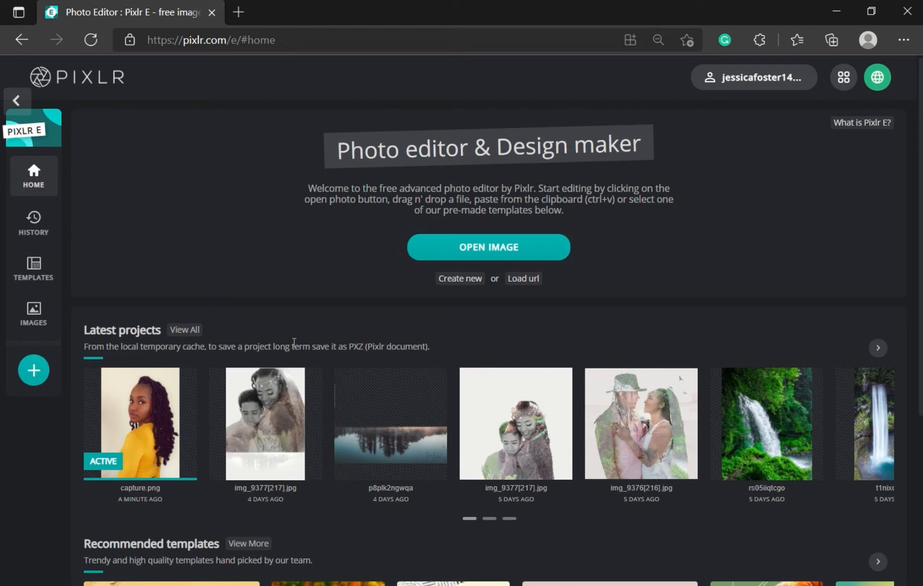
Step: Open capture.png, the 401 × 564 portrait photo, from Latest projects
left_click(151, 430)
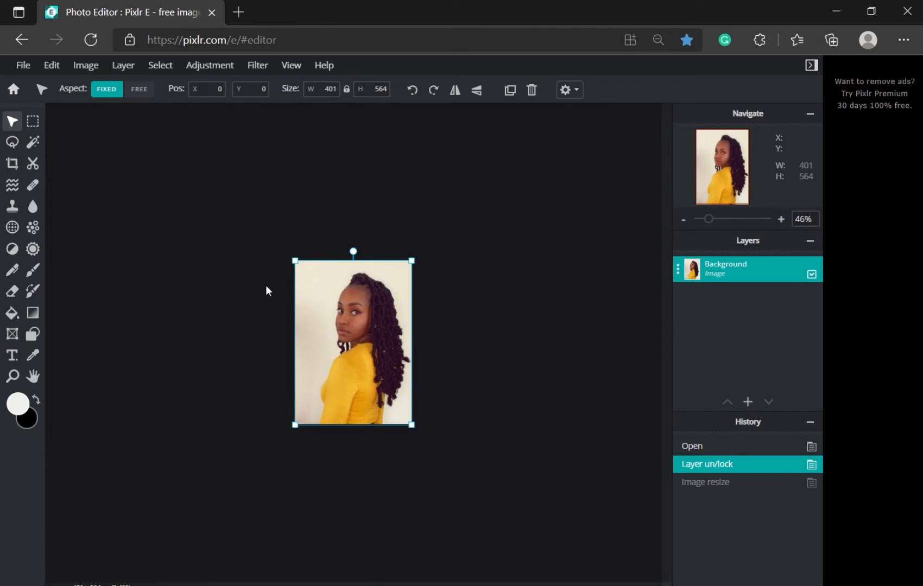
scroll(247, 298, "up", 3)
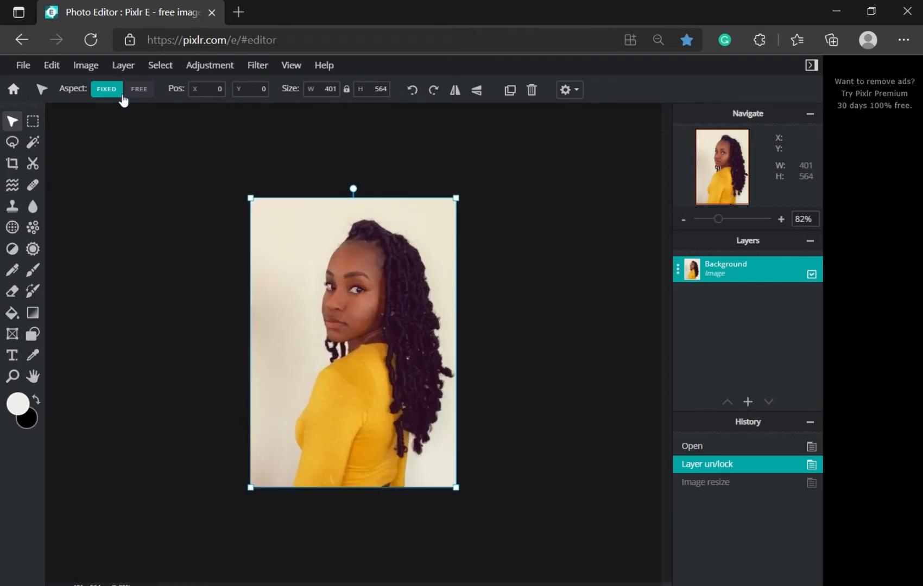
left_click(86, 65)
left_click(90, 85)
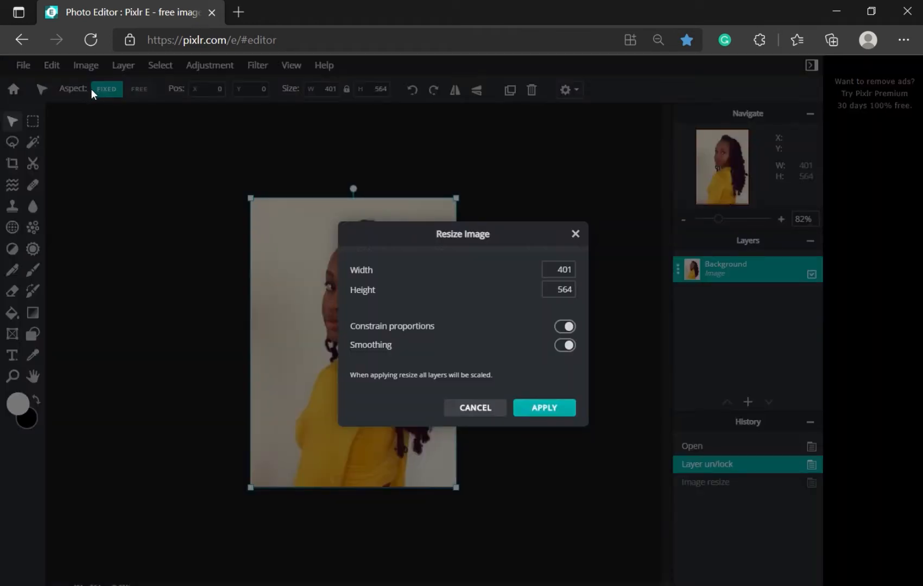
left_click(556, 289)
left_click(475, 408)
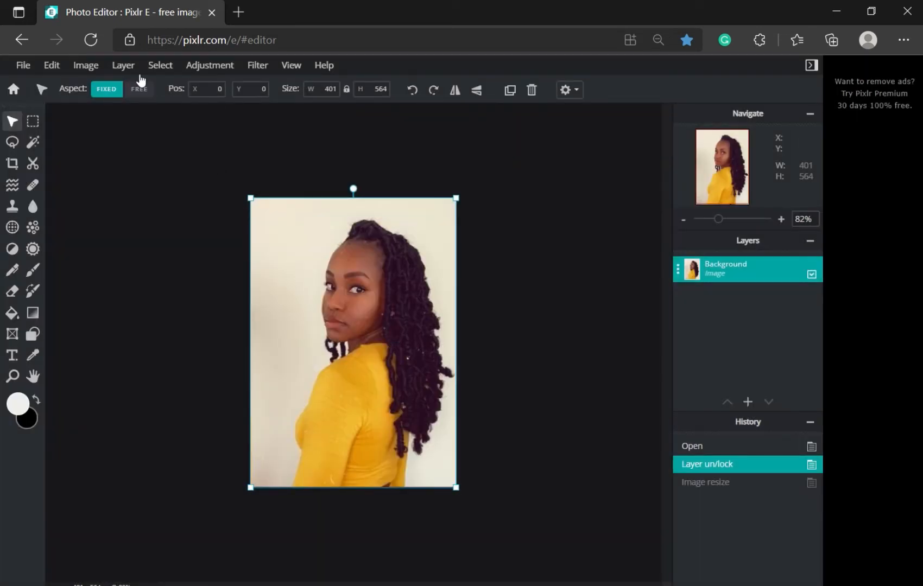
left_click(97, 70)
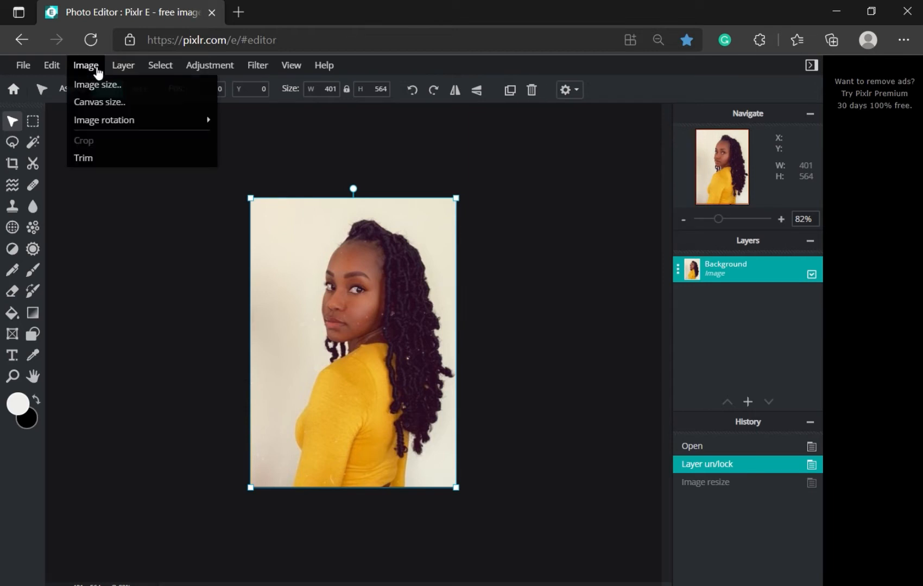
Step: Set the canvas size to width 802 and height 1128 px, keeping the photo centred
left_click(103, 103)
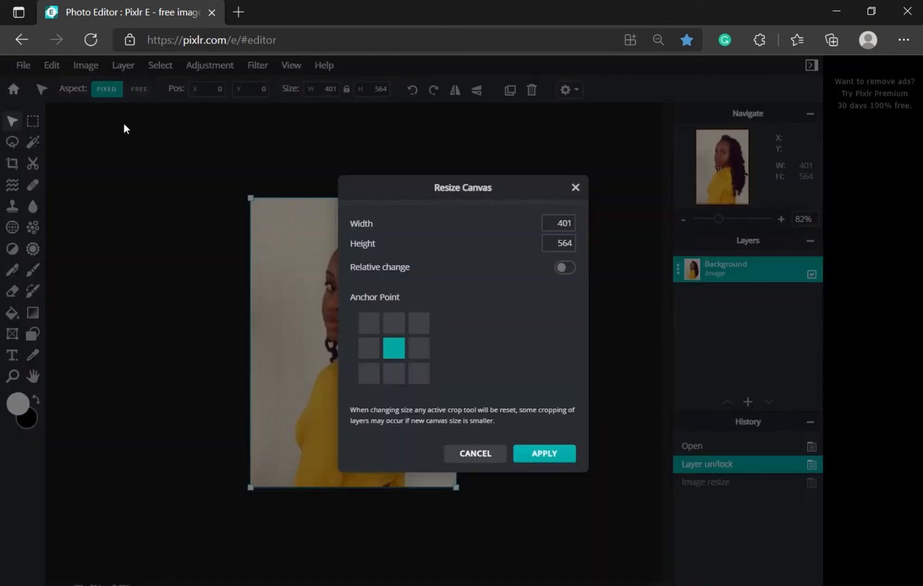
double_click(555, 224)
type("802")
left_click_drag(550, 243, 608, 250)
type("1128")
left_click(544, 455)
scroll(541, 451, "down", 4)
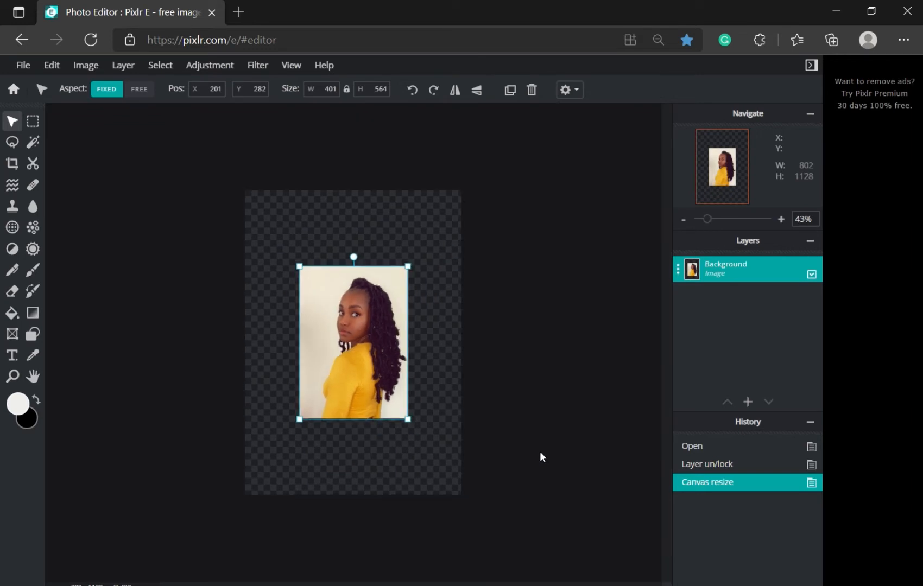
Step: Move the portrait into the top-left quadrant and place a pasted copy in the top-right
left_click_drag(368, 364, 315, 288)
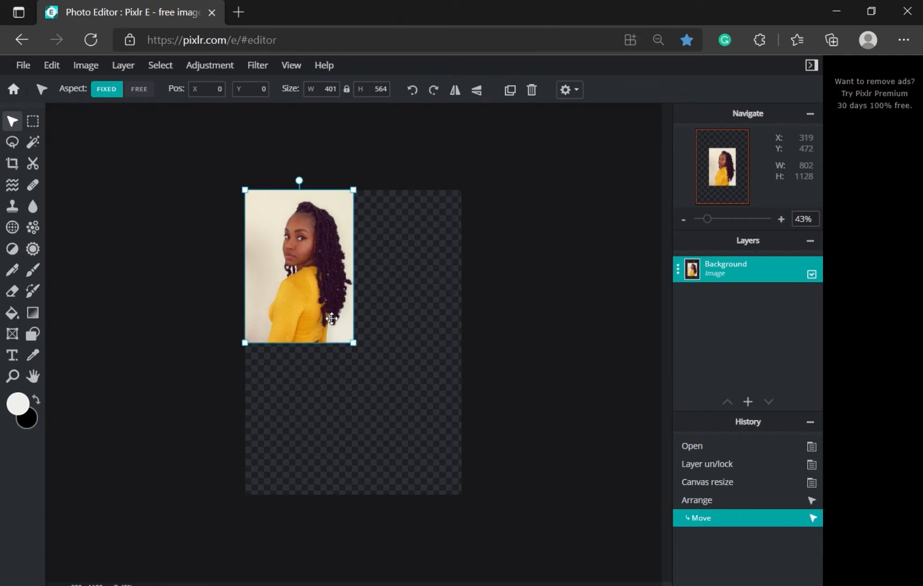
key("alt")
key("ctrl+v")
left_click_drag(309, 290, 421, 292)
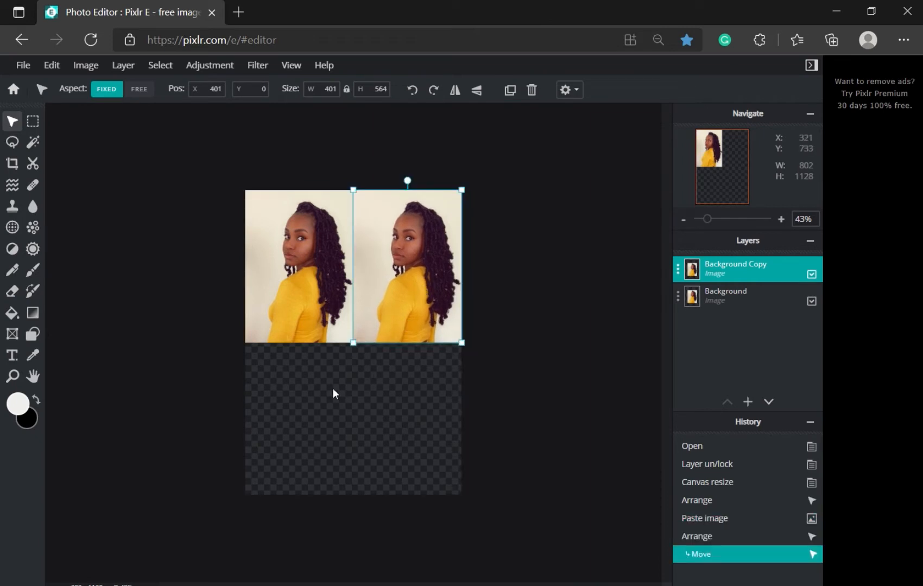
Step: Paste two more copies into the bottom-right and bottom-left quadrants, then deselect all
key("ctrl+v")
key("ctrl+v")
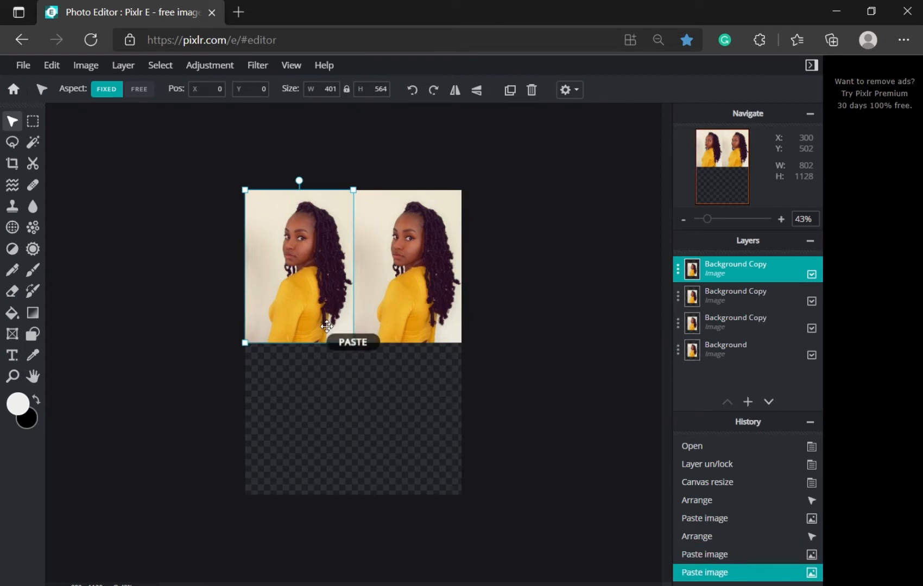
left_click_drag(304, 283, 404, 427)
left_click_drag(331, 332, 329, 476)
left_click(507, 367)
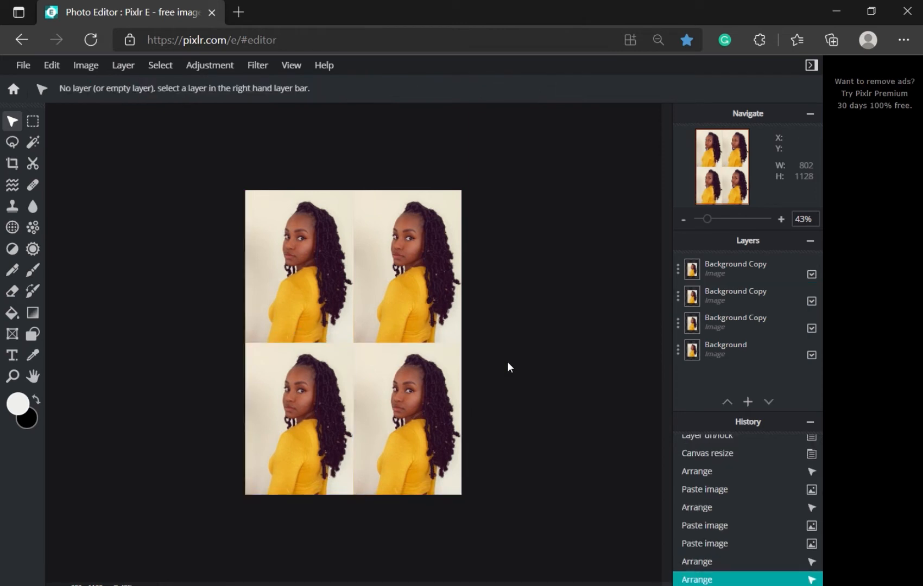
Step: Rename the Background layer to 'jess 1' and the top-right copy to 'jess 2'
left_click(737, 349)
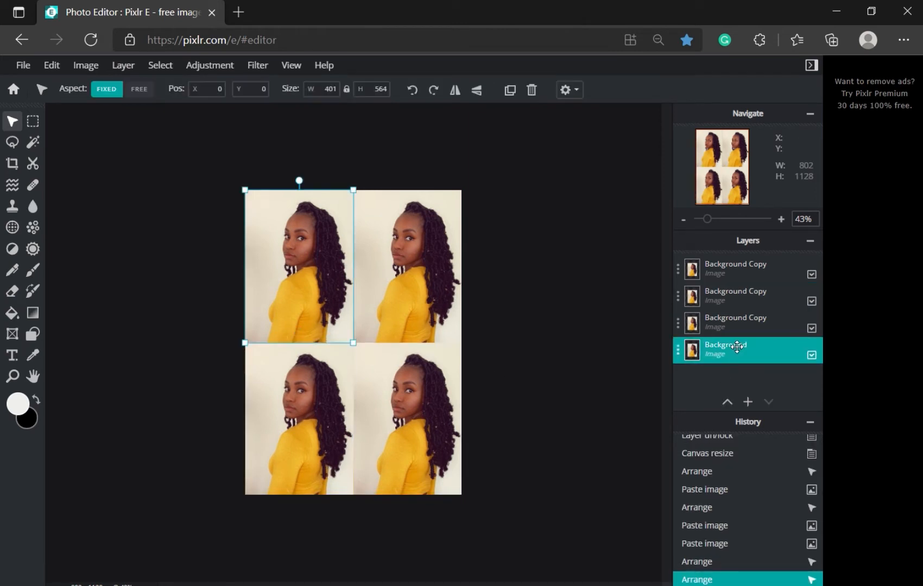
left_click(737, 349)
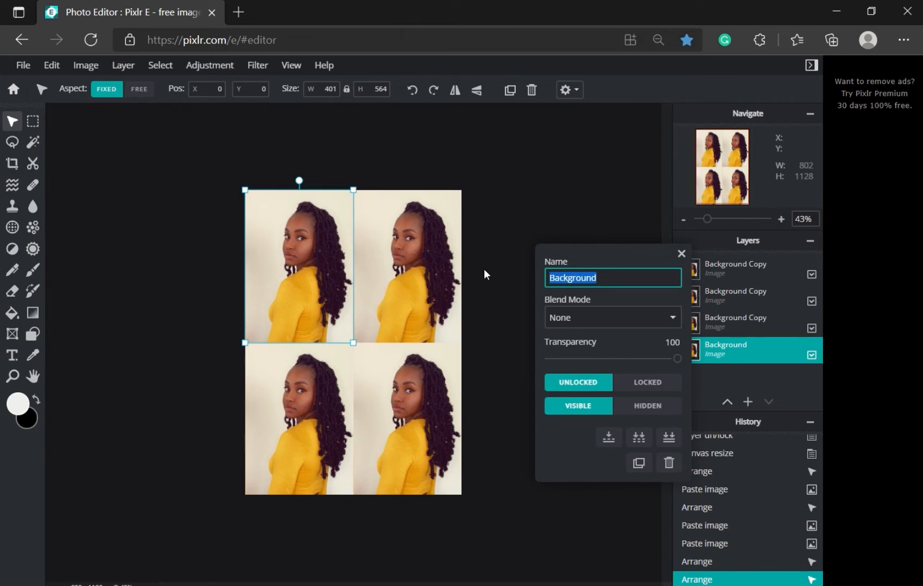
type("jess 1")
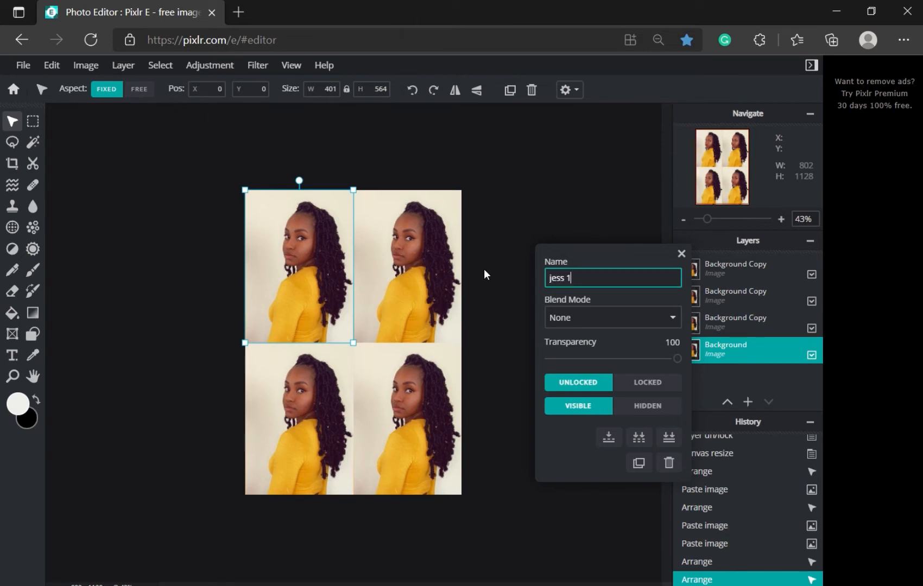
left_click(680, 253)
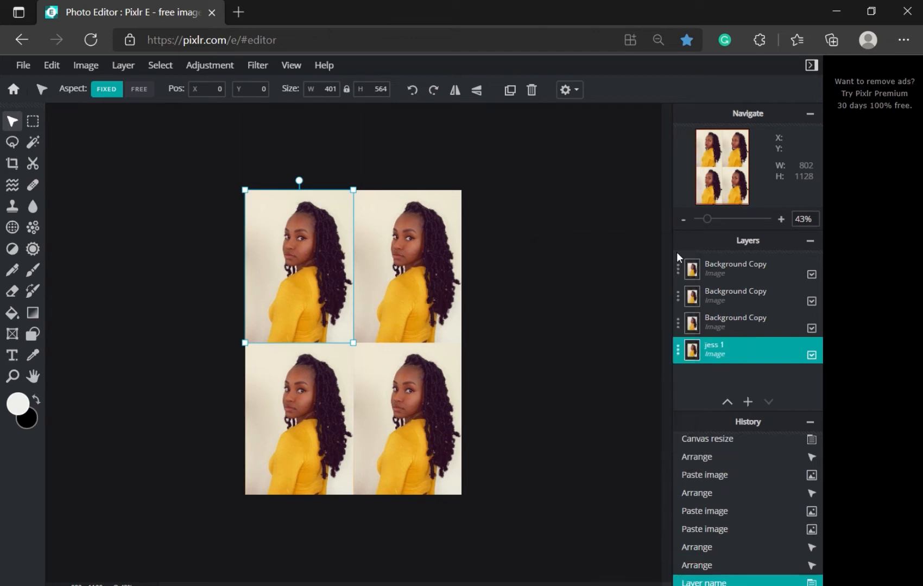
double_click(721, 322)
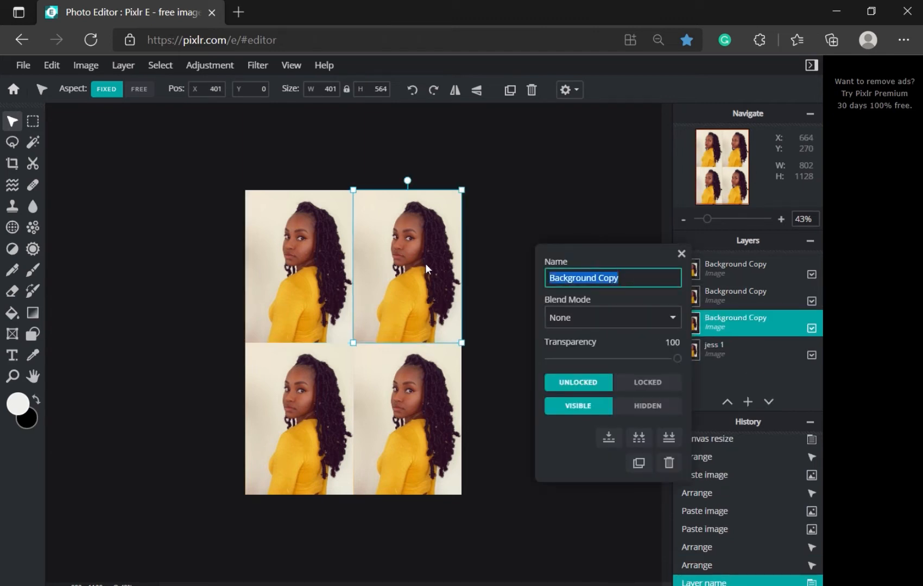
type("jess 2")
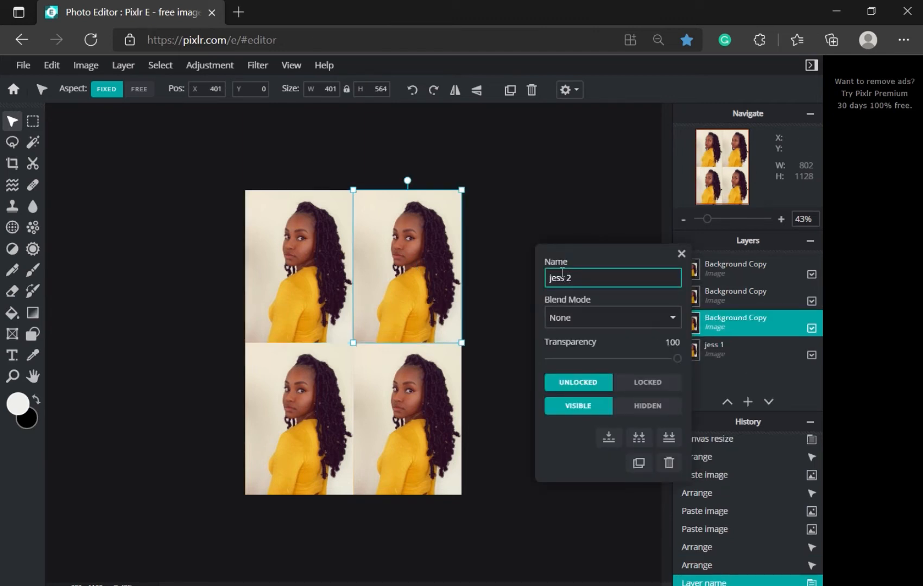
key("Return")
Step: Rename the remaining two portrait layers 'jess 3' and 'jess 4'
double_click(733, 295)
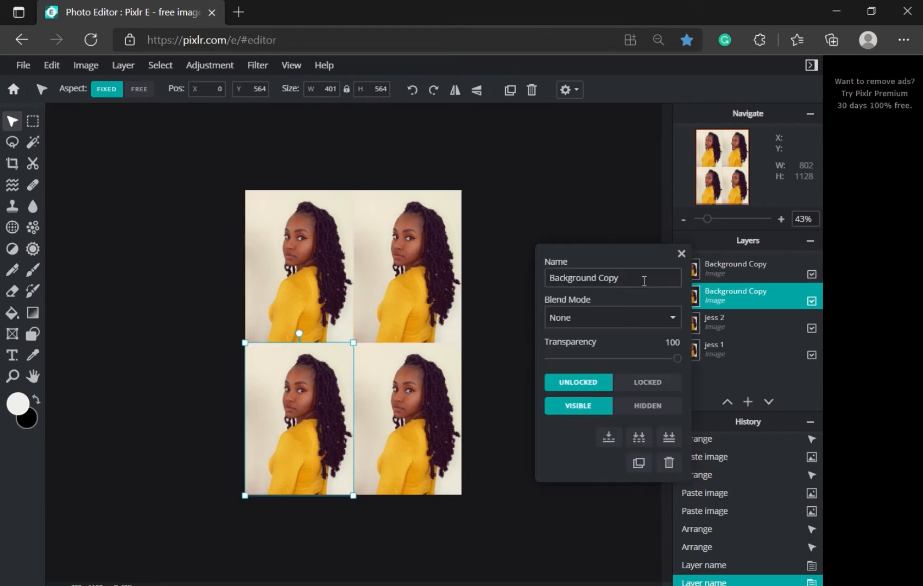
type("jess 3")
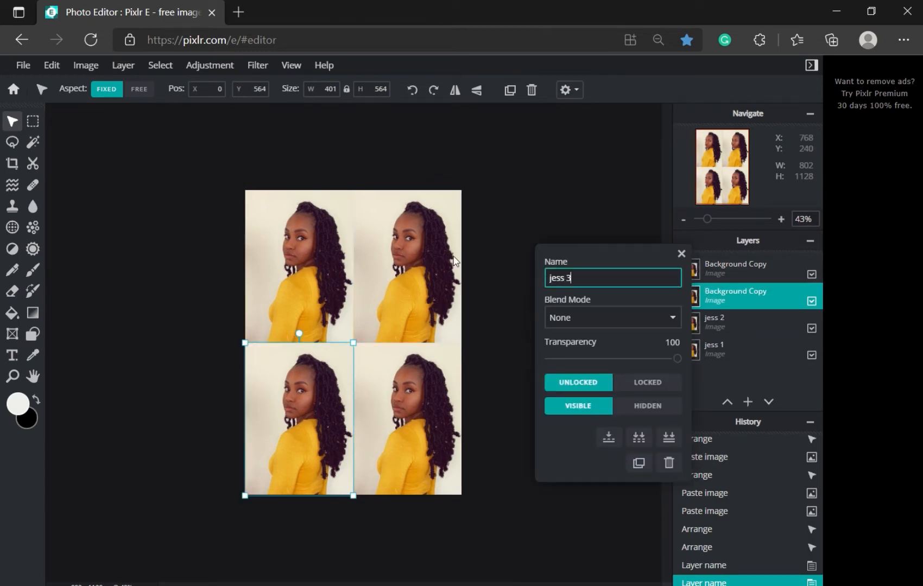
left_click(681, 253)
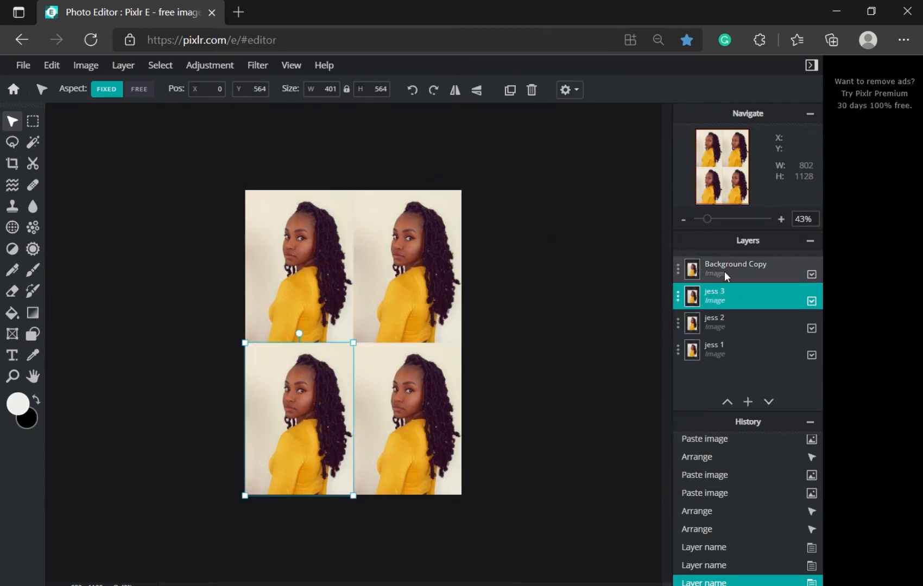
double_click(724, 270)
type("jess ")
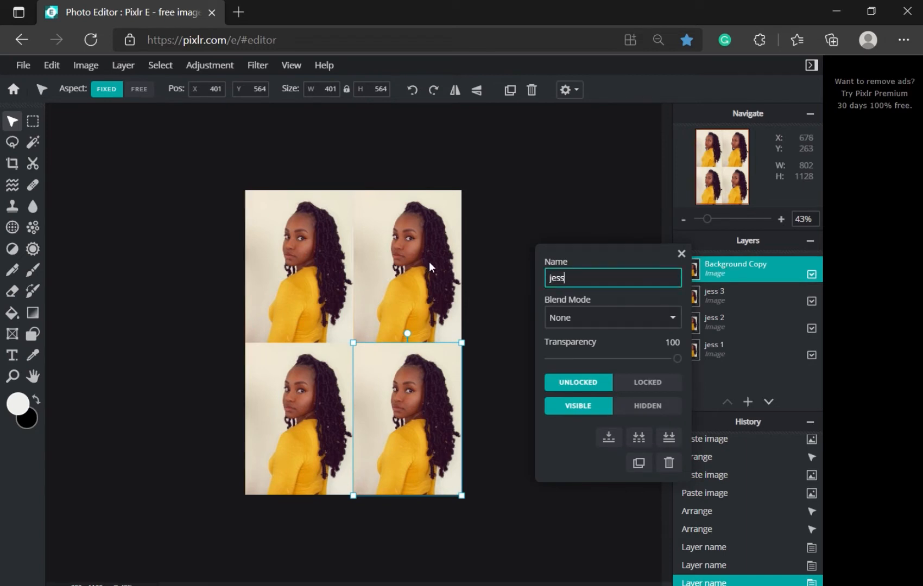
type("4")
left_click(681, 254)
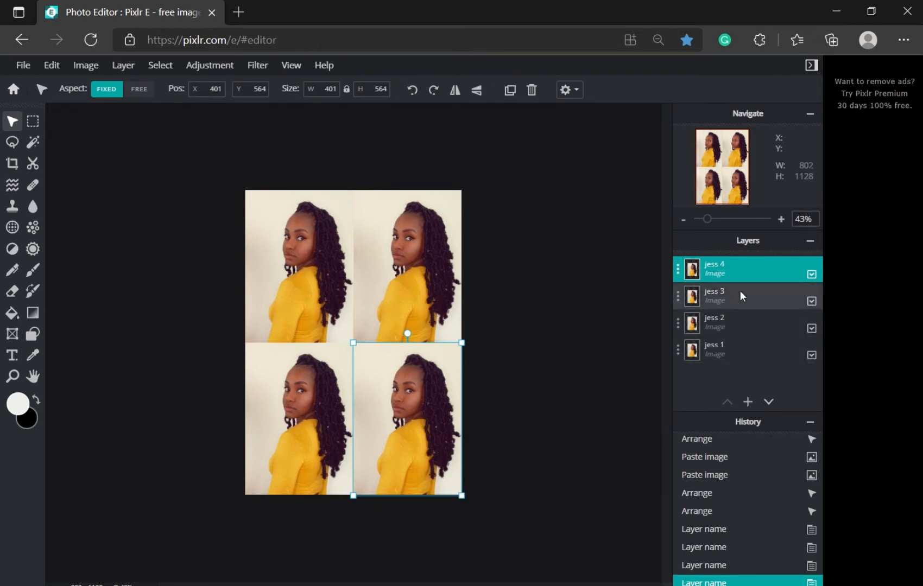
Step: Hide layers jess 2, jess 3 and jess 4, then zoom in on the top-left portrait
left_click(812, 328)
left_click(812, 301)
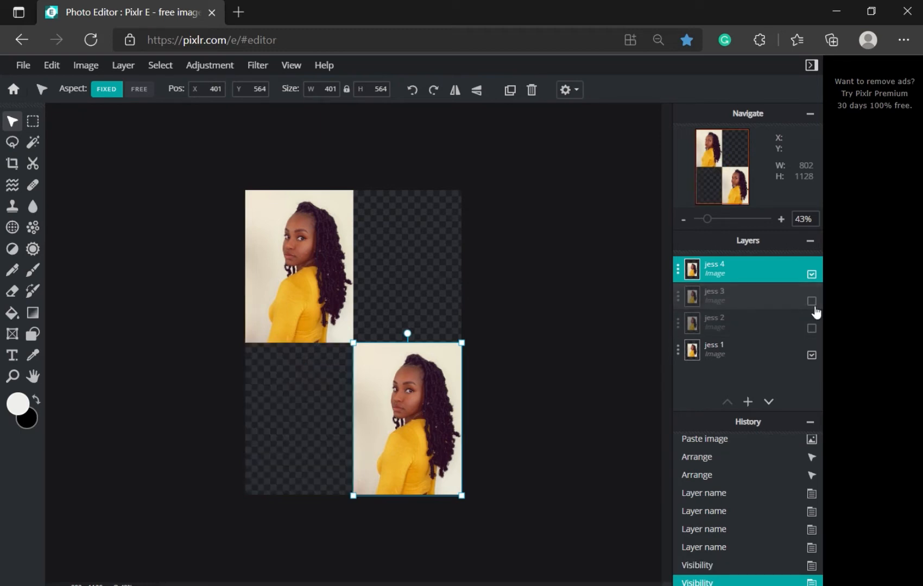
left_click(812, 275)
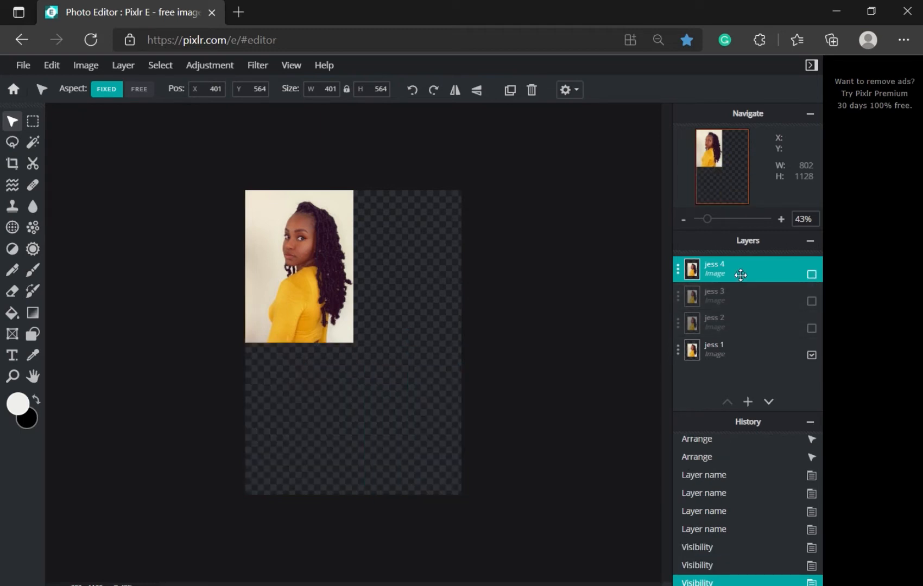
scroll(247, 228, "up", 5)
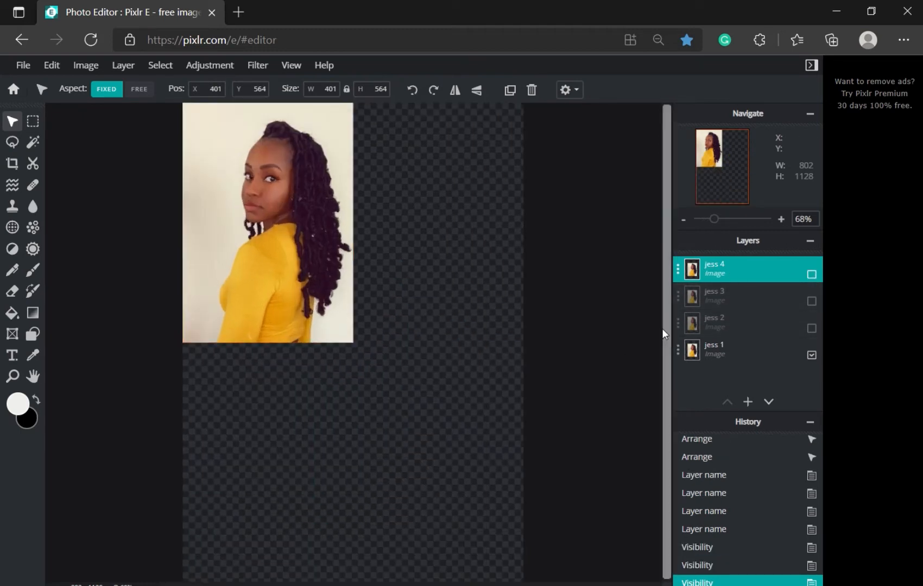
scroll(260, 288, "up", 5)
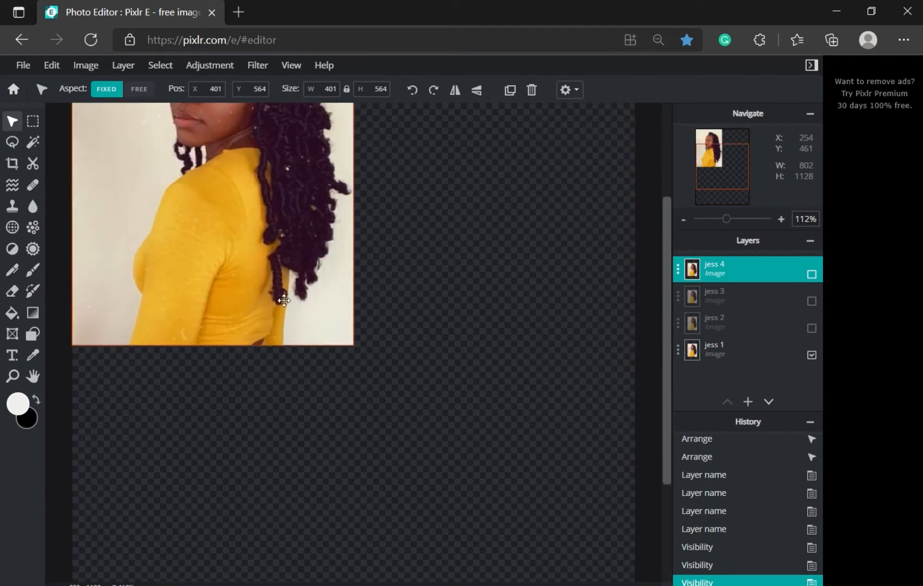
left_click_drag(709, 174, 702, 154)
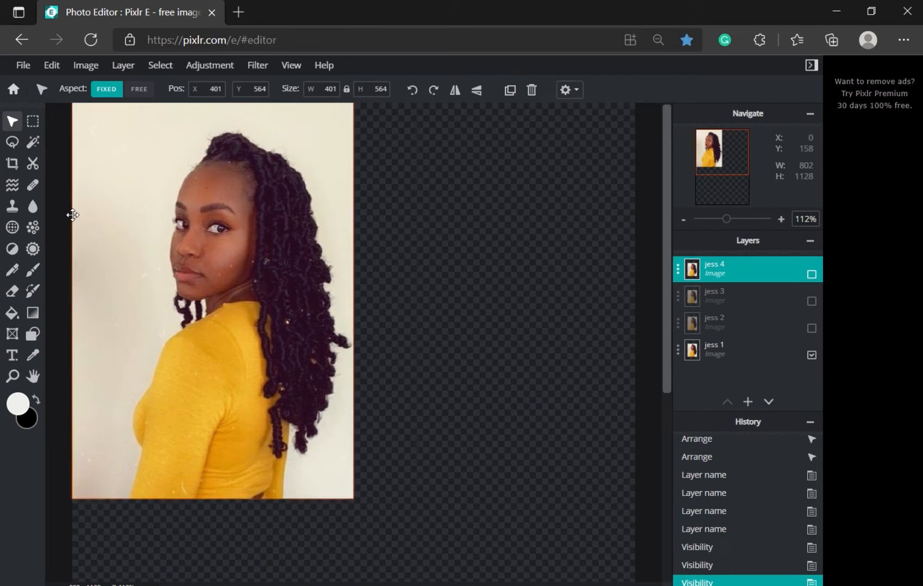
Step: Preview Posterize at 3 colours, then cancel it
left_click(207, 66)
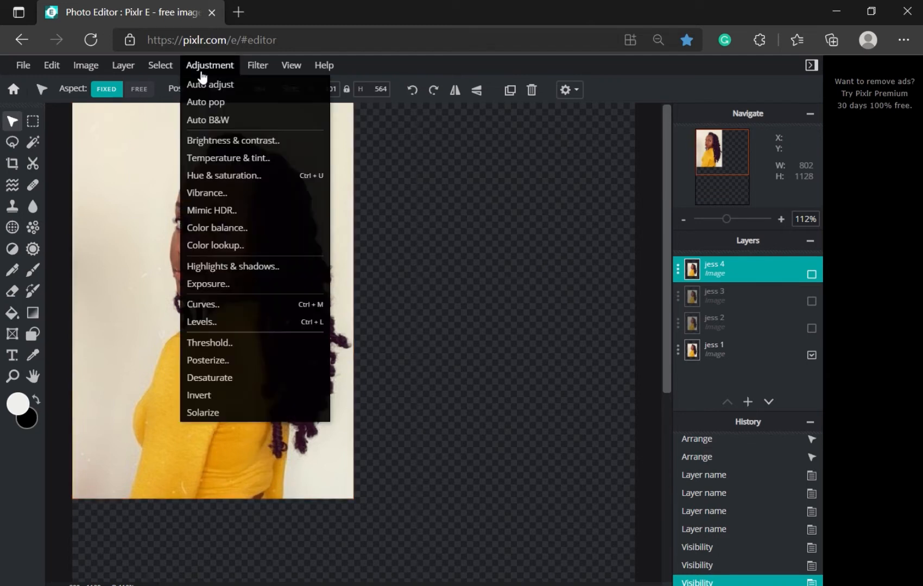
left_click(198, 367)
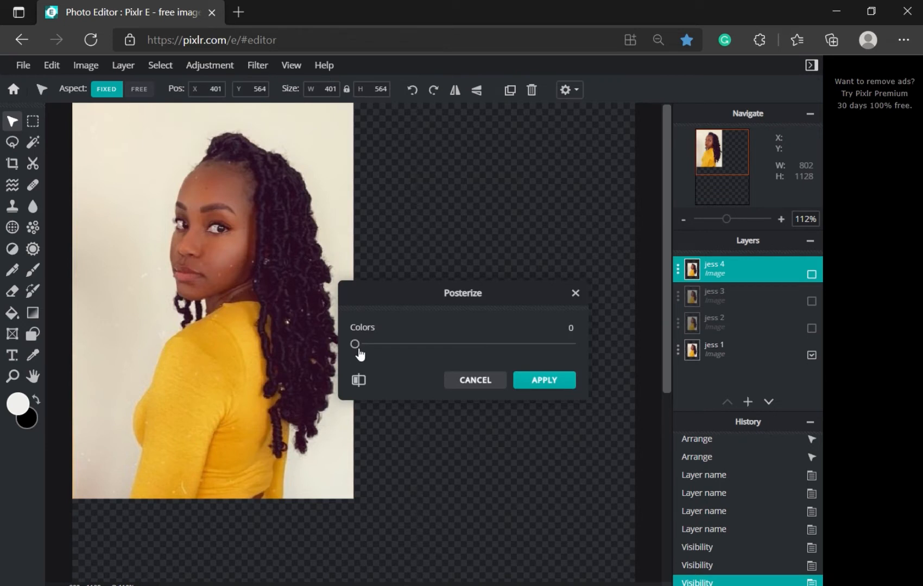
left_click_drag(355, 346, 388, 352)
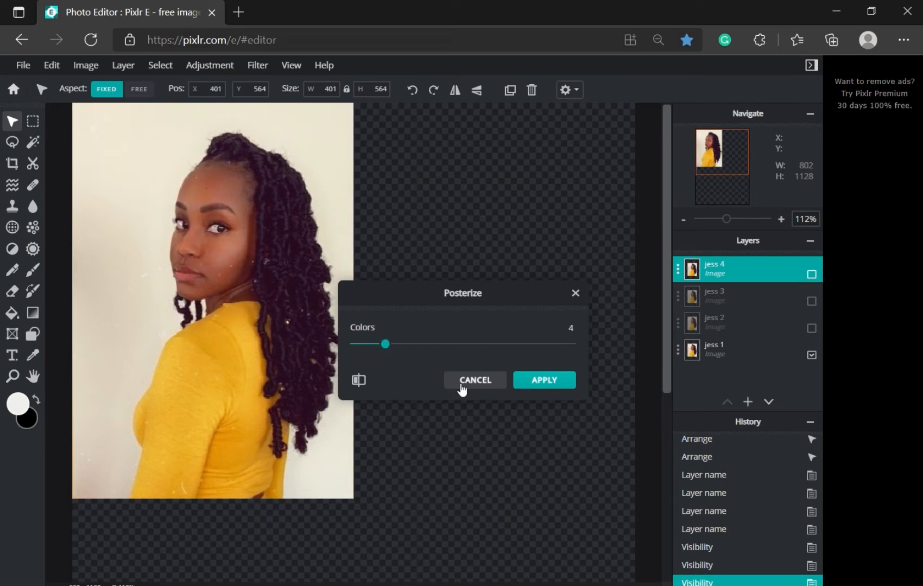
left_click(493, 391)
Step: Select the jess 1 layer and apply Posterize with 13 colours
left_click(752, 353)
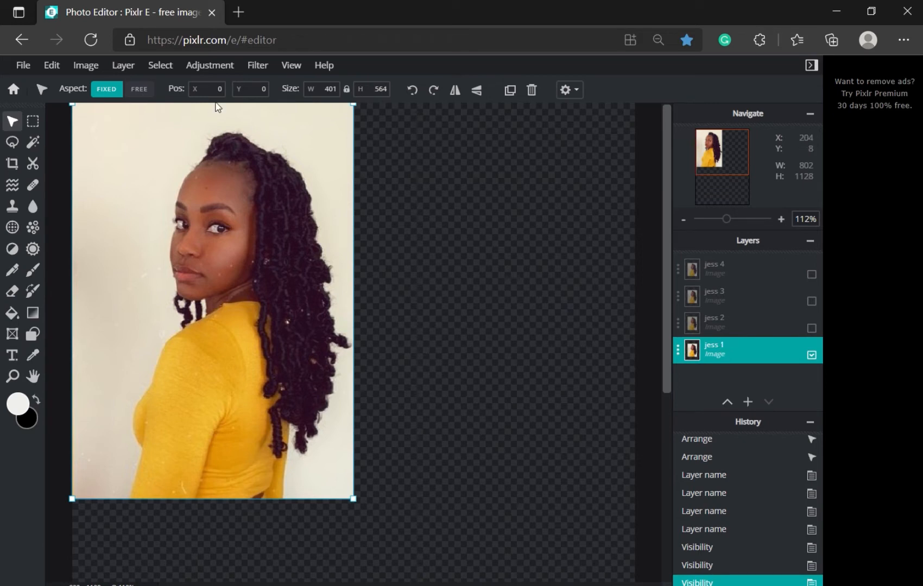
left_click(215, 71)
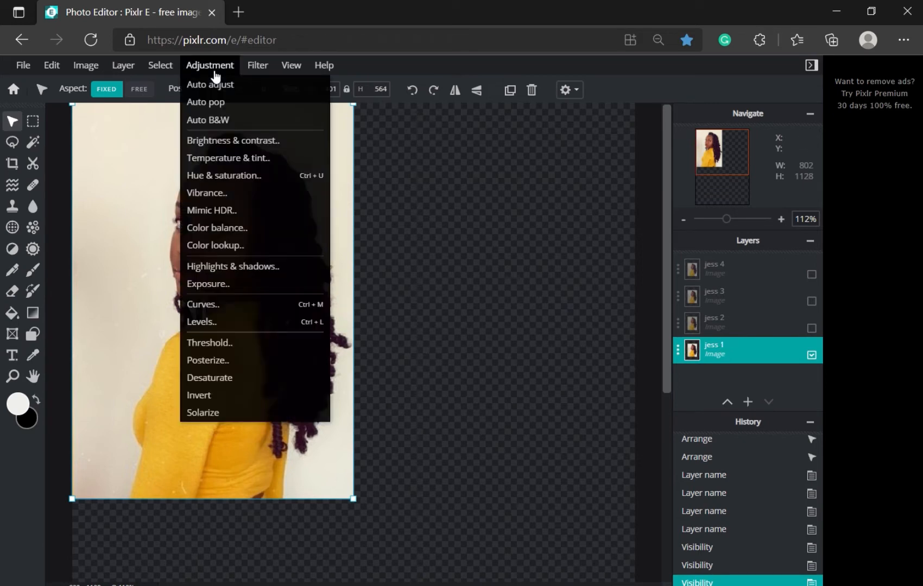
left_click(232, 363)
left_click_drag(356, 351, 412, 333)
left_click_drag(413, 332, 456, 345)
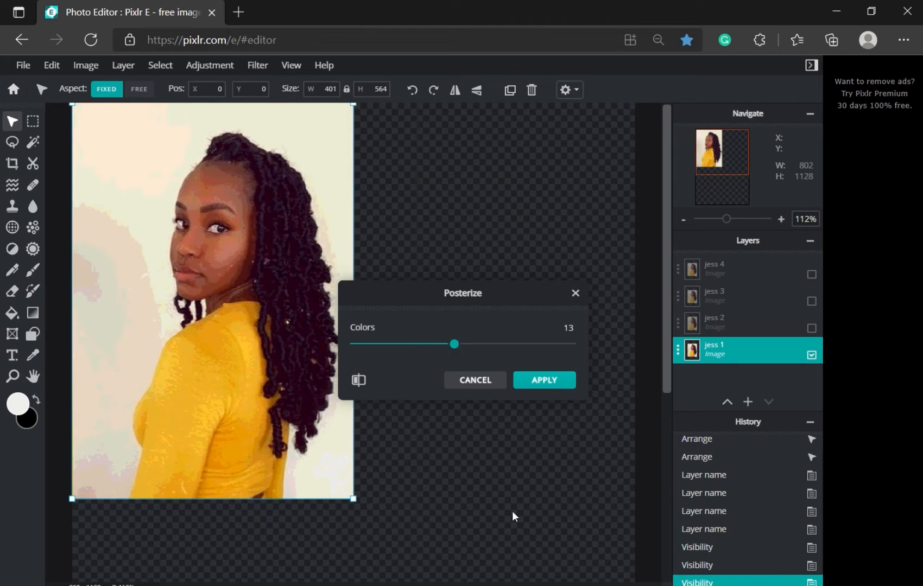
left_click(545, 382)
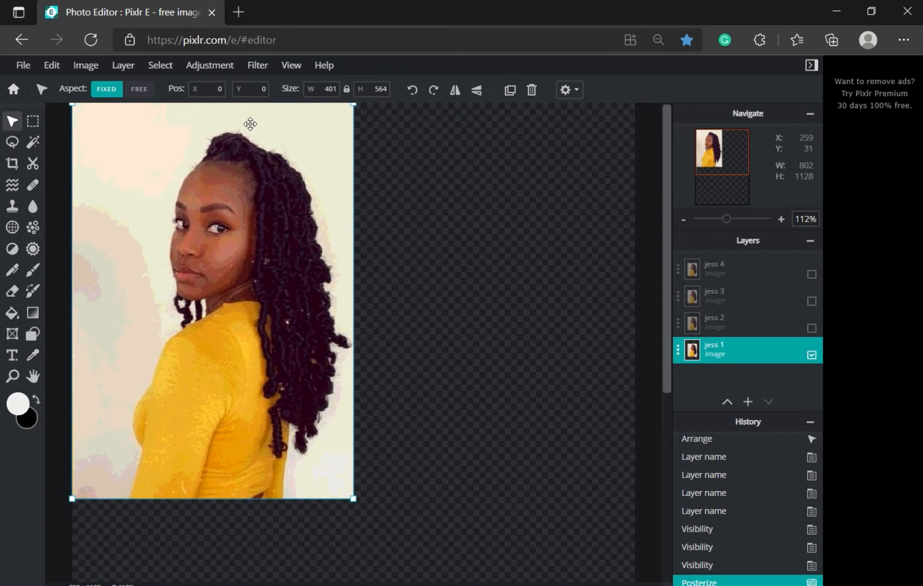
left_click(257, 66)
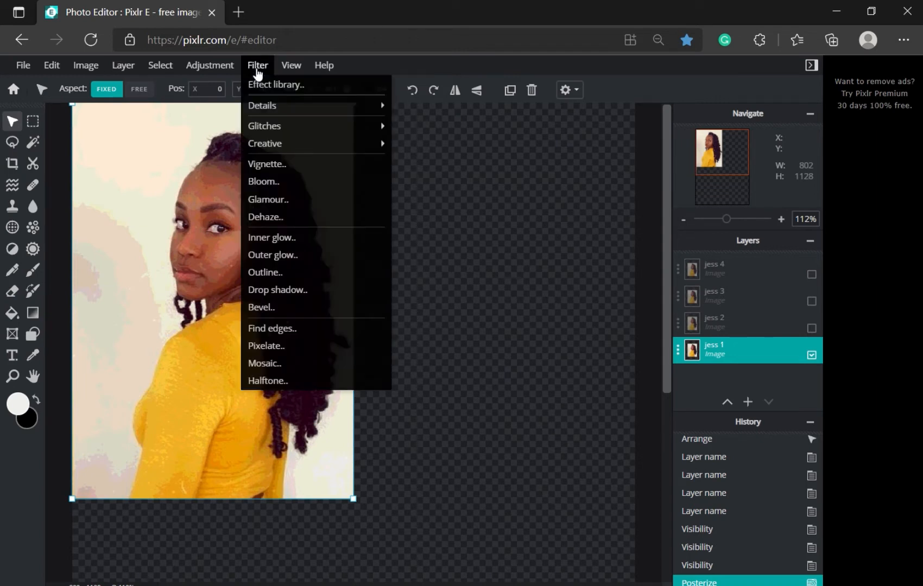
mouse_move(225, 72)
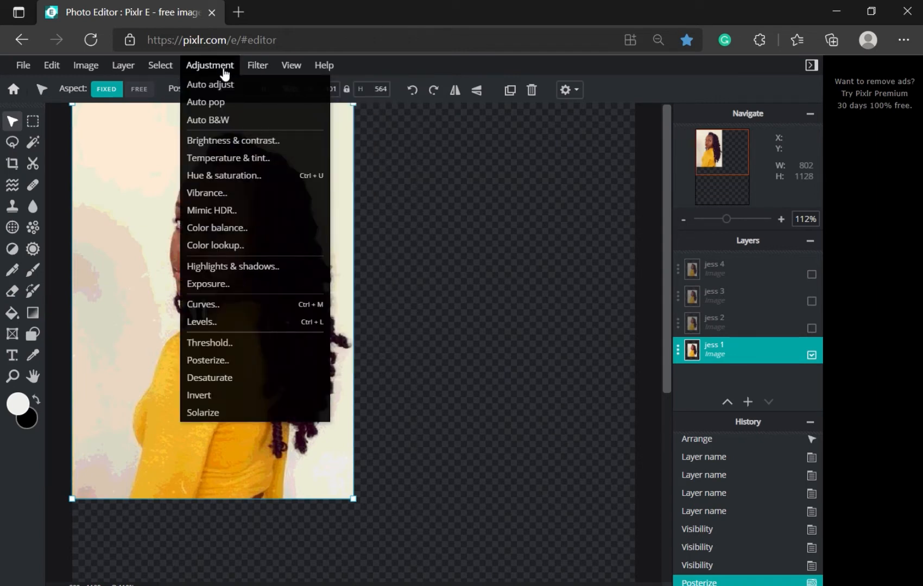
left_click(204, 174)
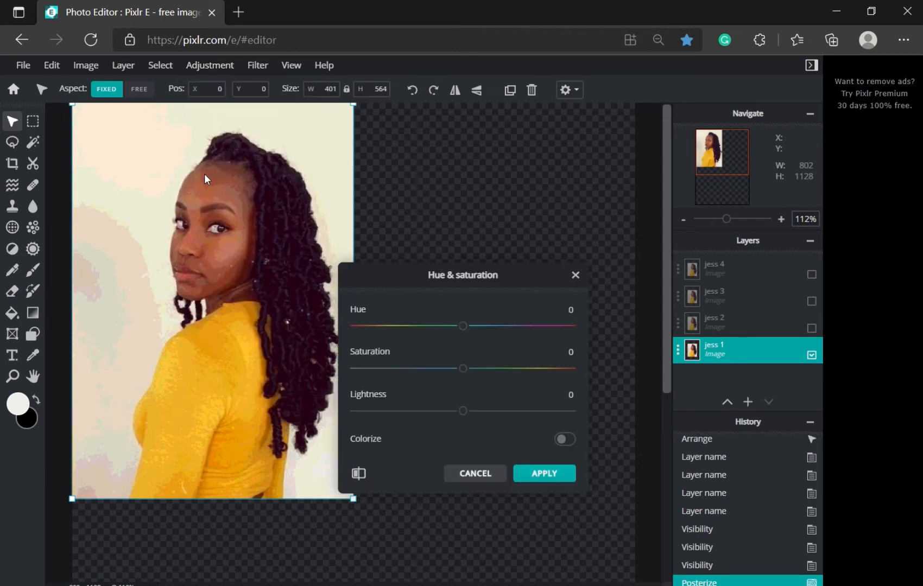
left_click_drag(464, 330, 439, 351)
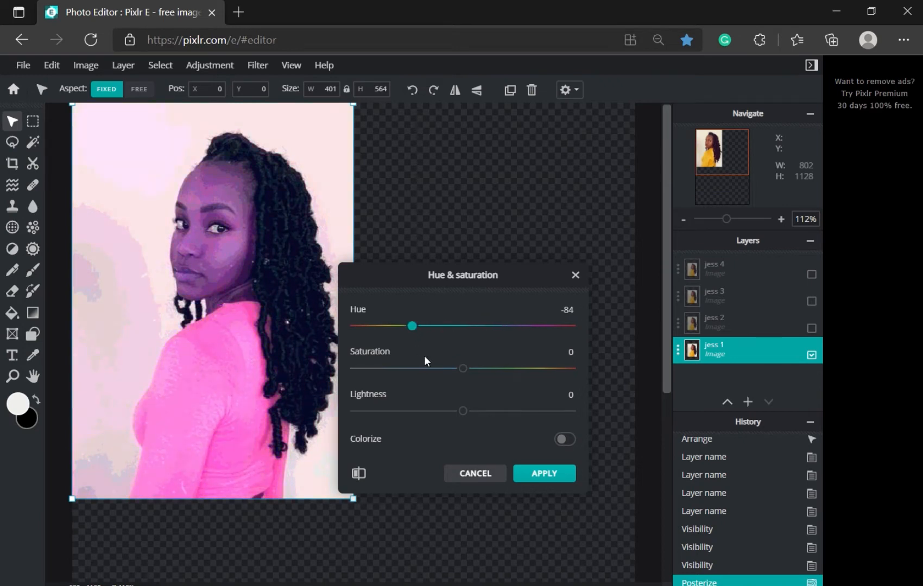
left_click_drag(460, 371, 492, 369)
left_click_drag(465, 415, 481, 426)
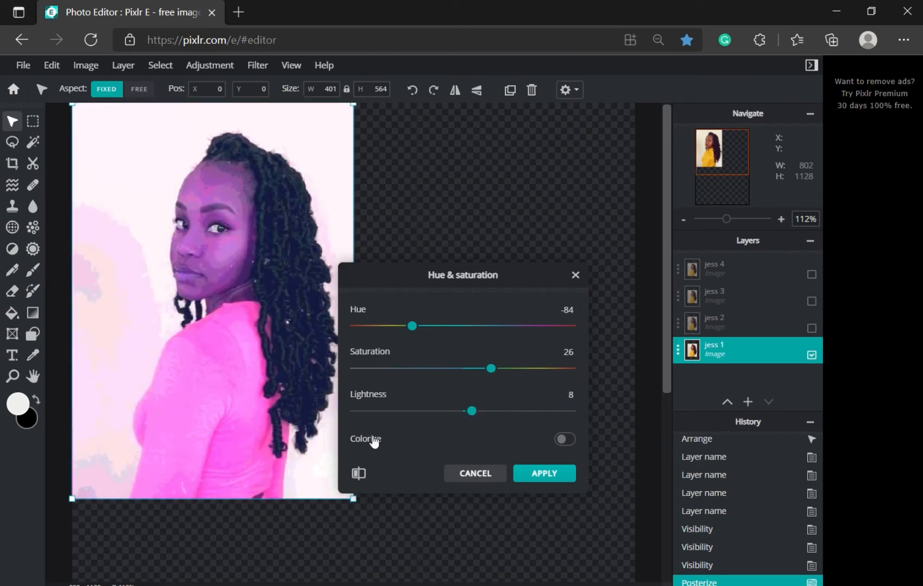
left_click(460, 475)
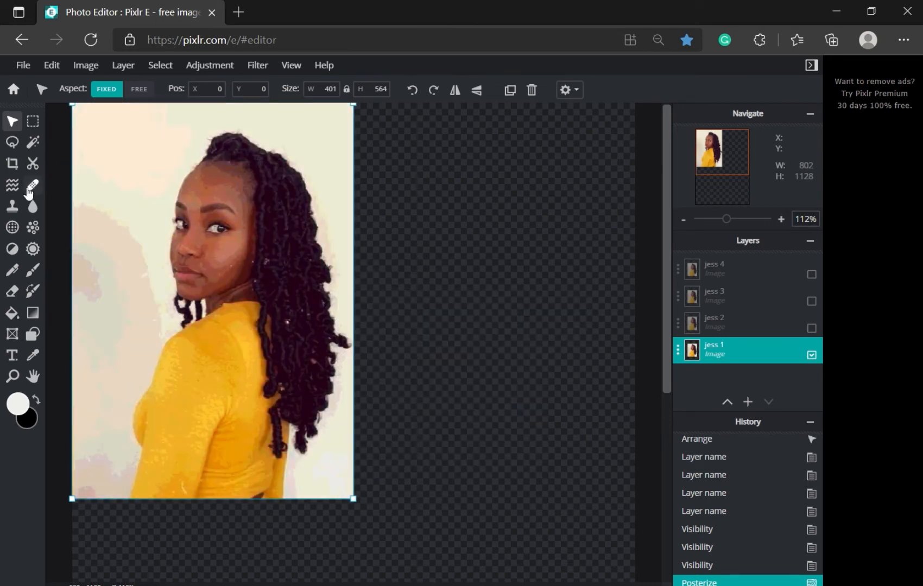
Step: Open Browse Elements and scroll through the Overlay category
left_click(23, 66)
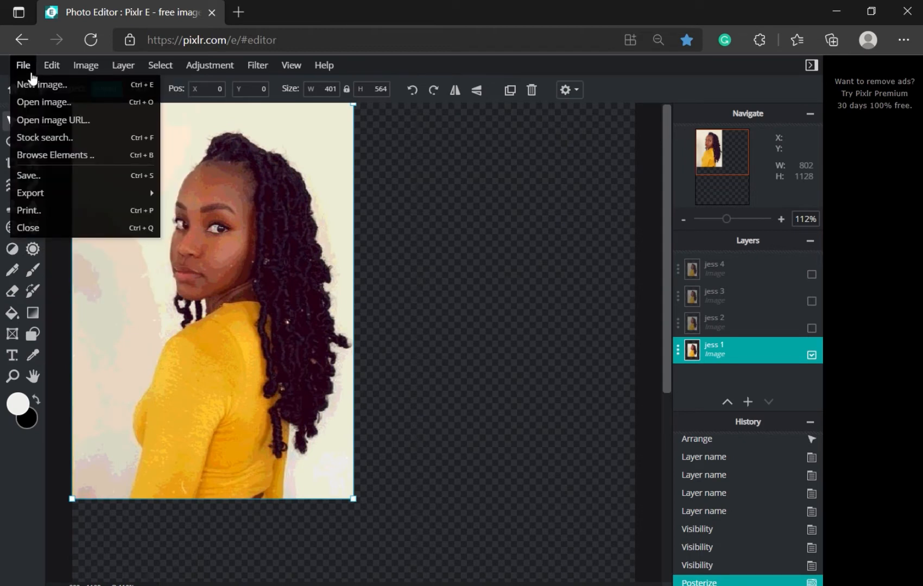
left_click(21, 155)
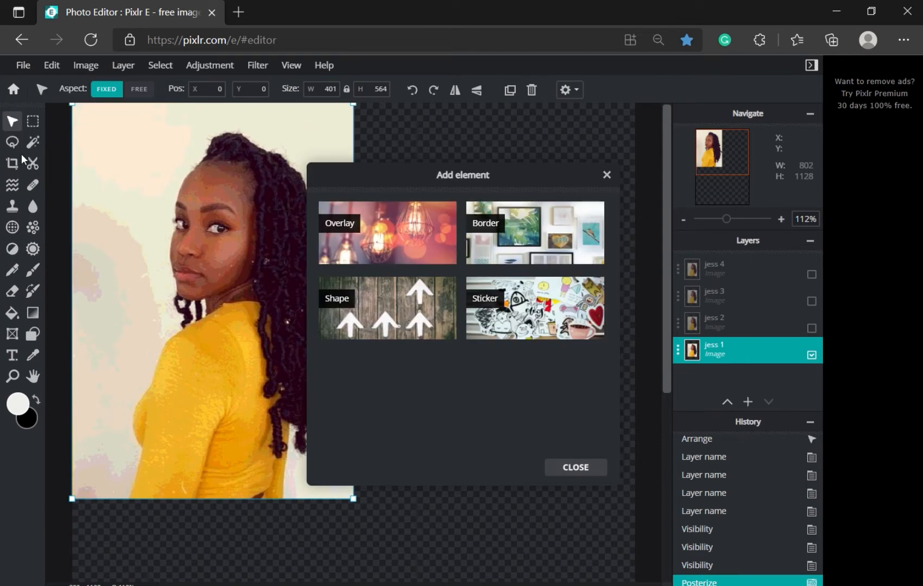
left_click(408, 237)
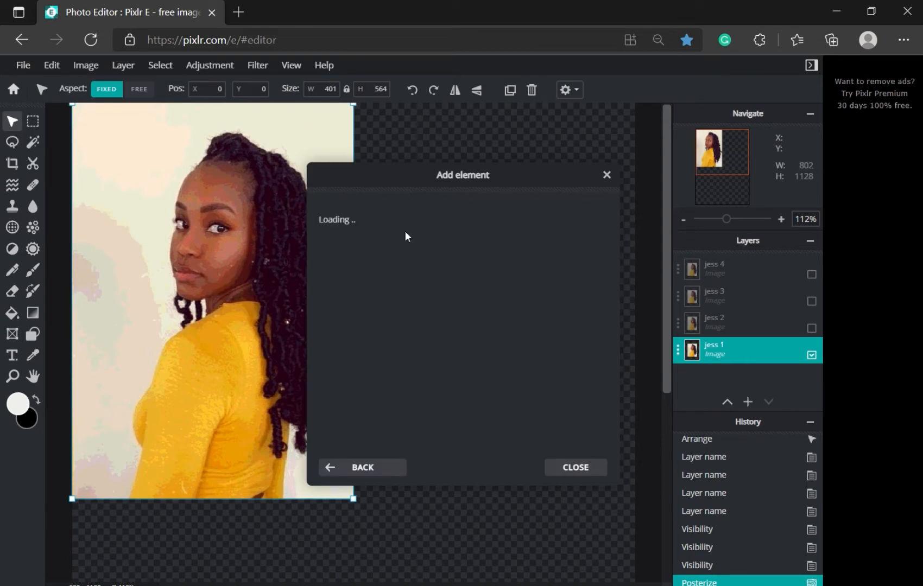
scroll(563, 348, "down", 15)
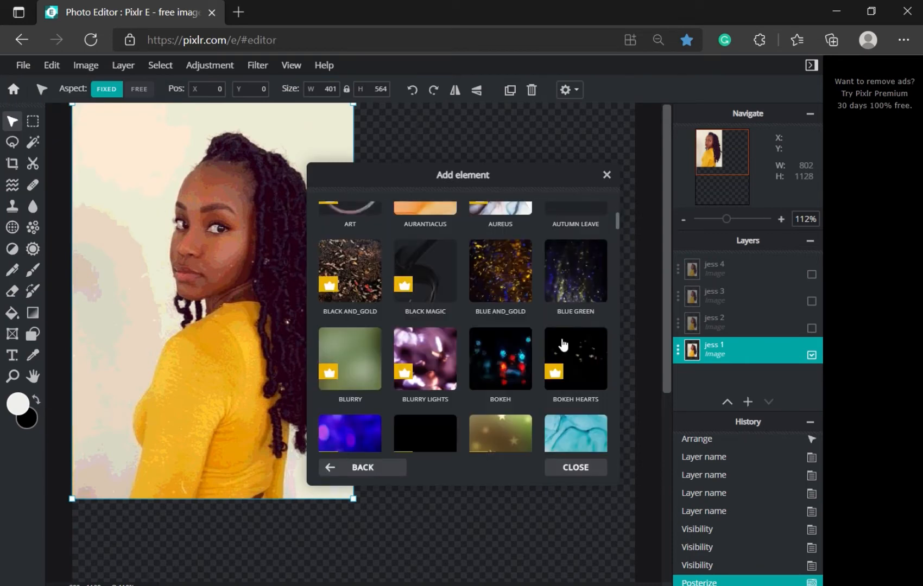
scroll(544, 338, "down", 15)
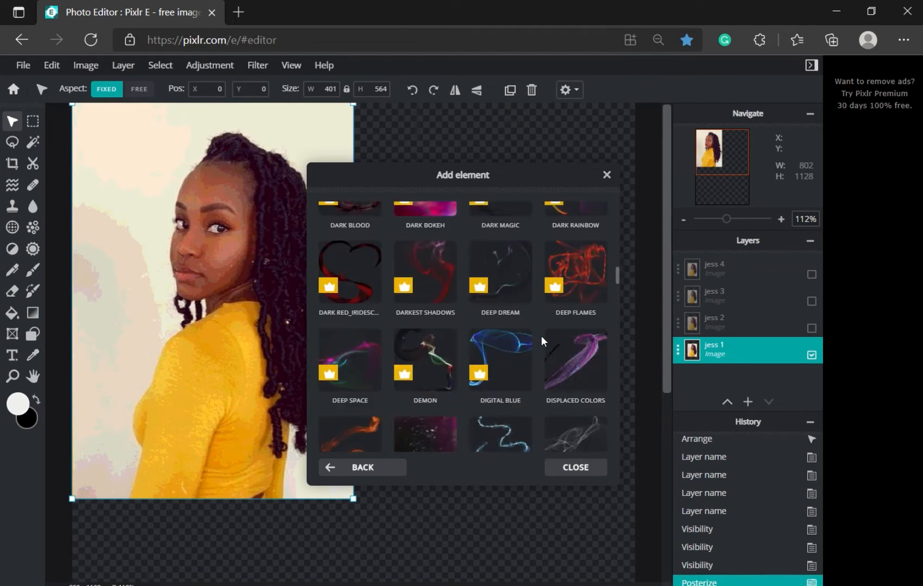
scroll(539, 331, "down", 3)
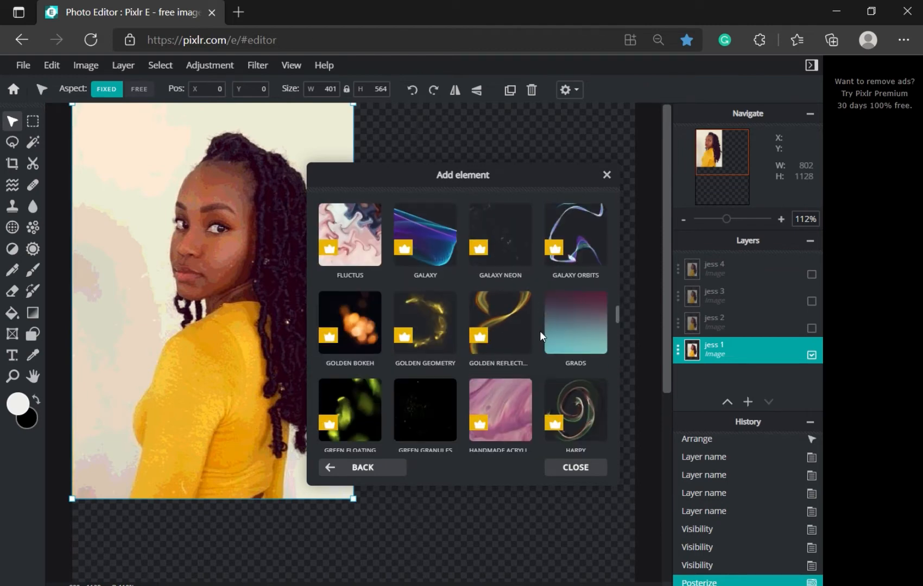
Step: Open the GRADS collection and scroll through its gradient fills
left_click(576, 338)
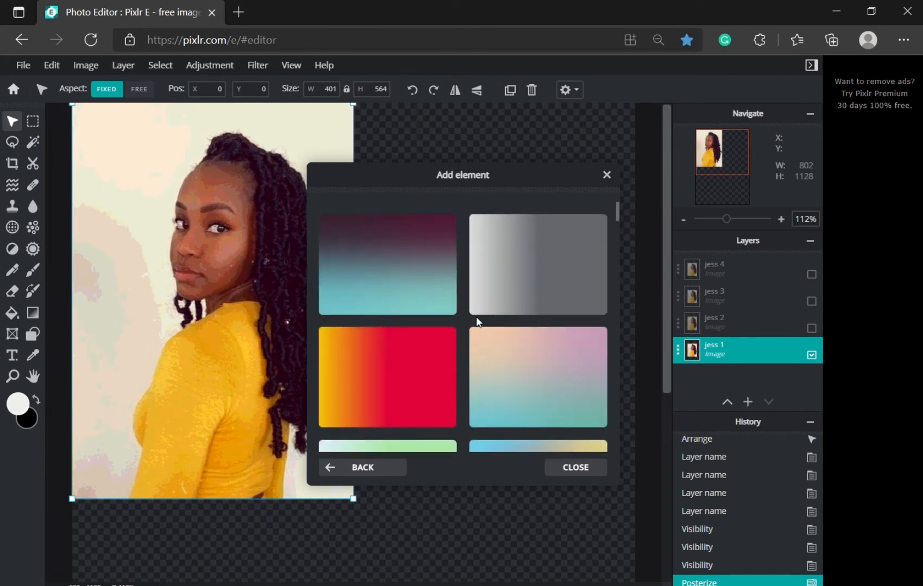
scroll(476, 323, "down", 8)
scroll(457, 349, "down", 10)
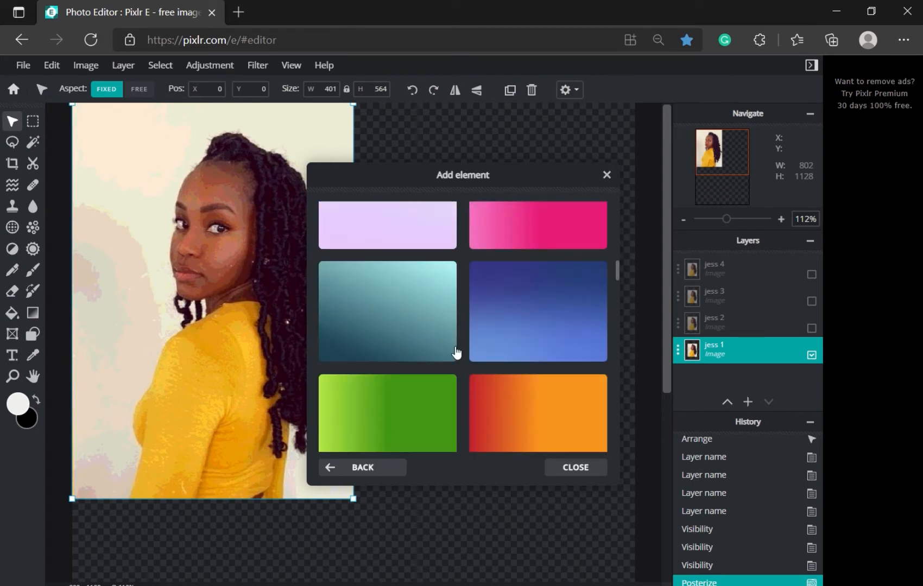
scroll(450, 345, "down", 10)
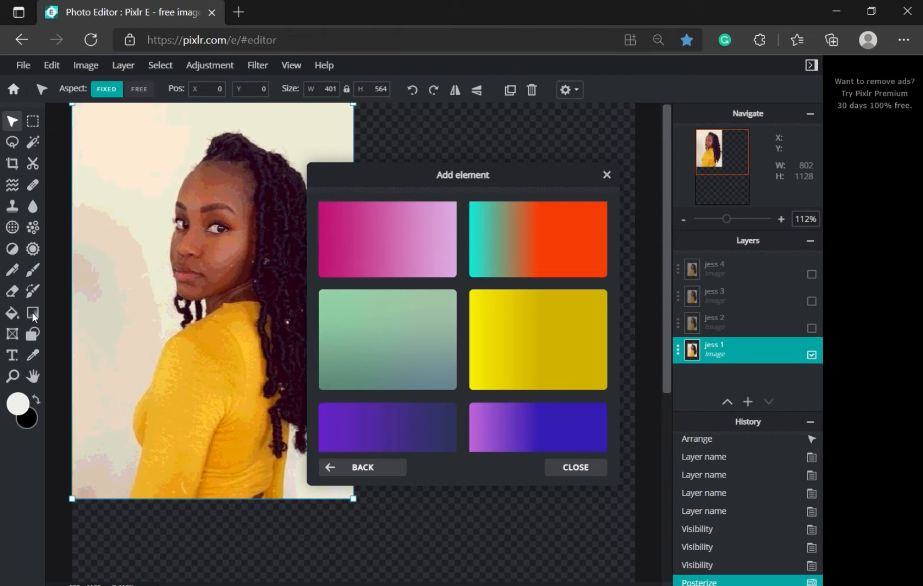
scroll(461, 369, "down", 8)
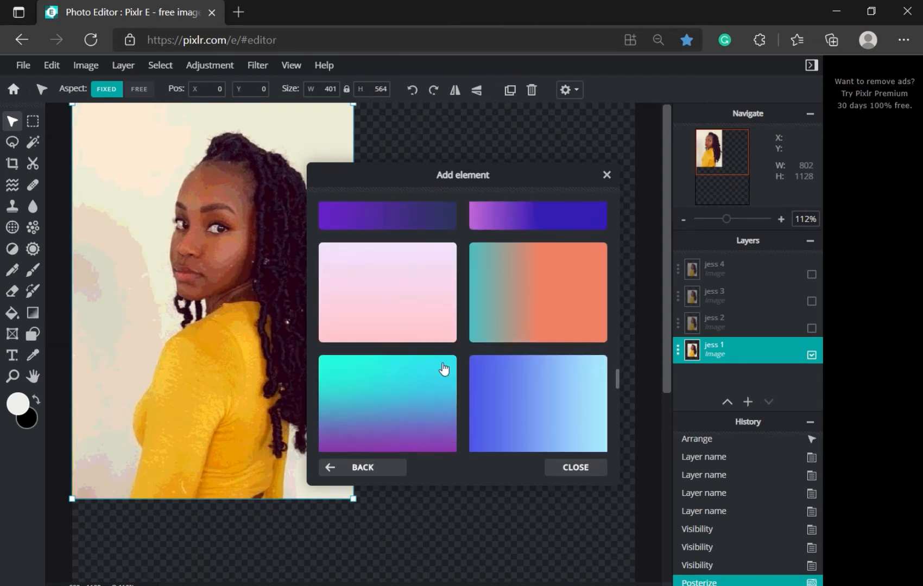
scroll(417, 362, "down", 7)
scroll(406, 357, "up", 5)
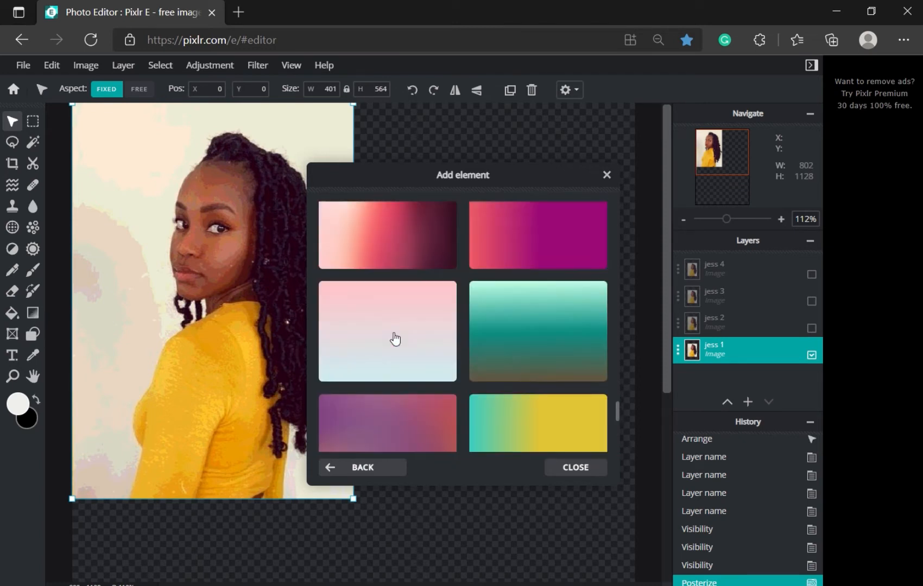
scroll(394, 351, "down", 6)
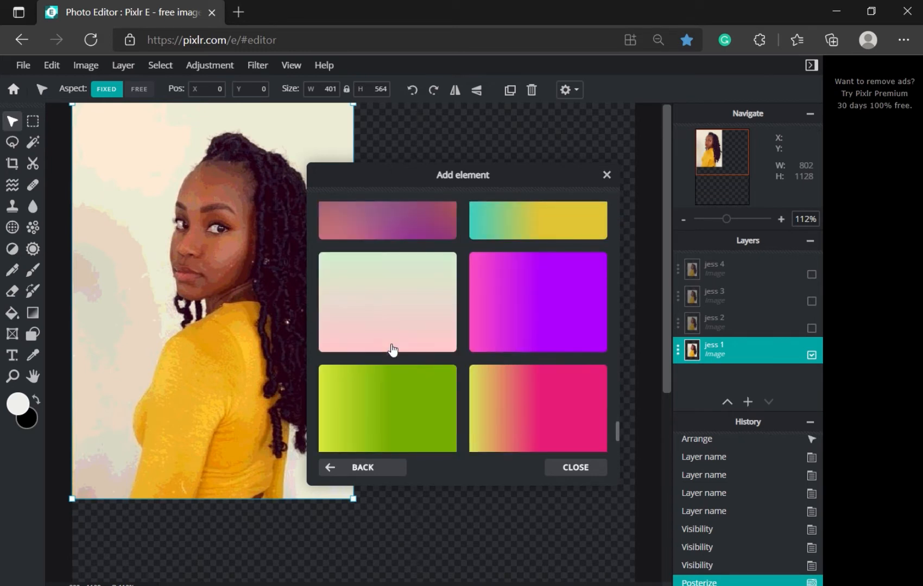
scroll(391, 353, "up", 2)
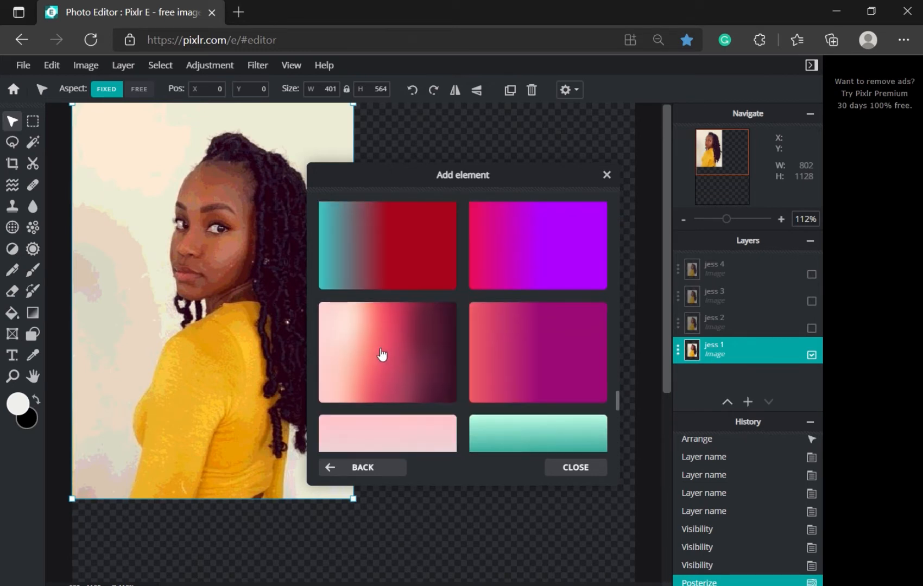
Step: Add the pink-to-dark-burgundy gradient, rotate it, flip it horizontally, and close the library
left_click(385, 356)
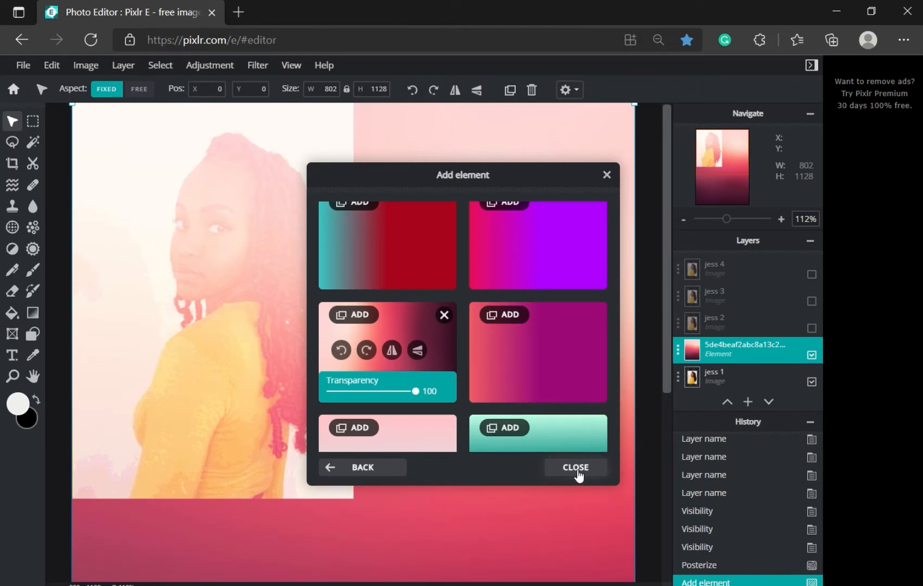
left_click(372, 352)
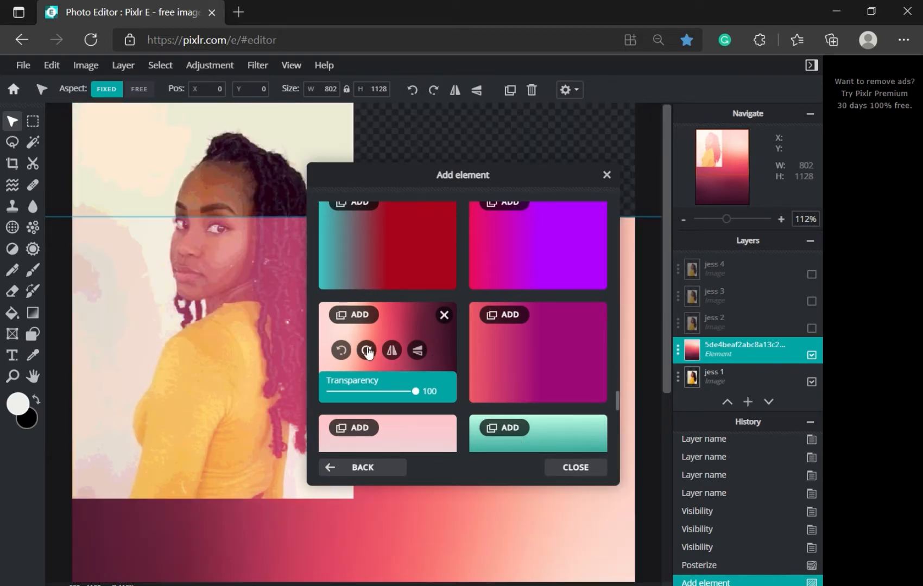
left_click(370, 353)
left_click(368, 354)
left_click(368, 353)
left_click(368, 353)
left_click(391, 352)
left_click(552, 471)
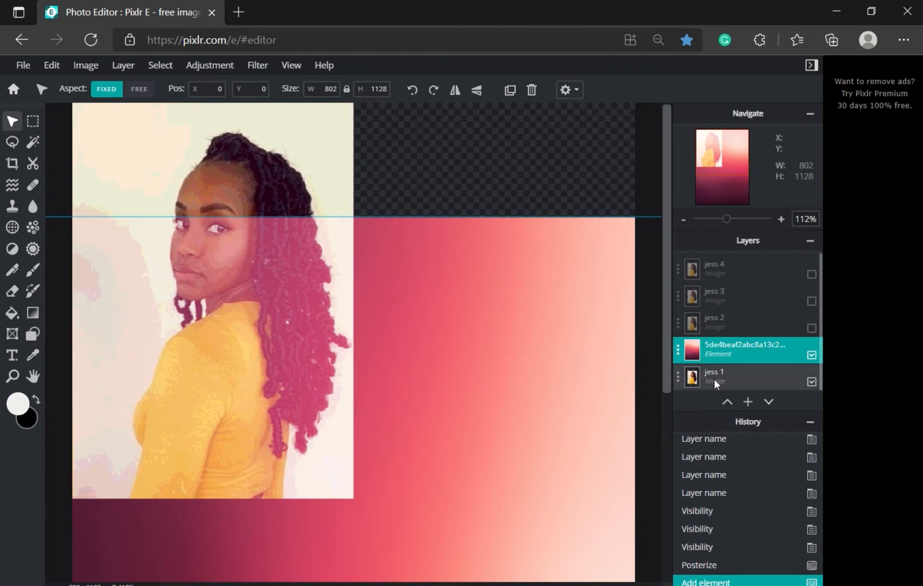
Step: Shrink and move the gradient, switch Aspect to FREE, and resize it to 564 × 793
scroll(420, 315, "down", 3)
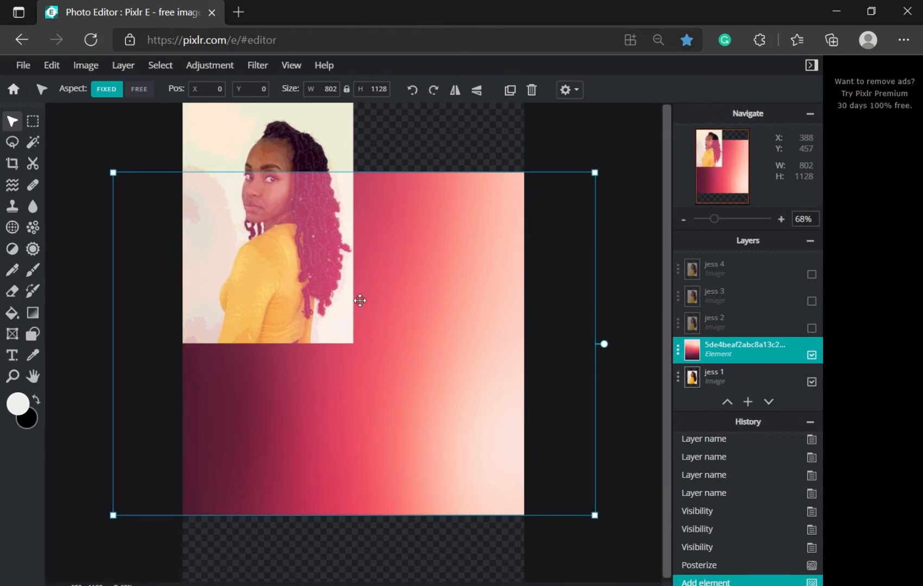
left_click_drag(420, 305, 416, 244)
scroll(447, 306, "up", 1)
scroll(548, 313, "down", 2)
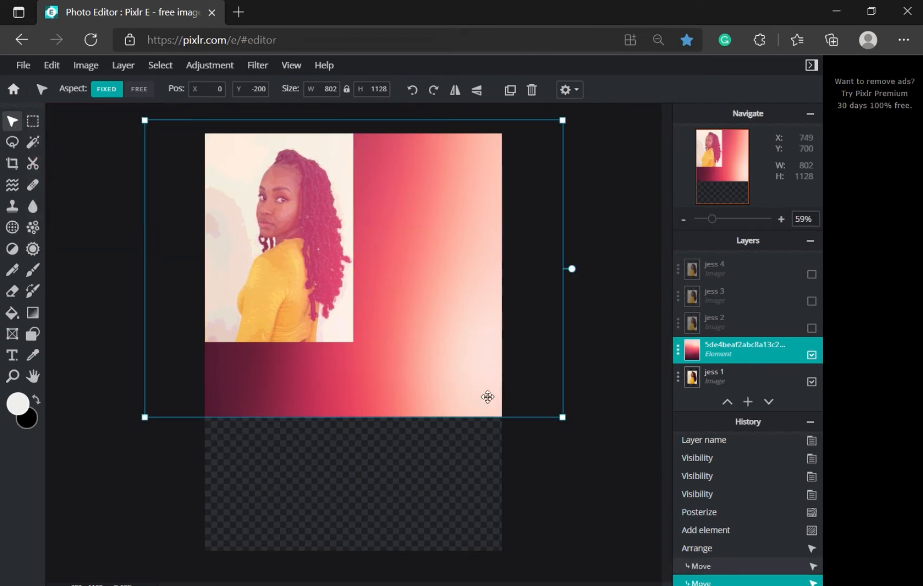
left_click_drag(563, 423, 347, 346)
left_click_drag(266, 224, 324, 231)
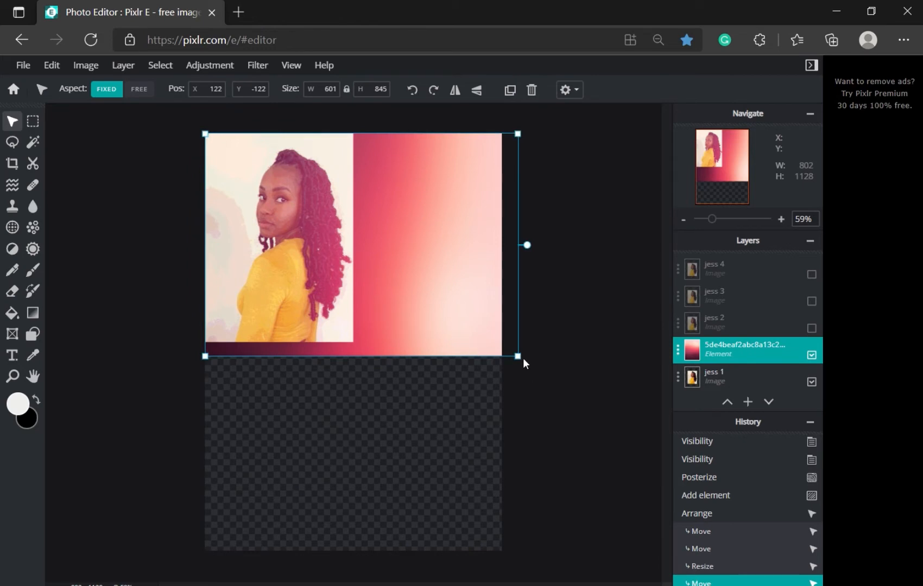
left_click_drag(517, 357, 345, 344)
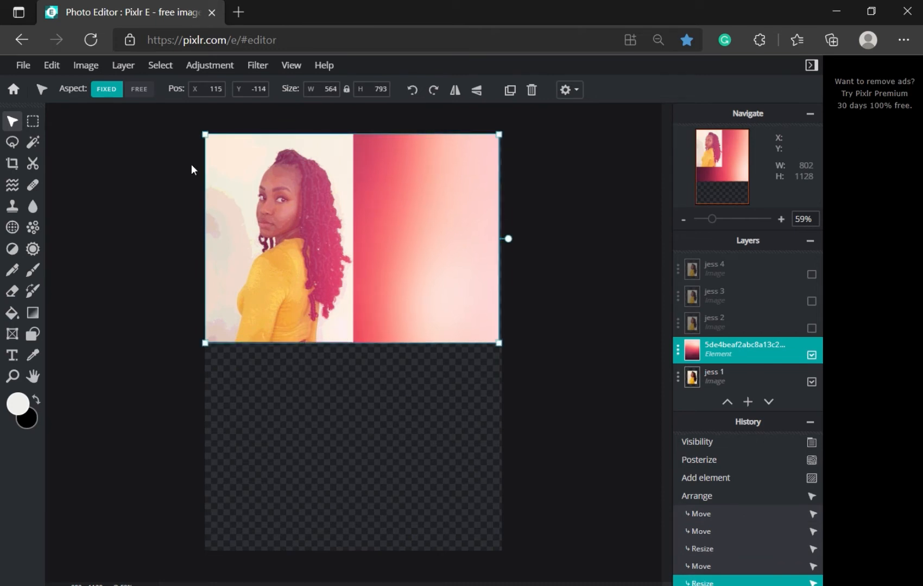
left_click(149, 97)
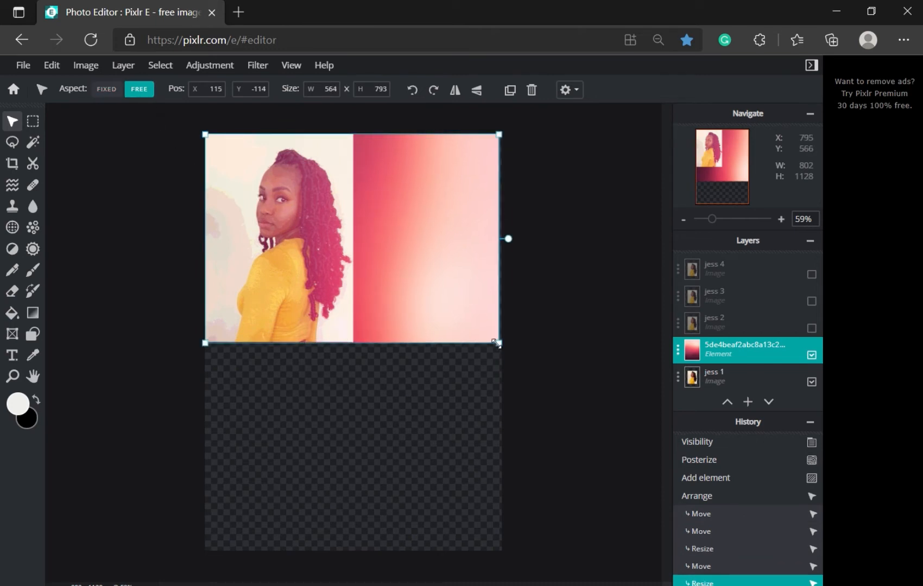
left_click_drag(496, 343, 354, 344)
Step: Rotate the gradient right twice and stretch it to 562 × 401 over jess 1
scroll(303, 216, "up", 5)
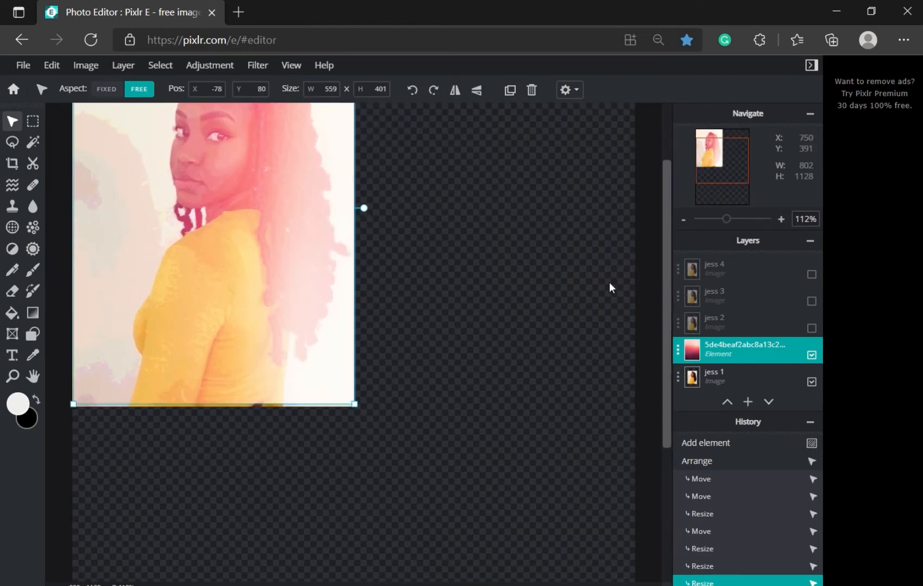
left_click_drag(666, 256, 657, 193)
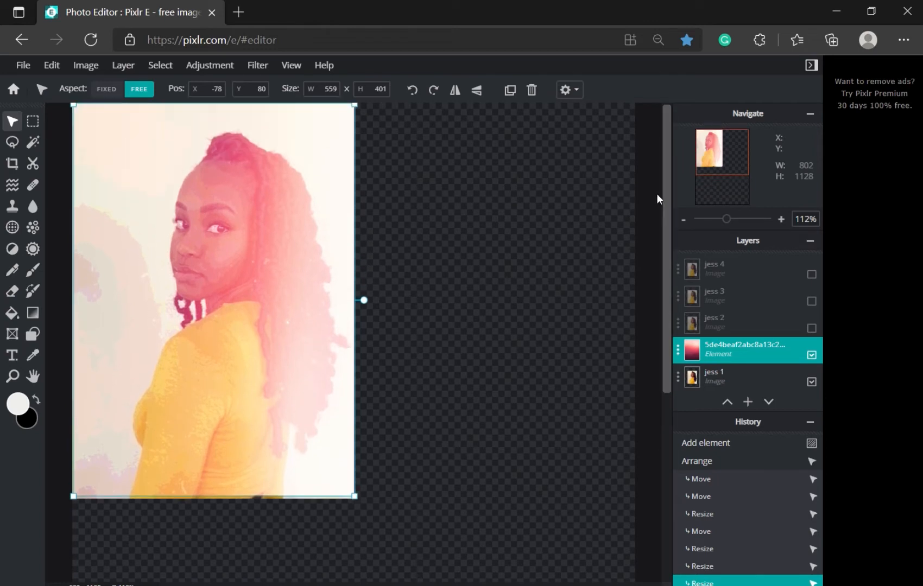
left_click(433, 90)
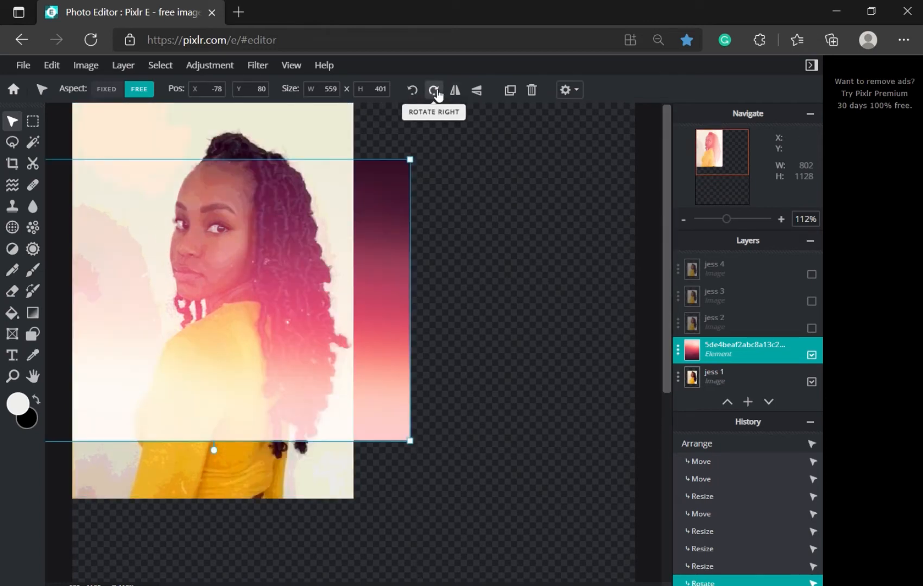
left_click(435, 92)
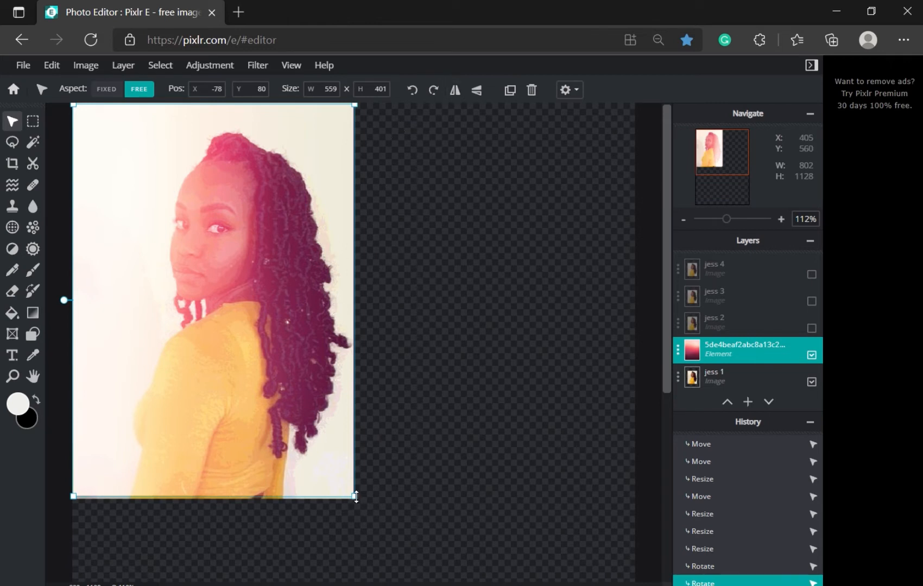
mouse_move(356, 498)
left_mouse_down()
mouse_move(415, 546)
mouse_move(355, 499)
left_mouse_up()
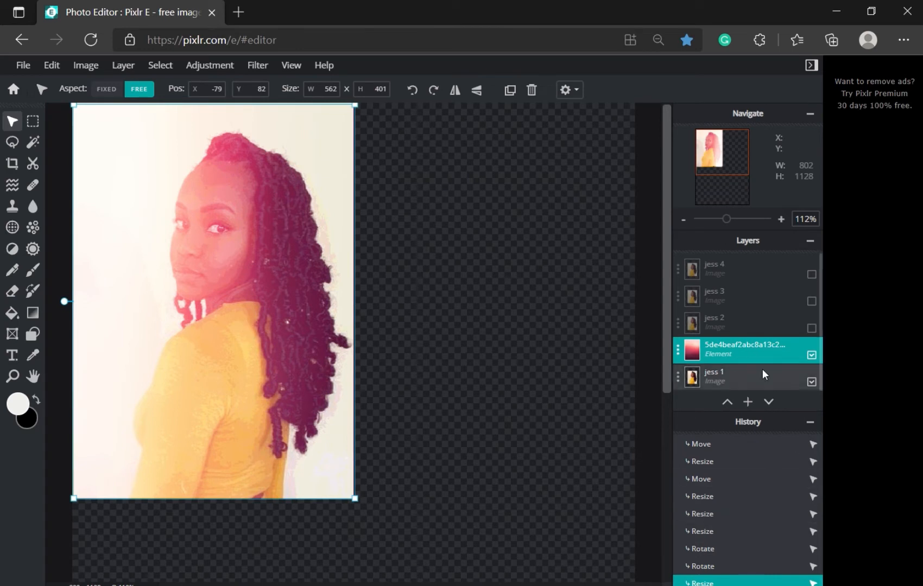
Step: Preview the gradient layer's blend modes from Multiply through Luminosity, Soft-light and Hard-light
left_click(742, 352)
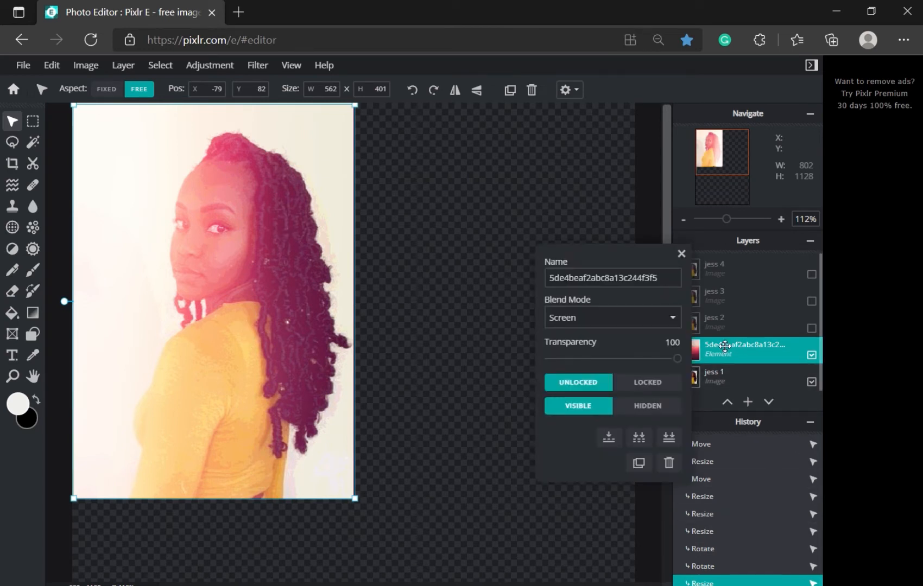
left_click(673, 318)
left_click(606, 24)
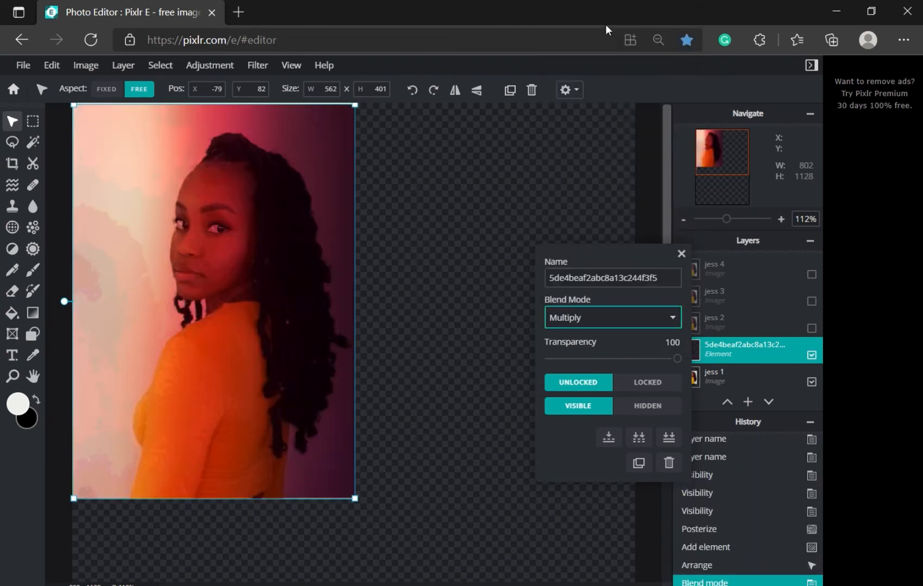
key("Down")
key("Down")
key("Down")
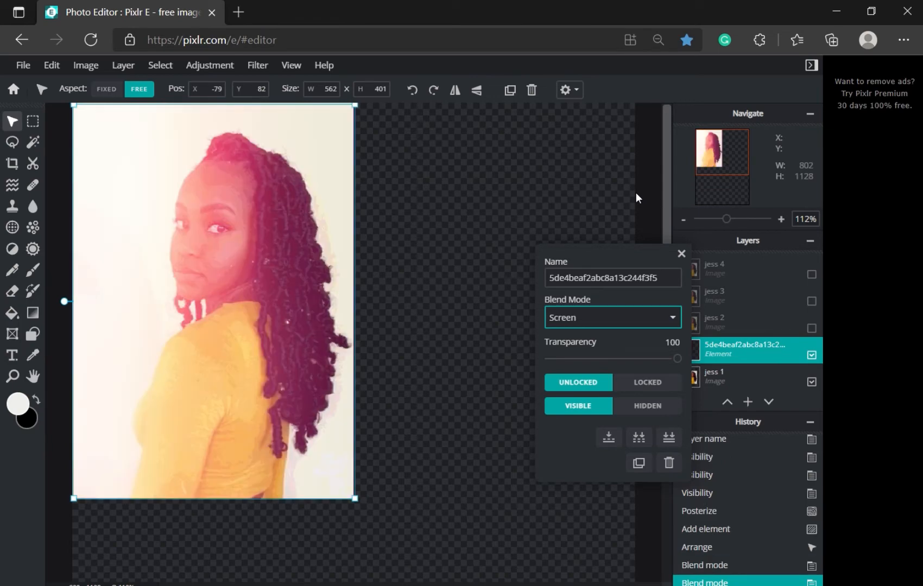
key("Down")
key("Down")
key("Down")
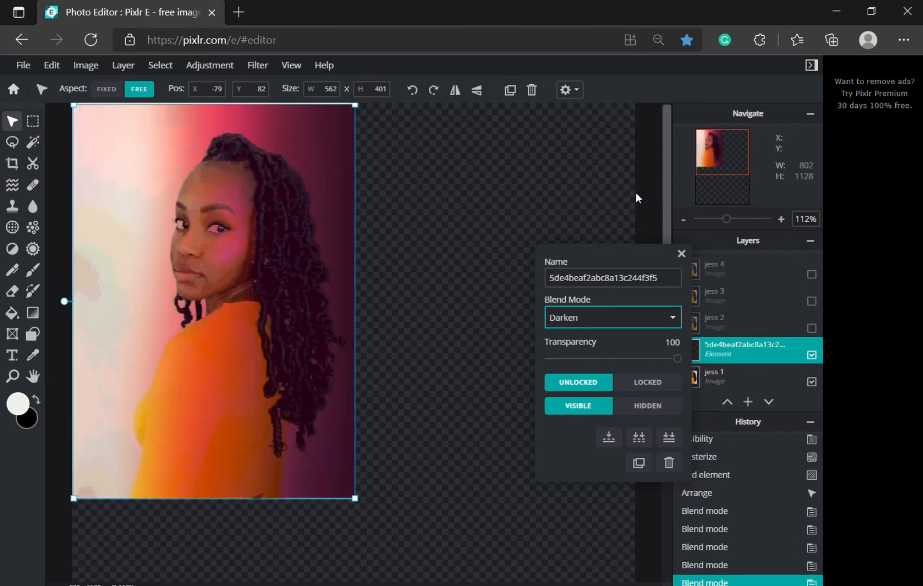
key("Down")
key("Down")
key("Down")
key("Down")
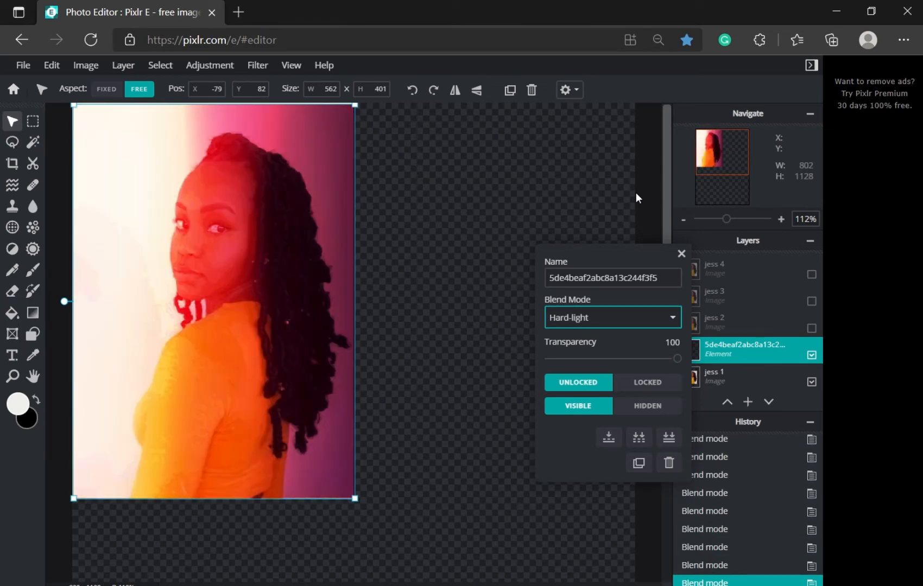
key("Down")
key("Down")
key("Down")
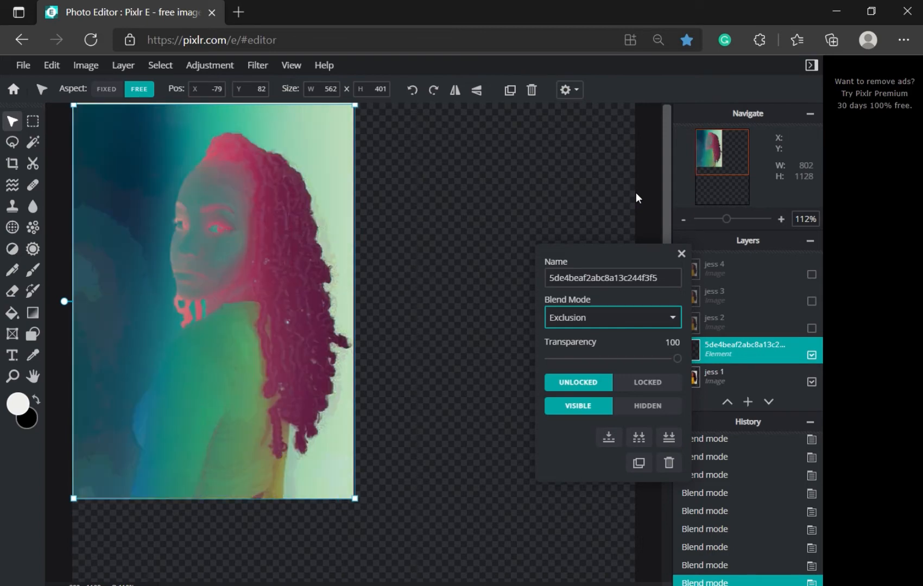
key("Down")
key("Down")
key("Down")
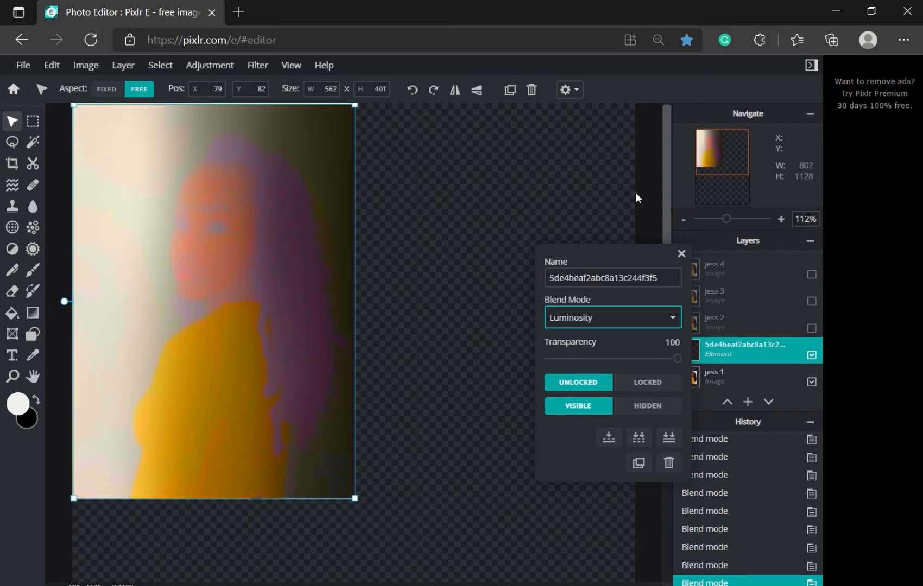
key("Up")
key("Up")
key("Up")
key("Up")
key("Up")
key("Up")
key("Up")
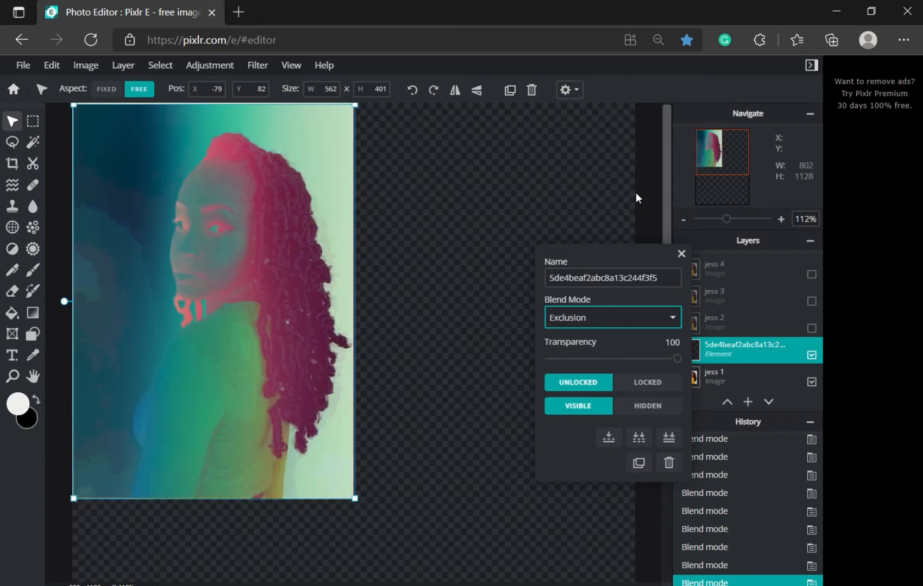
key("Down")
key("Up")
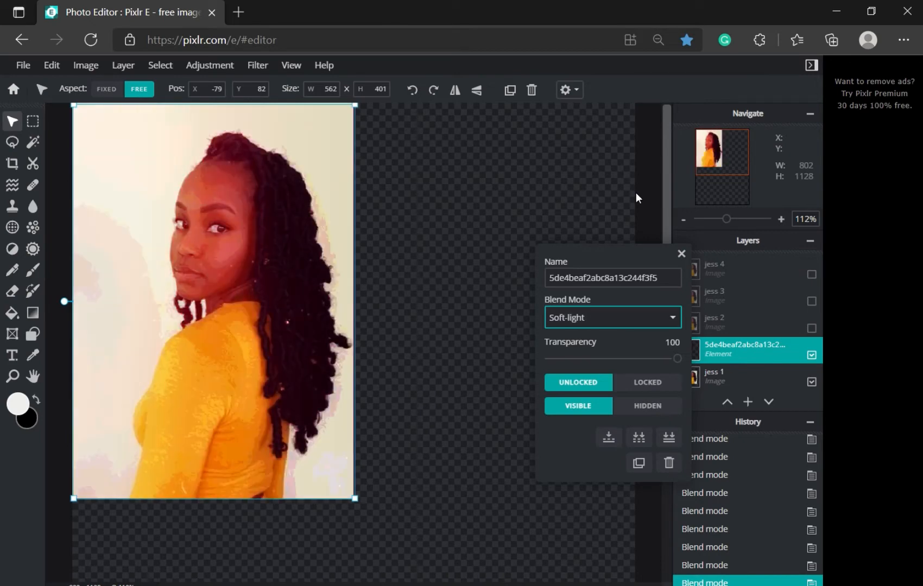
key("Down")
Step: Compare the Overlay, Darken, Multiply and Normal blends, settling on Overlay
key("c")
key("Down")
key("Down")
key("Down")
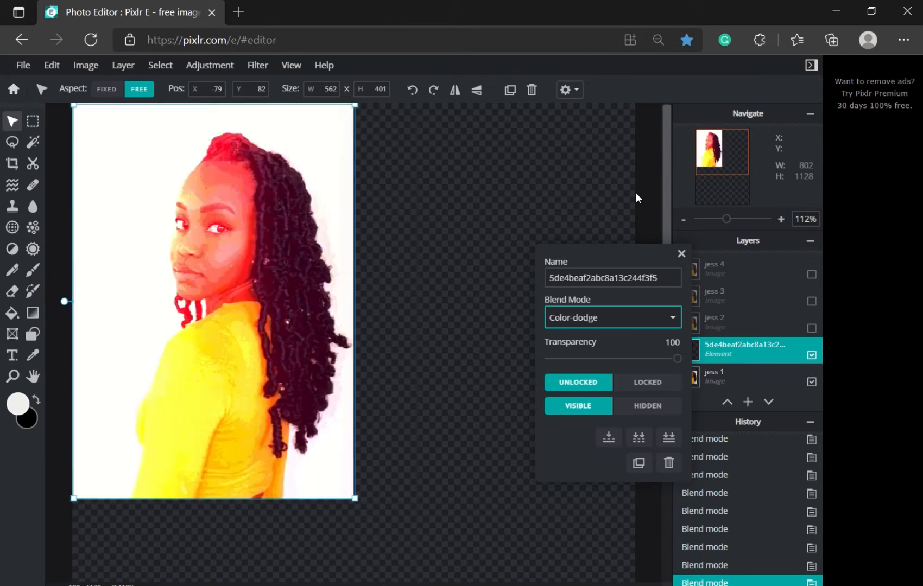
key("Up")
key("Up")
key("Up")
key("Up")
key("Up")
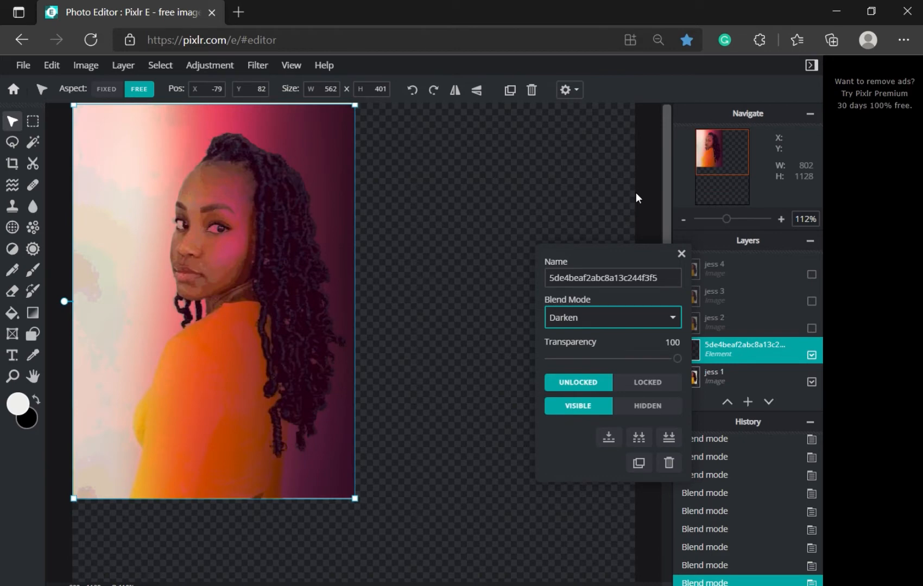
key("o")
key("l")
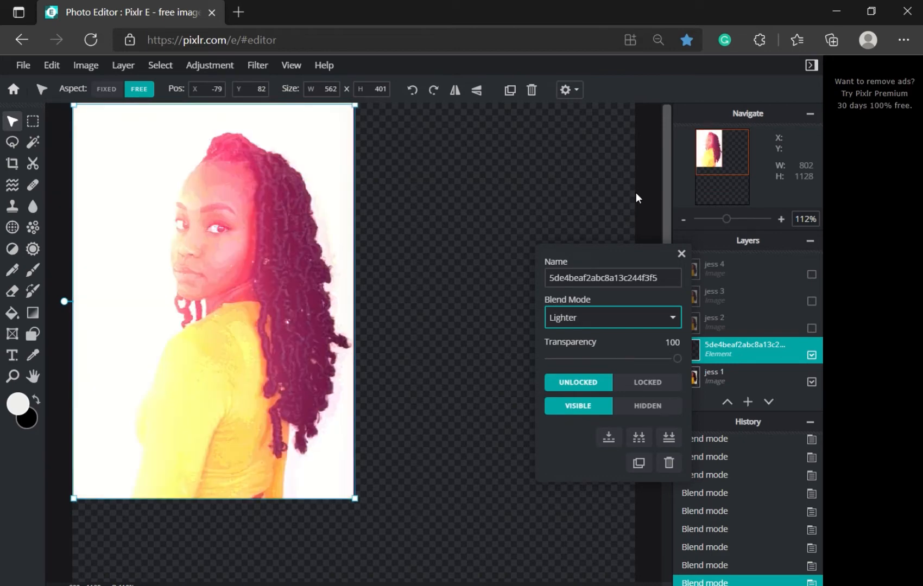
key("Down")
key("m")
key("n")
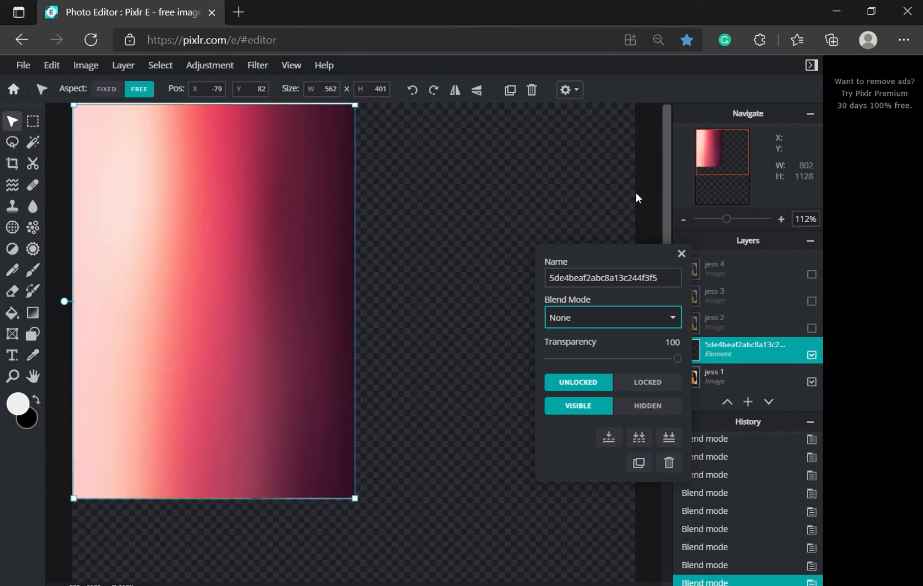
key("m")
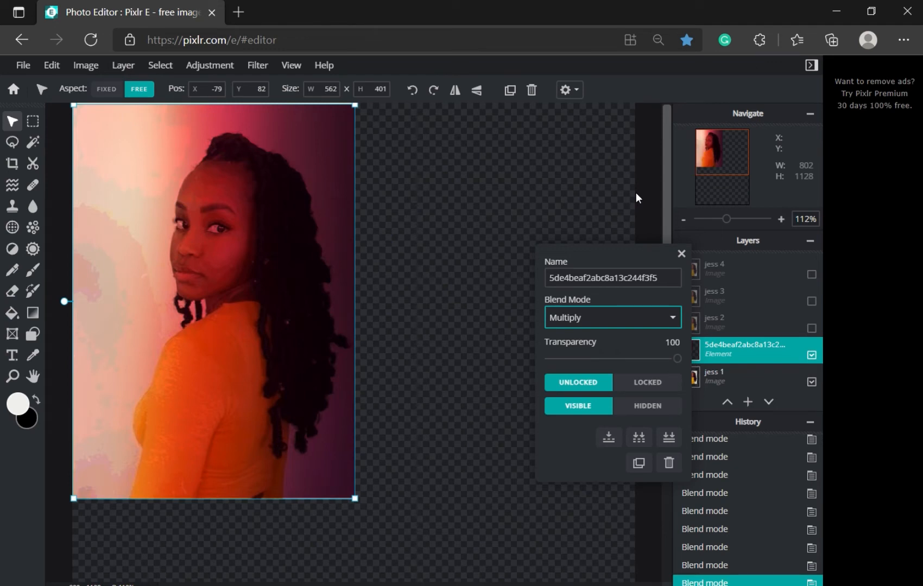
key("o")
key("d")
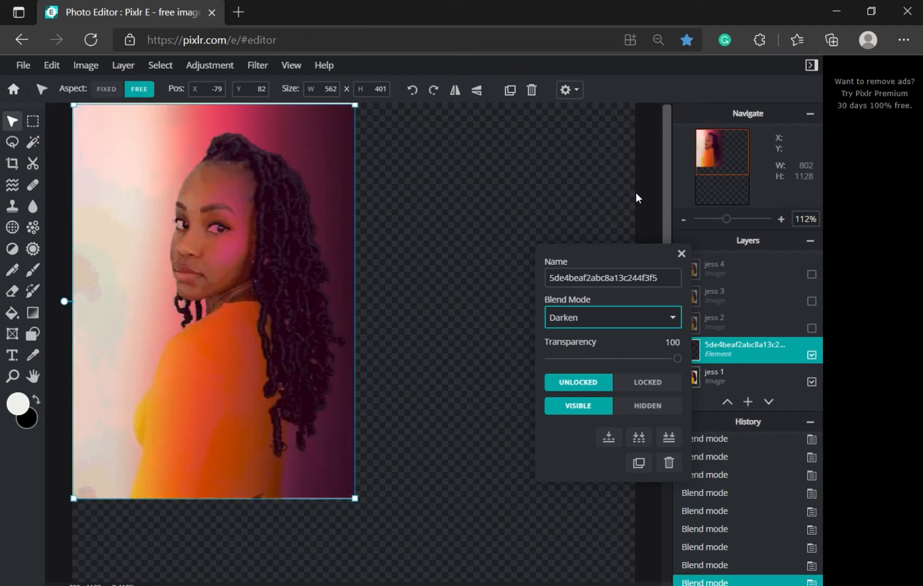
key("o")
key("d")
key("o")
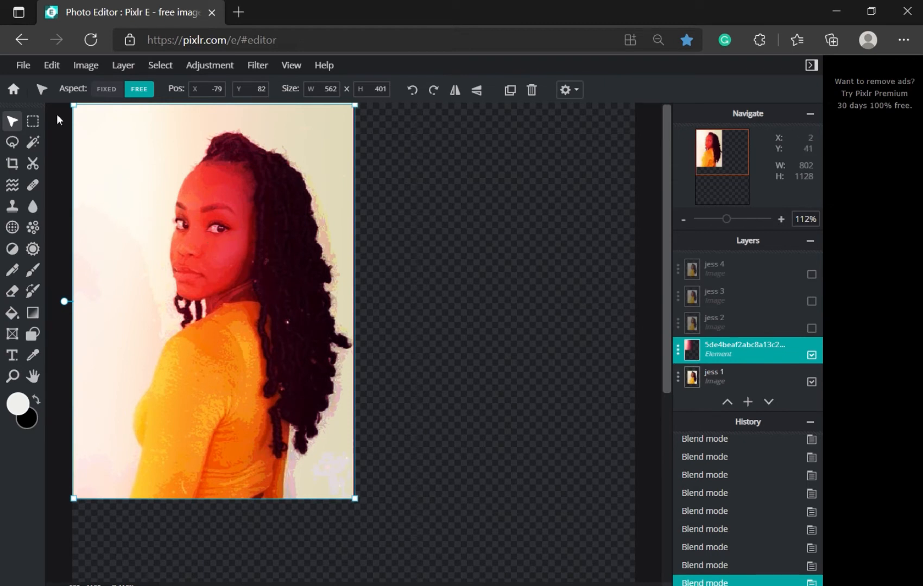
Step: Browse the addable elements to the Overlay > Gradient category
left_click(25, 66)
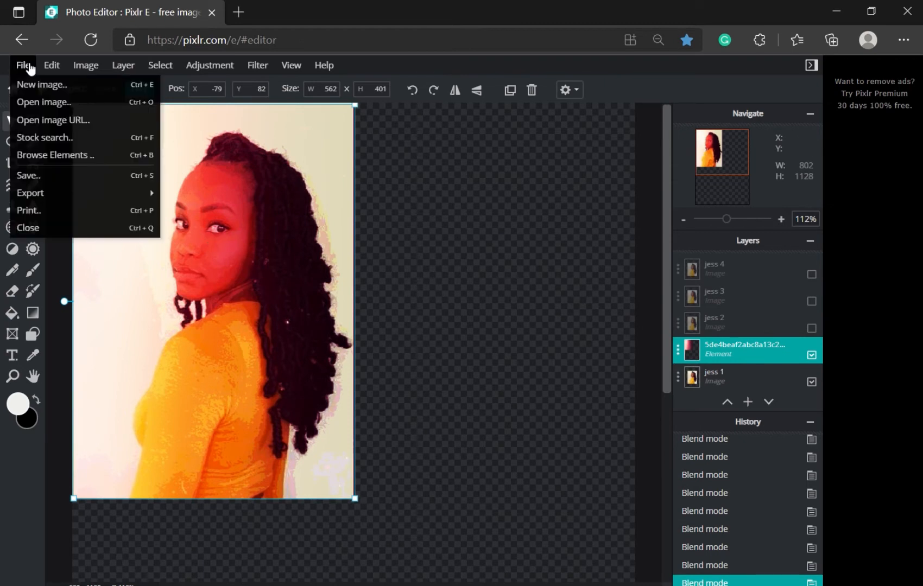
left_click(46, 156)
left_click(369, 255)
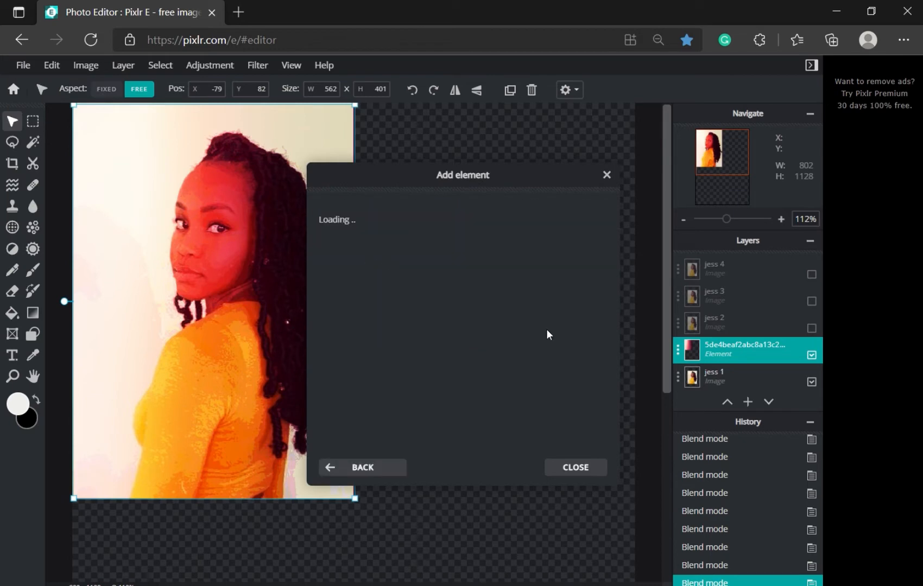
scroll(540, 333, "down", 8)
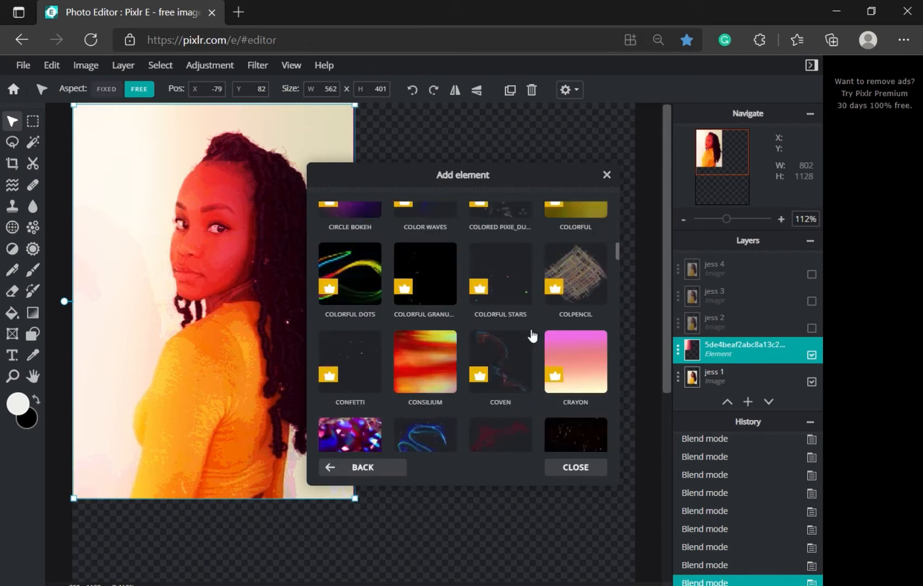
scroll(532, 337, "down", 10)
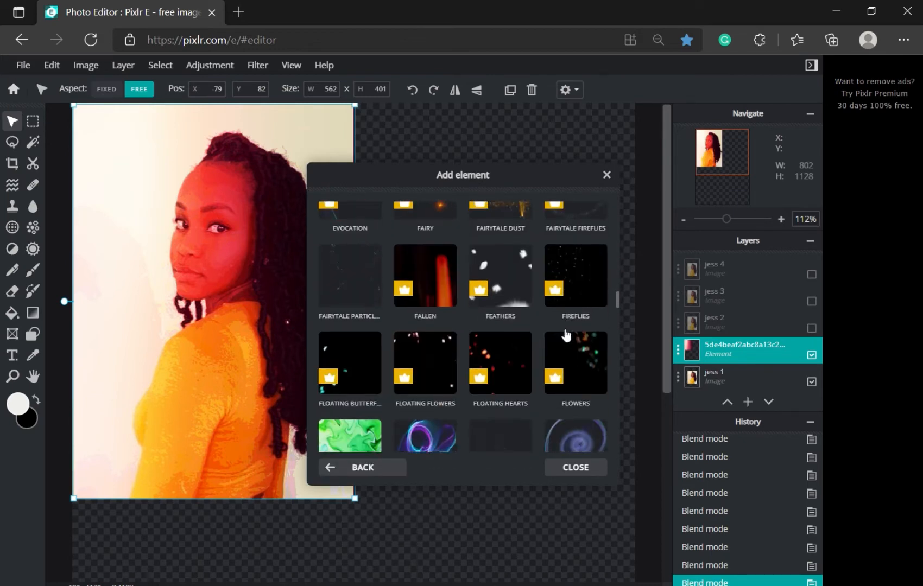
scroll(565, 334, "down", 5)
left_click(570, 274)
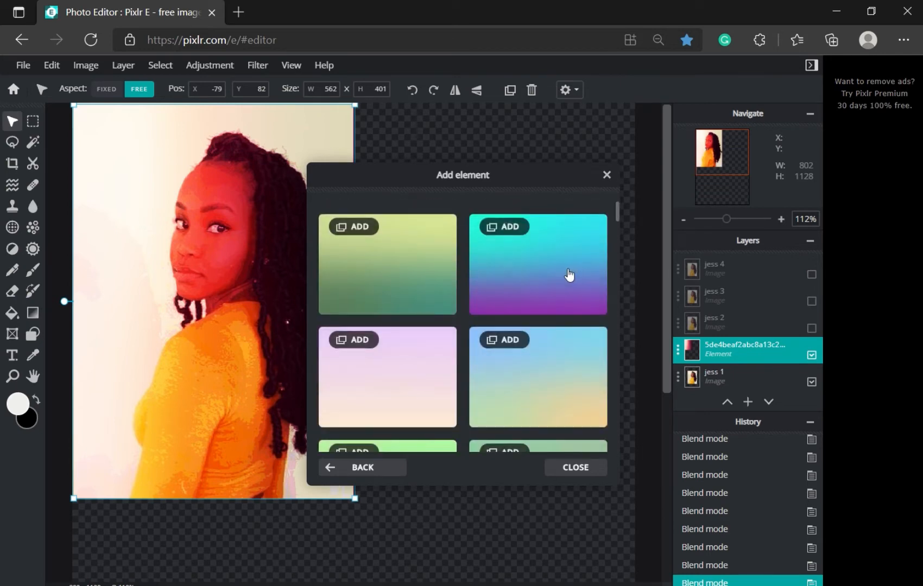
Step: Add the cyan-to-blue gradient as a full-canvas overlay and close the element browser
scroll(465, 301, "down", 5)
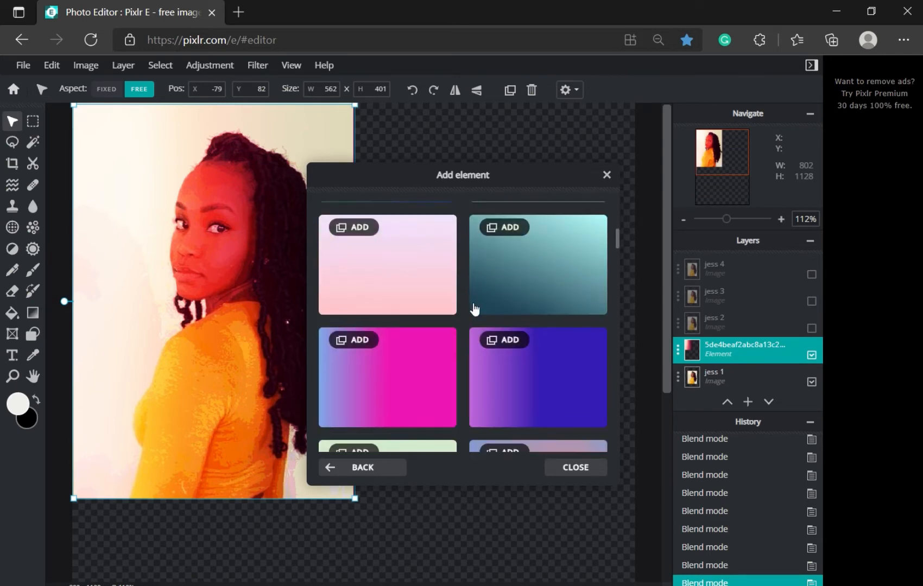
scroll(474, 308, "down", 6)
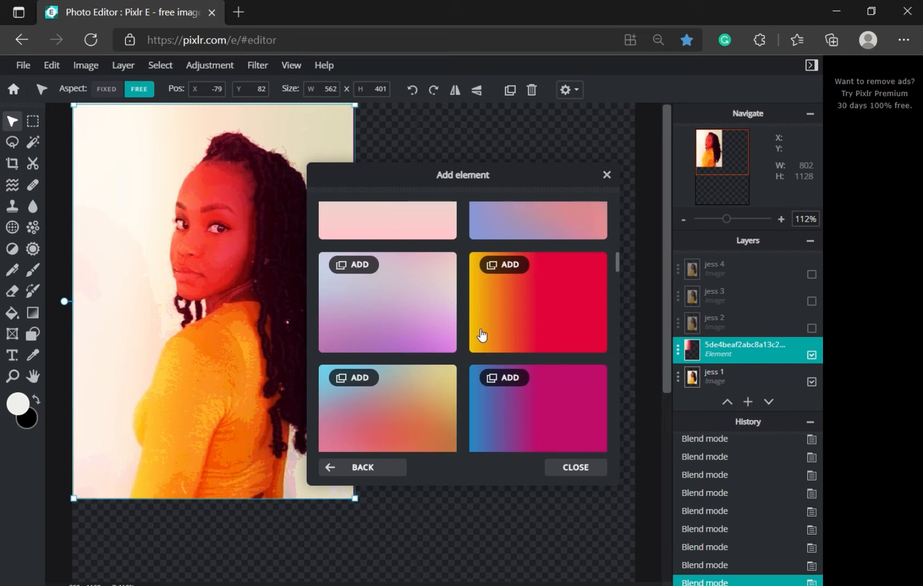
scroll(481, 336, "up", 2)
left_click(570, 364)
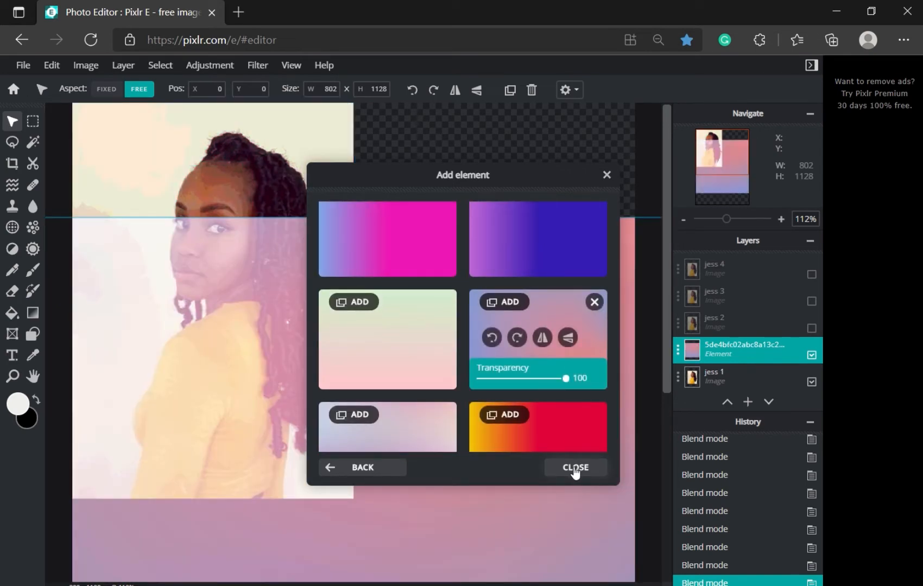
scroll(591, 410, "down", 5)
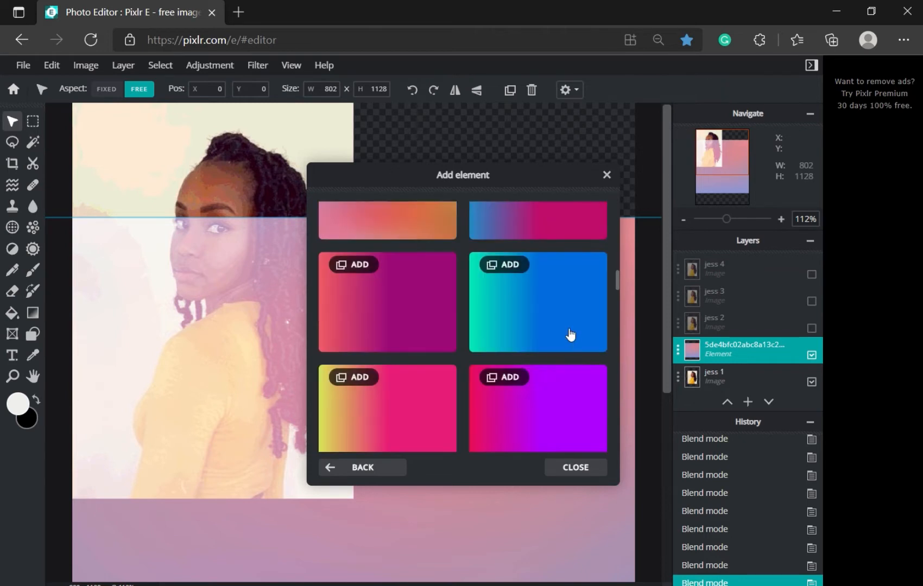
left_click(570, 335)
left_click(565, 470)
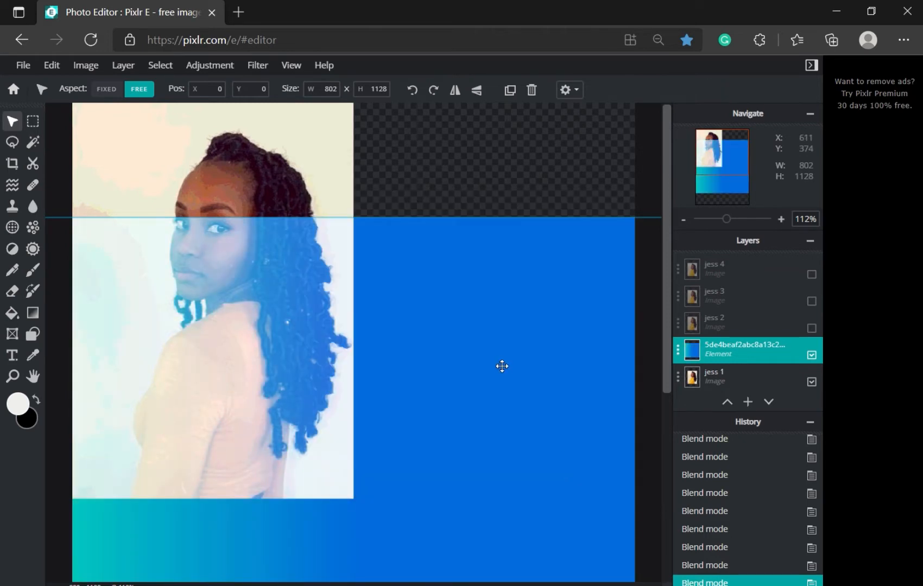
Step: Resize the blue gradient to about 560 × 396 over the top-left jess 1 portrait
scroll(497, 365, "down", 2)
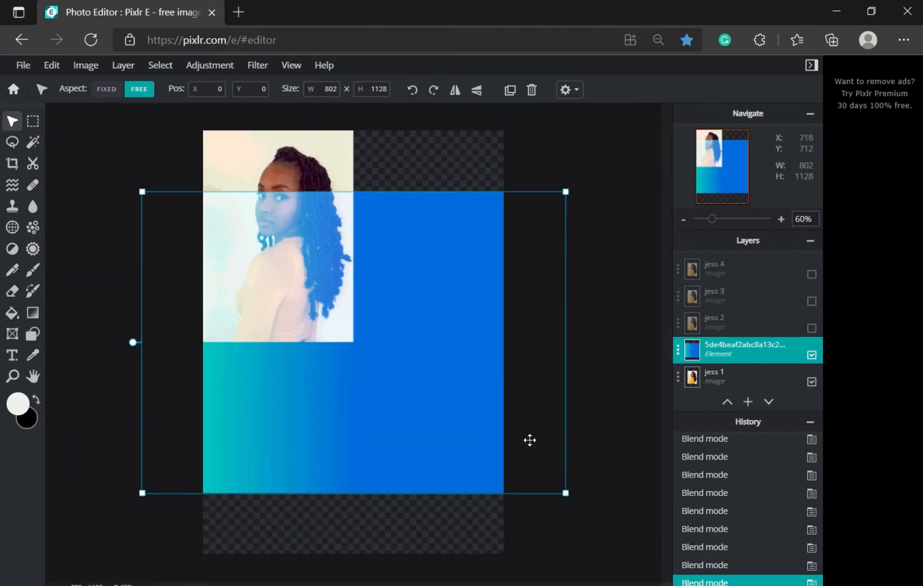
left_click_drag(563, 489, 457, 367)
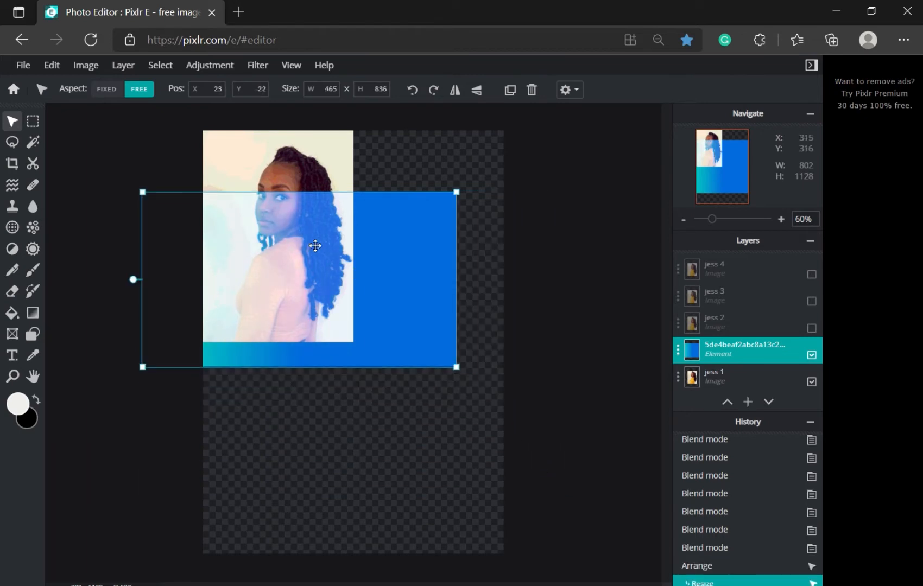
left_click_drag(315, 245, 341, 226)
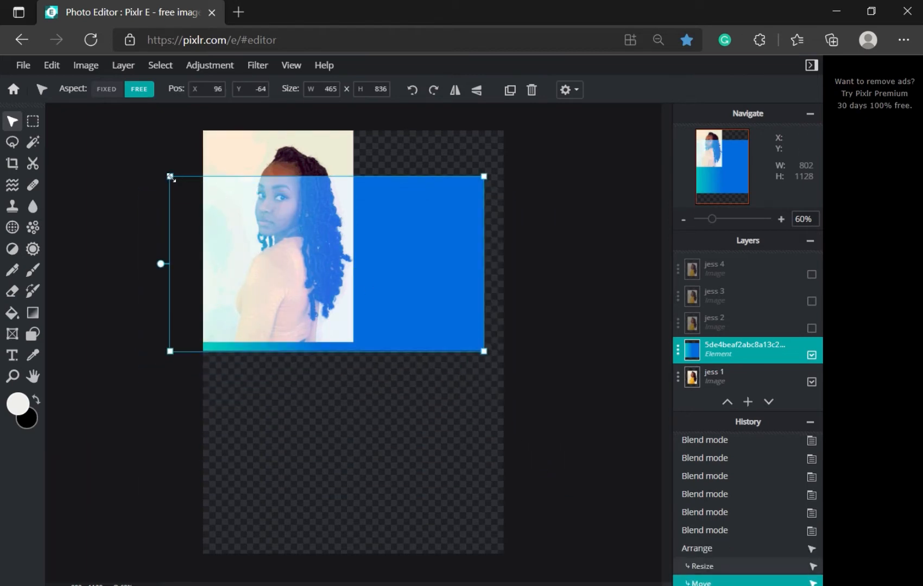
left_click_drag(170, 177, 201, 128)
left_click_drag(484, 351, 356, 340)
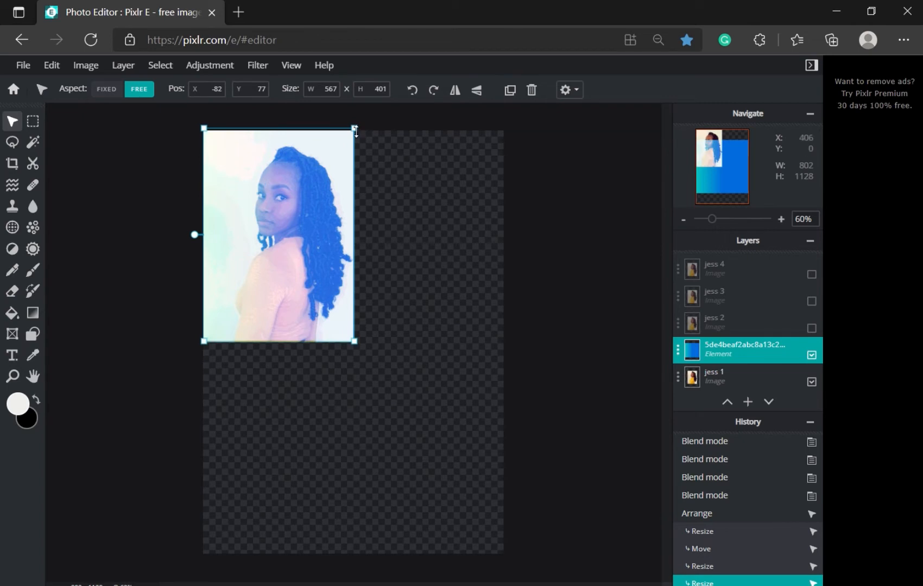
left_click_drag(356, 131, 355, 133)
scroll(328, 187, "up", 3)
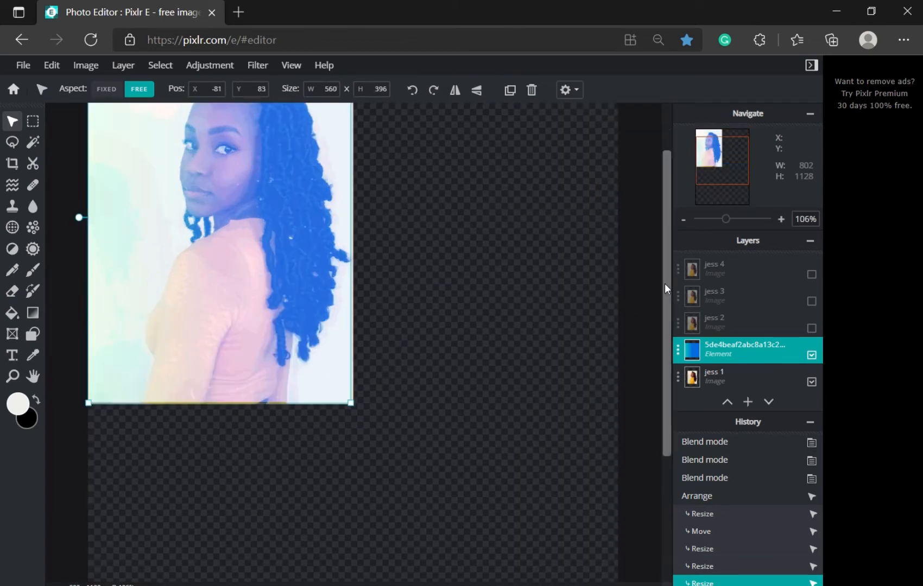
left_click_drag(666, 281, 665, 237)
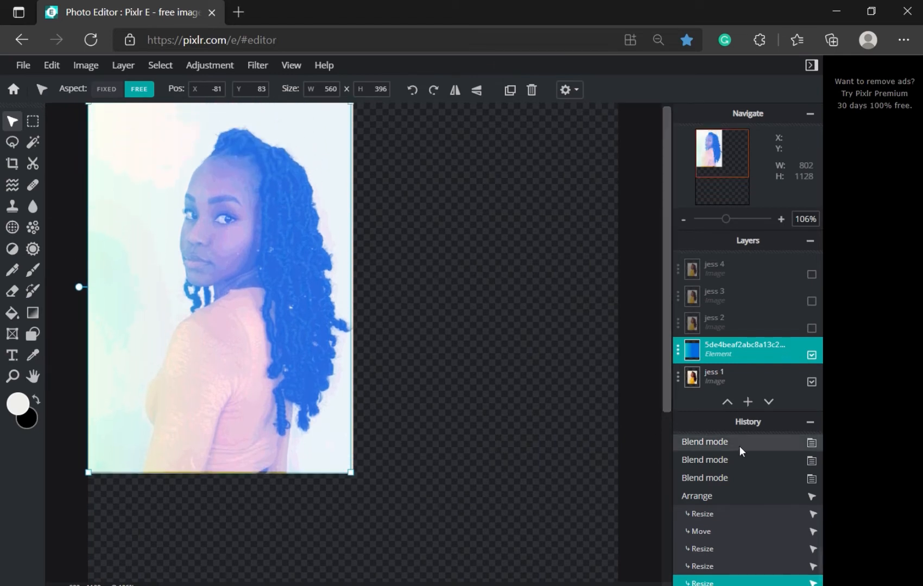
Step: Set the teal-to-blue gradient layer's blend mode to Multiply
left_click(730, 358)
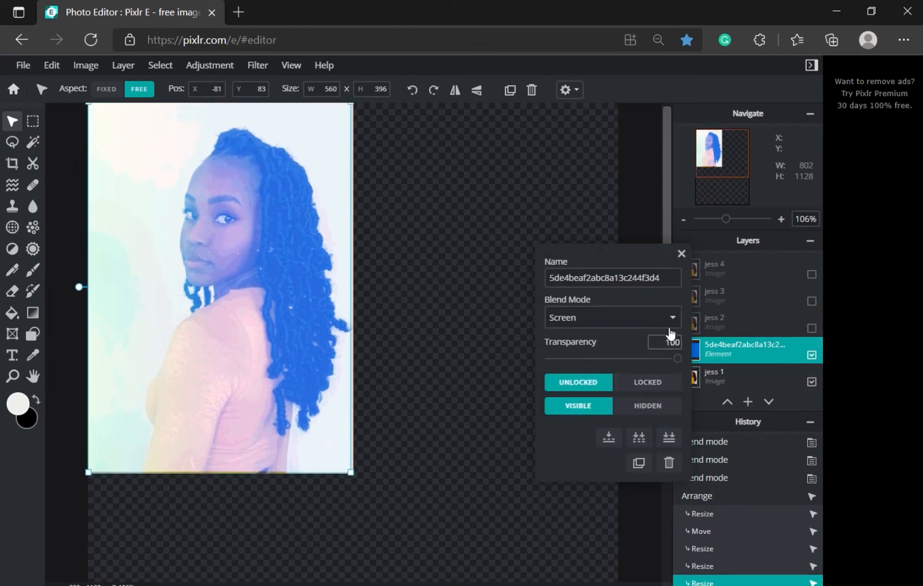
left_click(670, 325)
scroll(587, 41, "down", 1)
scroll(597, 73, "up", 2)
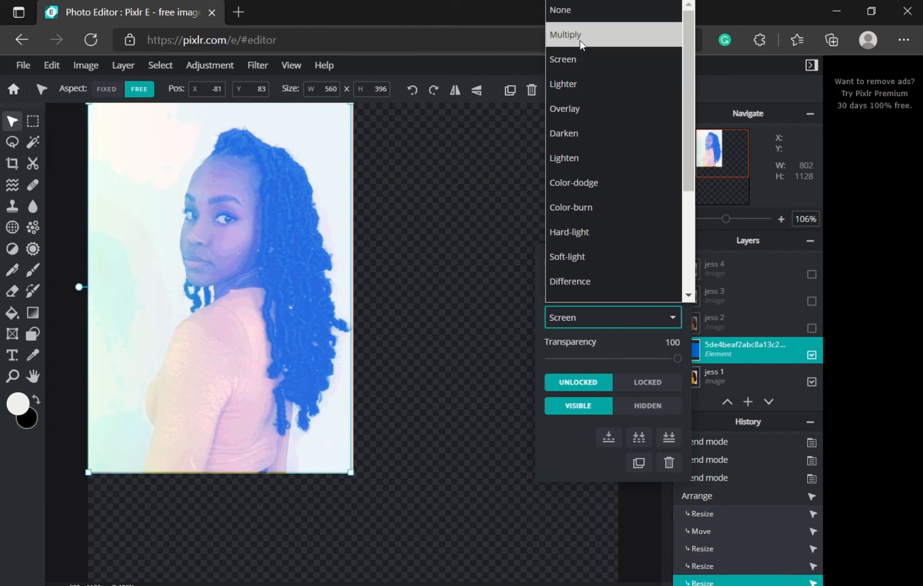
left_click(580, 35)
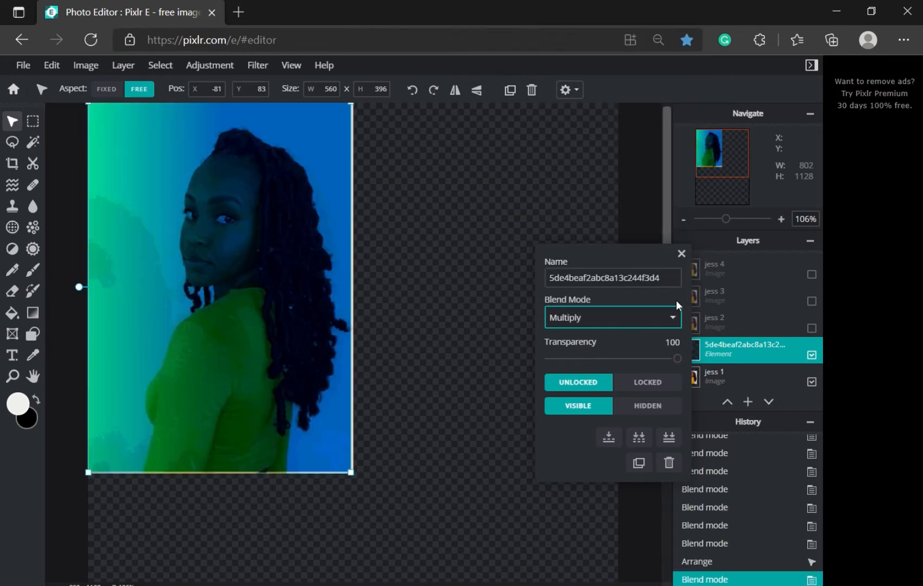
left_click(681, 254)
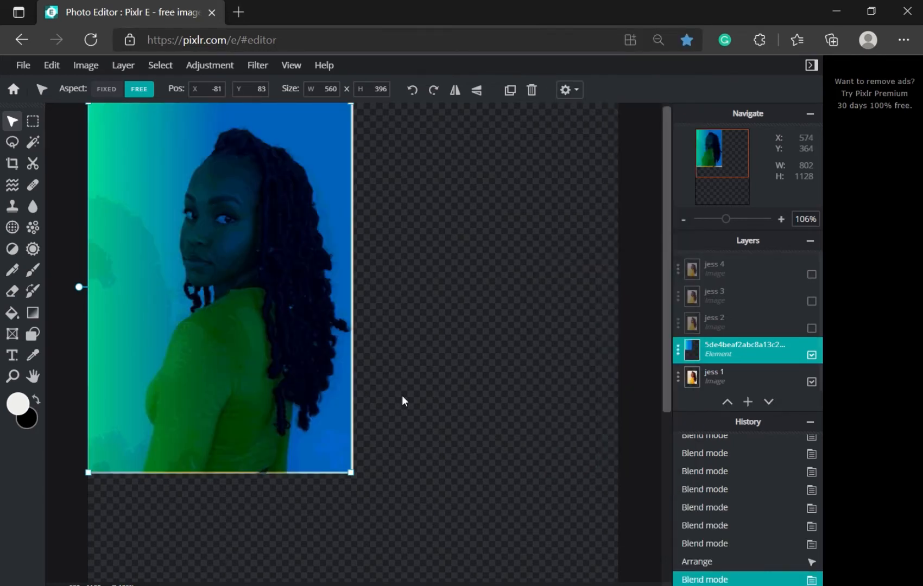
Step: Align the overlay's bottom-right and top-right corners with the jess 1 photo edges
scroll(360, 464, "up", 3)
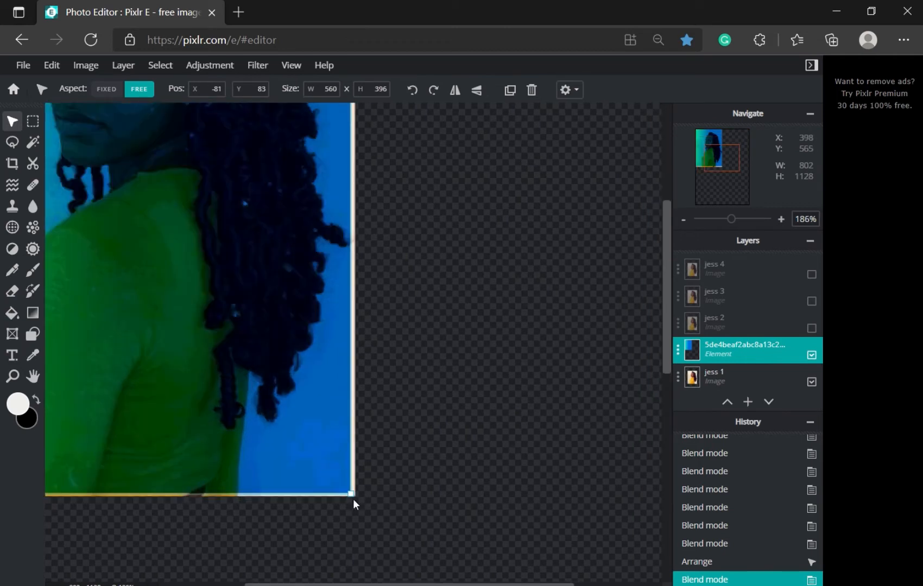
left_click_drag(352, 494, 356, 496)
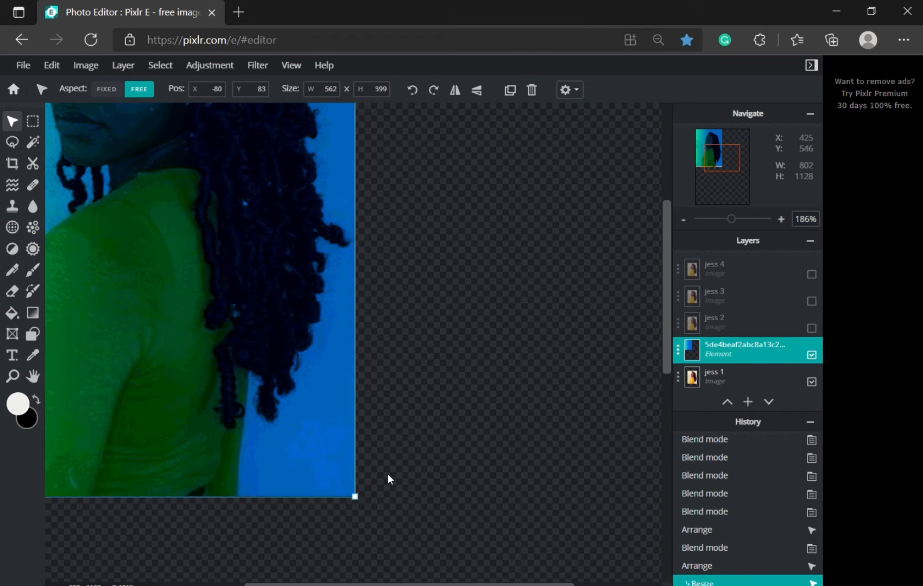
scroll(406, 469, "down", 3)
scroll(405, 470, "down", 1)
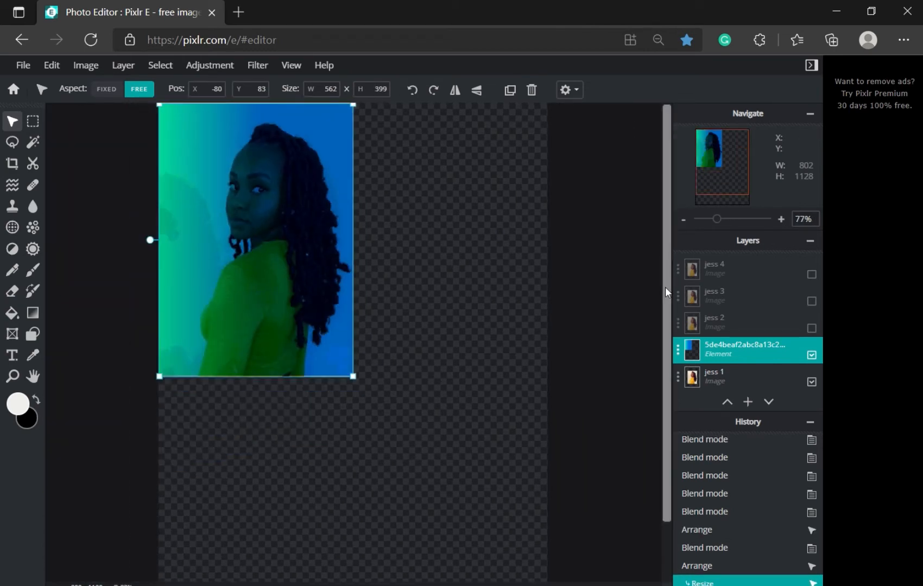
left_click(429, 264)
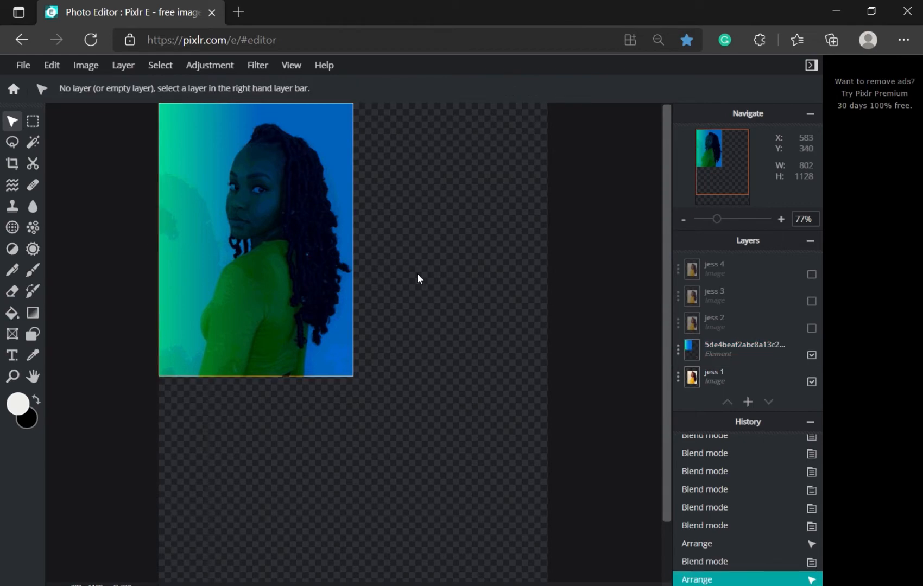
left_click(260, 141)
scroll(258, 138, "up", 5)
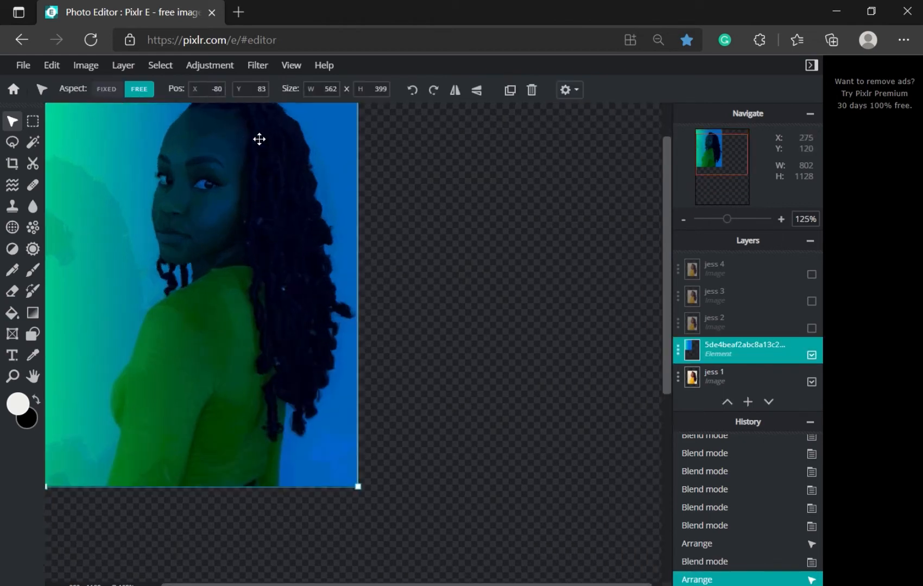
left_click_drag(708, 145, 706, 139)
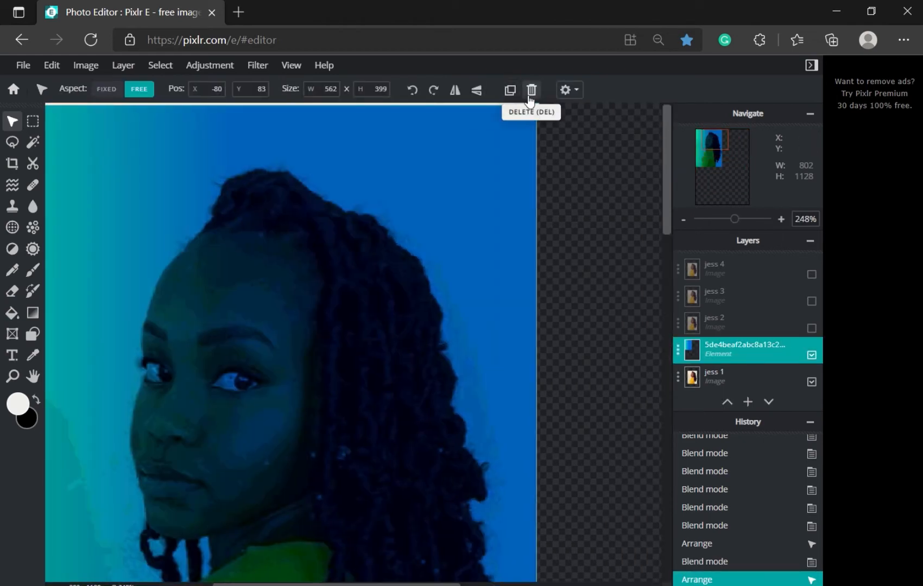
left_click_drag(536, 105, 538, 107)
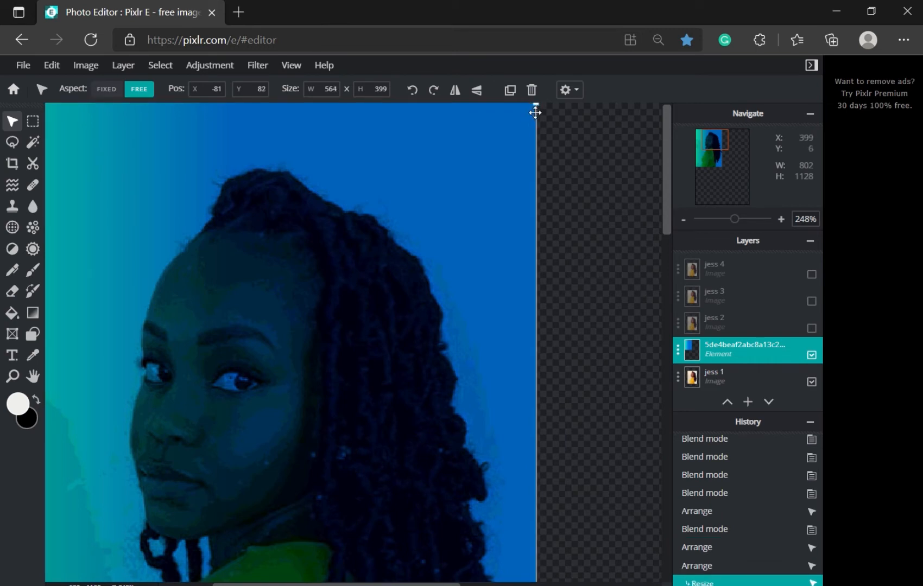
scroll(571, 167, "down", 5)
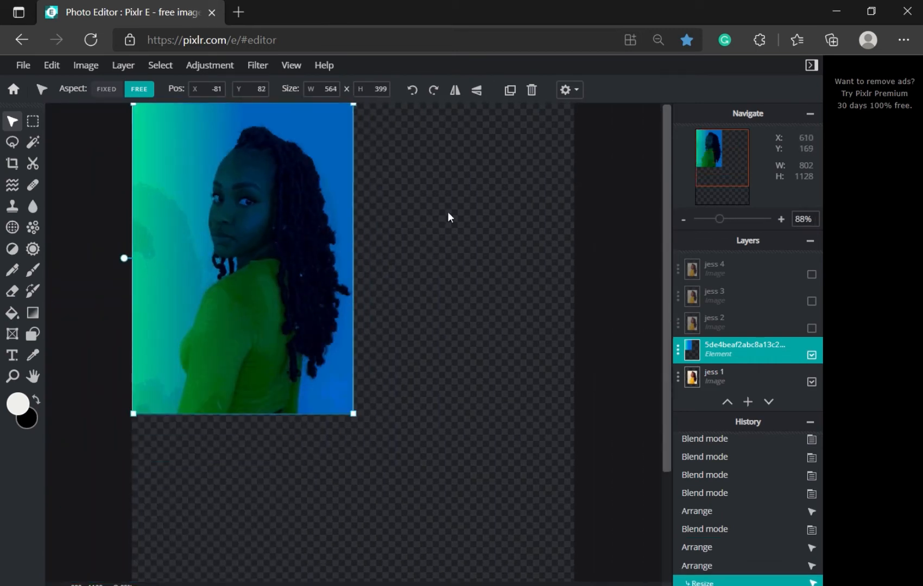
left_click(448, 217)
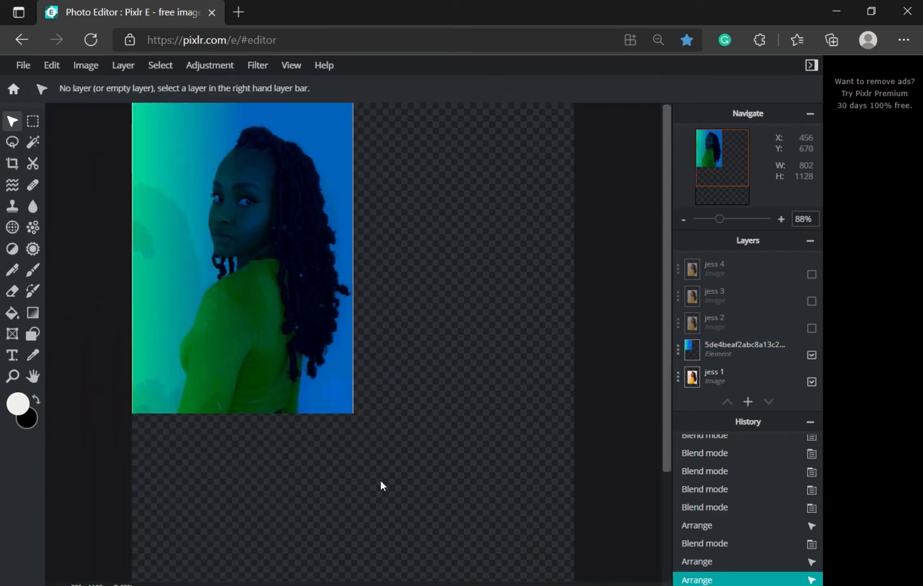
Step: Widen the overlay's bottom-right corner slightly for an edge-to-edge 564 × 400 fit
left_click(342, 383)
scroll(350, 422, "up", 4)
scroll(348, 423, "up", 1)
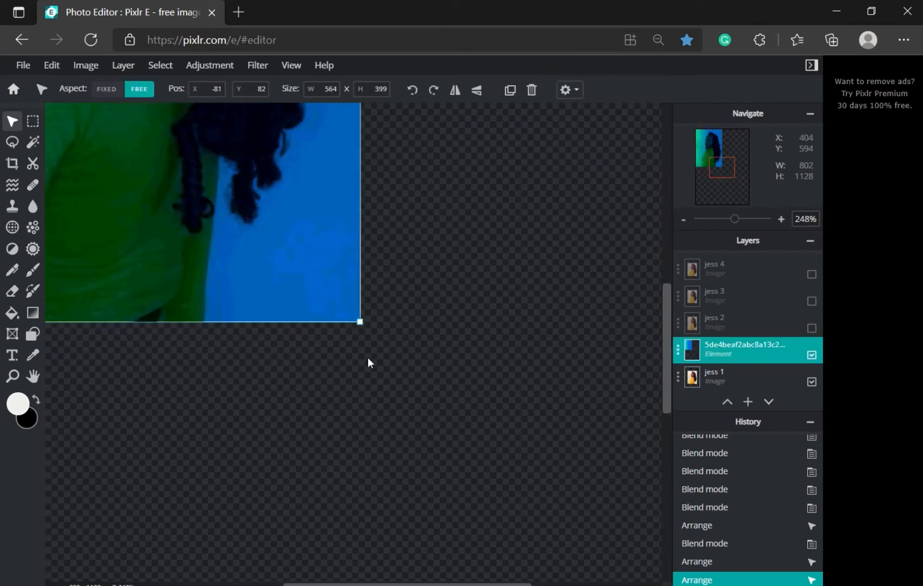
left_click_drag(360, 322, 363, 322)
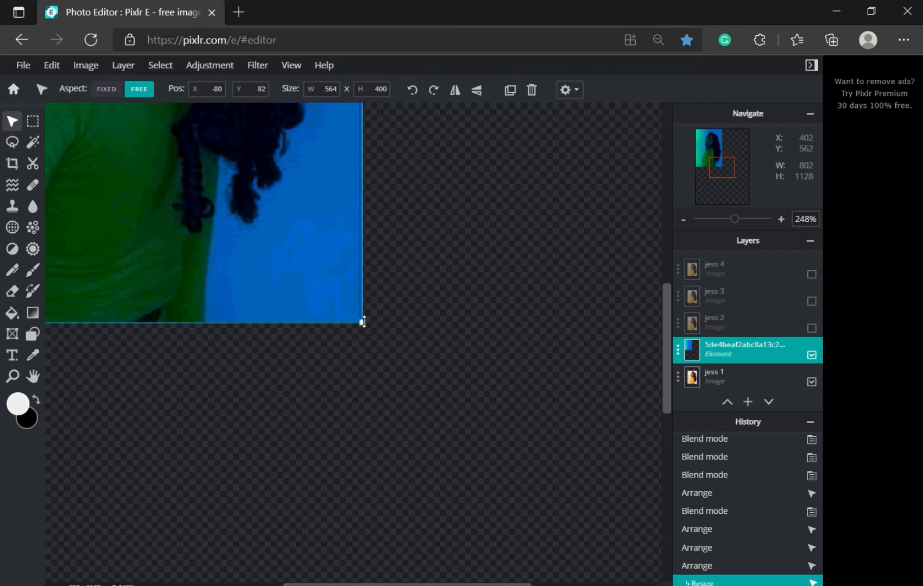
left_click(401, 339)
scroll(401, 339, "down", 5)
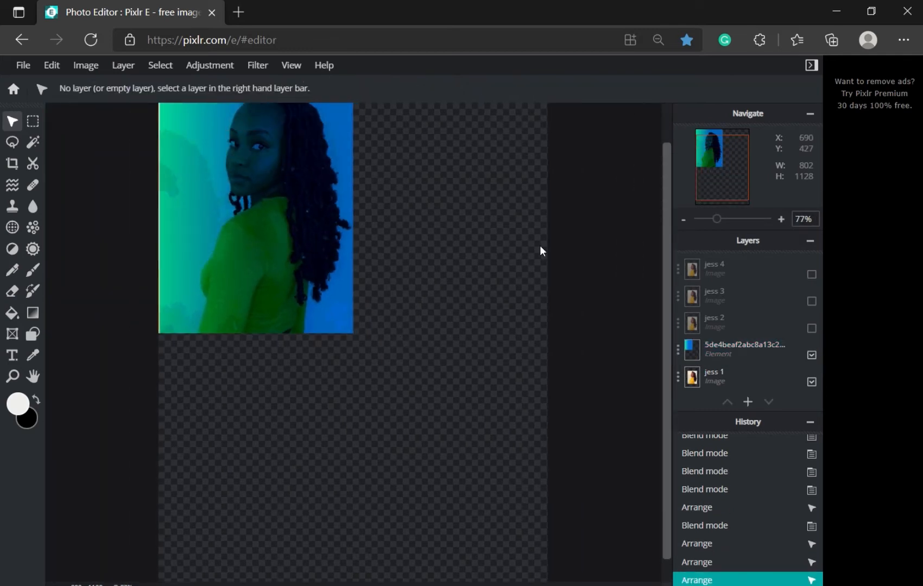
scroll(568, 218, "down", 2)
scroll(511, 230, "up", 2)
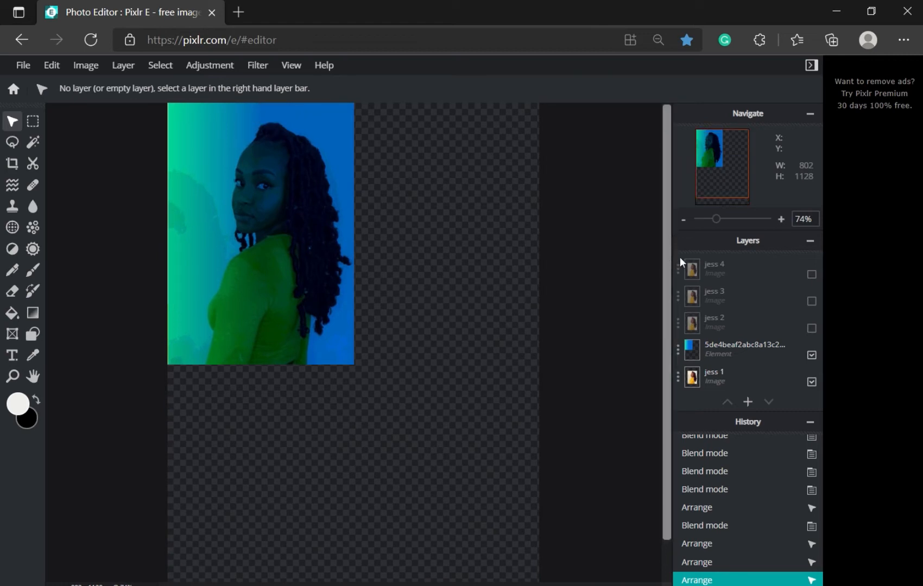
Step: Merge the gradient overlay down into the jess 1 photo
left_click(713, 350)
left_click(713, 351)
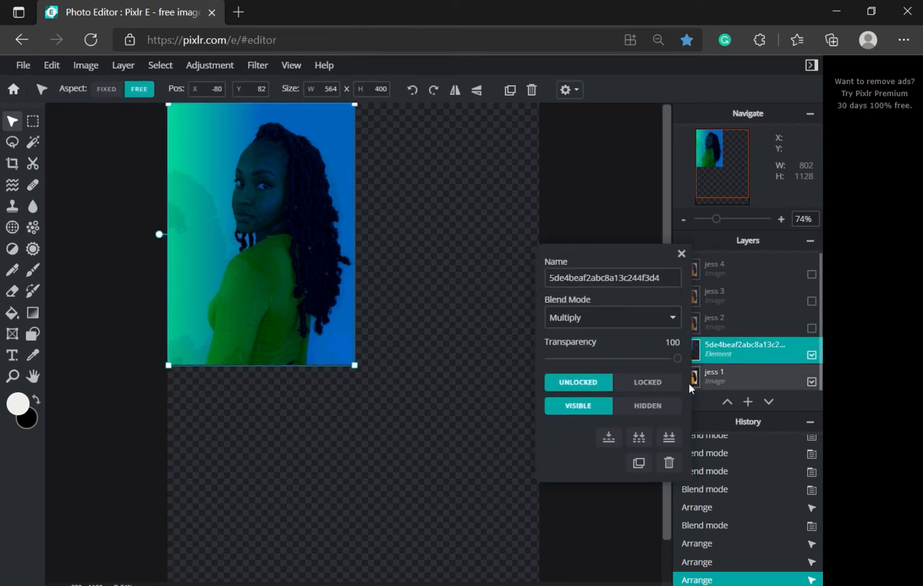
left_click(609, 437)
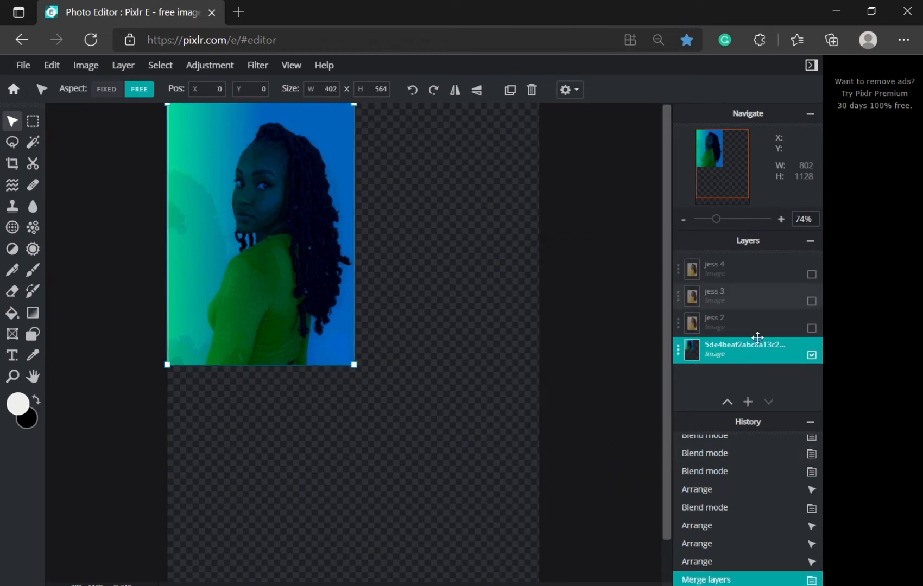
Step: Rename the merged layer to 'jess 1'
left_click(748, 351)
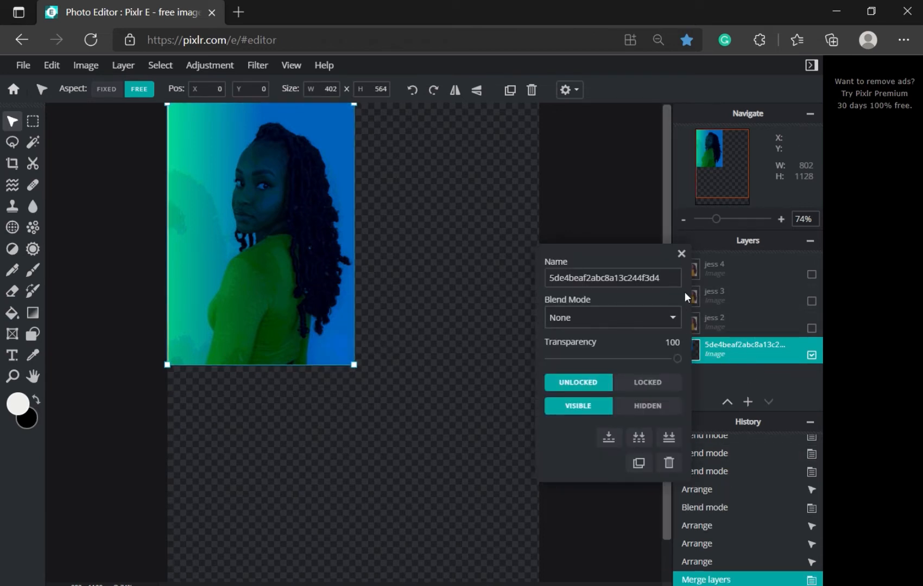
left_click_drag(668, 278, 448, 246)
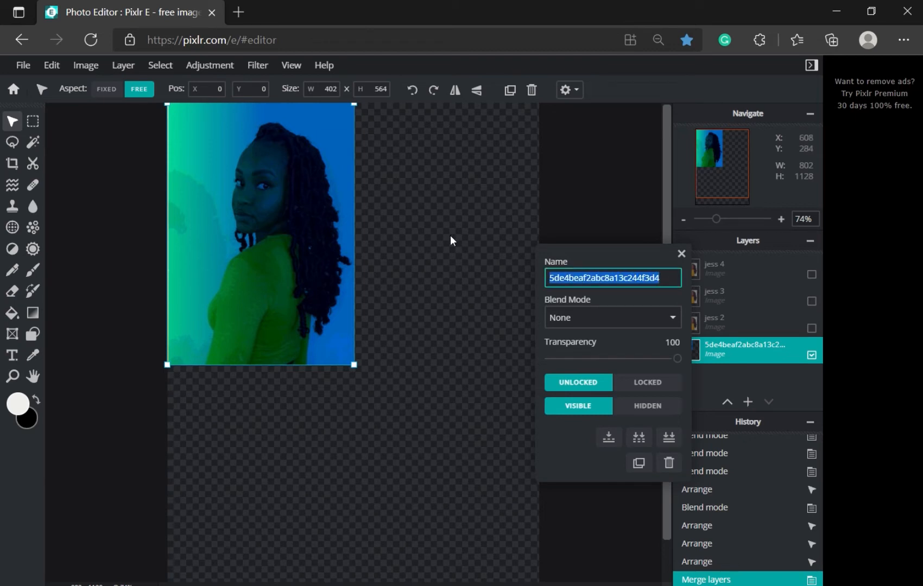
type("jess 1")
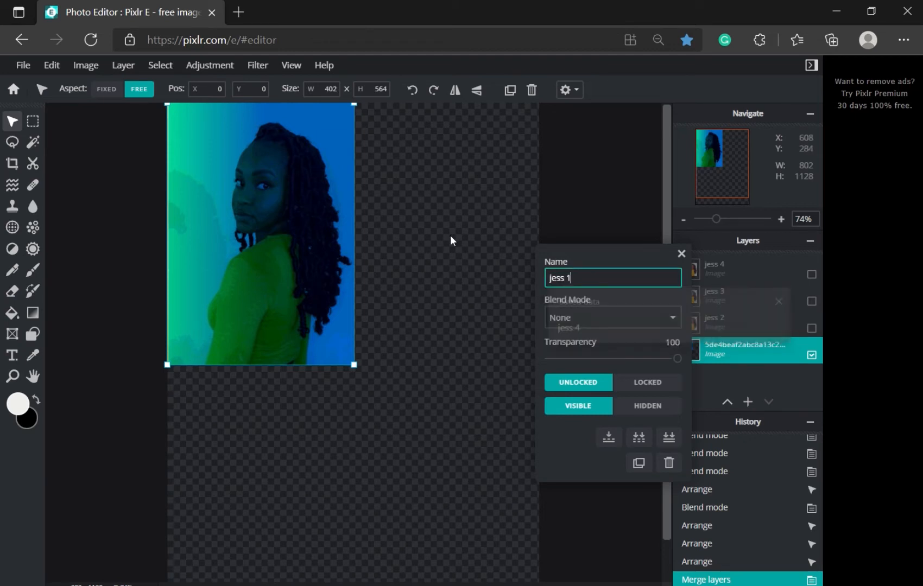
left_click(682, 255)
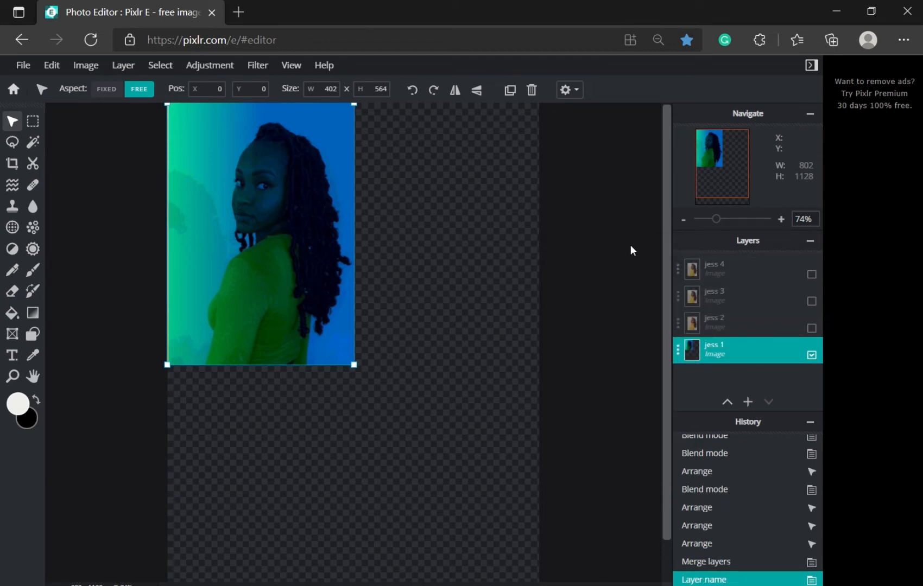
left_click(547, 285)
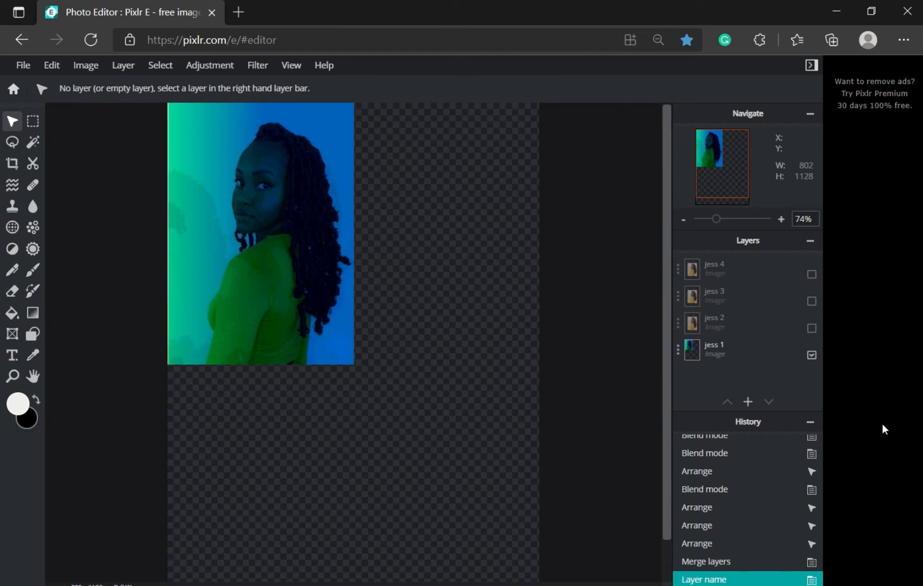
Step: Hide the jess 1 layer, show jess 2, and select the jess 2 layer
left_click(812, 357)
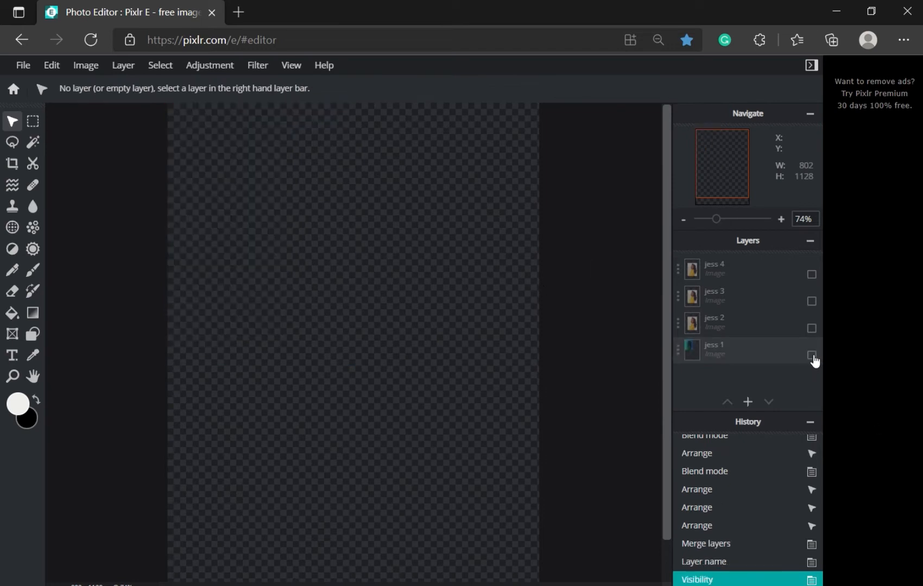
left_click(813, 329)
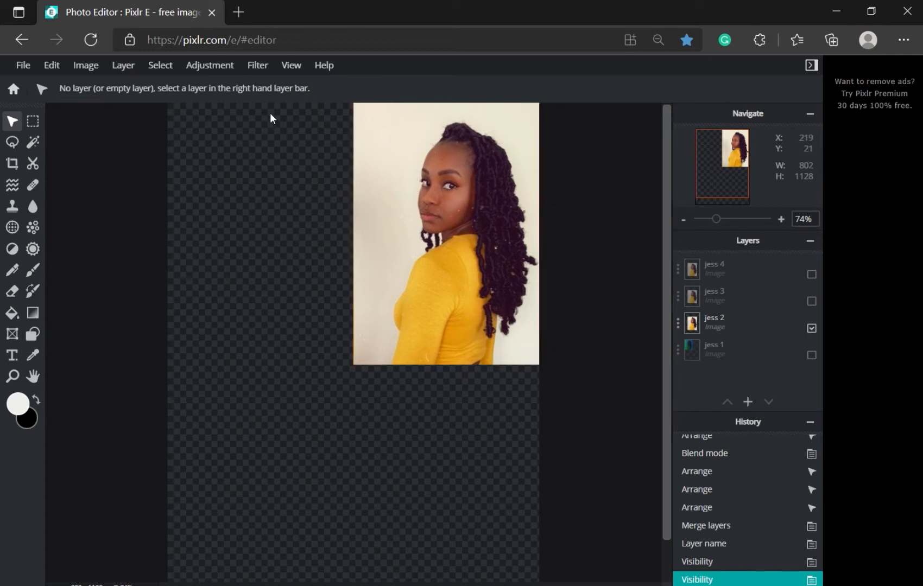
left_click(261, 70)
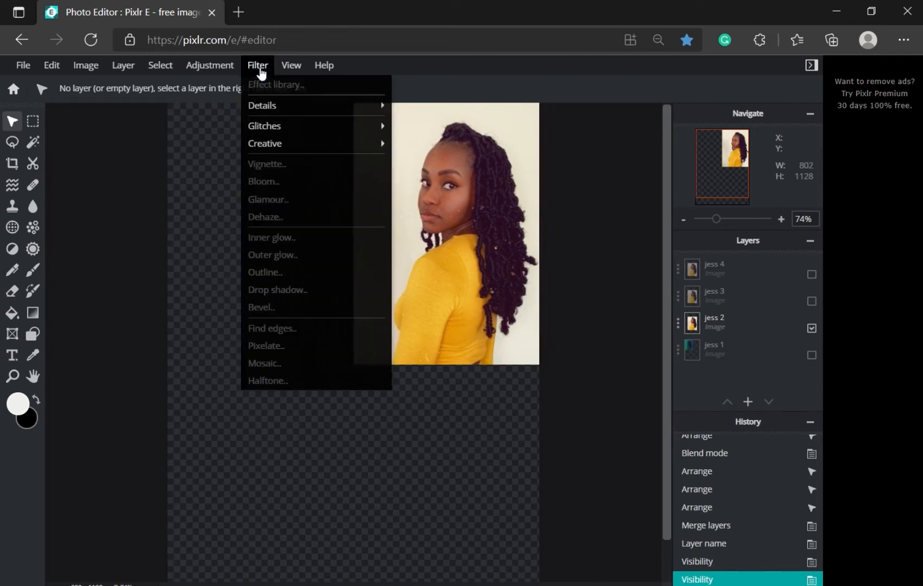
left_click(754, 323)
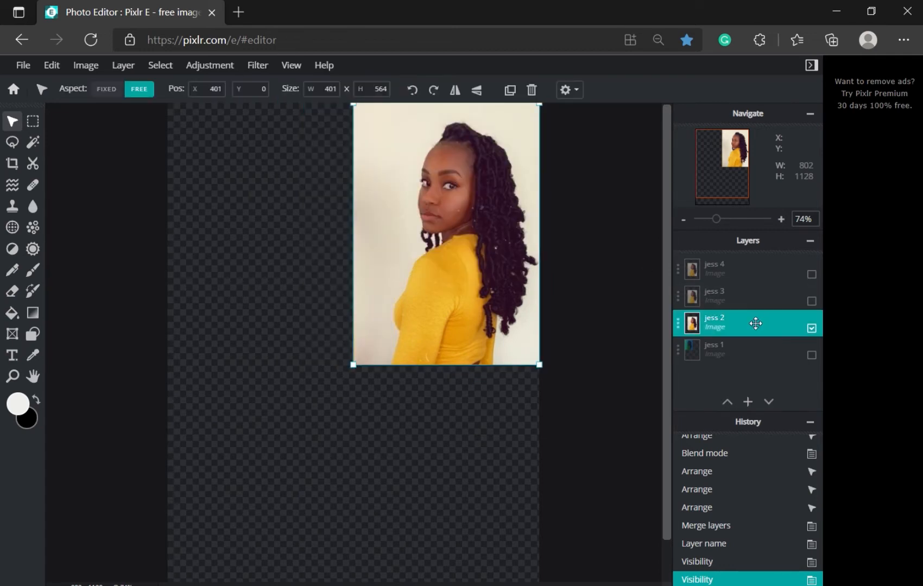
left_click(262, 67)
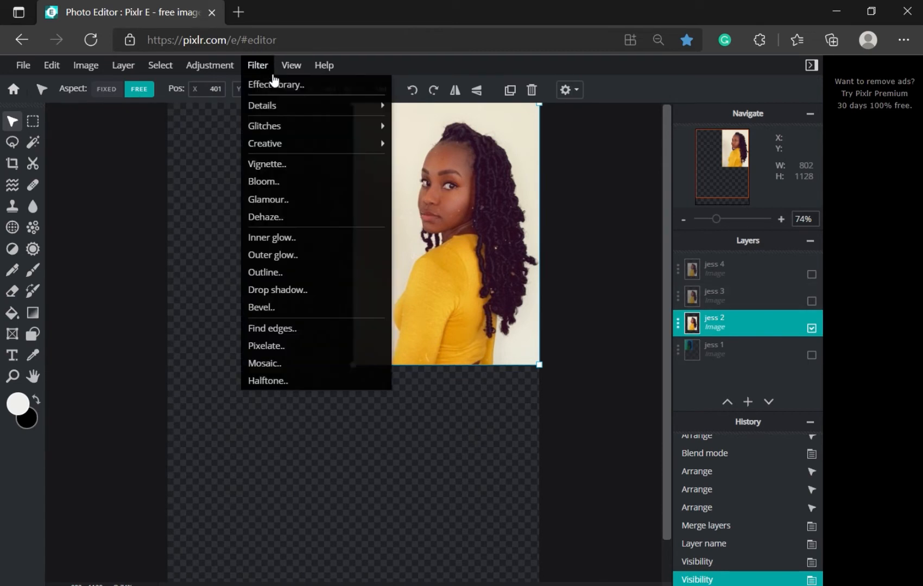
Step: Preview the Agnes black-and-white effect on jess 2 in the Effect library
left_click(283, 88)
left_click(427, 246)
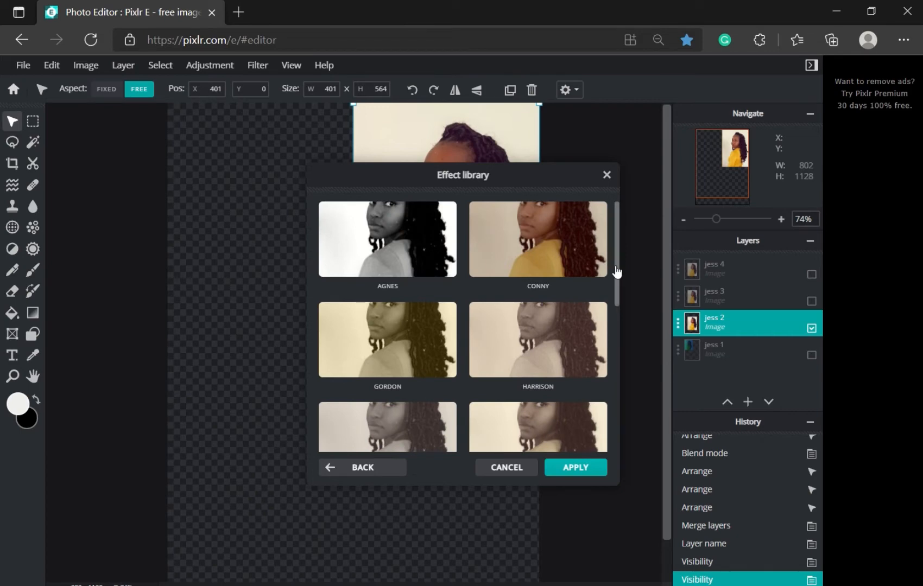
scroll(614, 270, "down", 5)
scroll(604, 328, "up", 5)
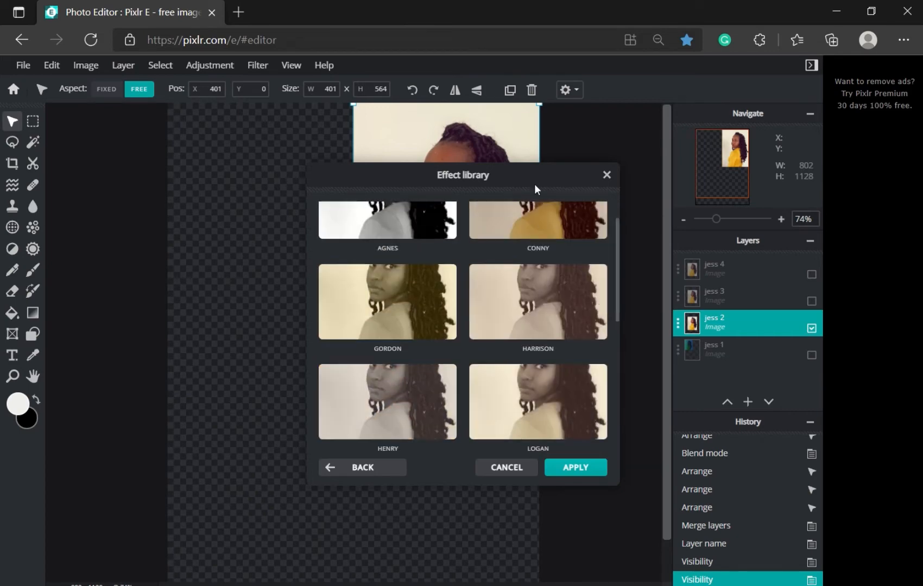
left_click_drag(534, 184, 255, 150)
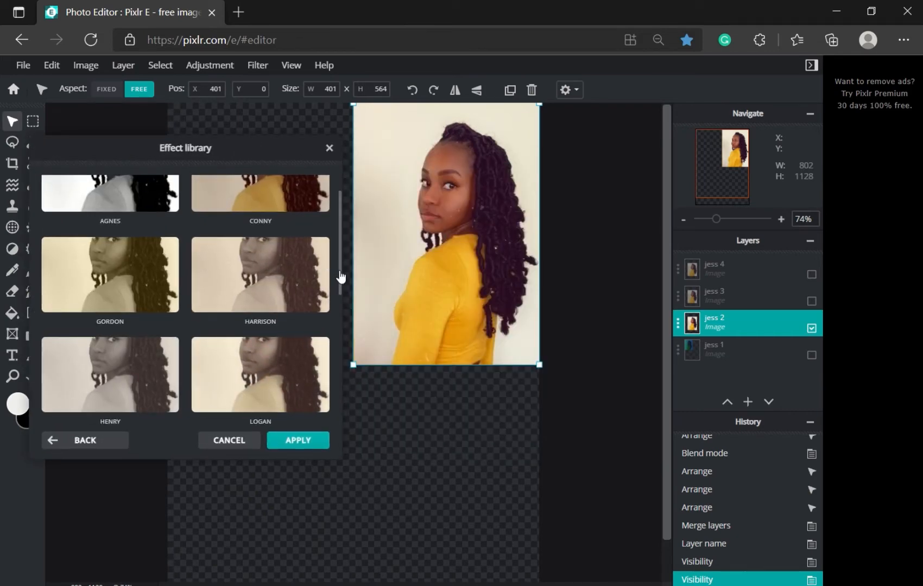
scroll(248, 224, "up", 1)
left_click(158, 210)
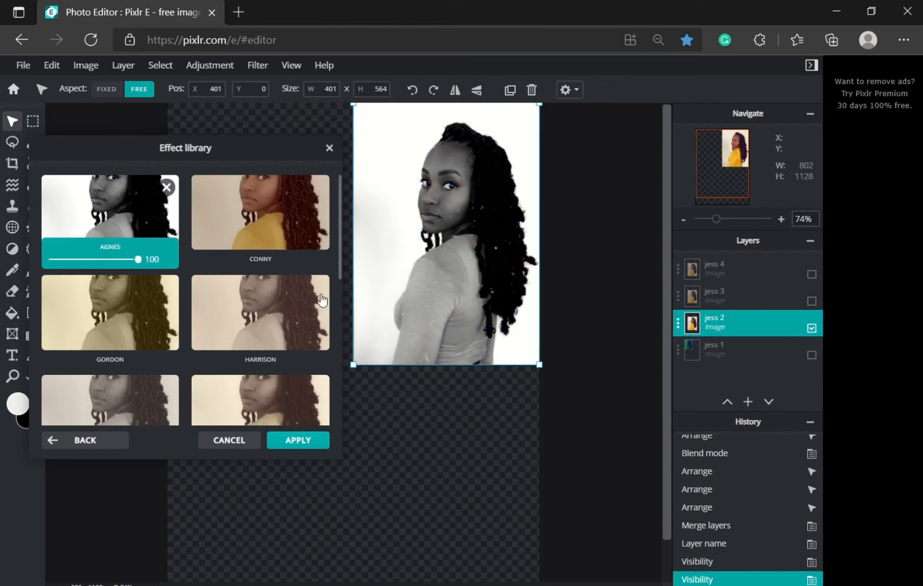
scroll(335, 268, "down", 1)
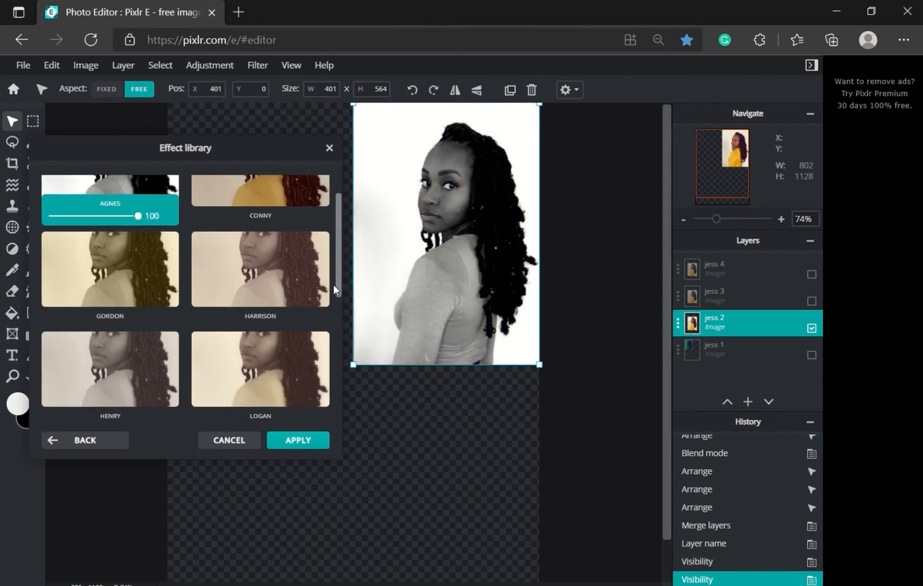
left_click(121, 442)
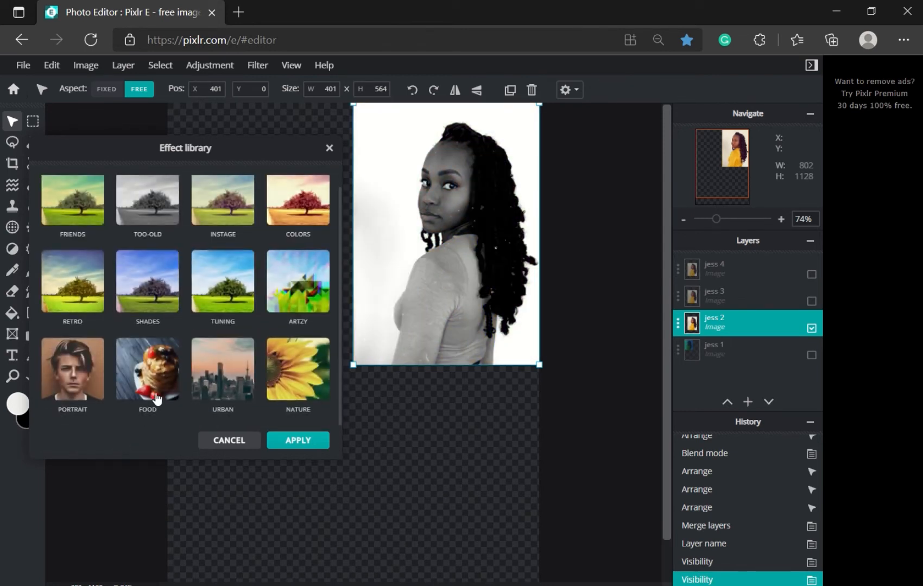
Step: Preview Henry, Porter, Tom and Agnes in TOO-OLD, then cancel without applying
left_click(167, 223)
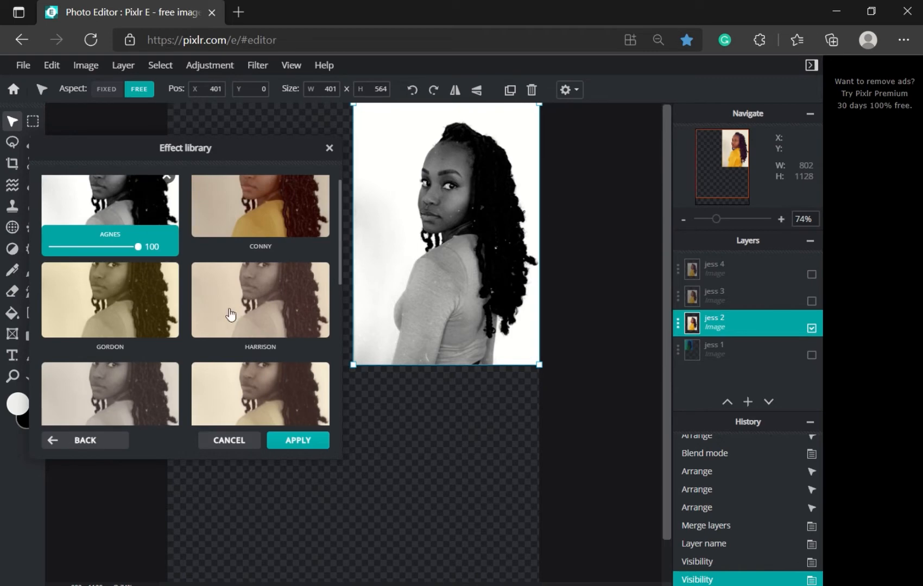
scroll(231, 314, "down", 2)
left_click(149, 299)
left_click(241, 372)
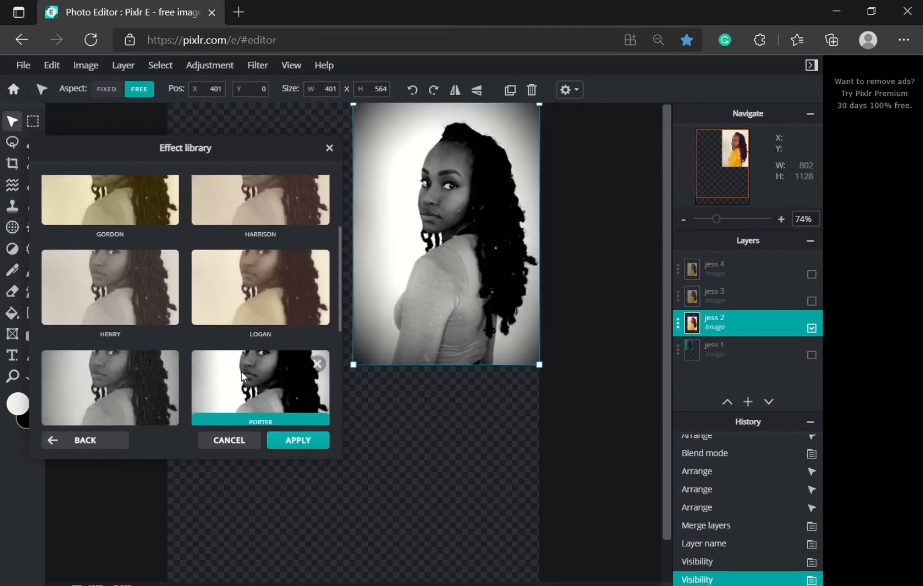
scroll(241, 372, "down", 3)
left_click(249, 327)
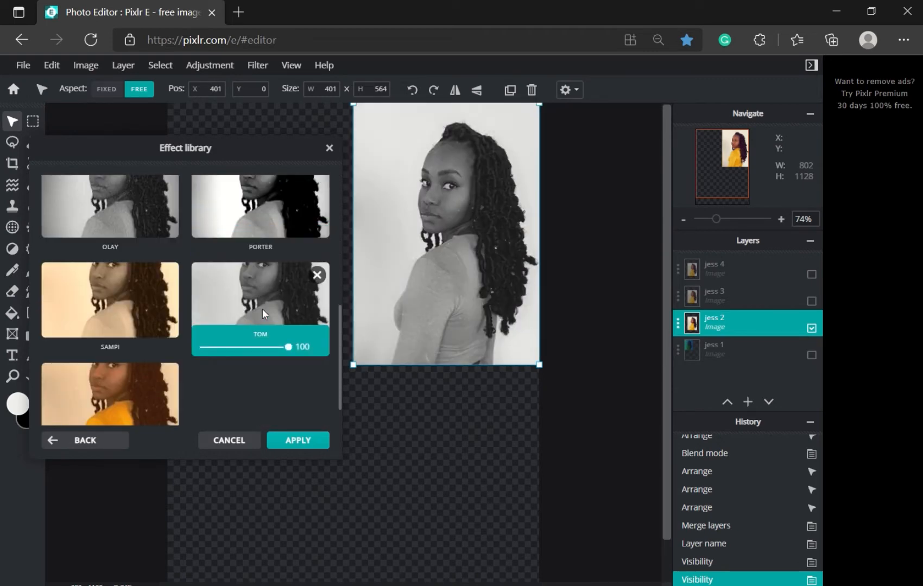
scroll(186, 298, "up", 5)
left_click(148, 233)
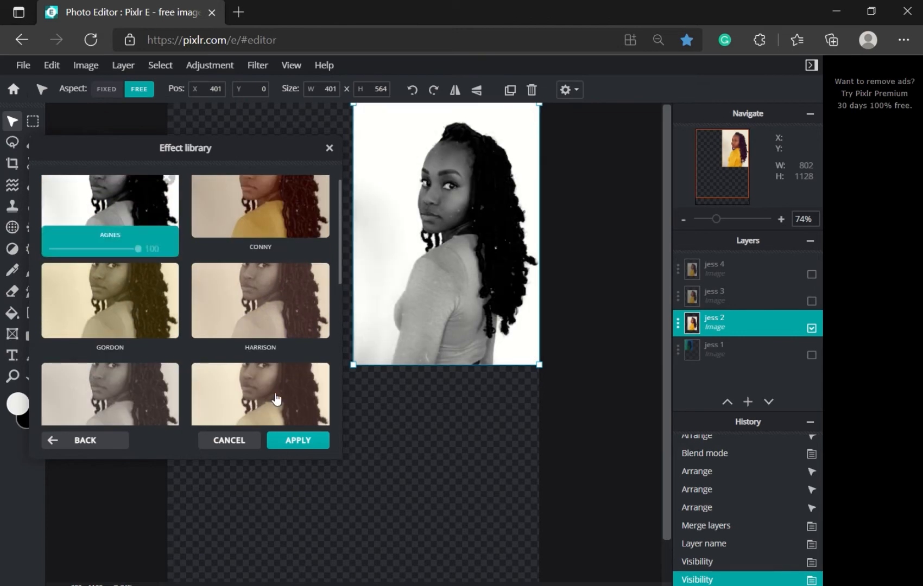
left_click(243, 441)
left_click(258, 66)
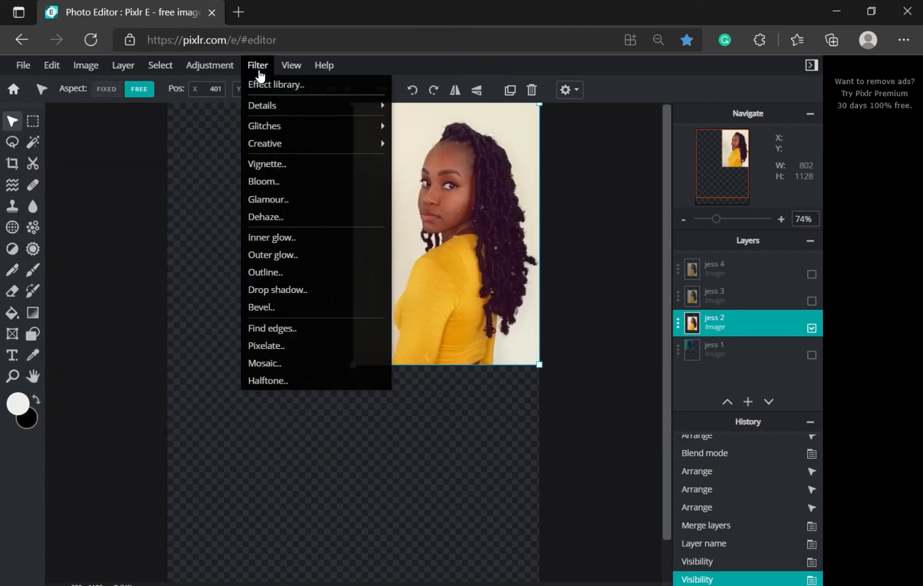
Step: Try Auto B&W and Desaturate on jess 2, undoing each
left_click(216, 66)
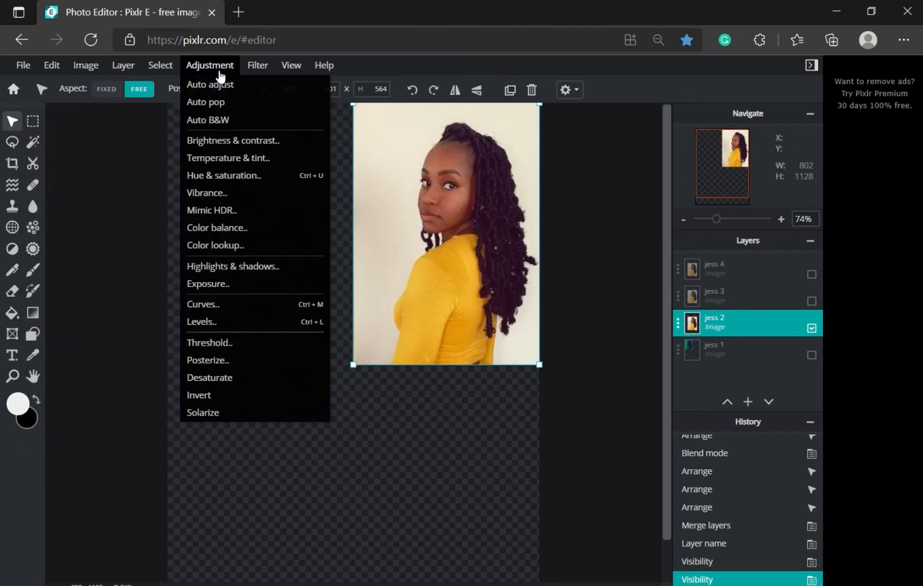
left_click(210, 120)
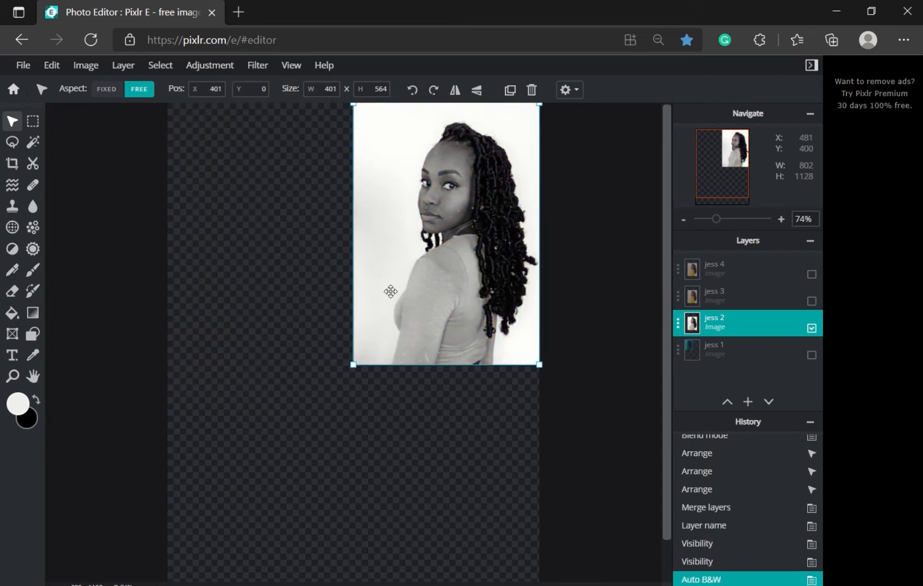
key("ctrl+z")
left_click(233, 66)
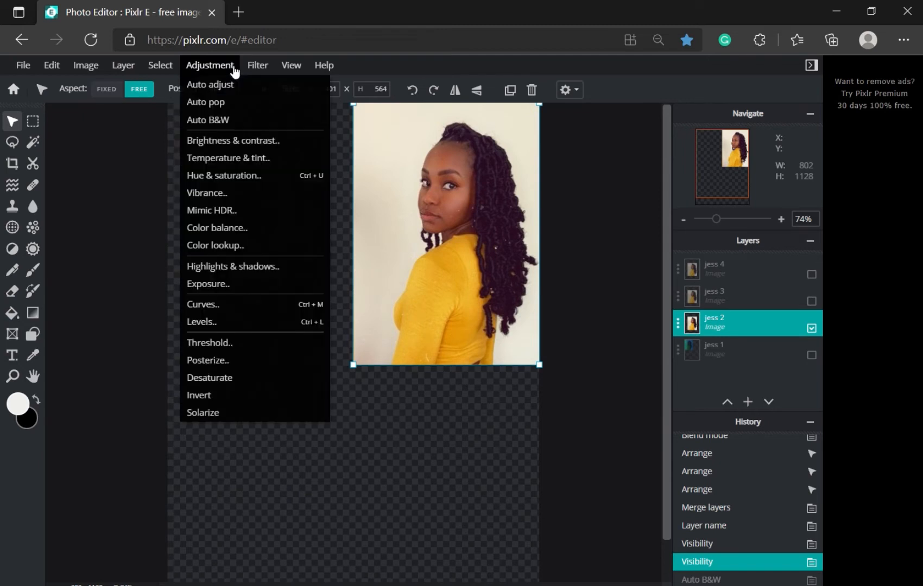
left_click(234, 387)
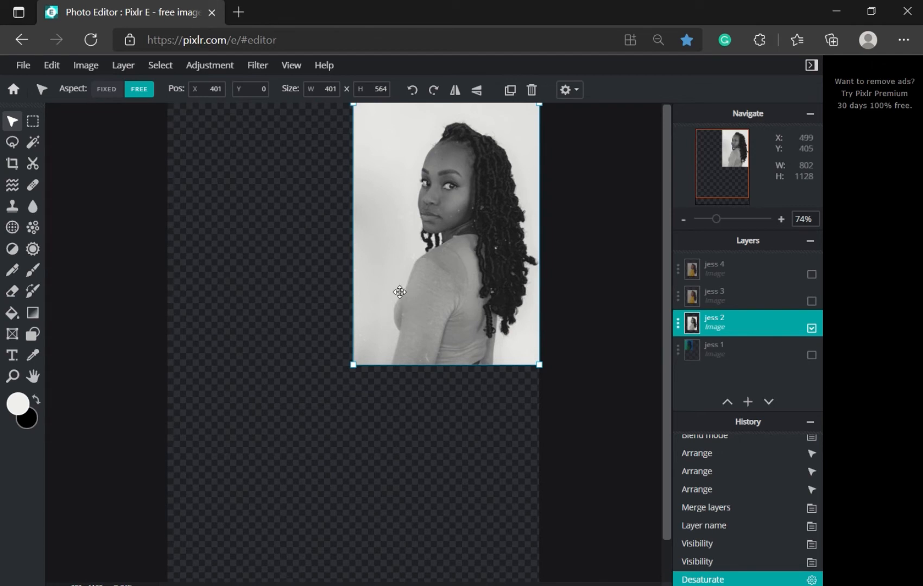
key("ctrl+z")
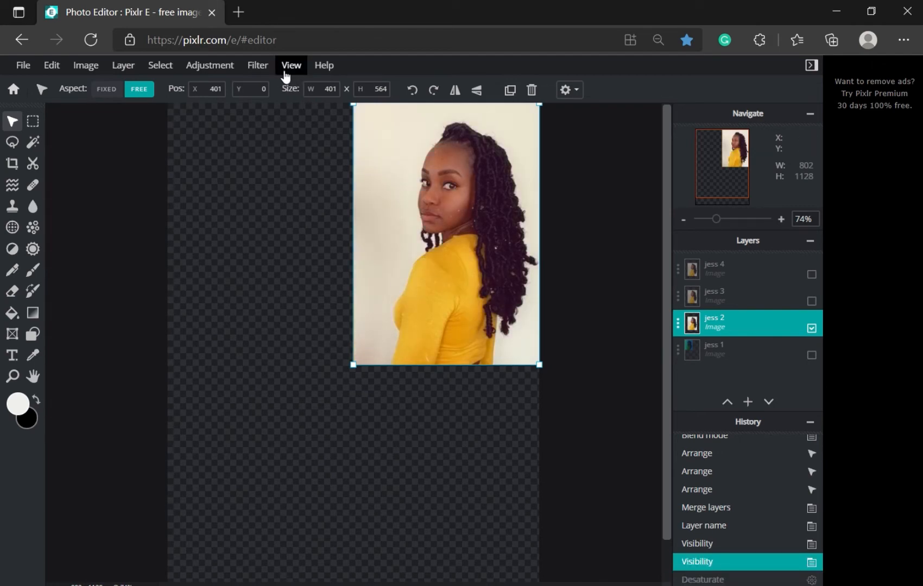
Step: Apply the TOO-OLD Agnes effect to jess 2 from the Effect library
left_click(257, 66)
left_click(263, 86)
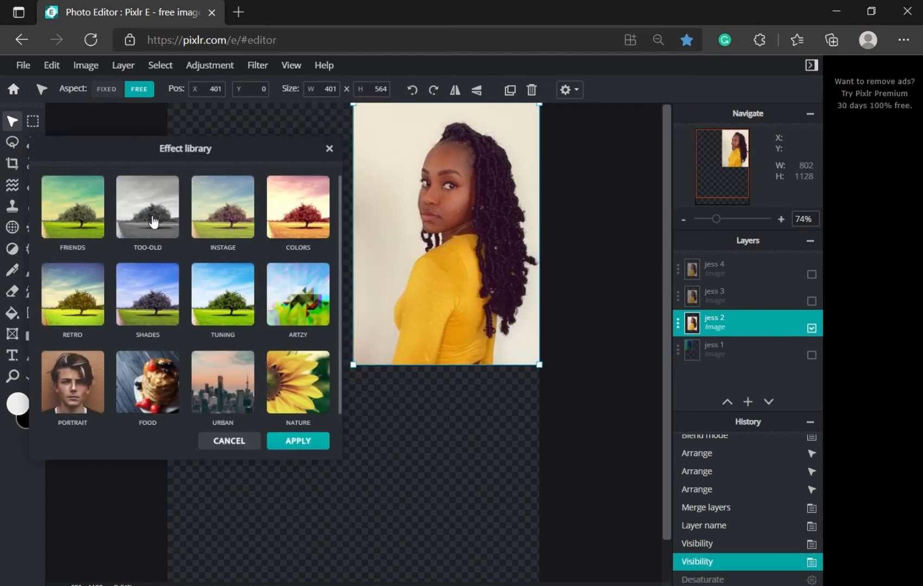
left_click(151, 220)
left_click(140, 227)
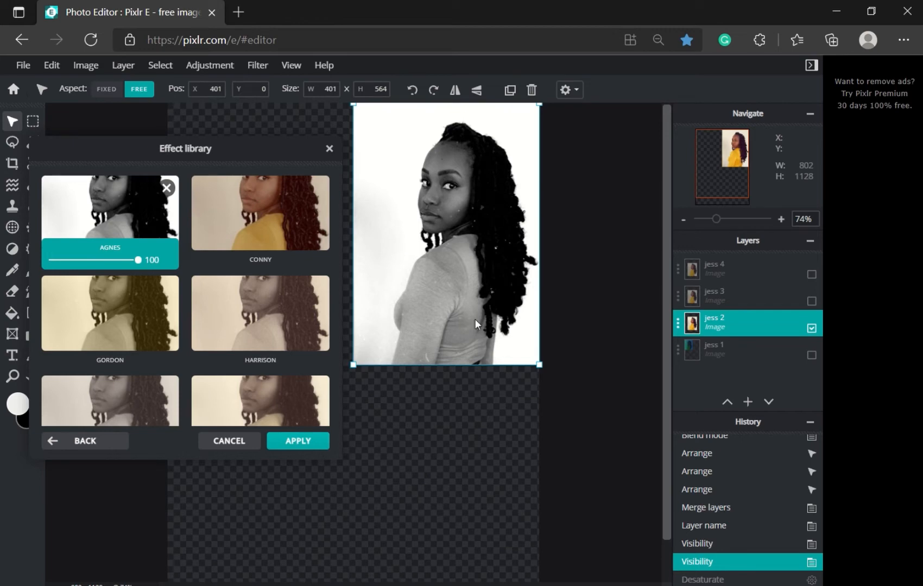
left_click(294, 442)
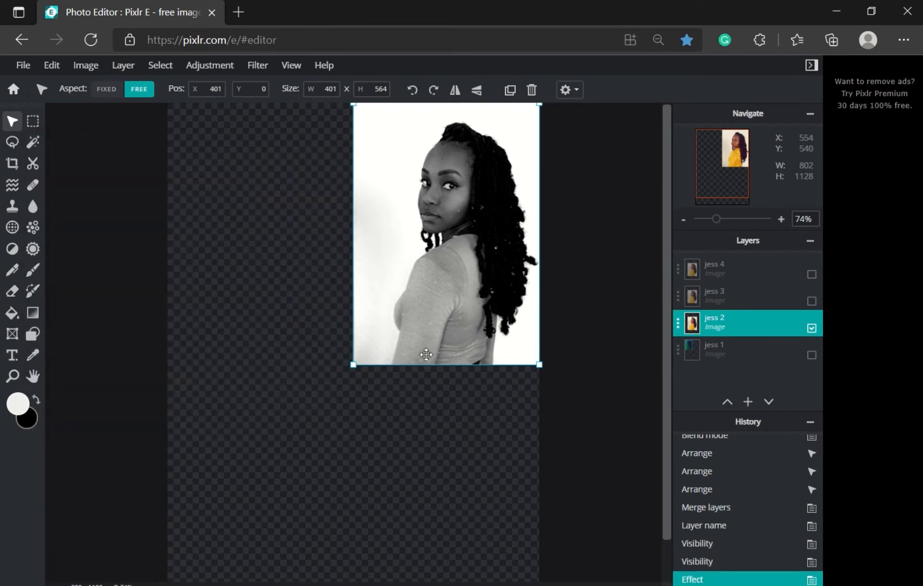
scroll(421, 325, "up", 5)
left_click_drag(670, 313, 668, 224)
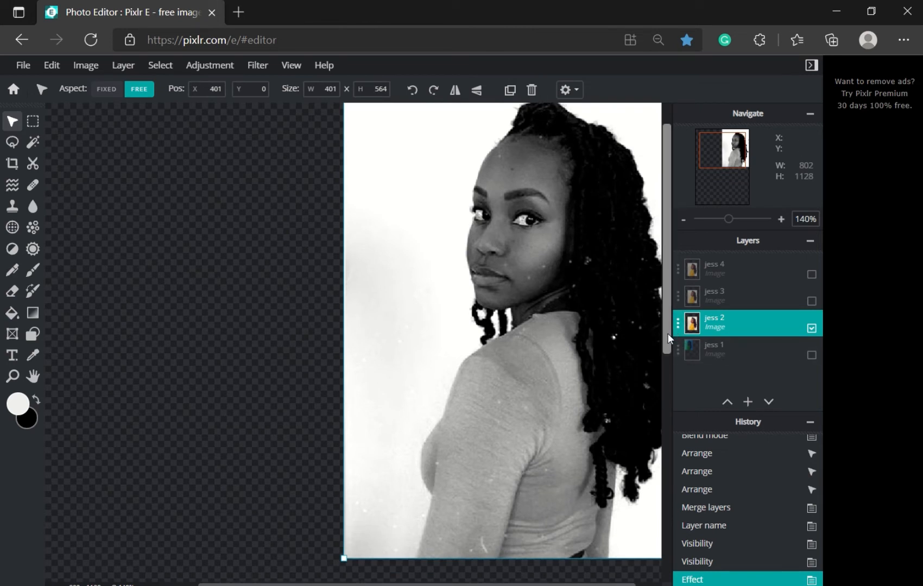
Step: Posterize the jess 2 portrait to 13 colors
scroll(649, 309, "up", 2)
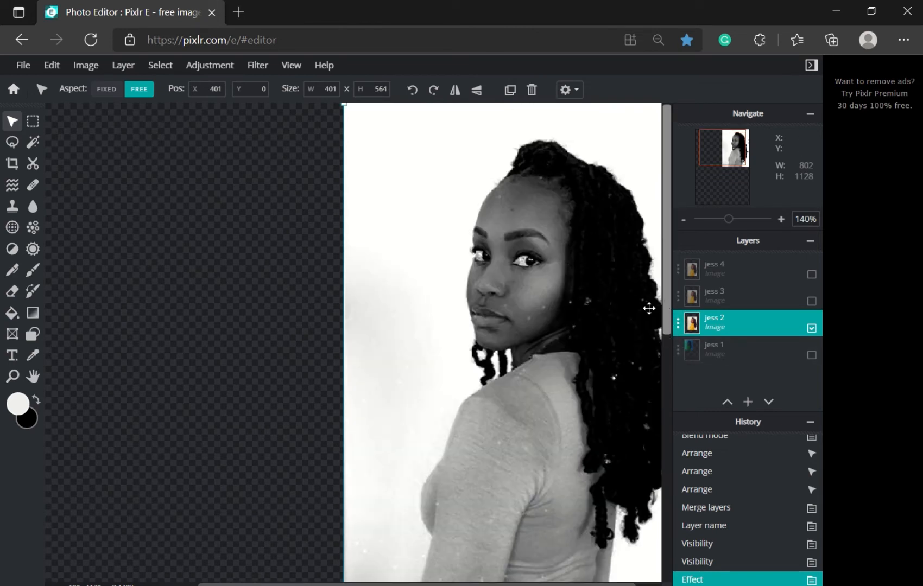
left_click(217, 68)
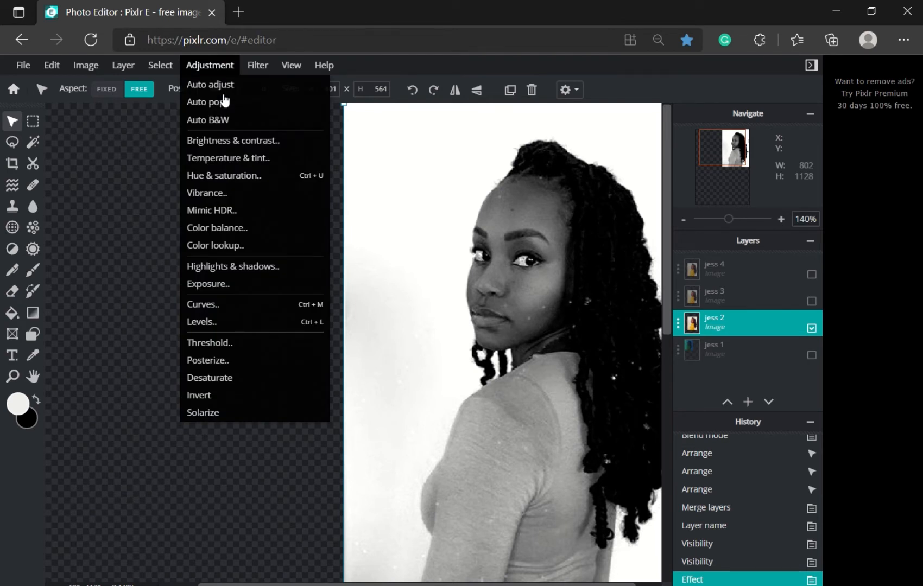
left_click(233, 67)
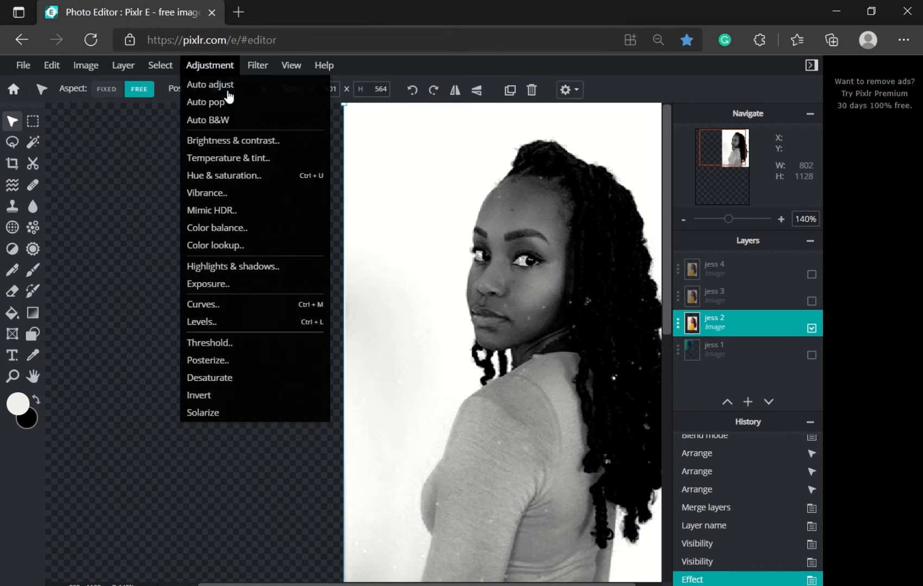
left_click(209, 362)
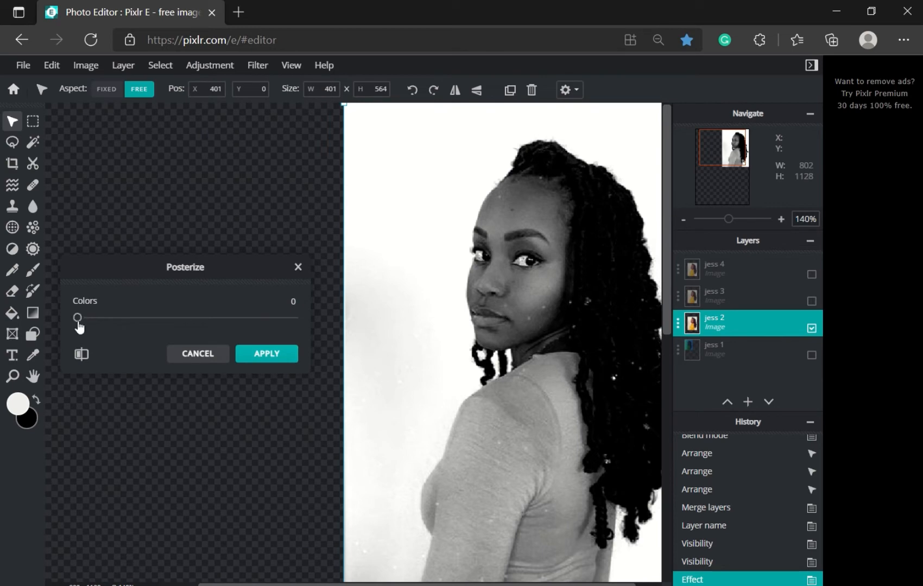
left_click_drag(79, 326, 175, 321)
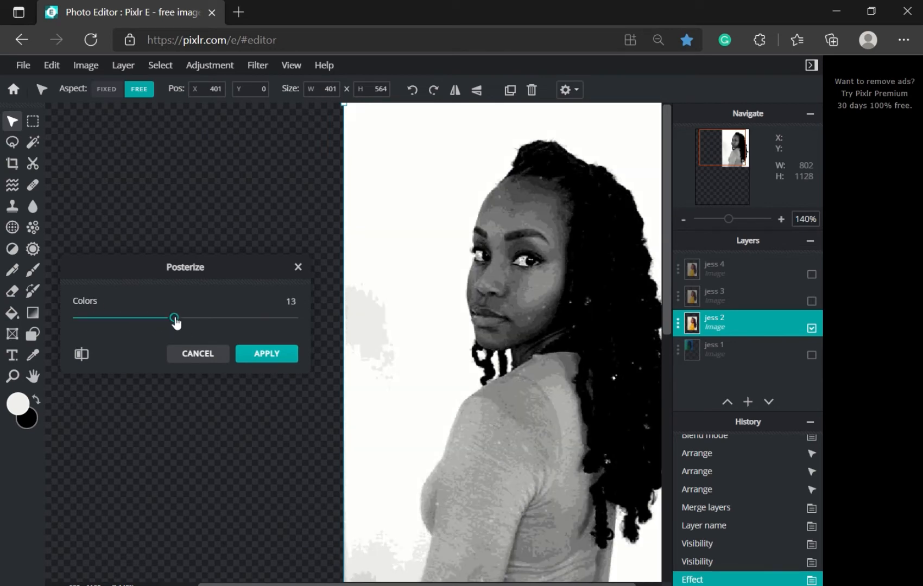
left_click(281, 354)
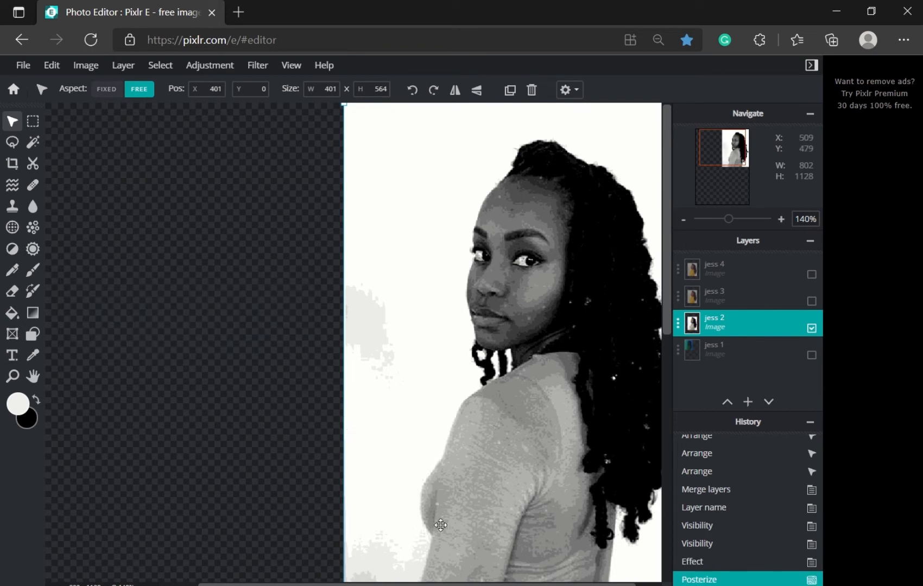
left_click_drag(708, 165, 730, 159)
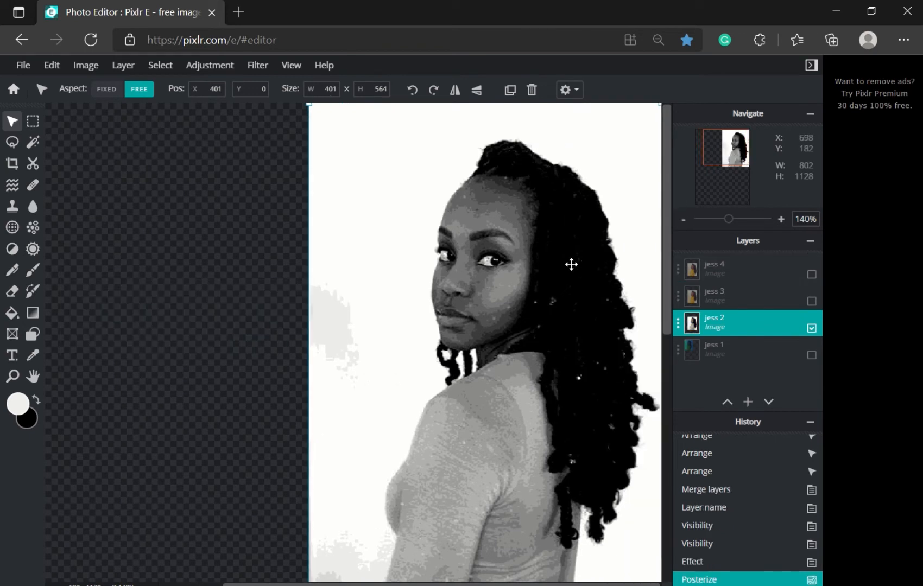
scroll(571, 264, "down", 2)
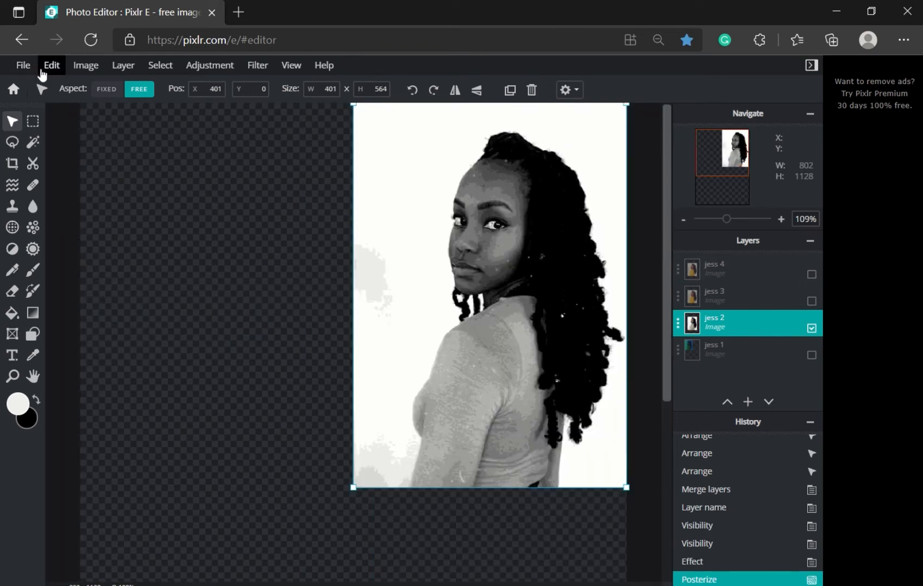
left_click(208, 70)
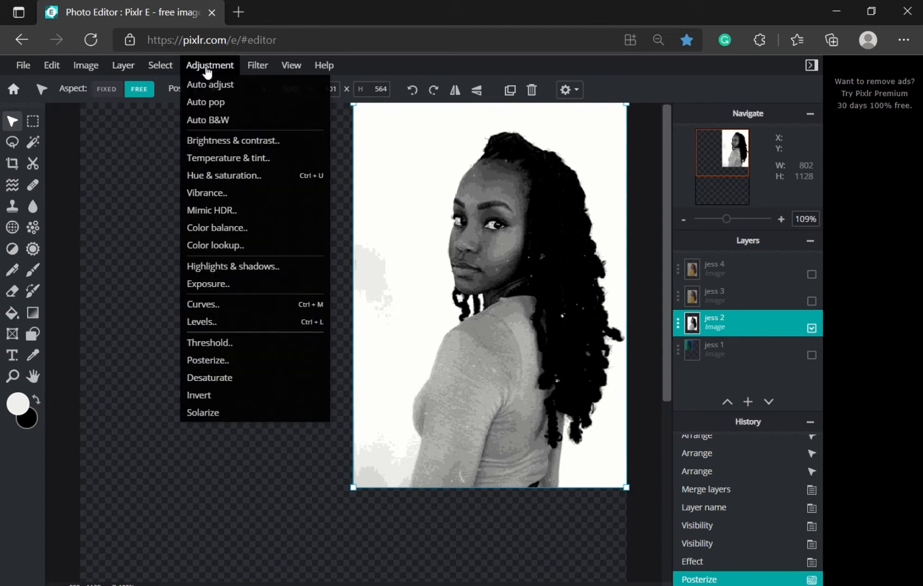
left_click(209, 175)
left_click_drag(183, 297, 254, 329)
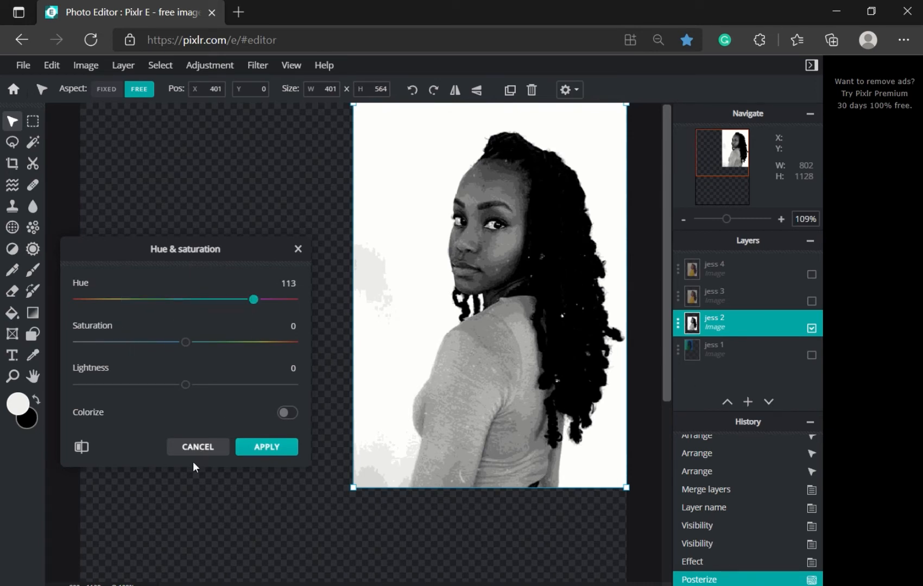
left_click(198, 447)
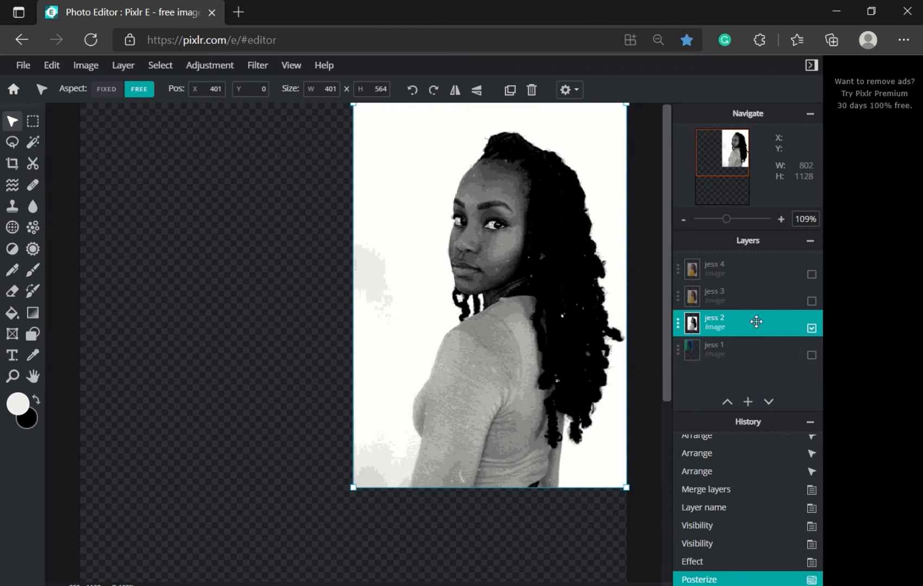
left_click(220, 66)
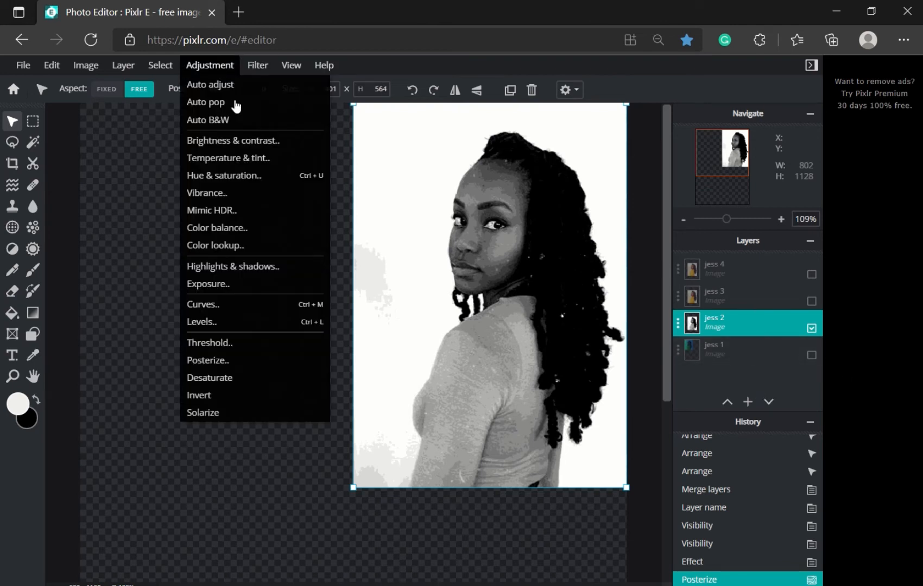
left_click(248, 177)
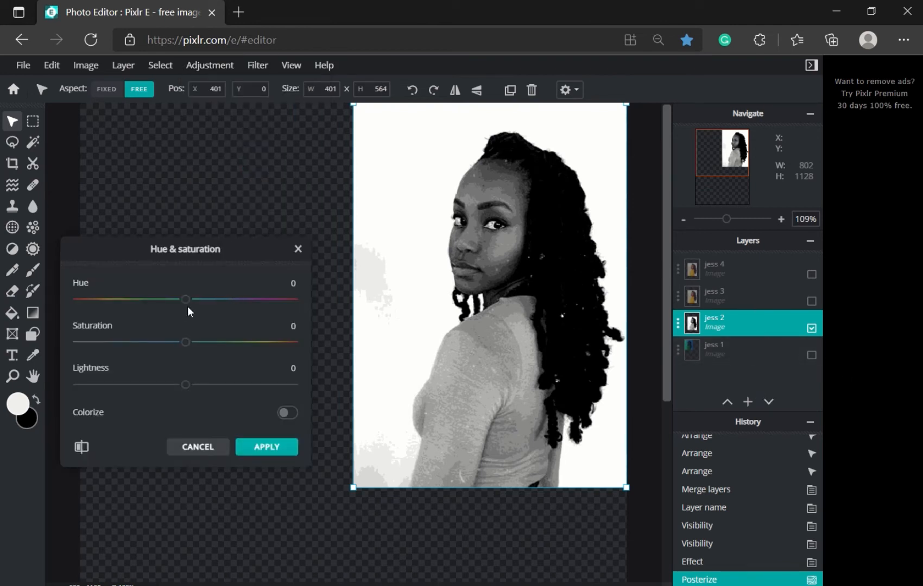
left_click_drag(186, 301, 129, 310)
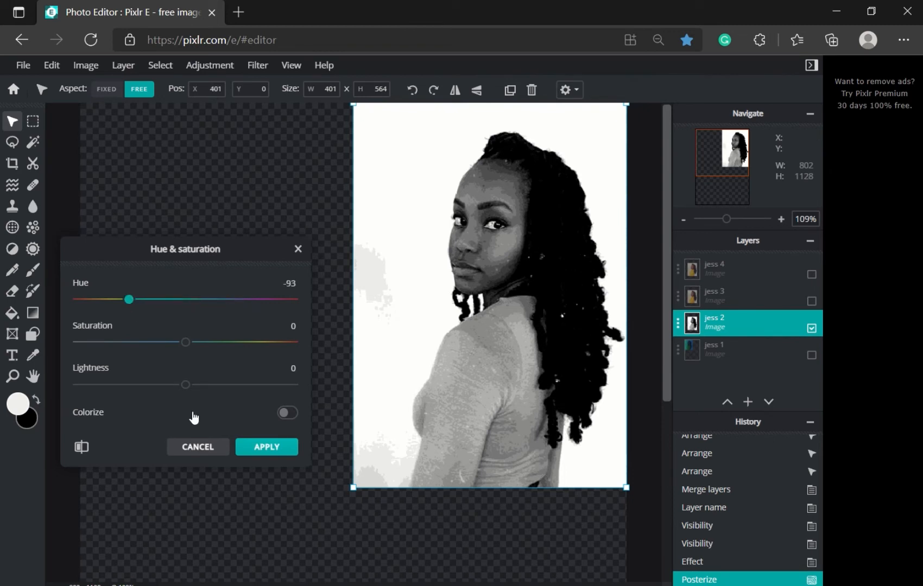
left_click(209, 448)
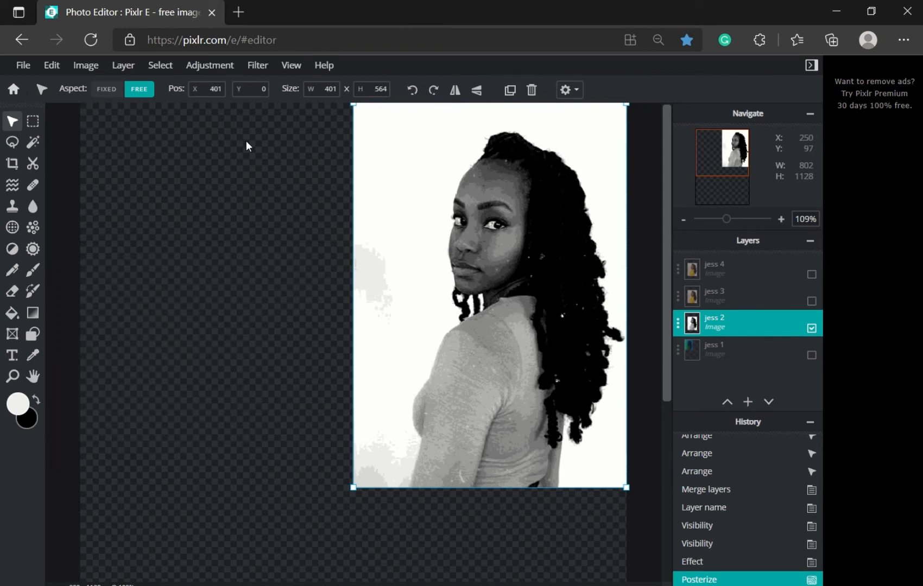
Step: Add the teal-to-yellow gradient from Elements > Overlay > GRADS to the image
left_click(24, 67)
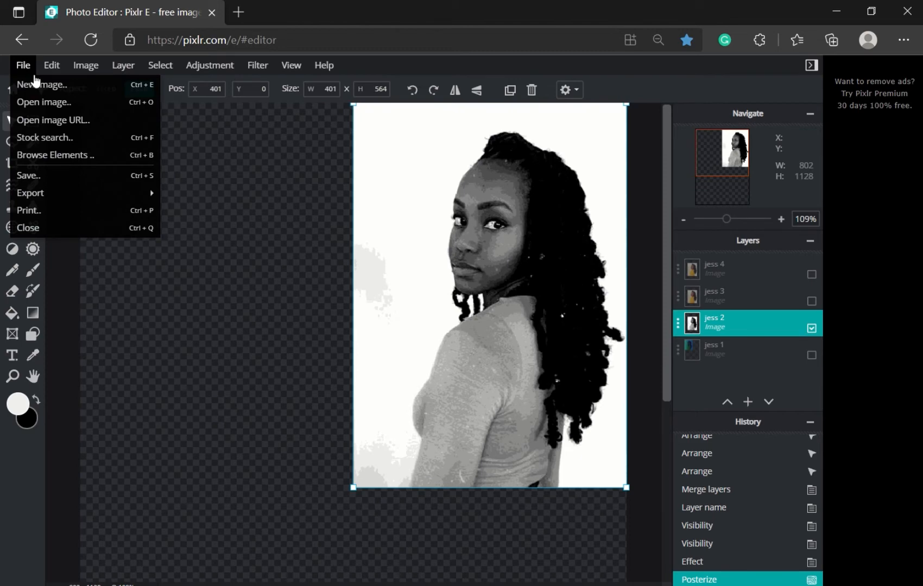
left_click(36, 155)
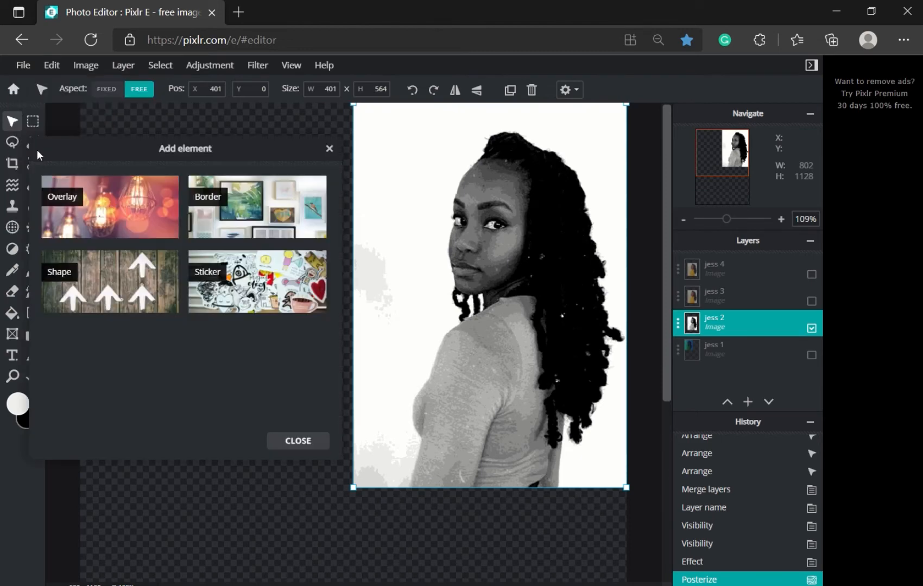
left_click(99, 233)
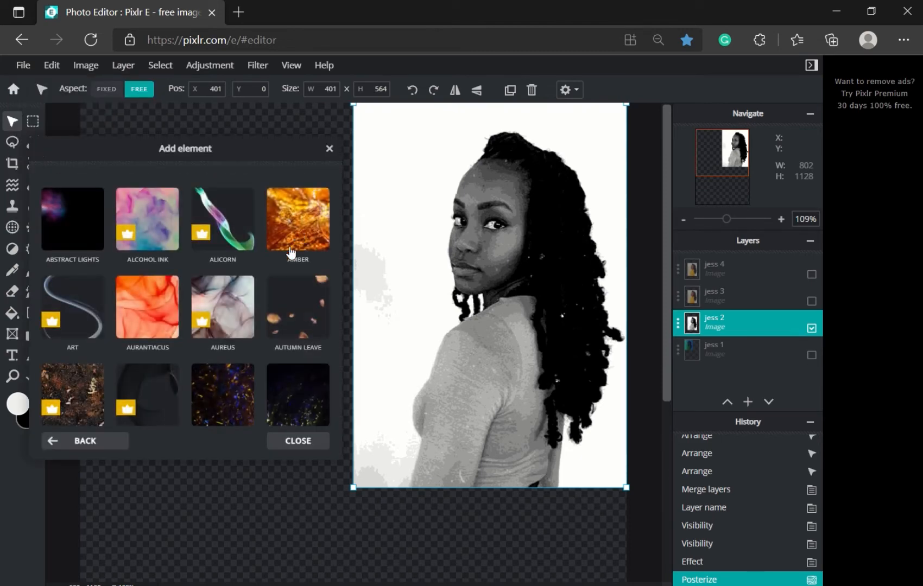
scroll(257, 280, "down", 8)
scroll(257, 274, "down", 15)
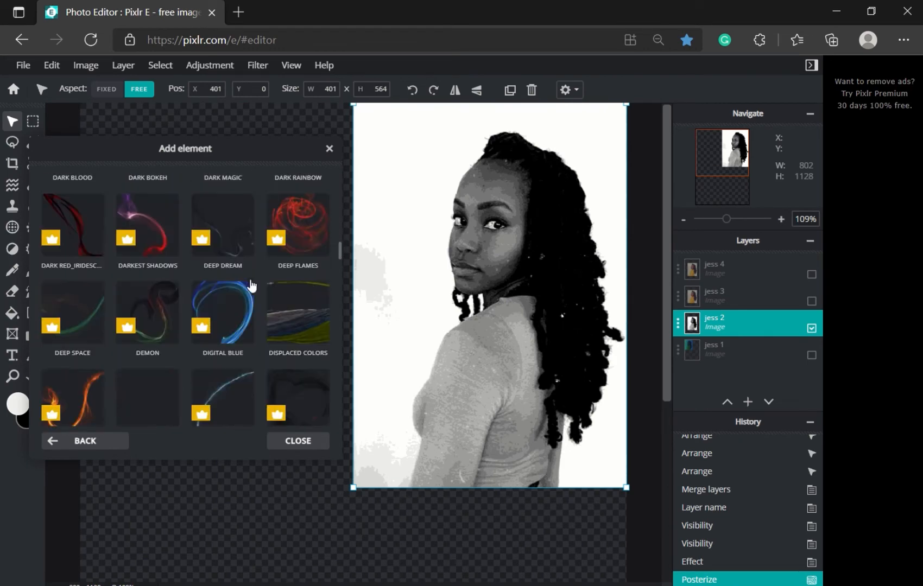
scroll(256, 303, "down", 3)
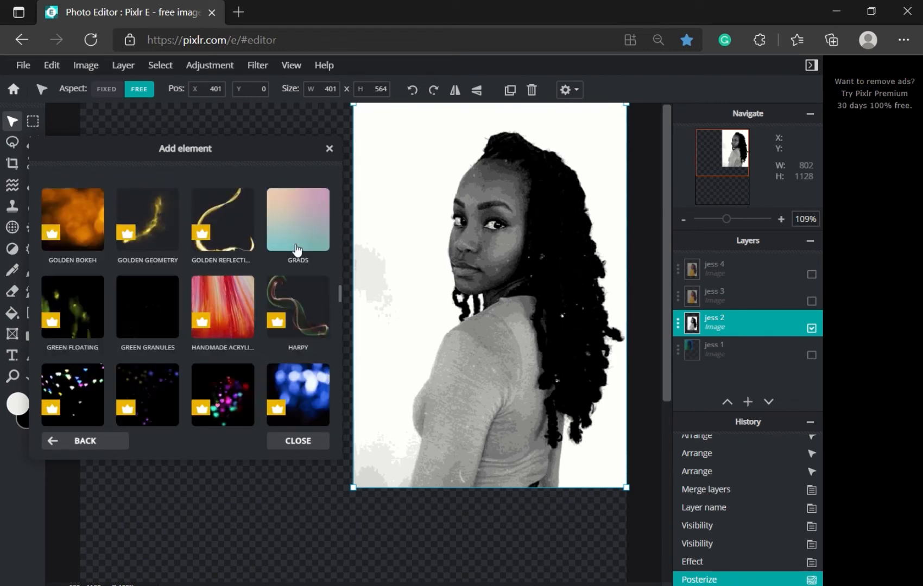
left_click(296, 247)
left_click(265, 257)
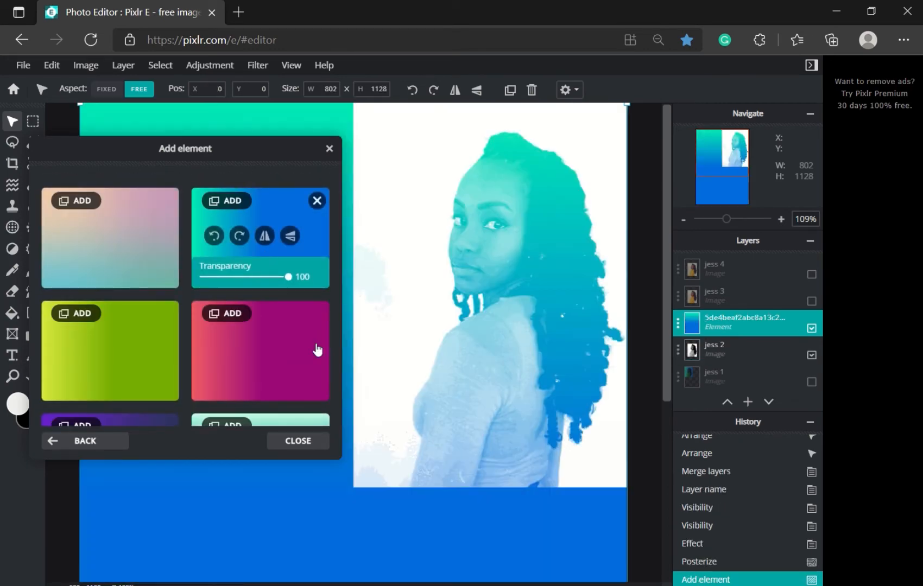
left_click(145, 244)
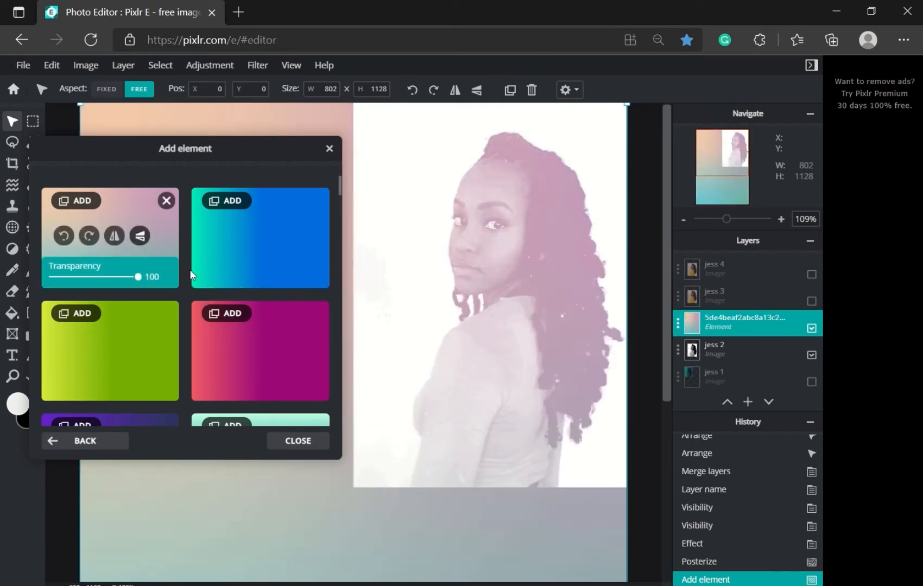
scroll(210, 301, "down", 8)
scroll(209, 304, "down", 12)
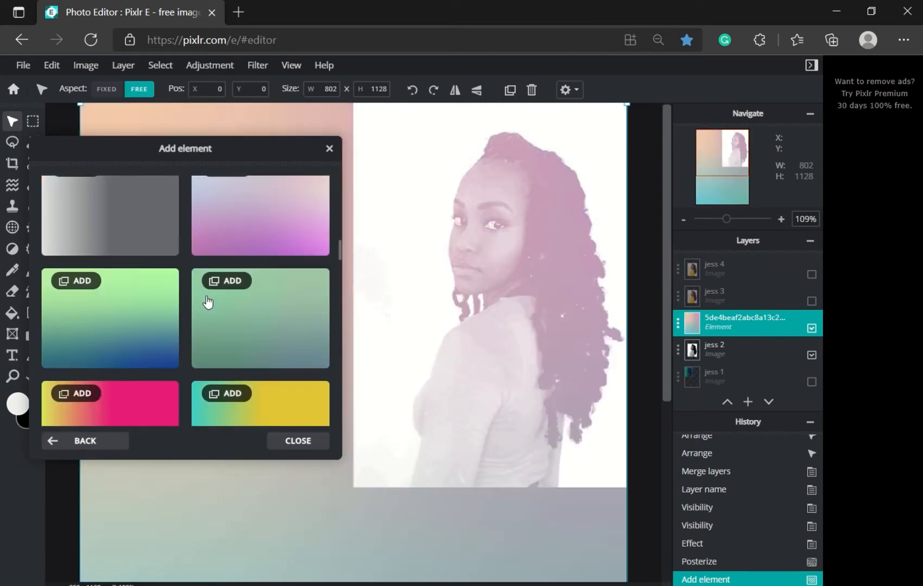
left_click(283, 264)
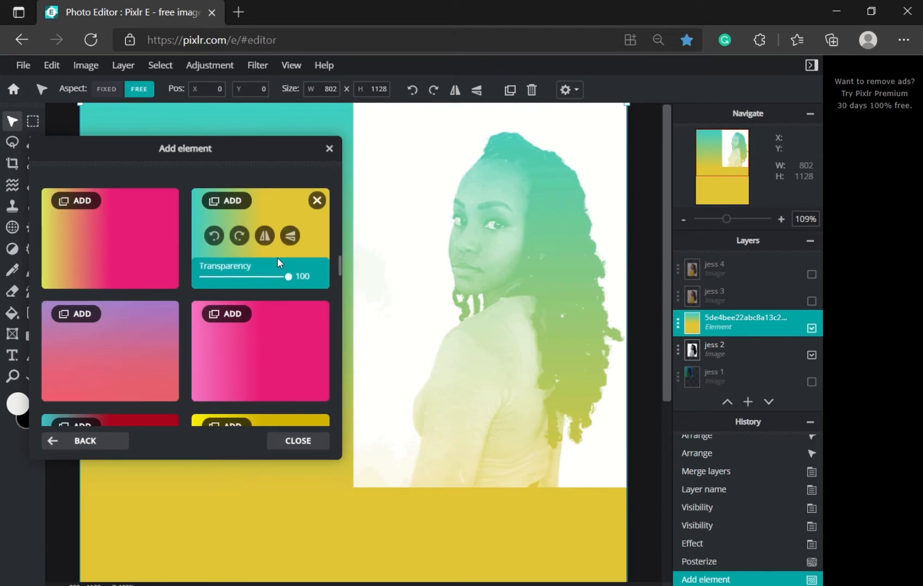
left_click(297, 441)
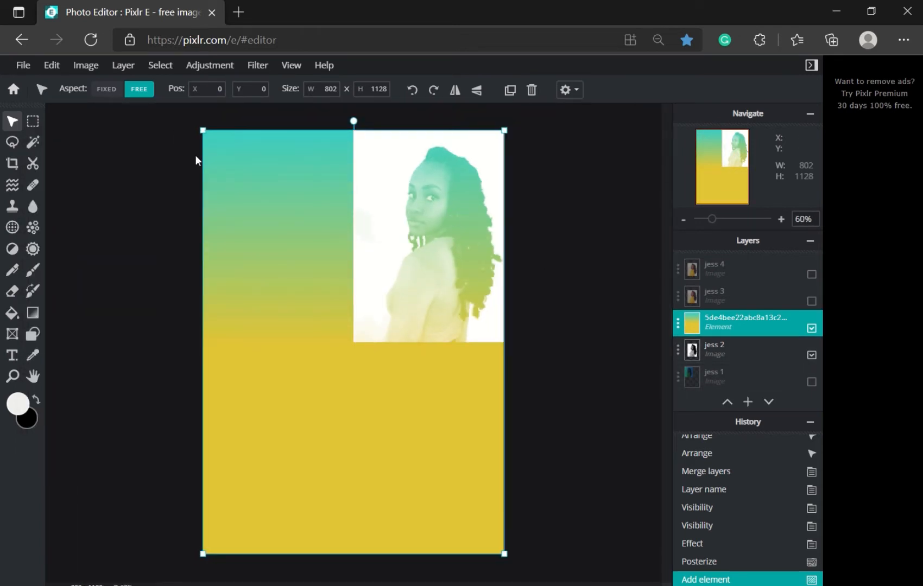
Step: Resize the gradient element to 400 × 566 over the top-right portrait
left_click_drag(202, 555, 354, 343)
scroll(532, 317, "up", 3)
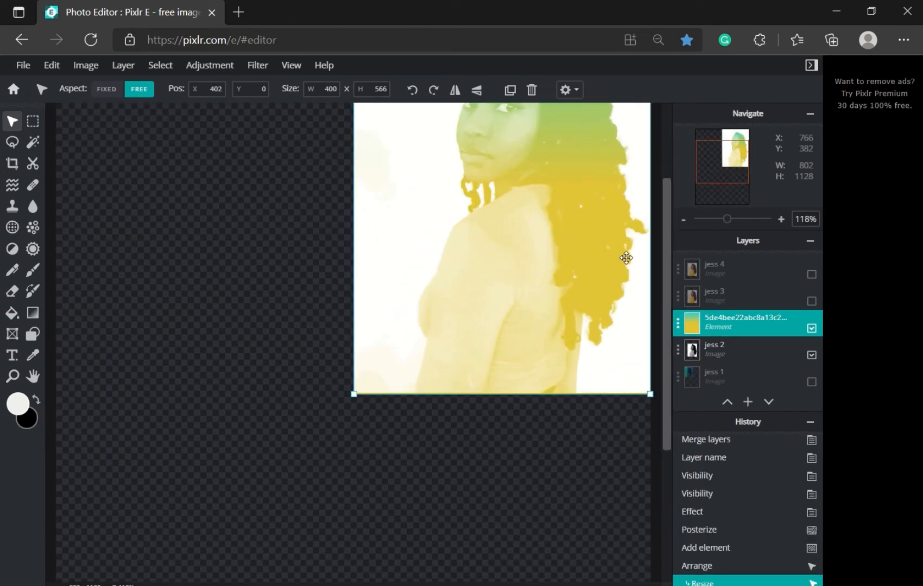
left_click_drag(669, 233, 661, 153)
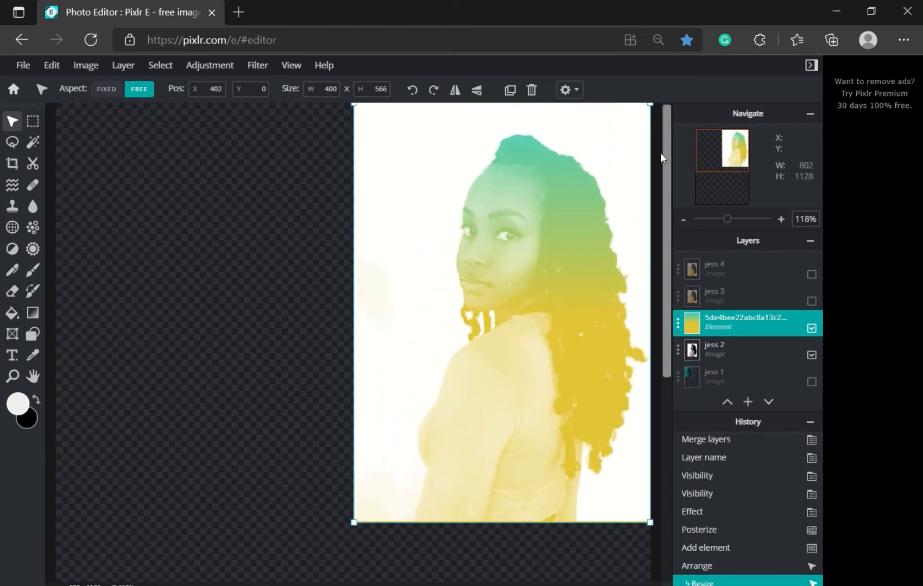
Step: Preview the gradient's blend modes from Multiply to Luminosity, then keep Screen
left_click(735, 322)
left_click(631, 319)
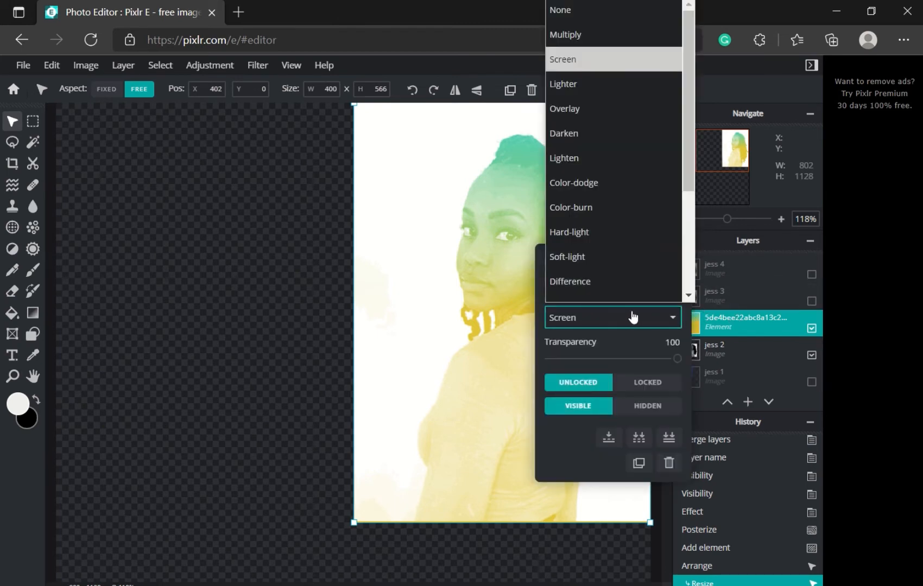
scroll(651, 189, "down", 1)
left_click(625, 22)
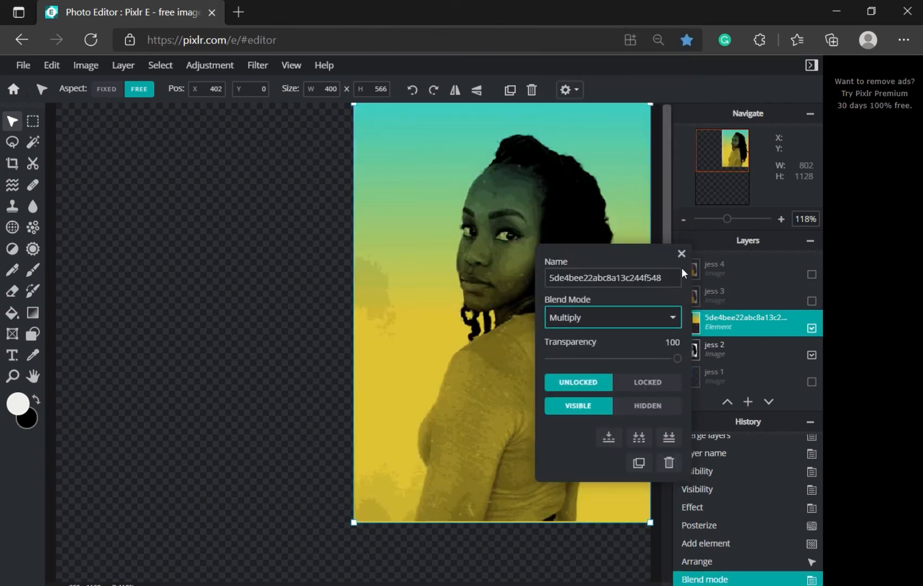
key("Down")
key("Down")
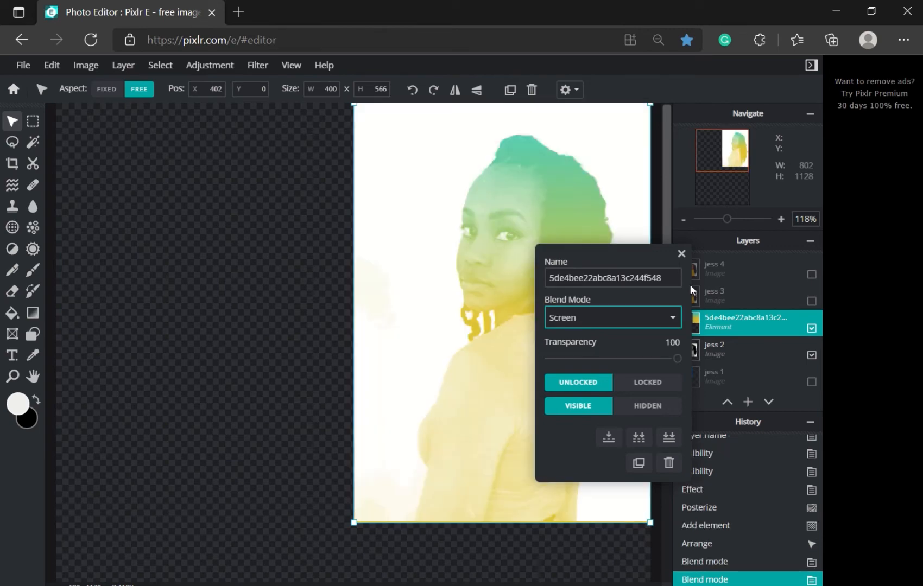
key("Up")
key("Down")
key("Down")
key("Down")
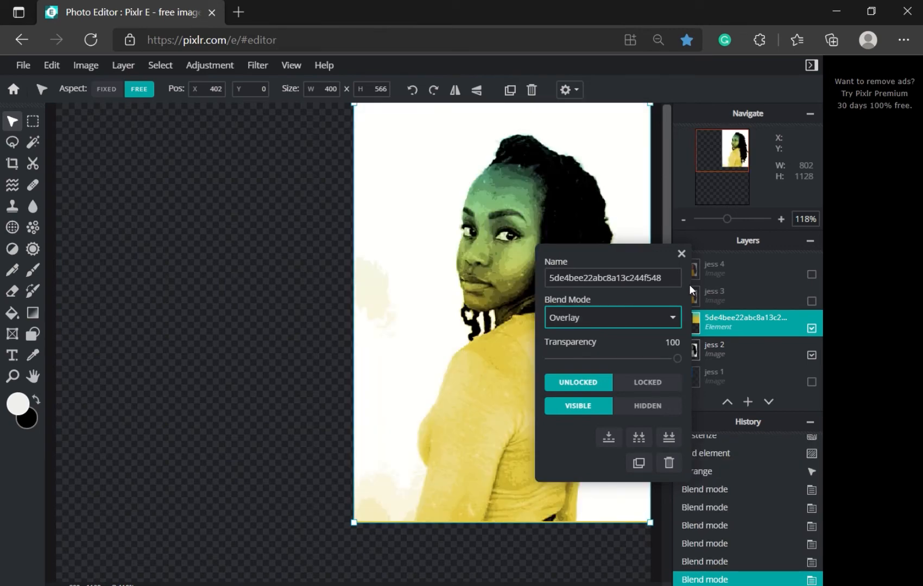
key("Down")
key("Down")
key("Down")
key("Down")
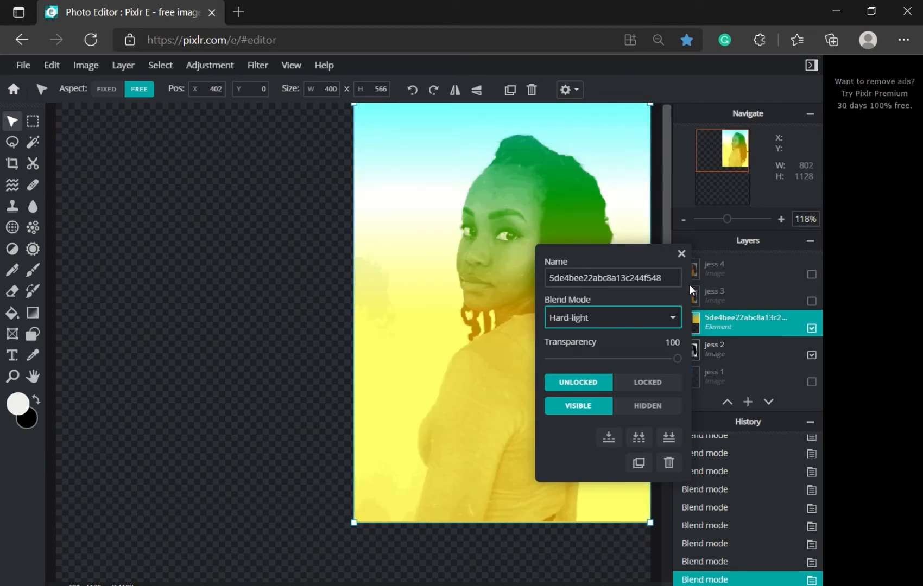
key("Down")
key("Down")
key("Down")
key("Down")
key("Down")
key("Down")
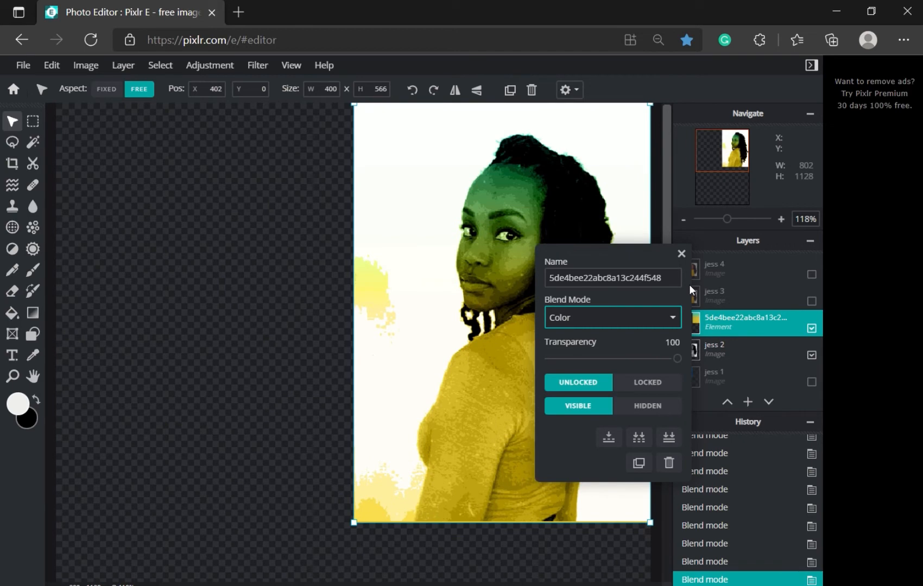
key("Down")
key("Up")
key("Up")
key("Up")
key("Up")
key("Up")
key("Up")
key("Up")
key("Up")
key("Up")
key("Up")
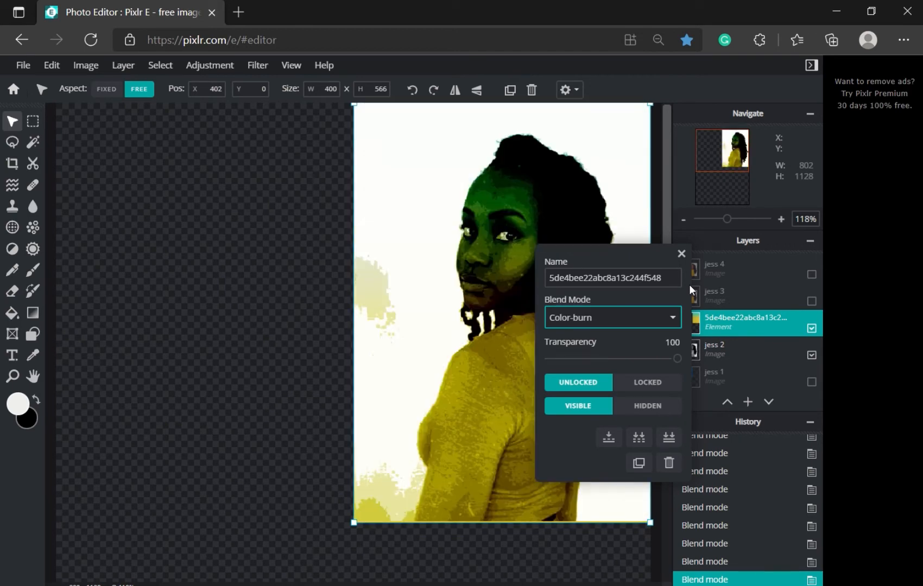
key("Up")
key("Up")
key("Up")
key("Up")
key("Up")
key("Down")
key("Down")
key("Down")
key("Down")
key("Down")
key("Down")
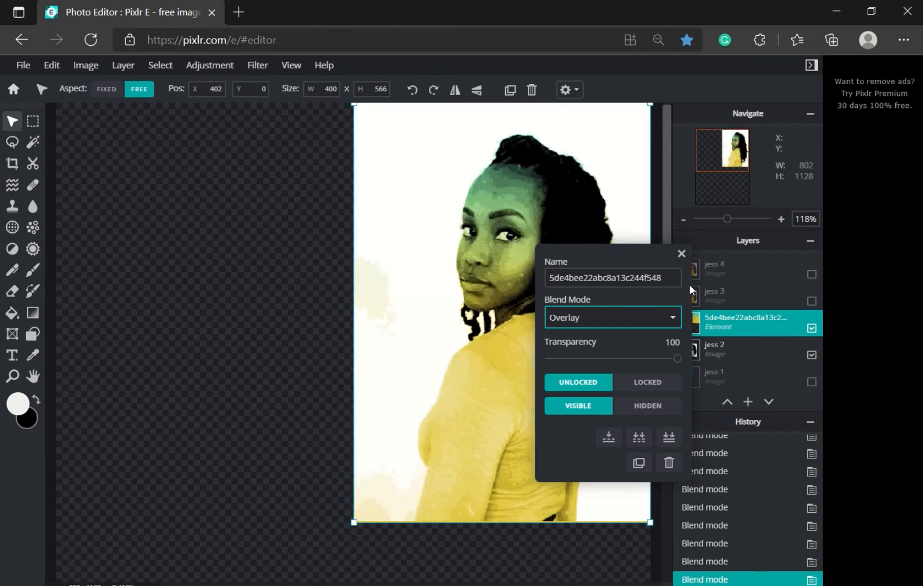
key("Up")
key("Up")
key("Up")
key("Down")
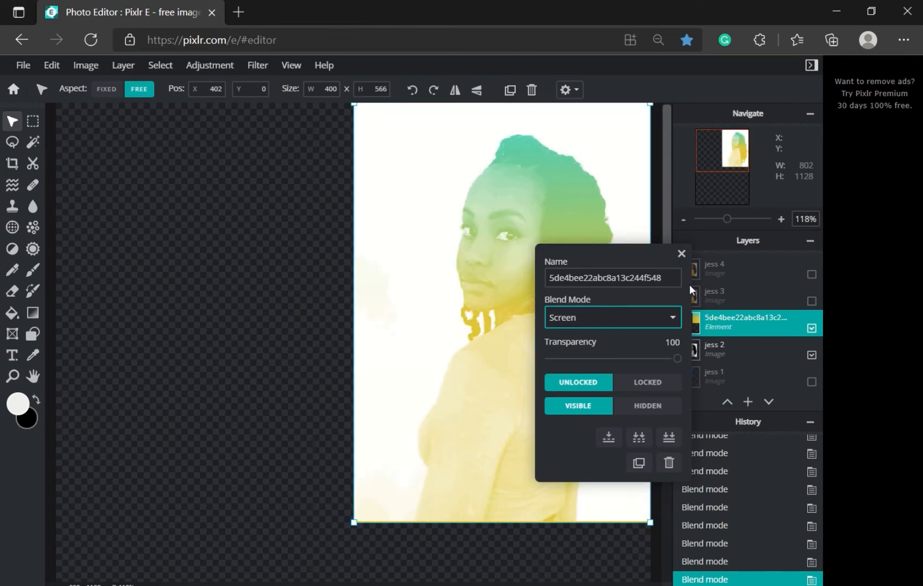
key("Up")
key("Up")
key("Up")
key("Up")
key("Up")
key("Up")
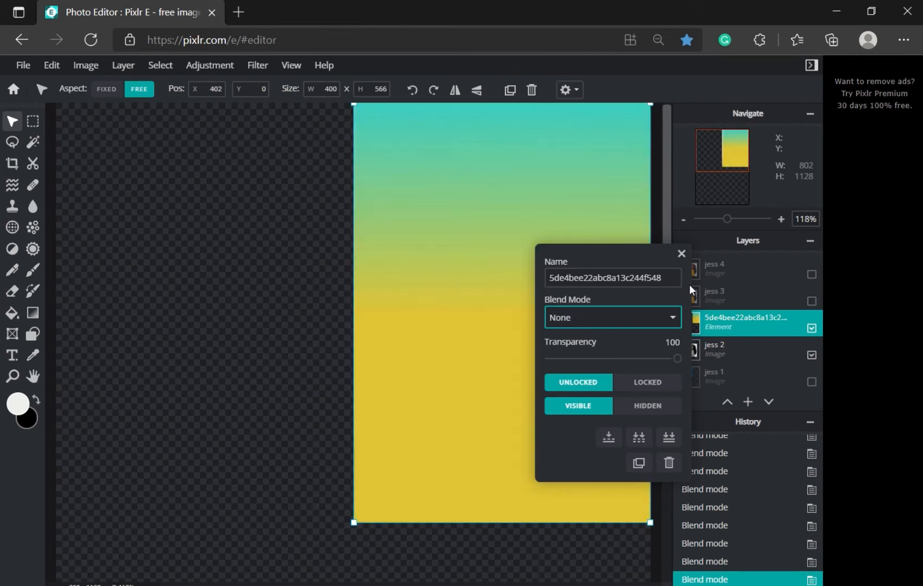
key("Down")
key("Down")
key("Down")
key("Down")
key("Down")
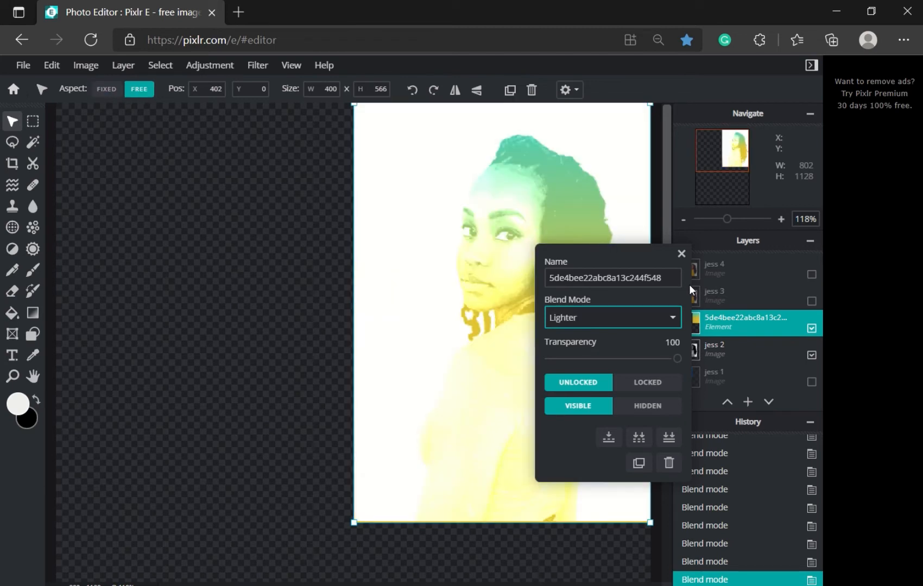
key("Up")
key("Down")
key("Up")
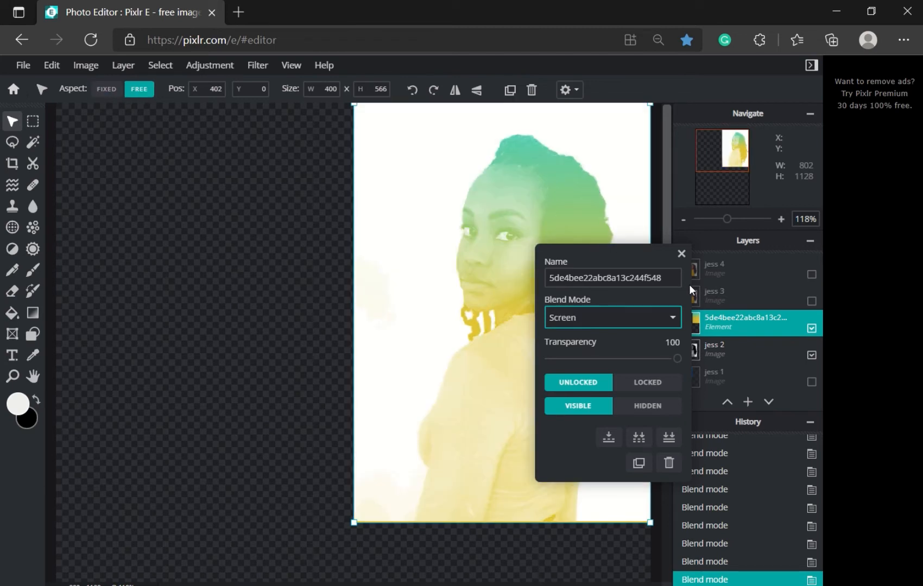
key("Down")
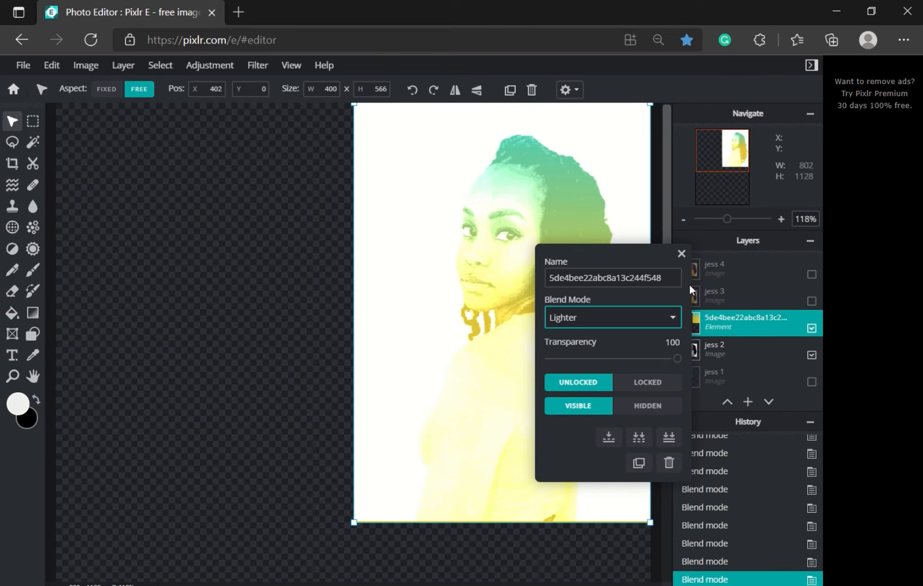
key("Up")
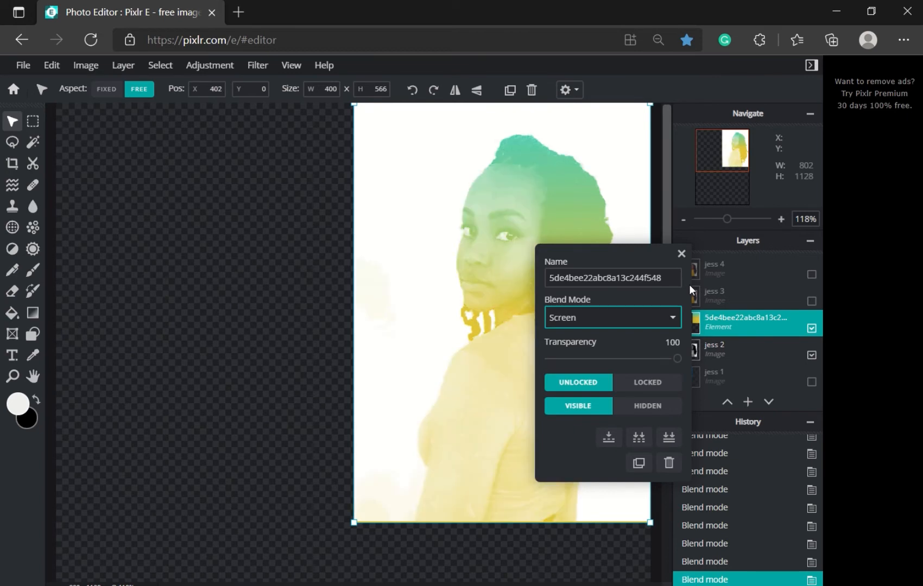
left_click(682, 253)
scroll(559, 297, "down", 3)
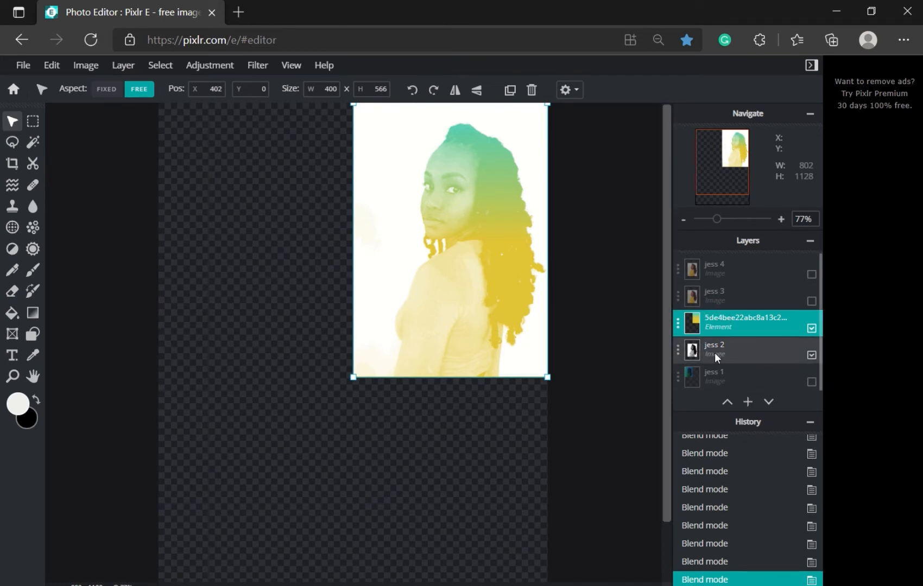
Step: Merge the gradient into the portrait layer below and rename it 'jess 2'
left_click(734, 325)
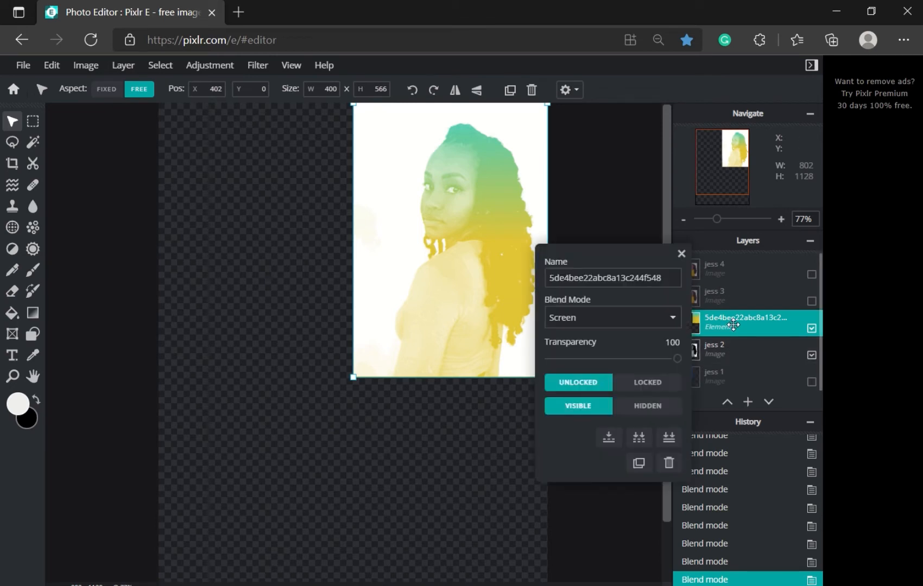
left_click(609, 438)
left_click(741, 325)
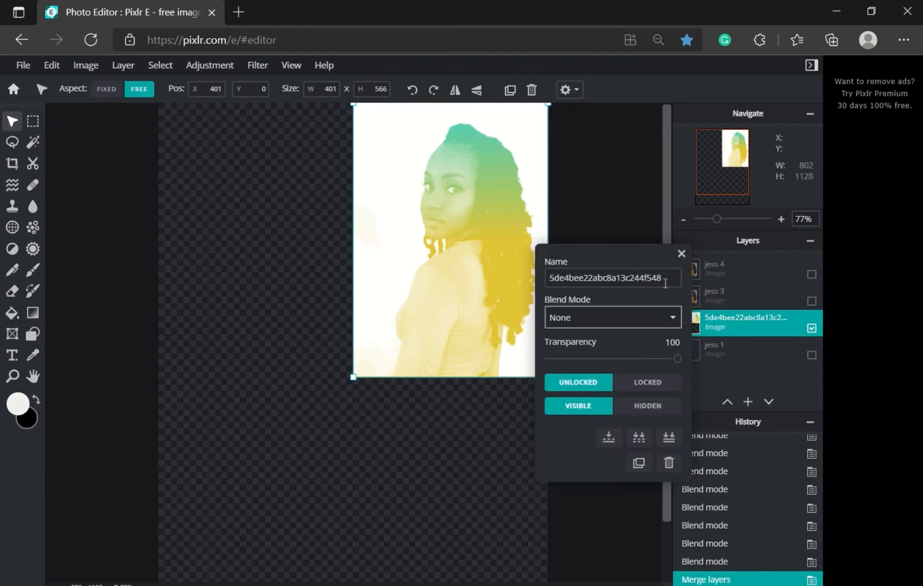
double_click(614, 277)
type("je")
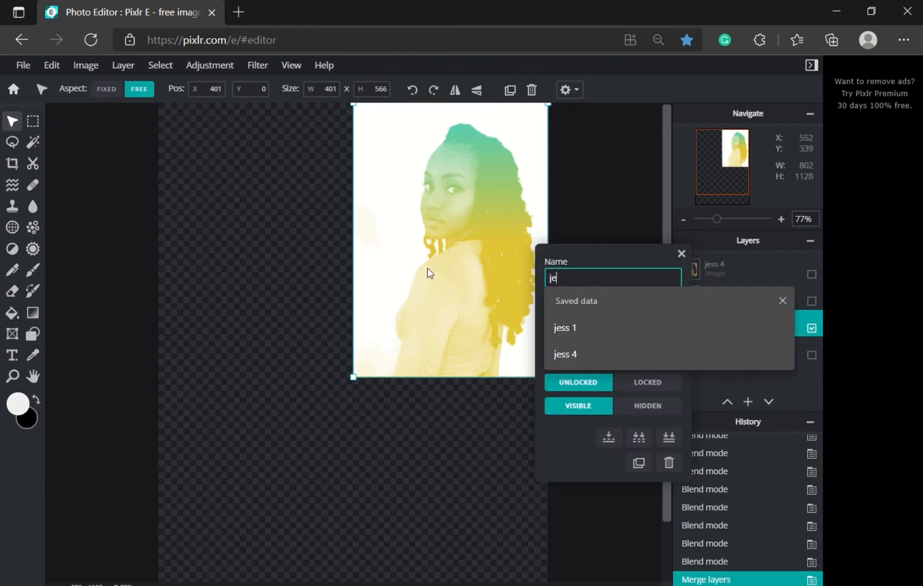
type("ss 2")
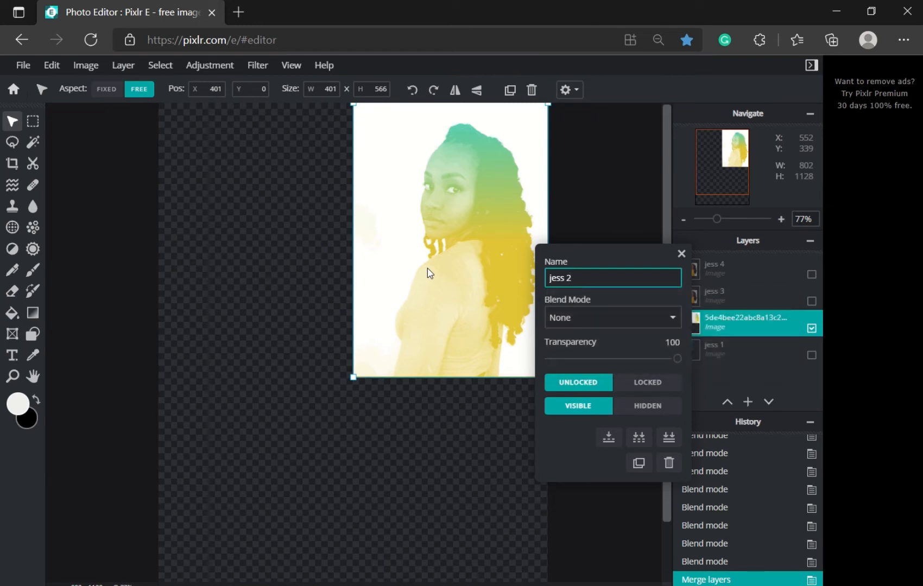
left_click(682, 253)
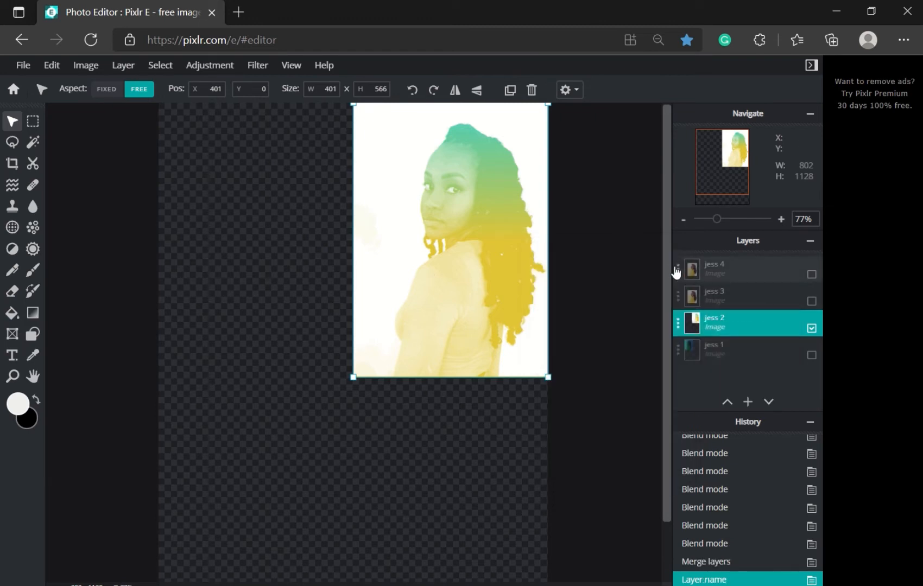
Step: Hide jess 1 and jess 2 so only the jess 3 portrait is visible
left_click(812, 356)
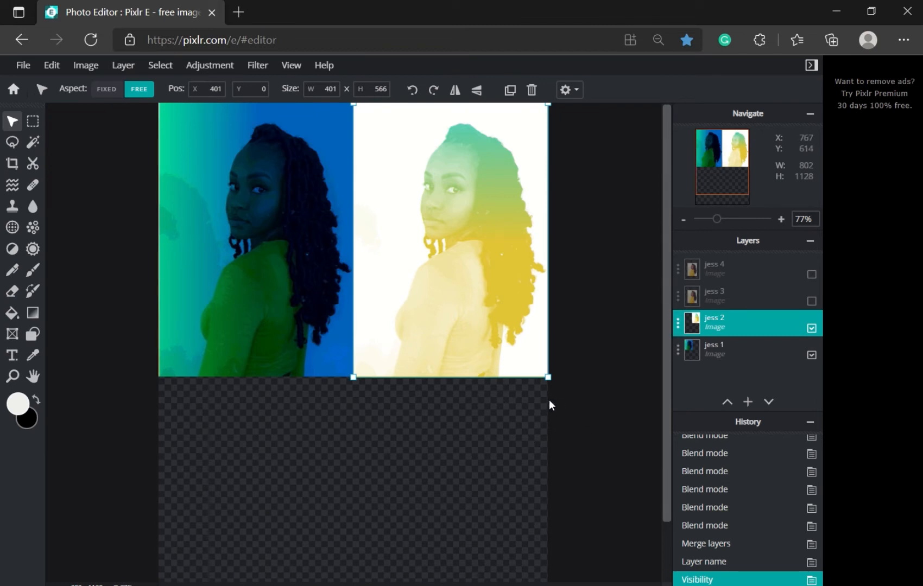
left_click(812, 328)
left_click(811, 356)
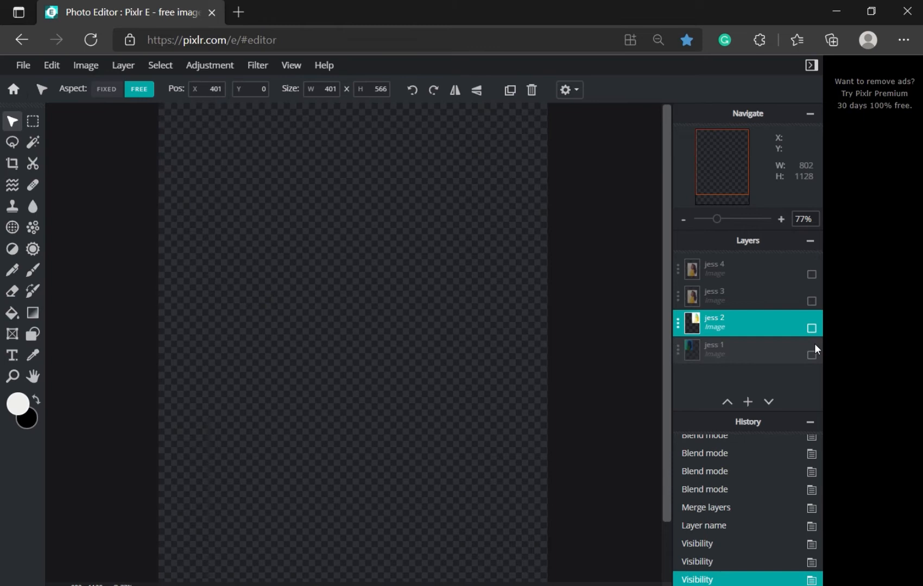
left_click(811, 301)
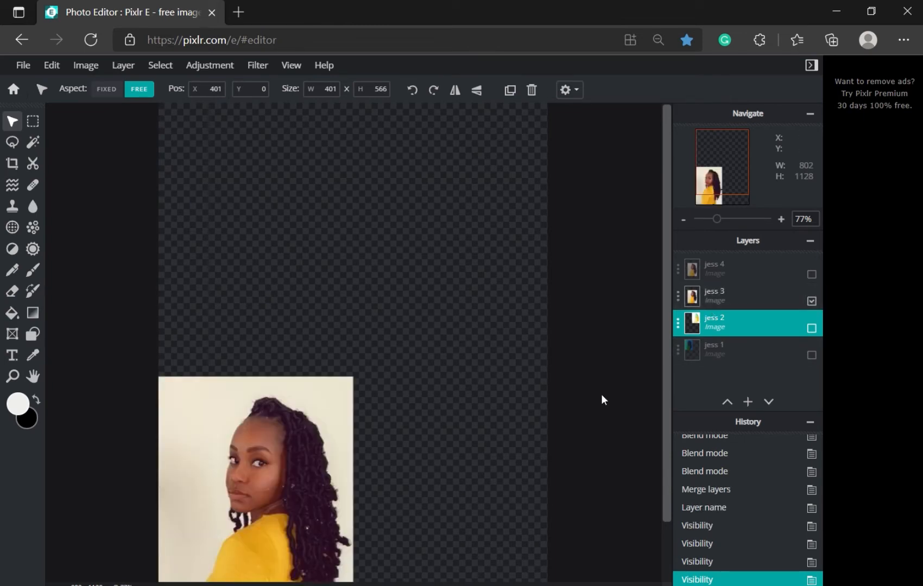
left_click_drag(663, 389, 658, 455)
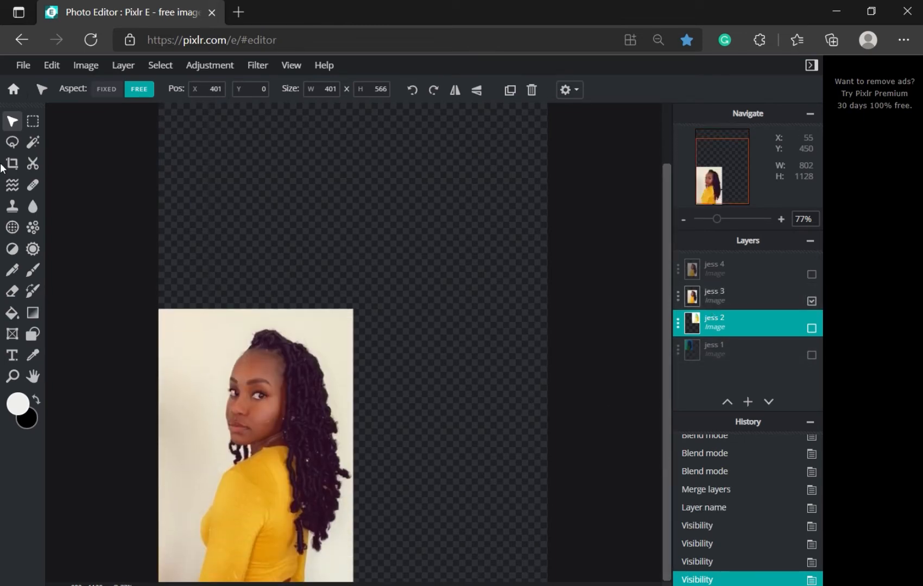
Step: Apply the TOO-OLD category's AGNES effect at 100 to jess 3
left_click(266, 73)
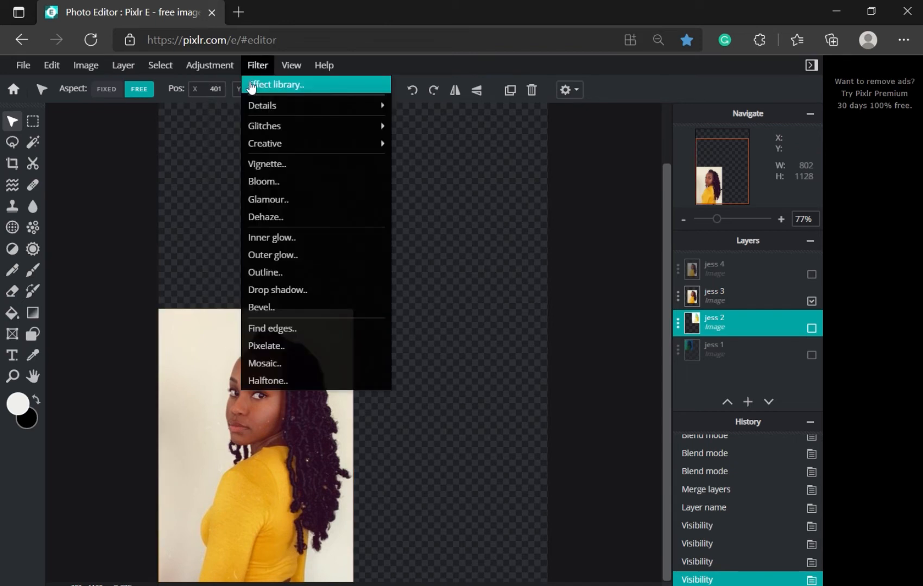
left_click(263, 85)
left_click(129, 224)
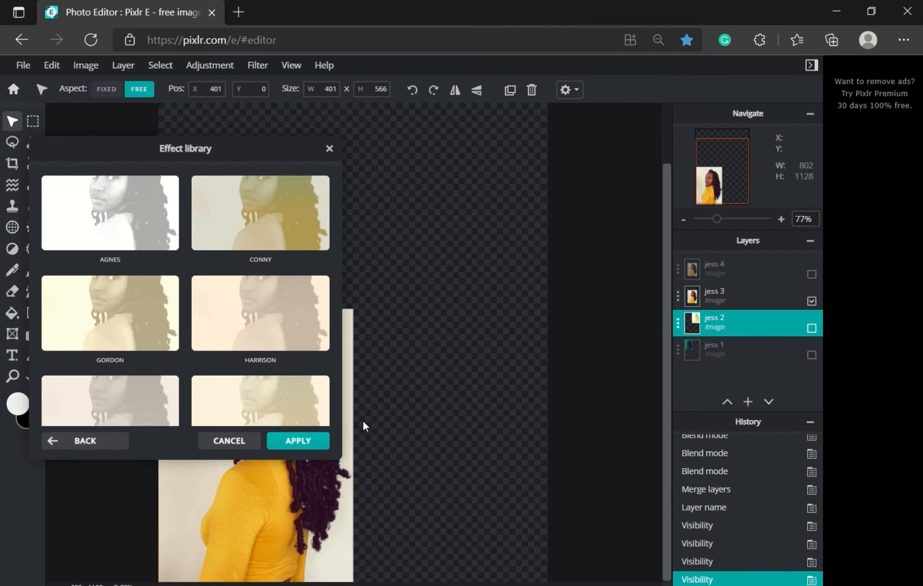
left_click(237, 440)
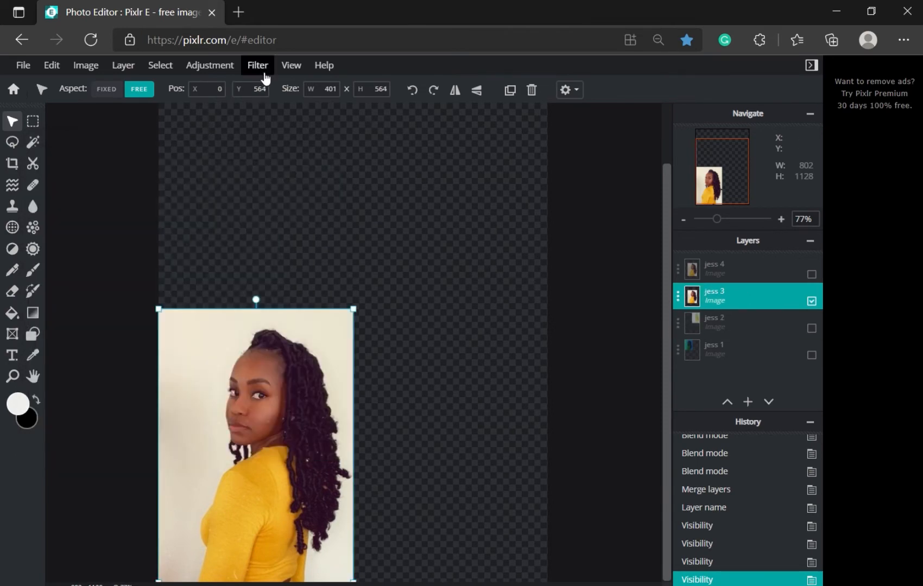
left_click(264, 73)
left_click(268, 87)
left_click(148, 212)
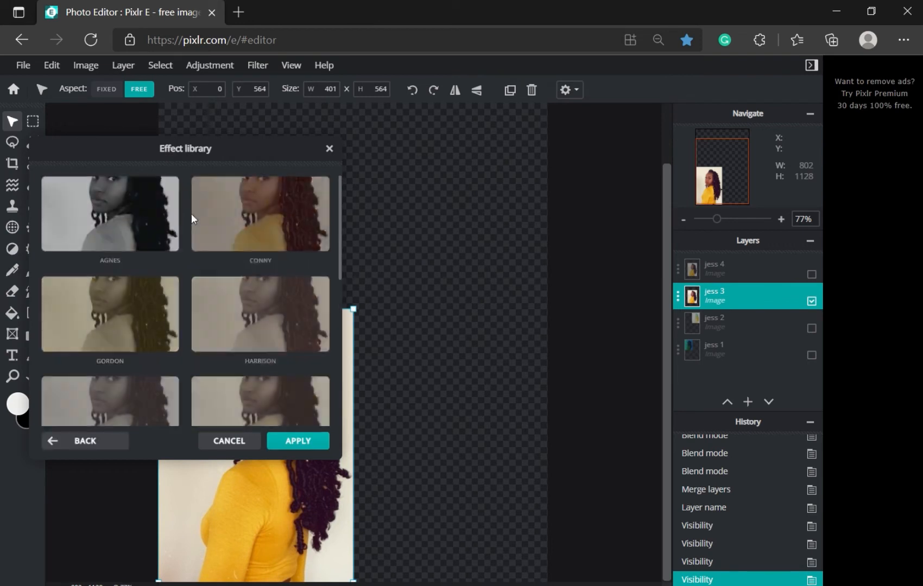
left_click(141, 217)
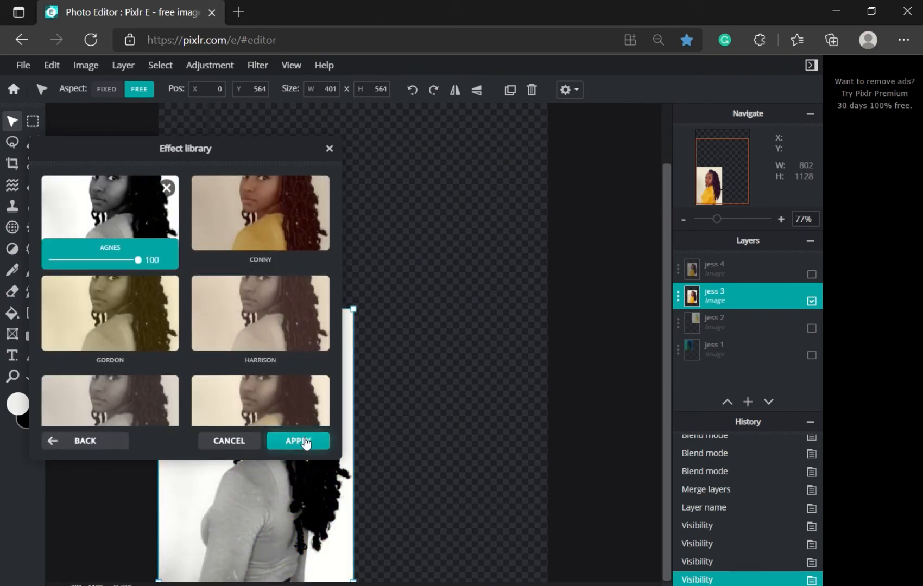
left_click(302, 442)
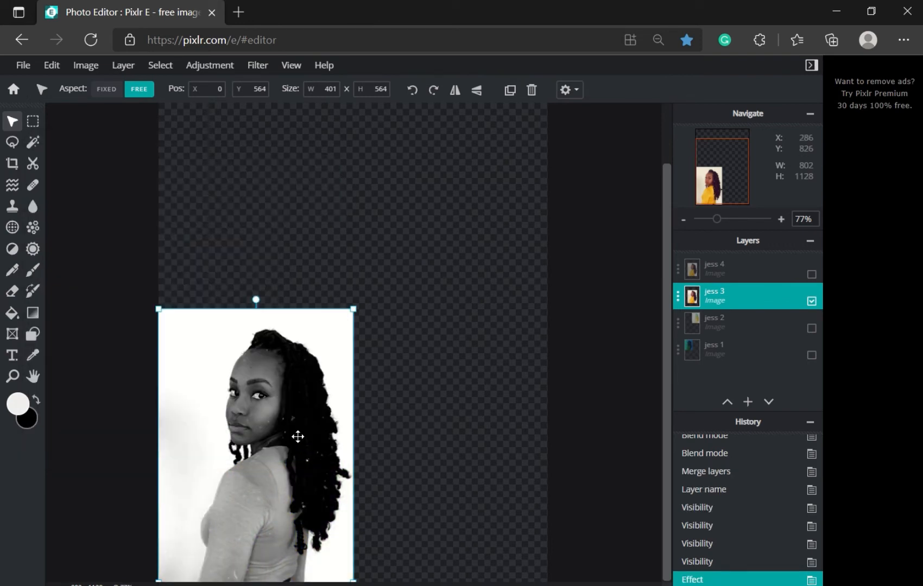
scroll(438, 401, "down", 1)
scroll(309, 387, "up", 3)
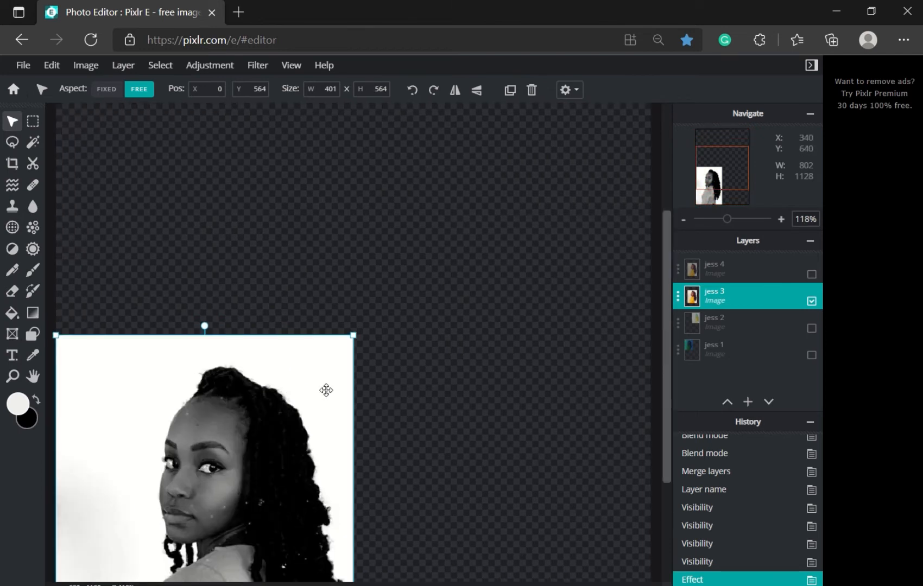
Step: Apply Posterize with Colors at 13 to the jess 3 portrait
left_click(210, 66)
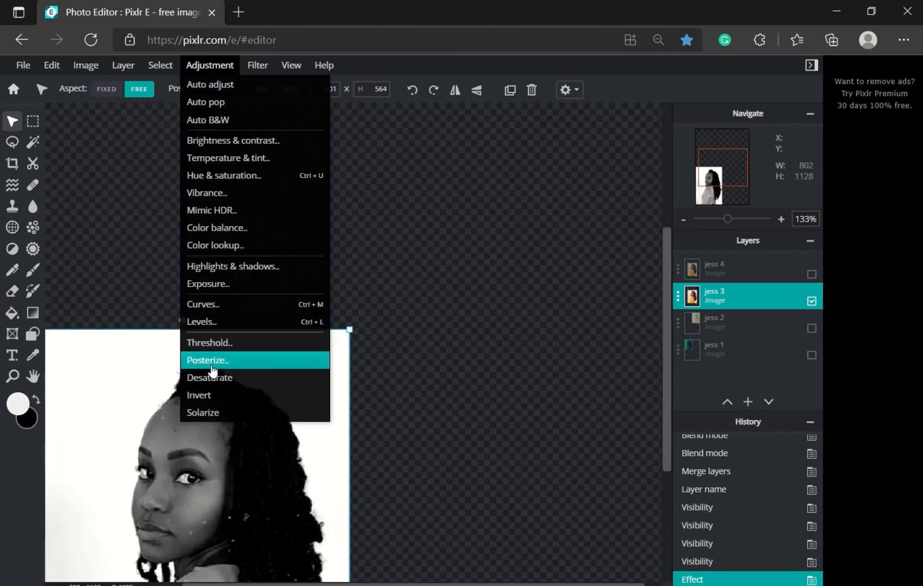
left_click(231, 361)
left_click_drag(87, 320, 175, 320)
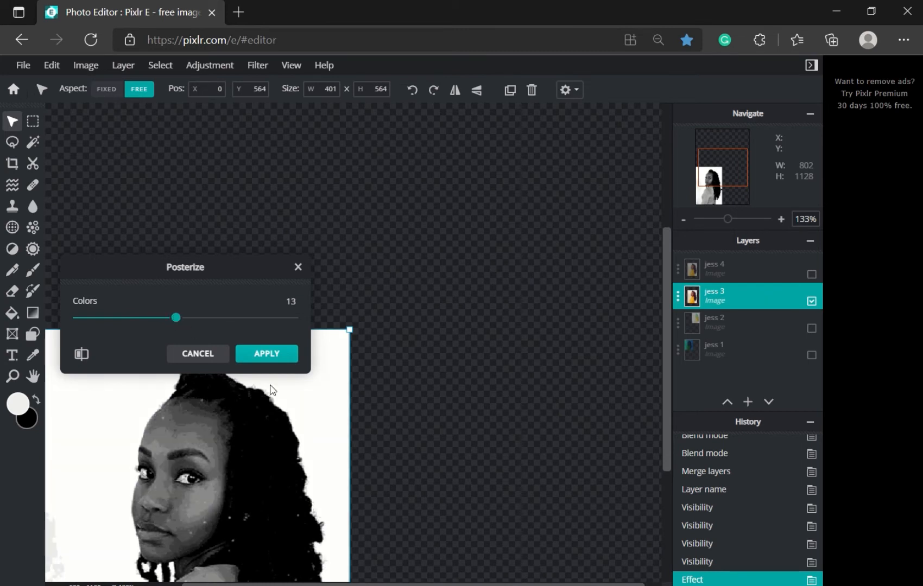
left_click(267, 353)
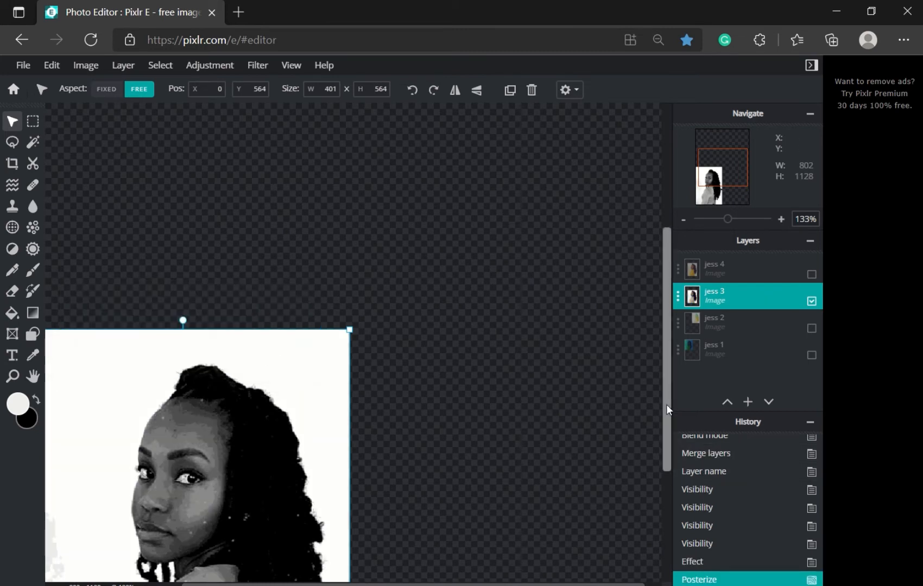
left_click_drag(666, 405, 653, 520)
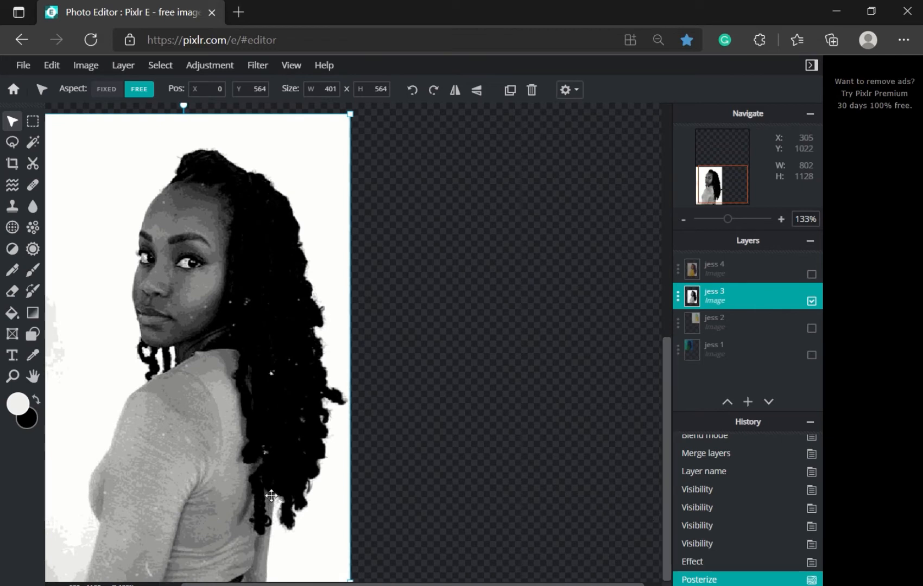
Step: Draw a rectangle shape over the bottom-left jess 3 portrait
left_click(34, 318)
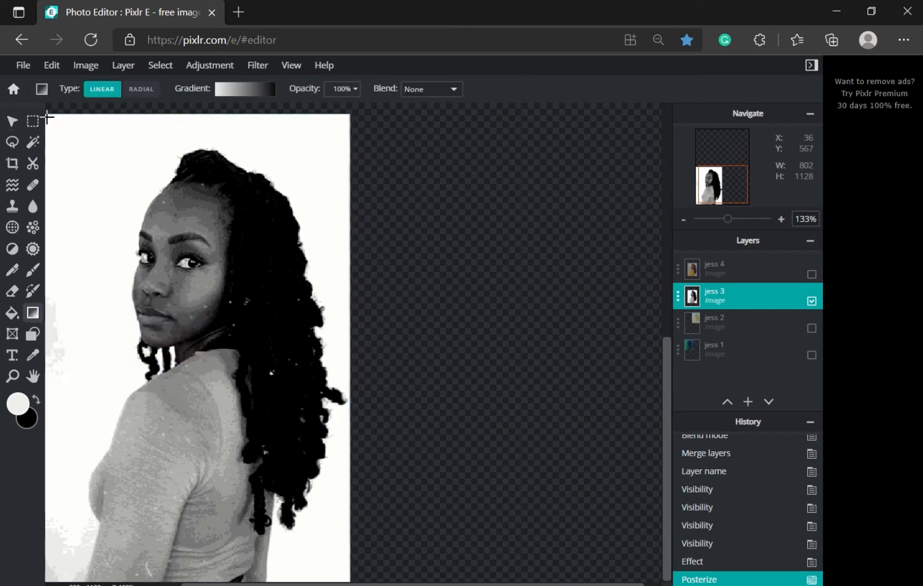
left_click(31, 336)
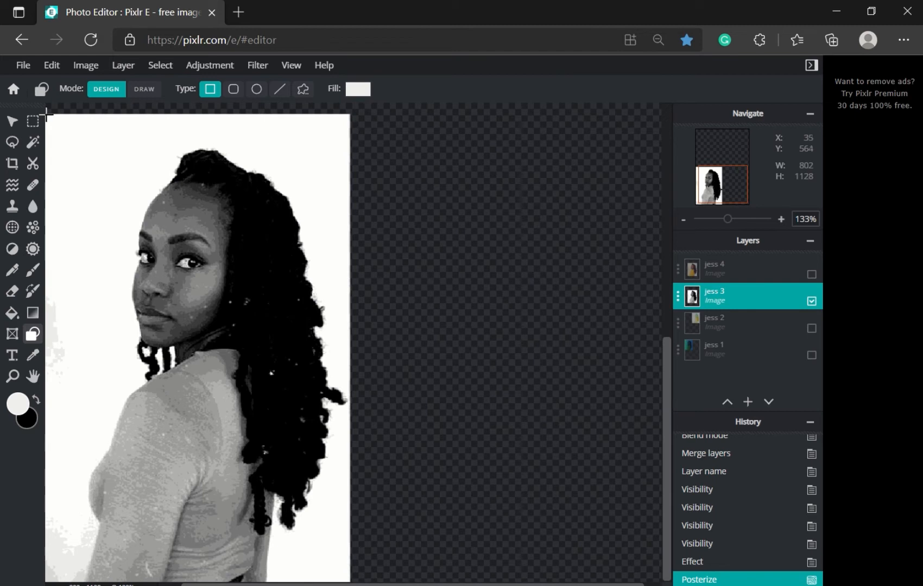
left_click_drag(46, 116, 349, 581)
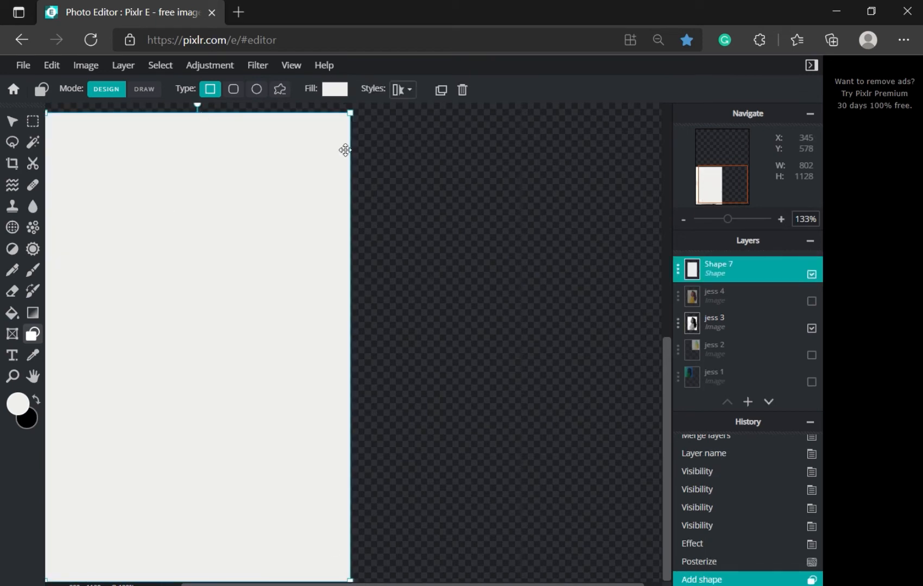
Step: Give the rectangle a linear magenta-to-blue gradient preset fill
left_click(337, 90)
left_click(331, 135)
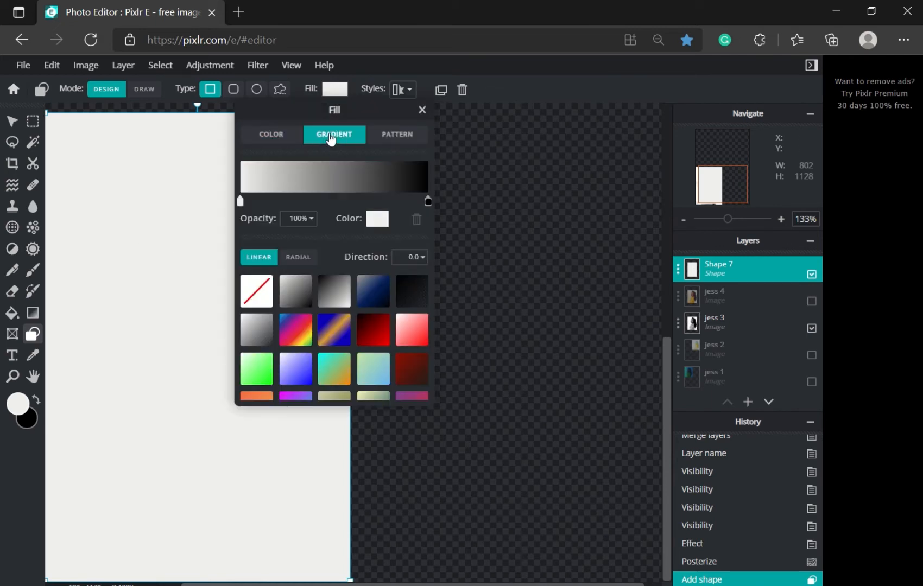
scroll(373, 366, "down", 5)
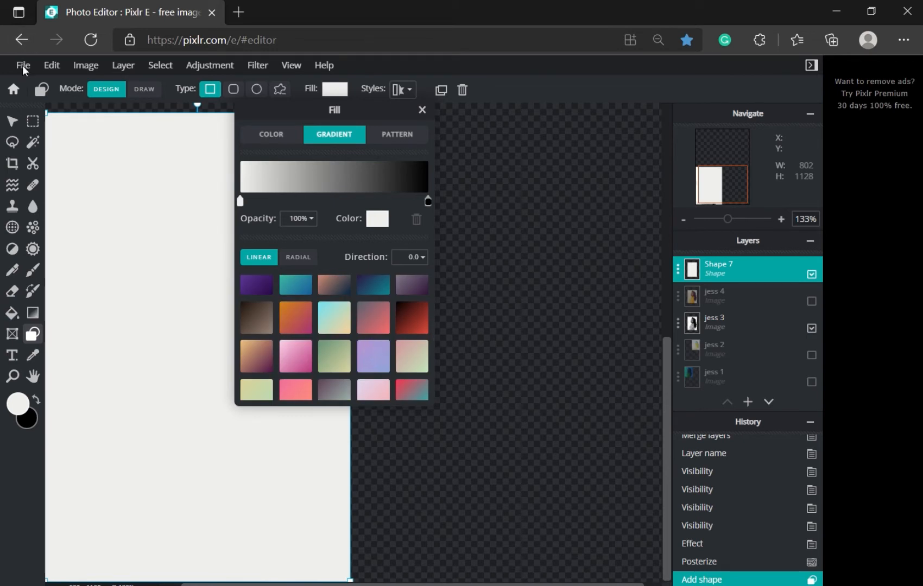
scroll(332, 356, "down", 10)
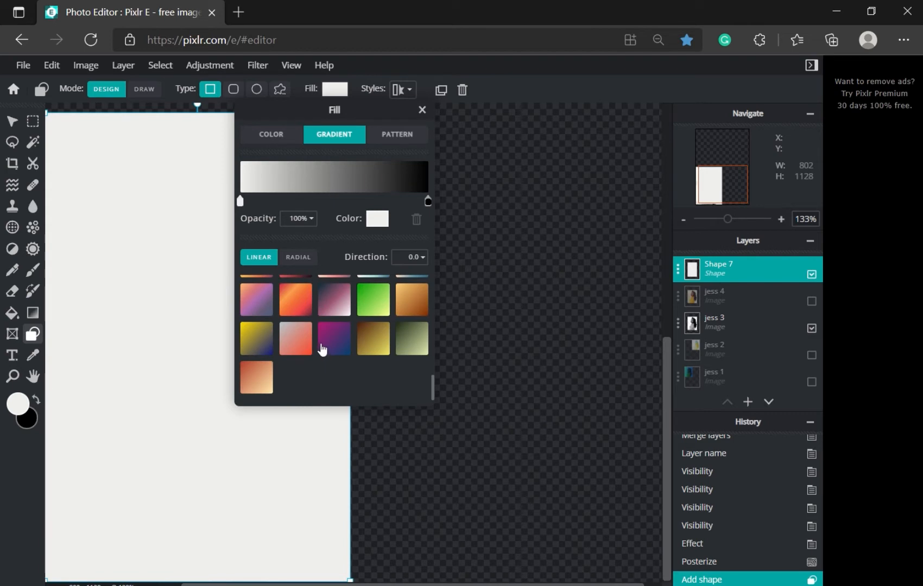
scroll(322, 350, "up", 1)
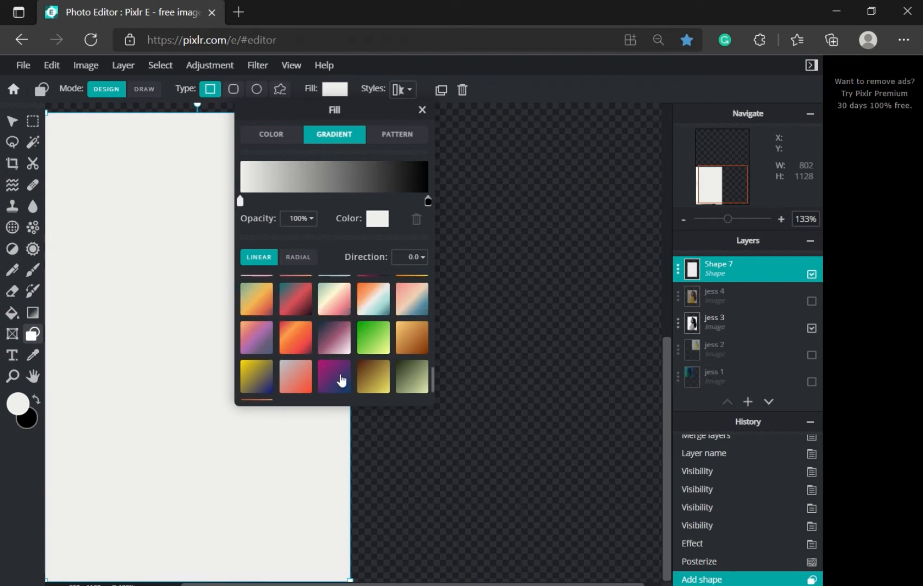
scroll(341, 380, "up", 2)
scroll(342, 323, "down", 3)
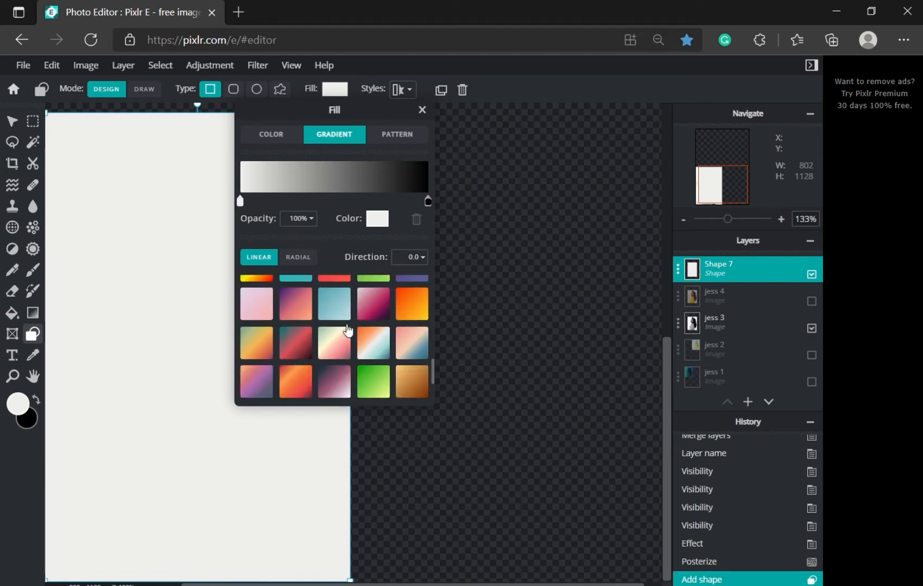
left_click(333, 347)
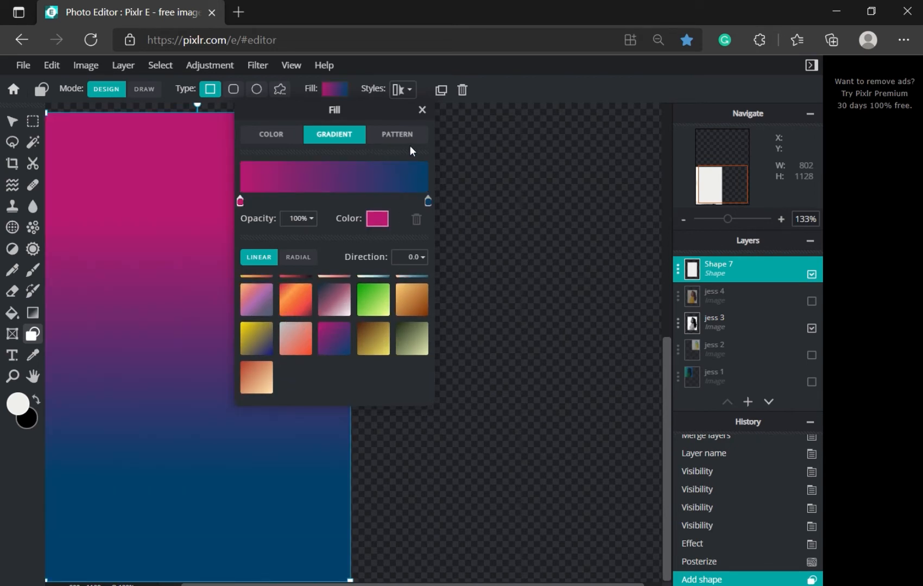
left_click(422, 109)
Step: Move Shape 7 to X 0 and widen it to 402 × 564
scroll(233, 290, "down", 1)
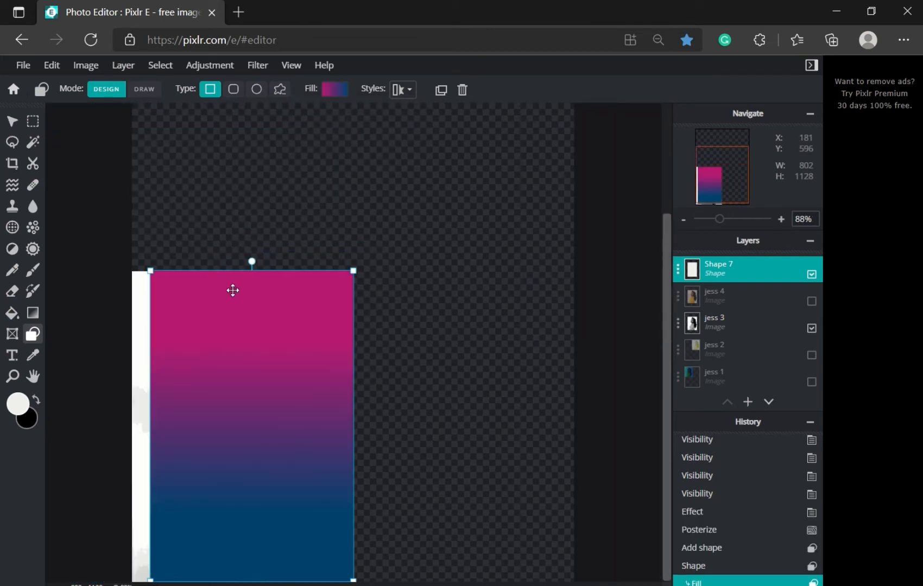
left_click(12, 120)
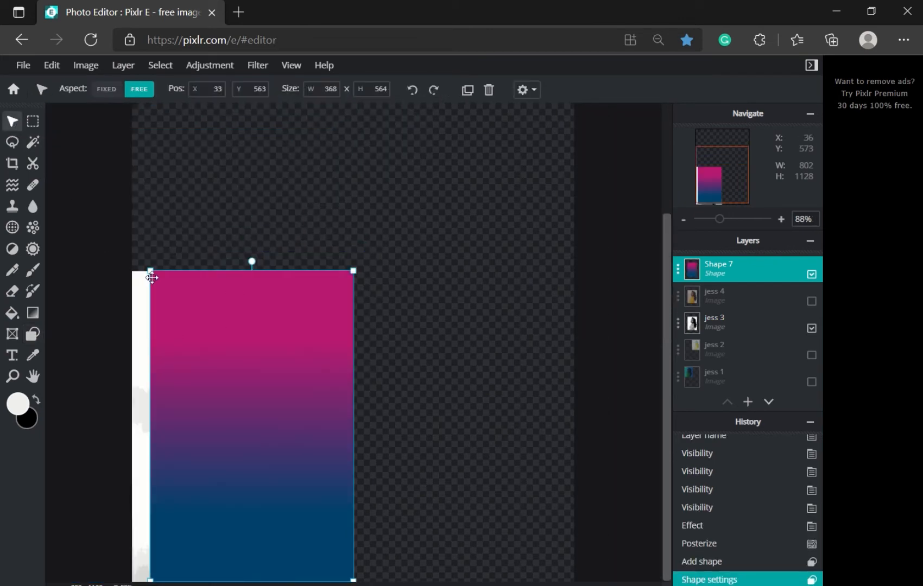
left_click_drag(221, 366, 188, 340)
scroll(300, 416, "down", 1)
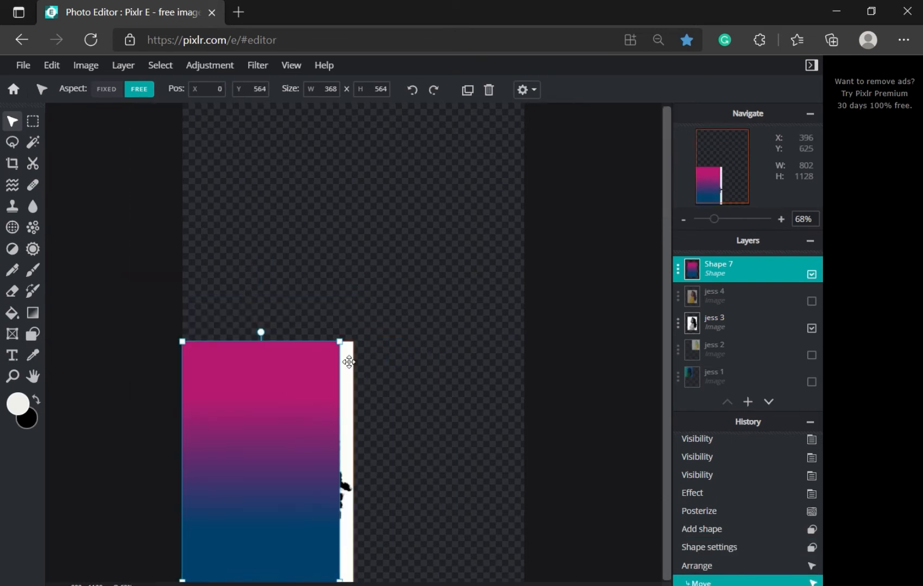
left_click_drag(340, 342, 355, 343)
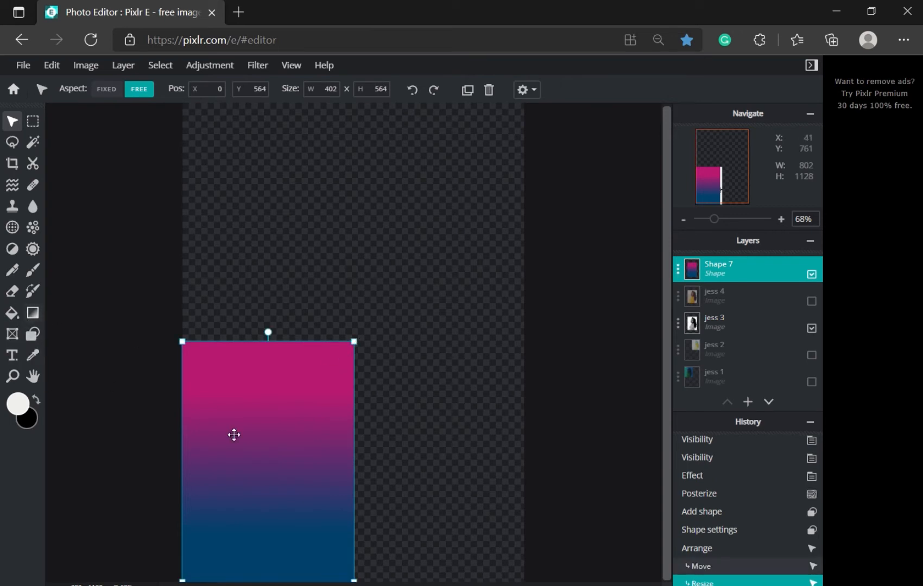
left_click(33, 319)
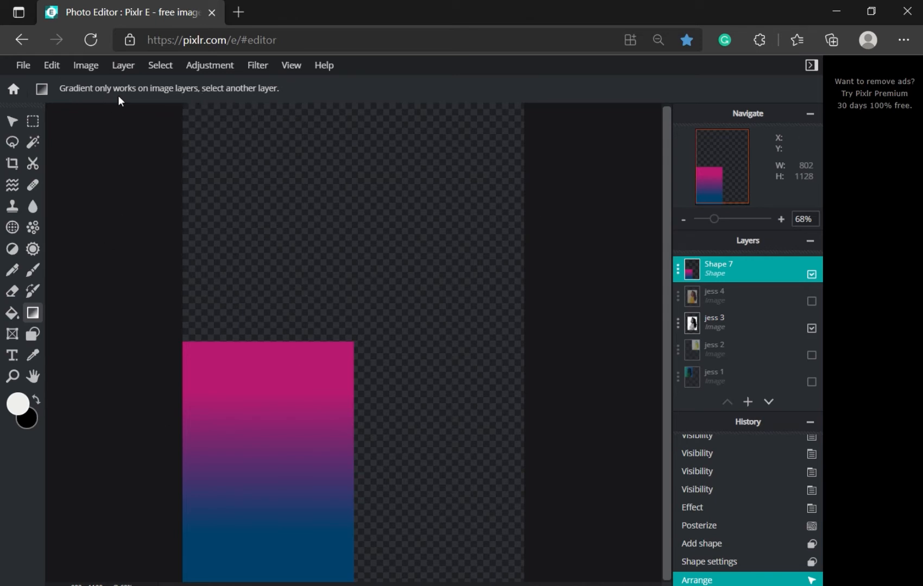
Step: Rasterize the Shape 7 gradient rectangle from the Layer menu into a plain image layer
left_click(120, 73)
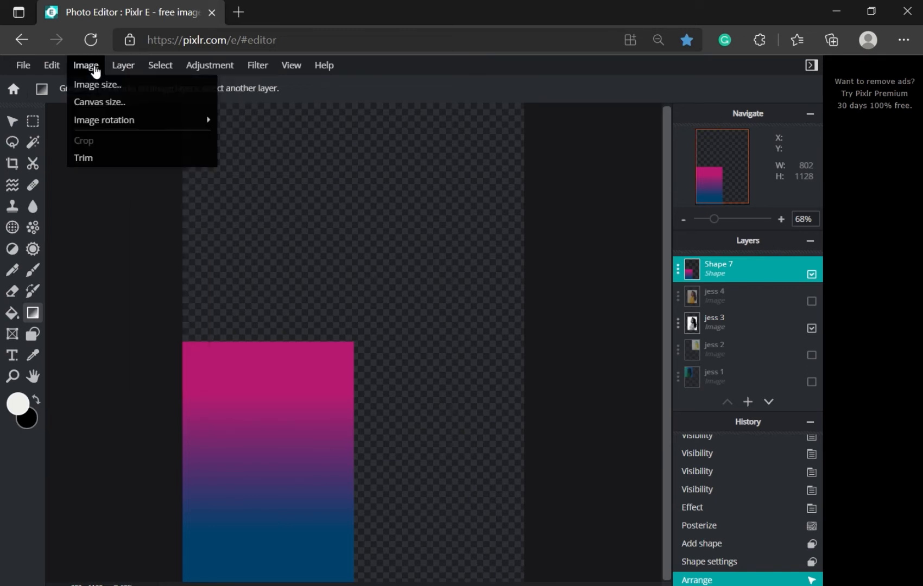
mouse_move(61, 71)
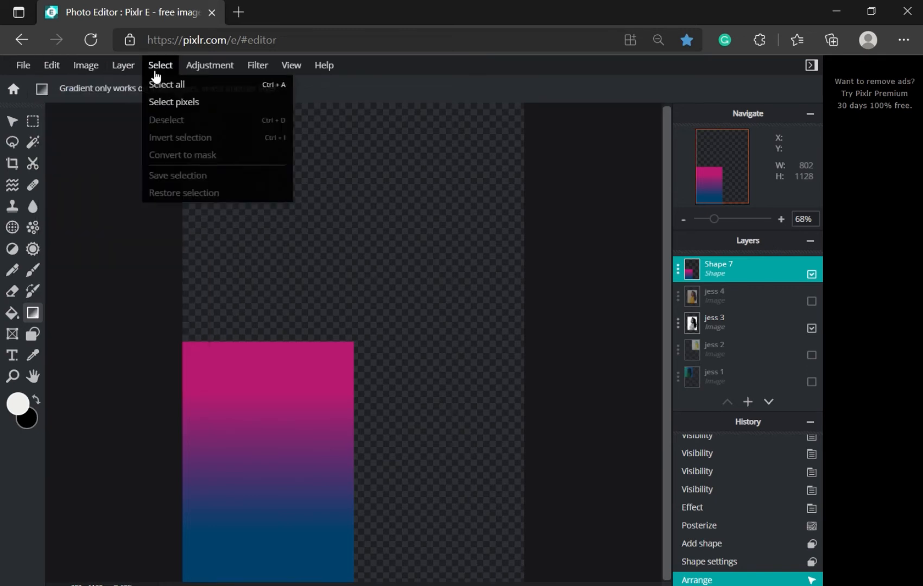
mouse_move(122, 72)
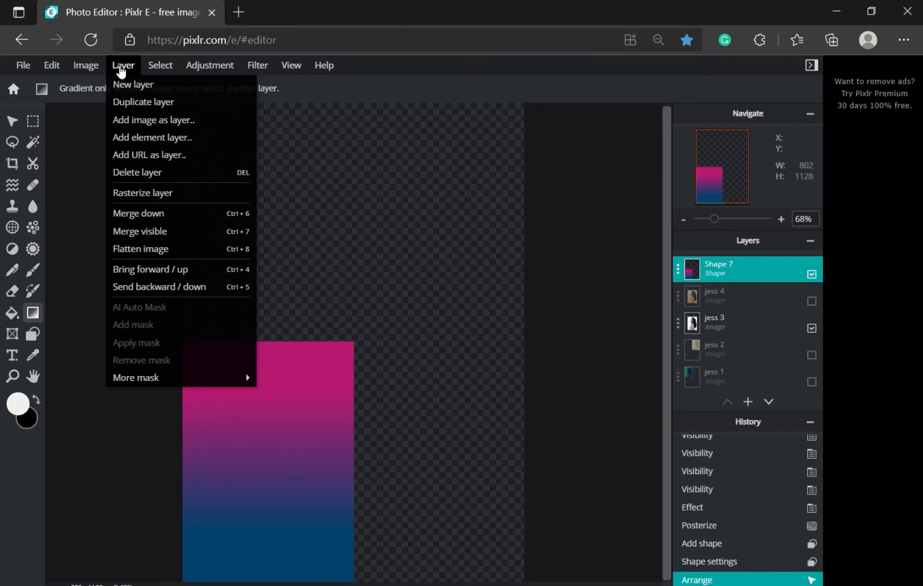
left_click(138, 193)
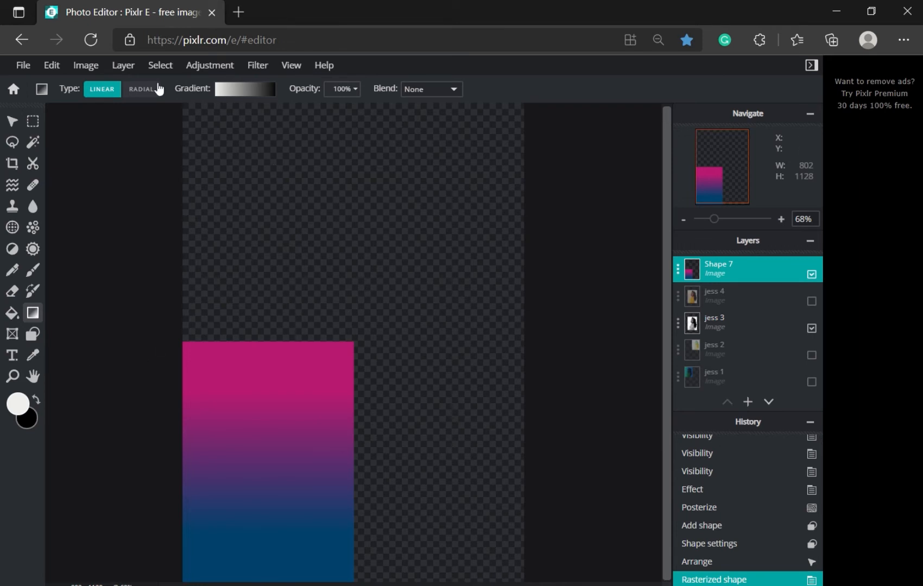
Step: Choose the magenta-to-blue gradient preset, test a left-to-right fill on Shape 7, then undo it
left_click(132, 72)
left_click(266, 92)
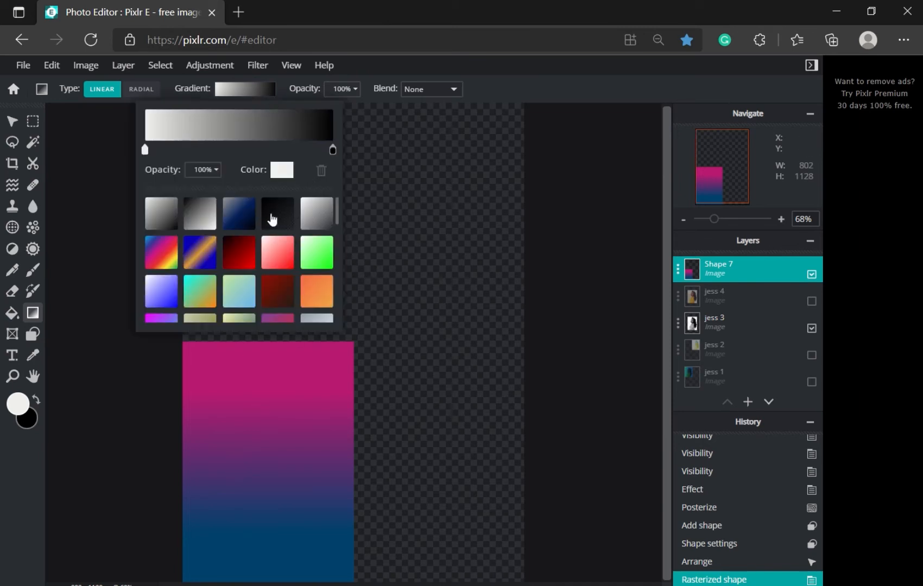
scroll(272, 219, "down", 10)
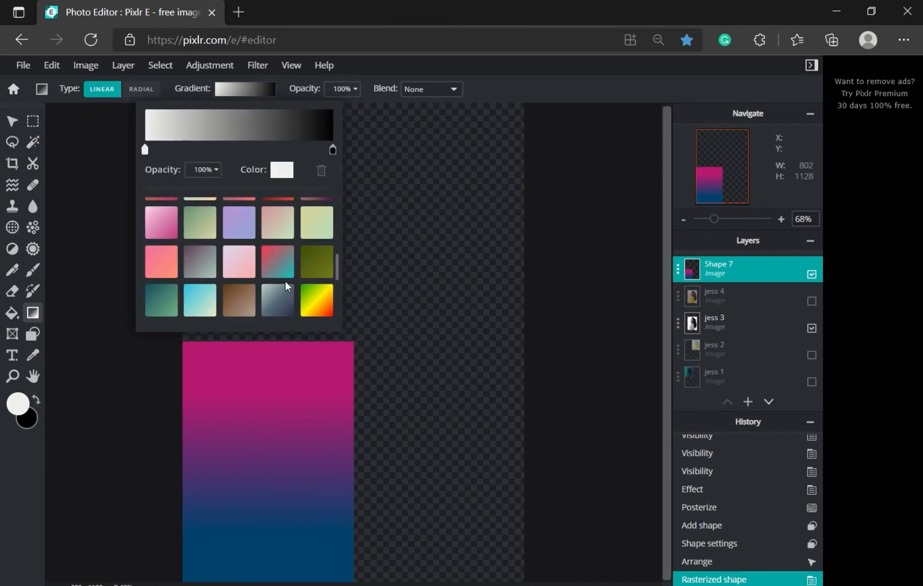
scroll(280, 278, "down", 5)
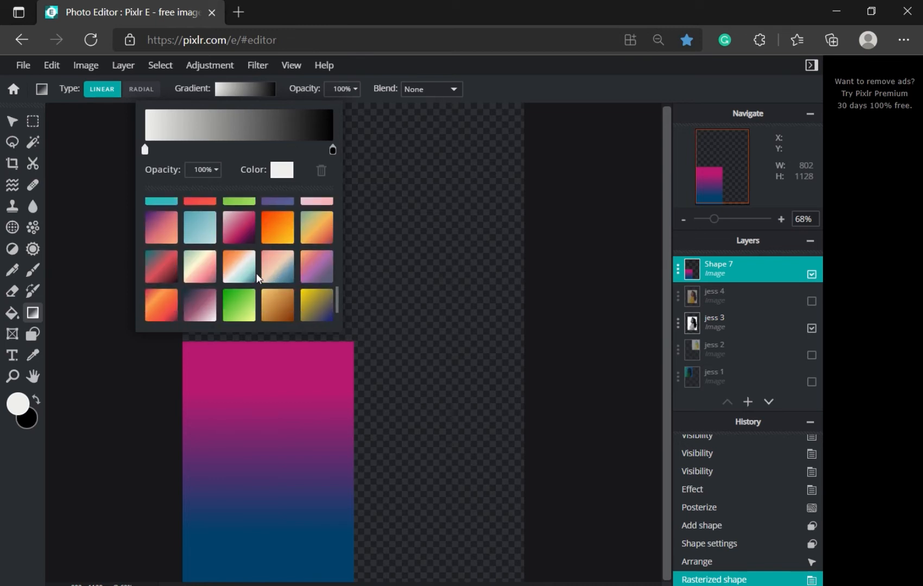
scroll(254, 274, "up", 1)
scroll(179, 294, "down", 2)
left_click(195, 309)
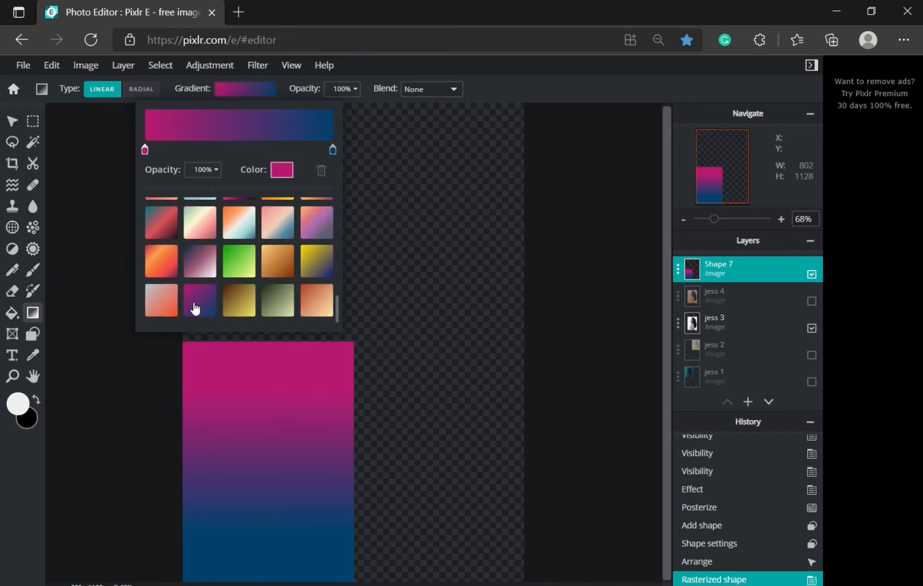
left_click(264, 462)
left_click_drag(188, 471, 341, 472)
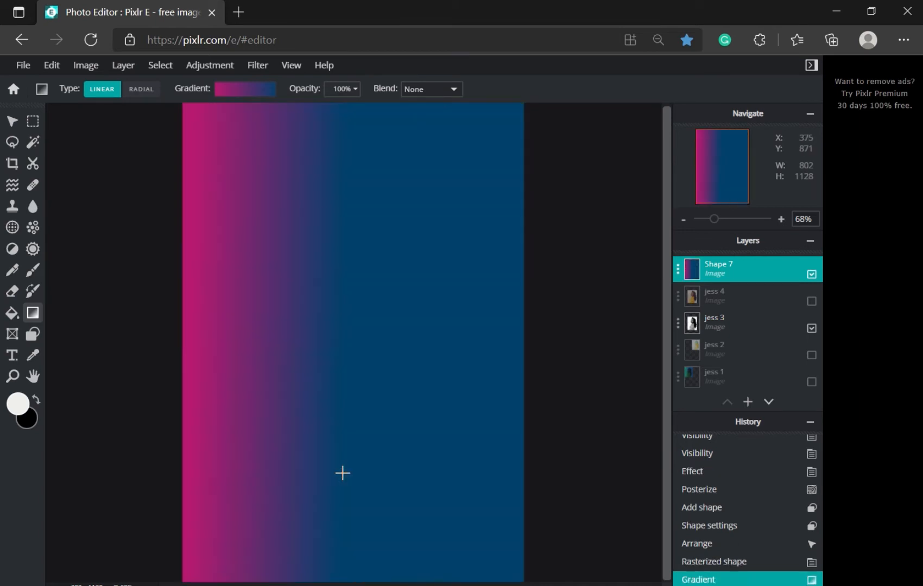
key("ctrl+z")
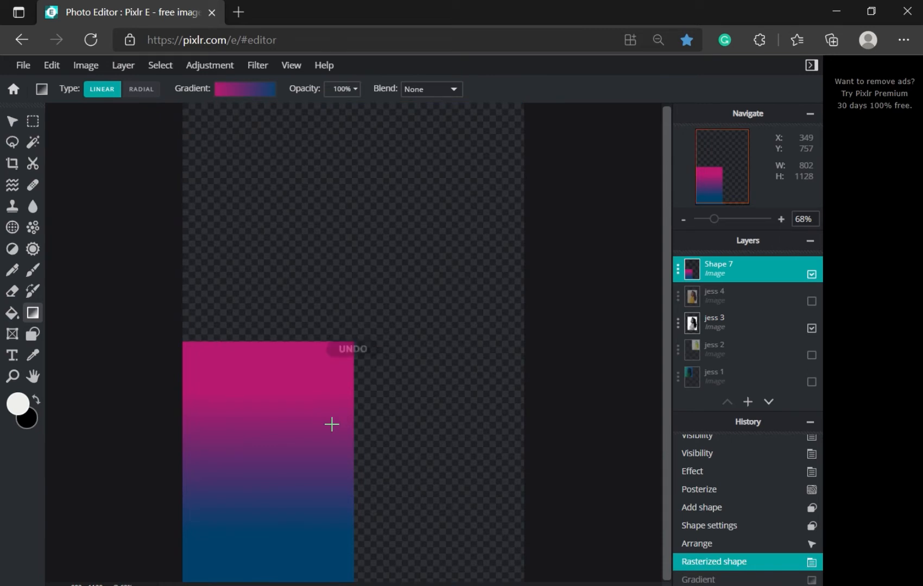
Step: With the Magic Wand, select the rectangle's pink, purple and blue bands in Add mode
left_click(33, 144)
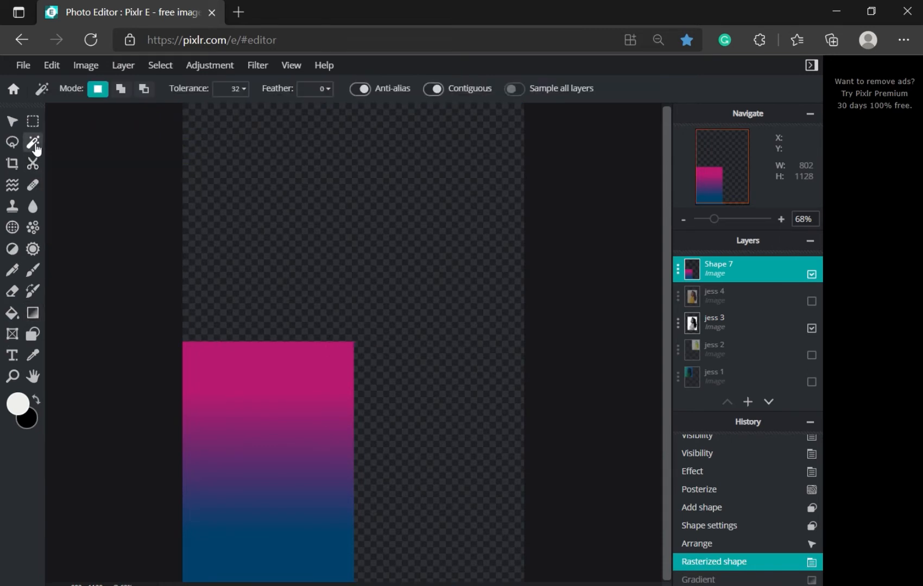
left_click(237, 408)
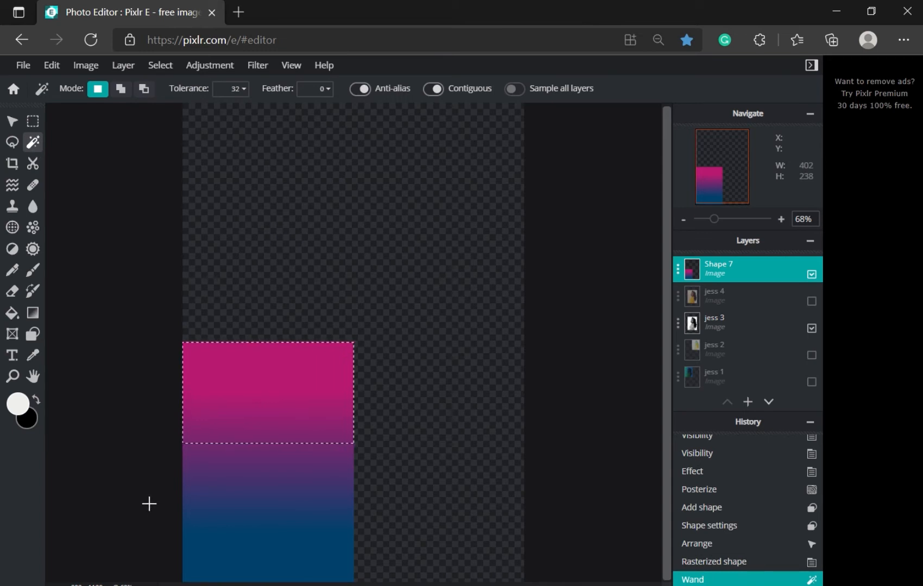
key("ctrl+z")
left_click(201, 370)
left_click(271, 526)
key("shift")
left_click(260, 457)
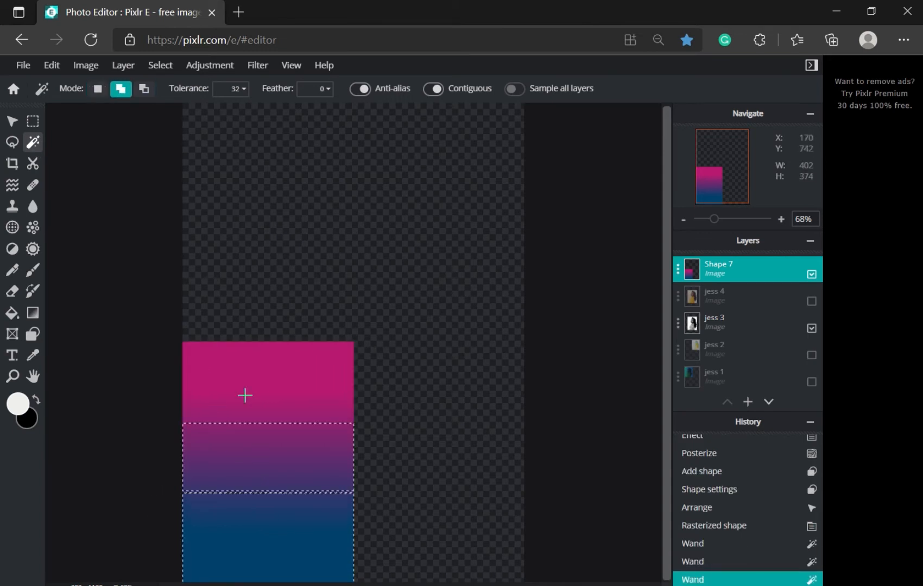
left_click(246, 394)
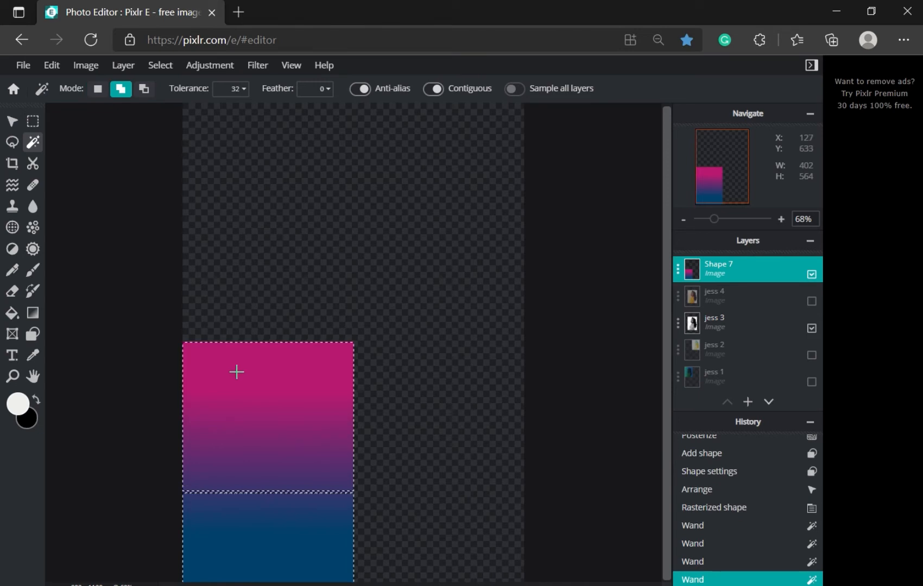
left_click(247, 500)
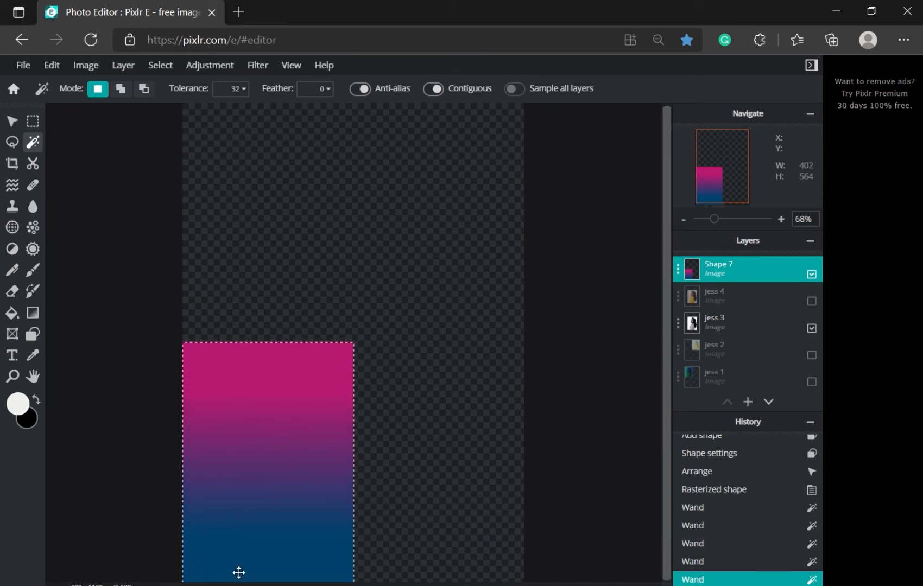
Step: Redo the selection of the pink, purple and blue bands, also adding both seams between them
key("ctrl+z")
key("ctrl+z")
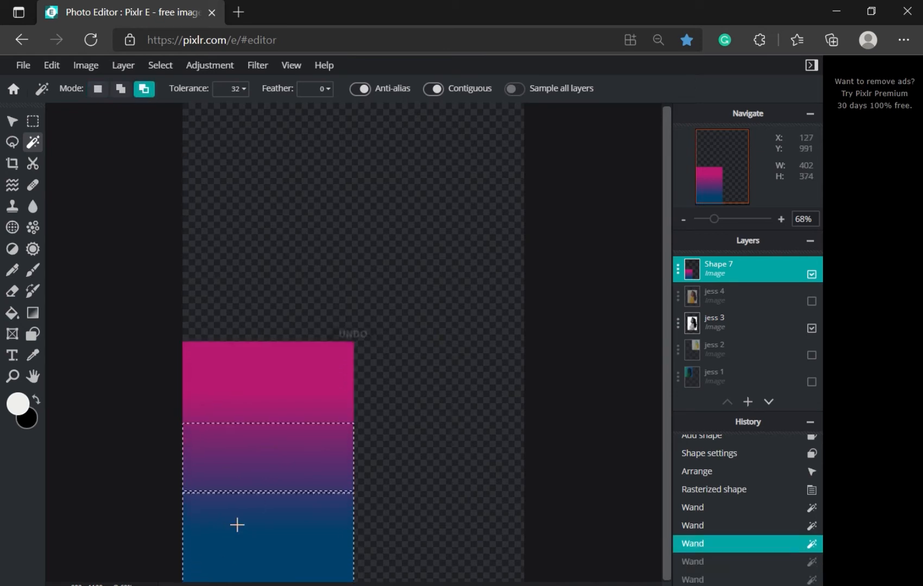
key("ctrl+z")
key("ctrl+z")
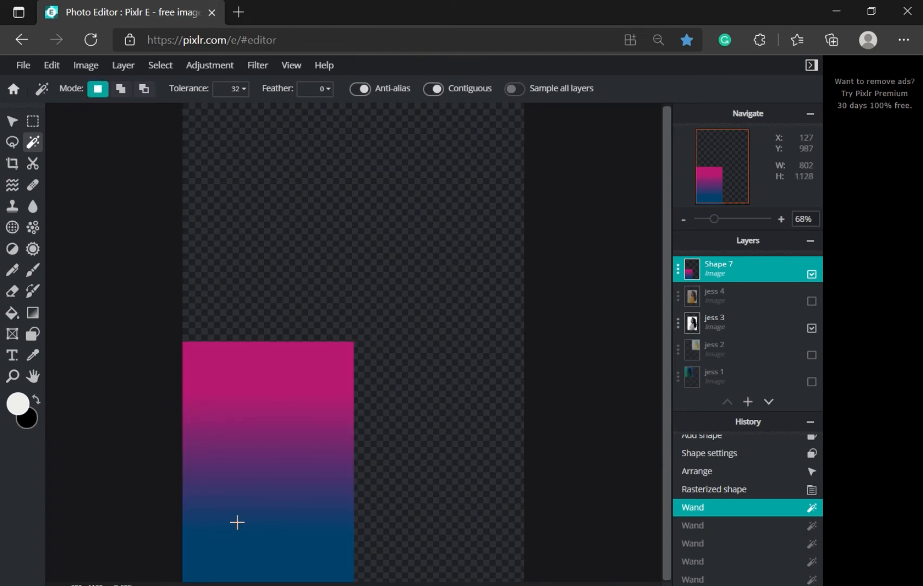
key("shift")
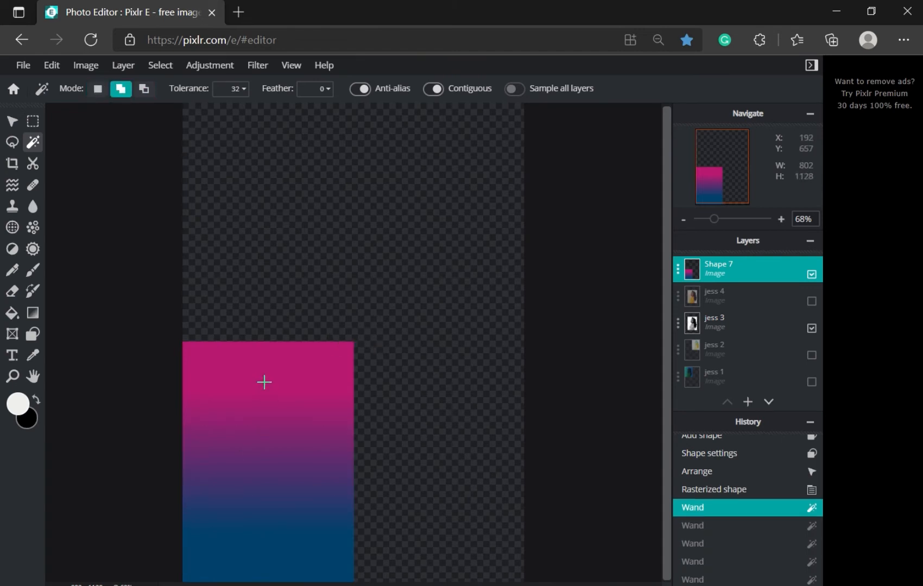
left_click(264, 382, "shift")
left_click(256, 460, "shift")
left_click(265, 531, "shift")
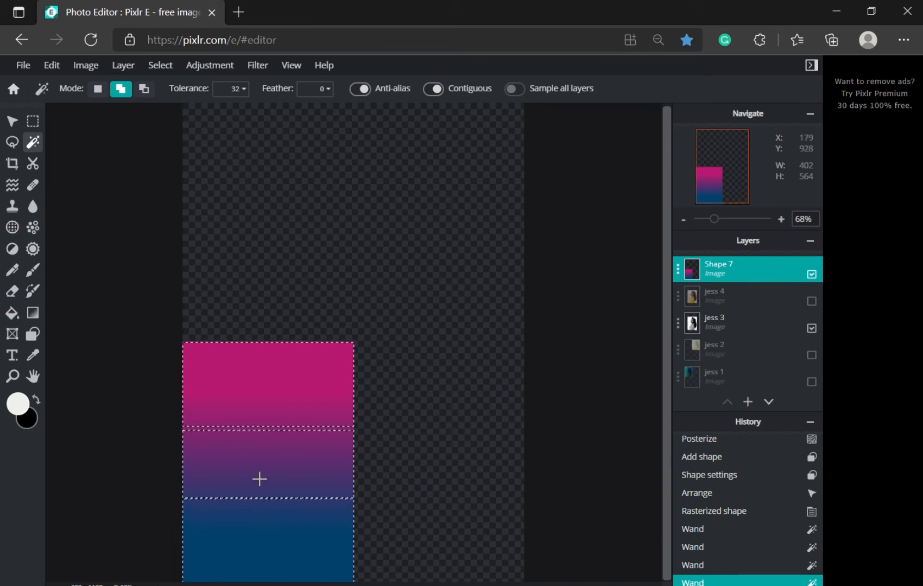
left_click(253, 432, "shift")
left_click(230, 497, "shift")
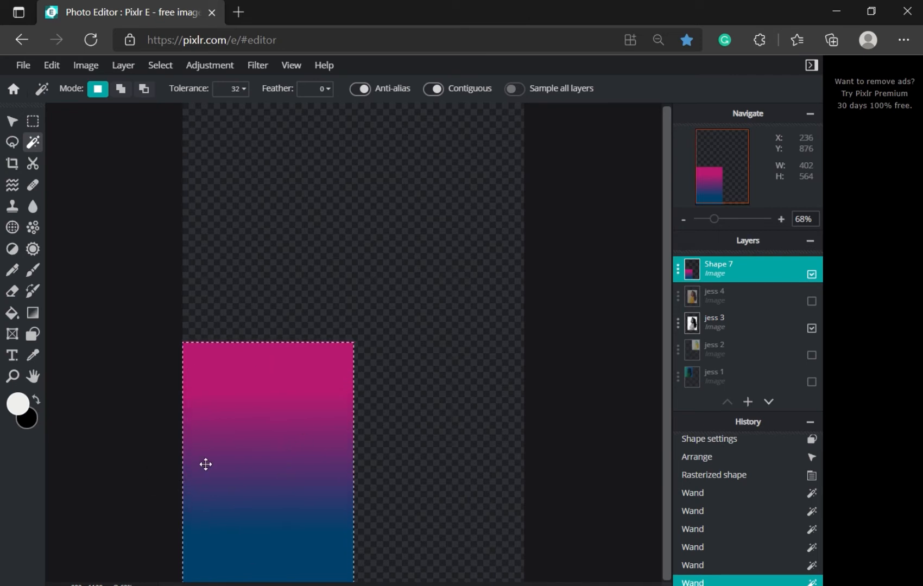
Step: Switch to the Gradient tool with the magenta-to-blue preset
left_click(32, 320)
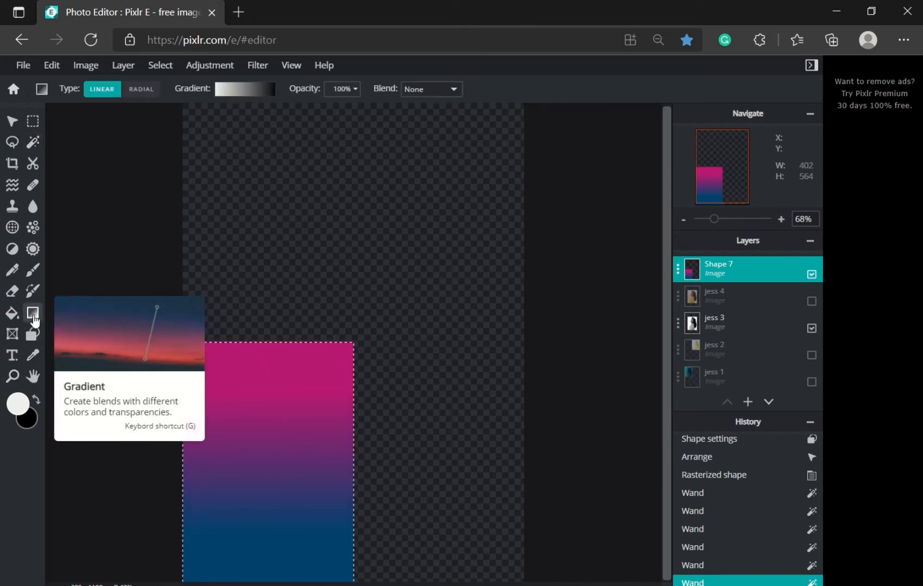
left_click(266, 102)
scroll(264, 217, "down", 5)
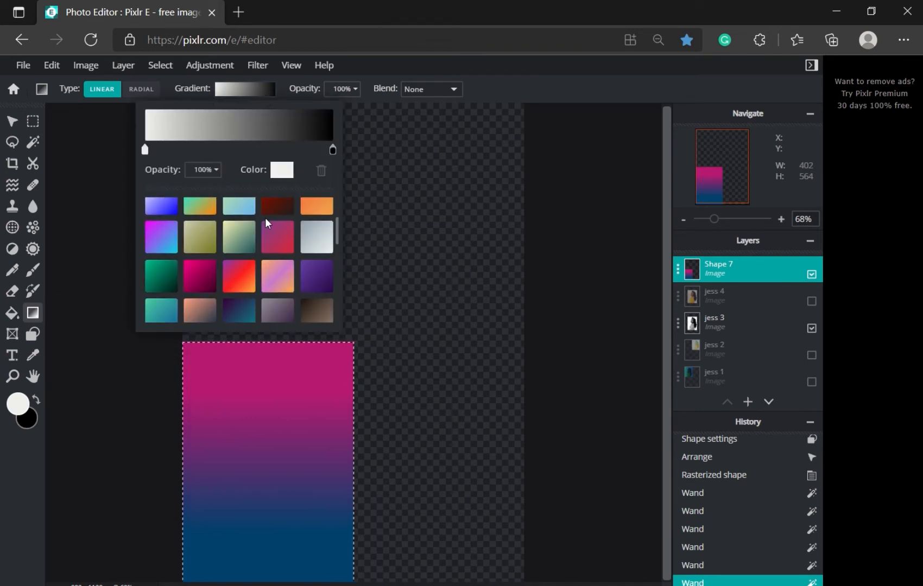
scroll(285, 243, "down", 4)
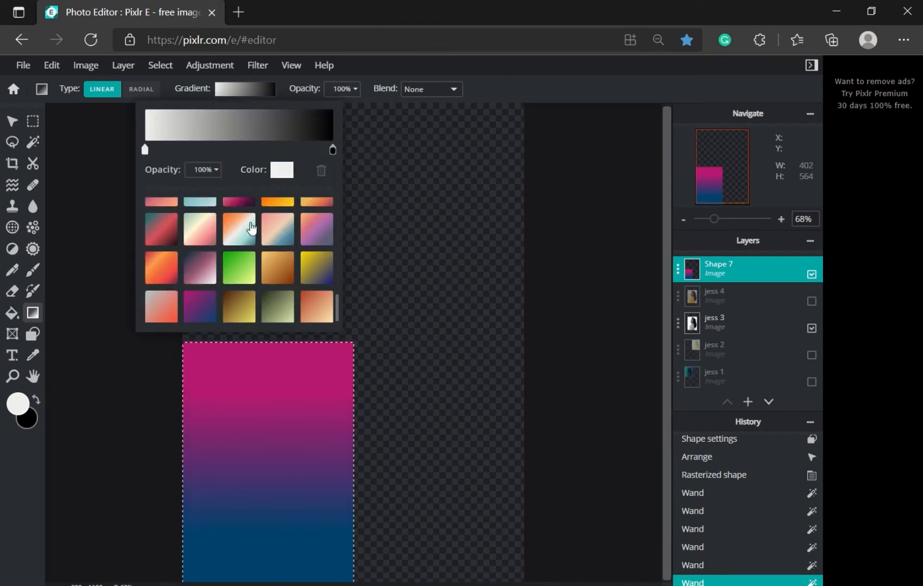
left_click(199, 298)
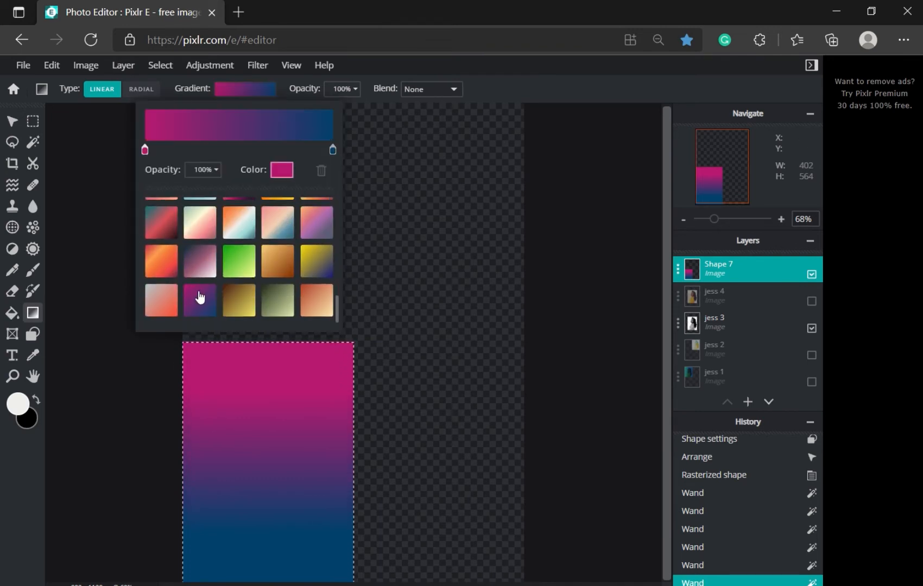
left_click(198, 459)
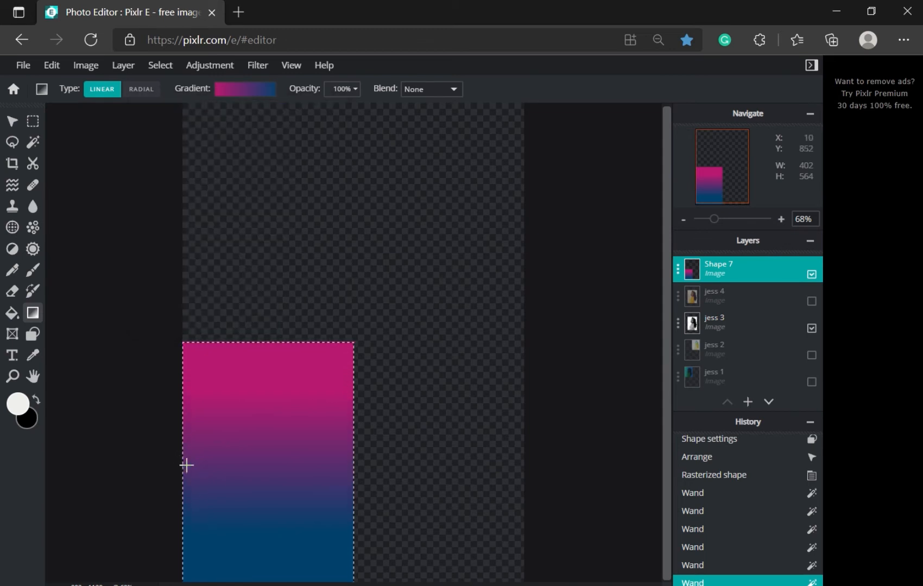
Step: Try several gradient directions inside the selection, ending with a diagonal magenta-to-navy fill
left_click_drag(186, 466, 333, 465)
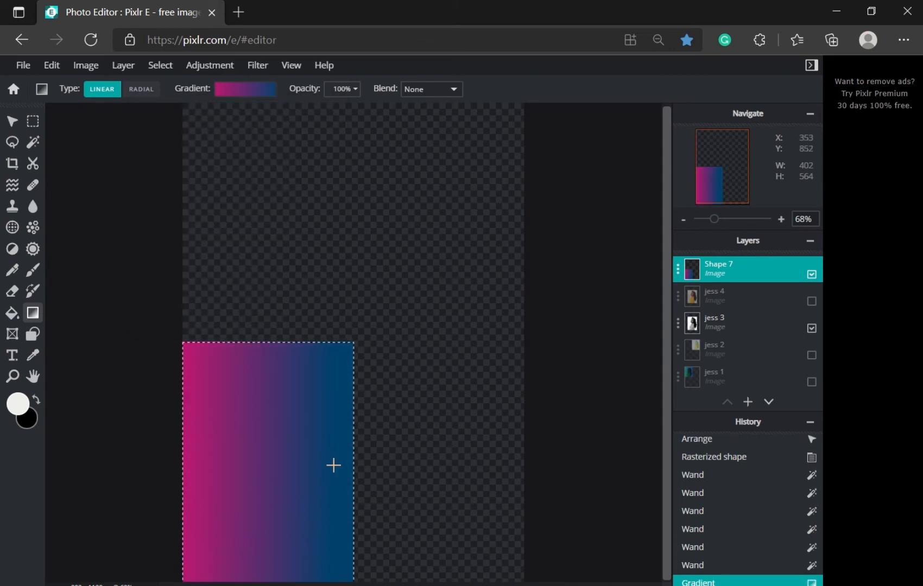
left_click_drag(259, 369, 251, 559)
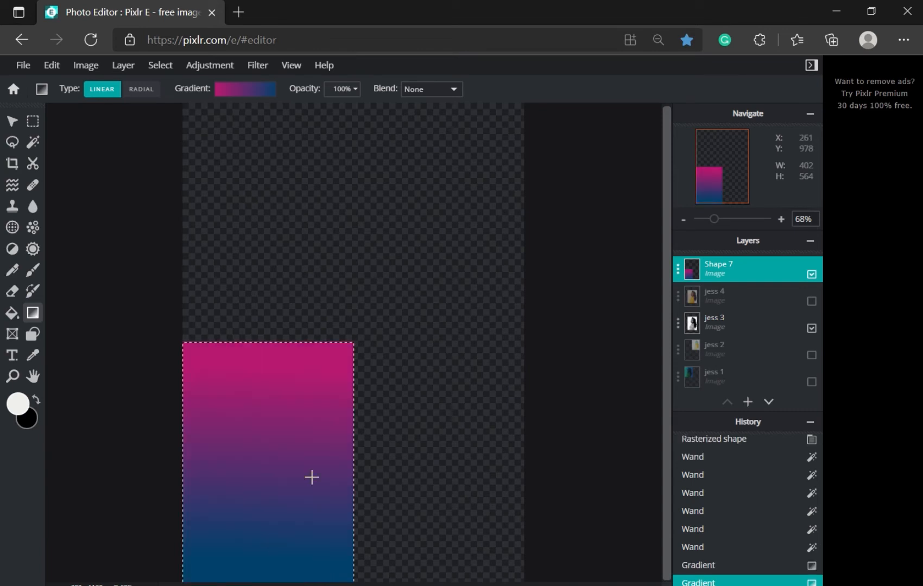
left_click_drag(330, 379, 209, 543)
left_click_drag(220, 386, 272, 411)
left_click_drag(214, 490, 317, 494)
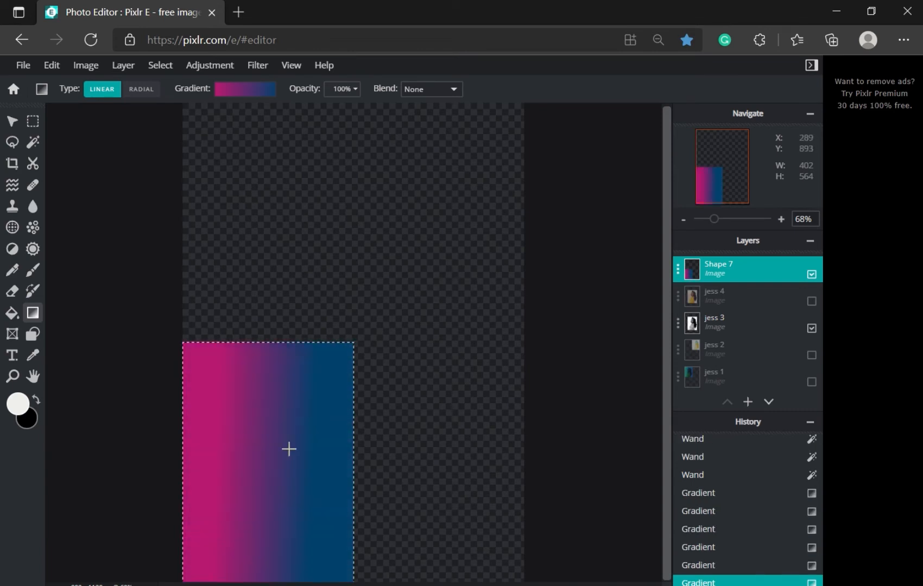
left_click_drag(286, 418, 277, 546)
left_click_drag(208, 420, 307, 527)
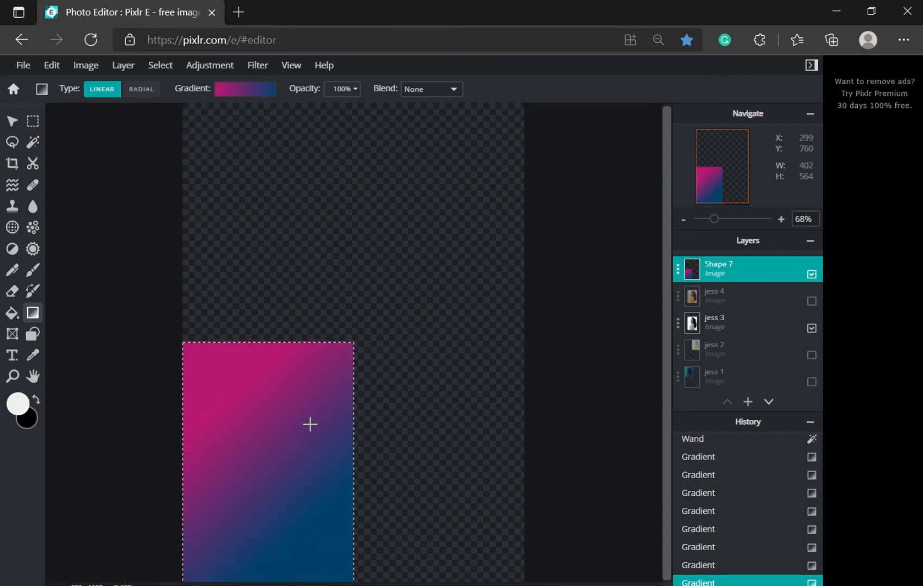
left_click_drag(307, 423, 257, 512)
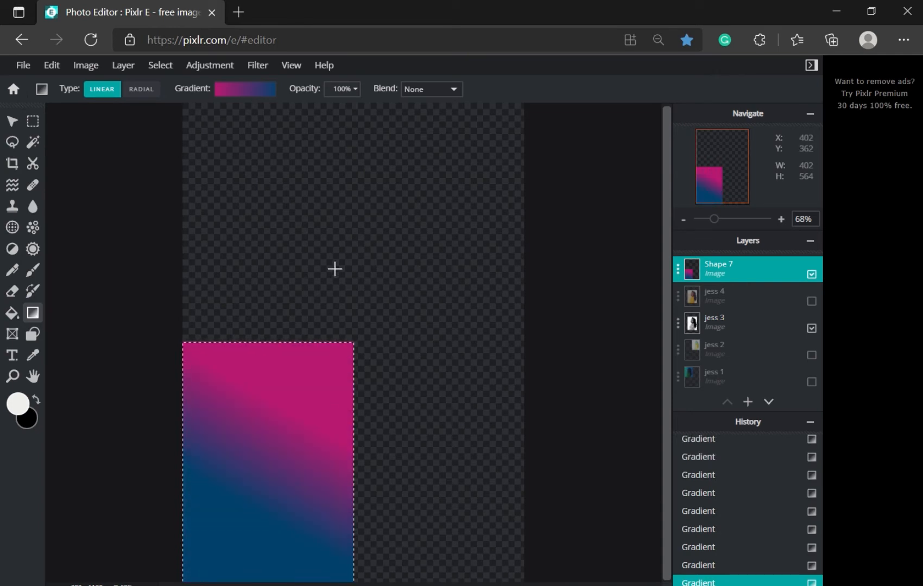
Step: Switch the gradient to Radial and draw a large magenta-centred radial fill in the rectangle
left_click(432, 93)
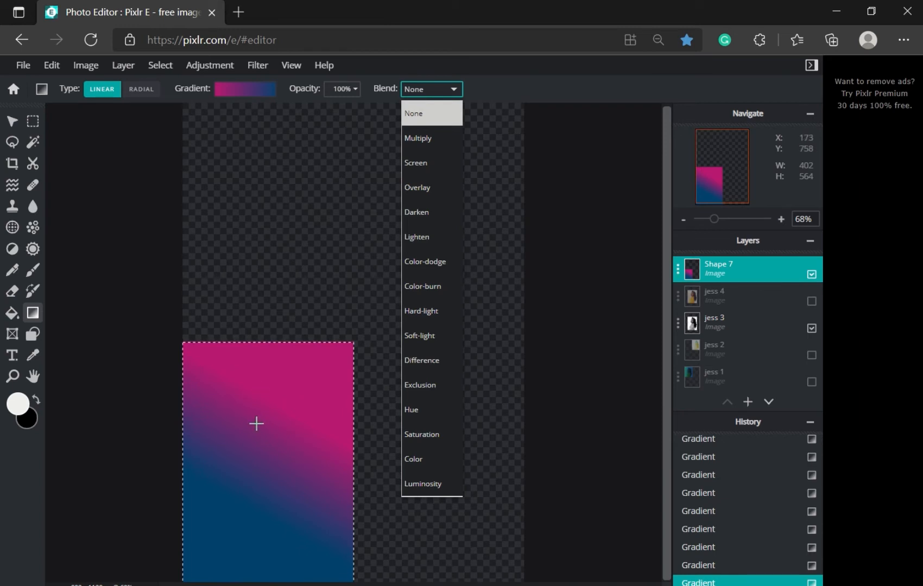
left_click(139, 92)
left_click(138, 92)
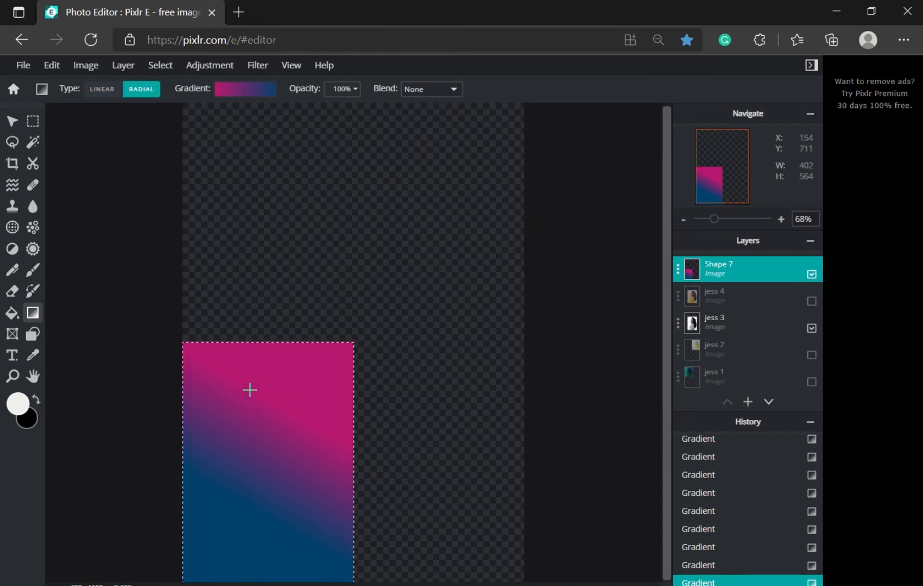
left_click_drag(249, 389, 323, 386)
left_click_drag(264, 470, 339, 351)
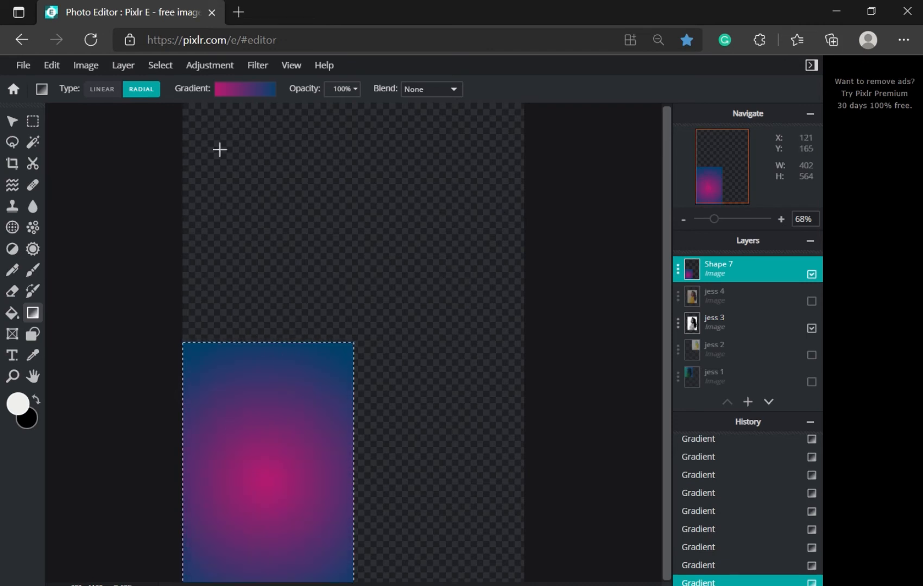
Step: Try Multiply, Screen and Overlay gradient blending, keep Overlay, and deselect with Ctrl+D
left_click(449, 89)
left_click(428, 139)
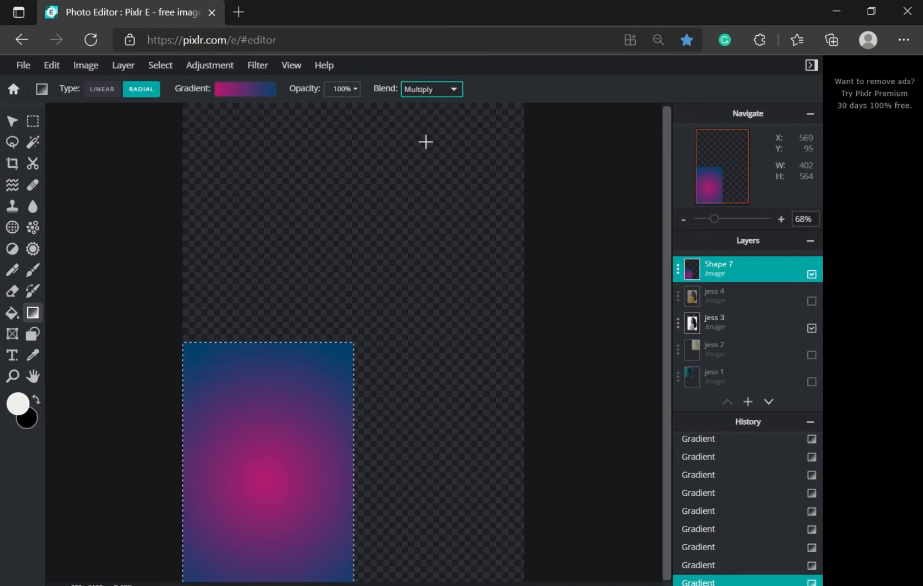
left_click(444, 91)
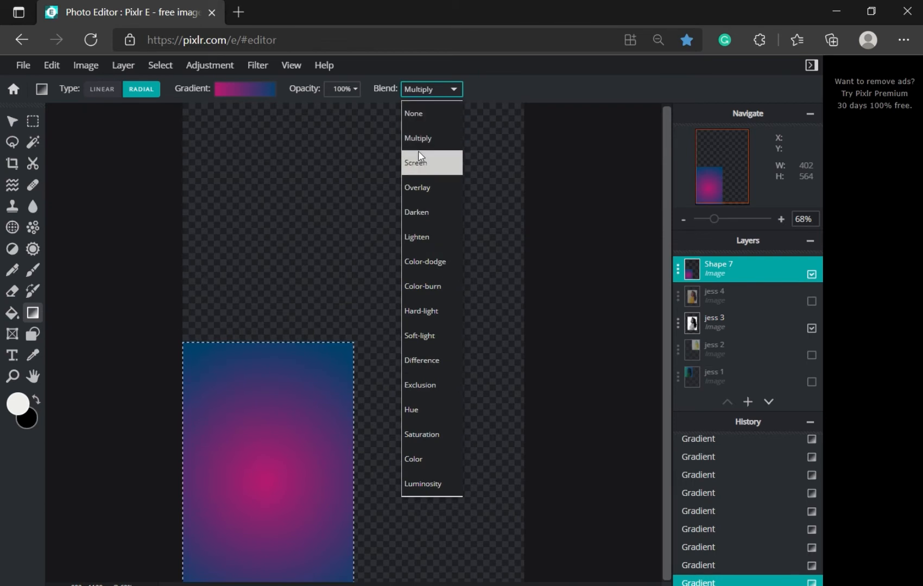
left_click(419, 159)
left_click(438, 92)
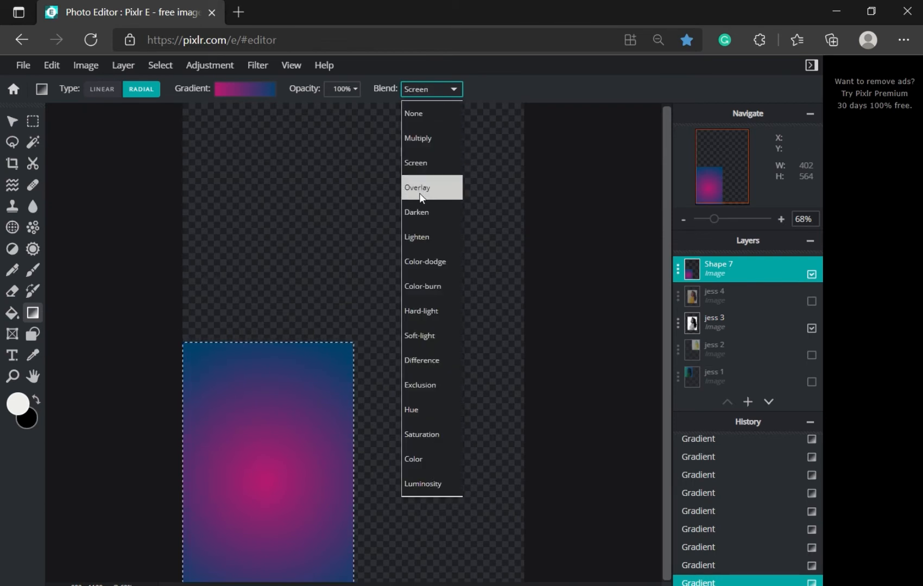
left_click(422, 190)
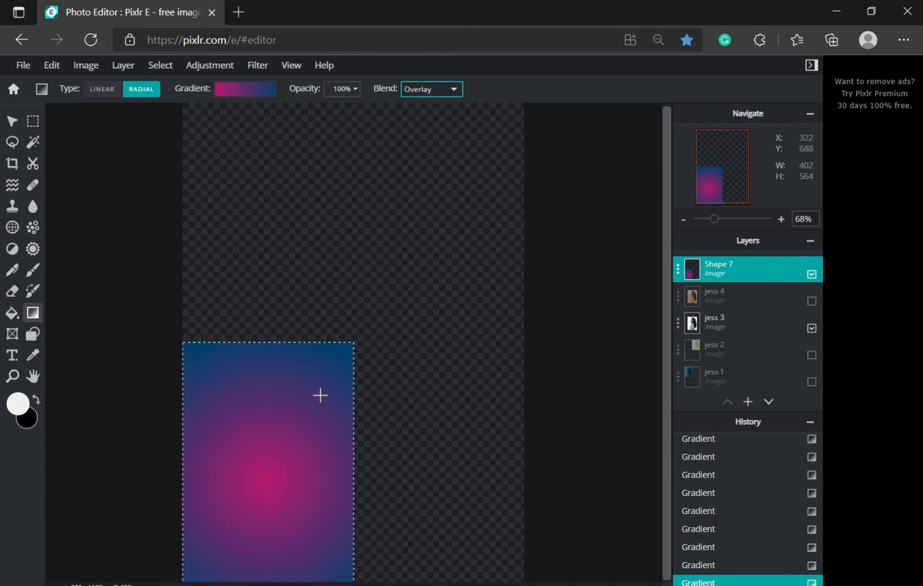
key("ctrl+d")
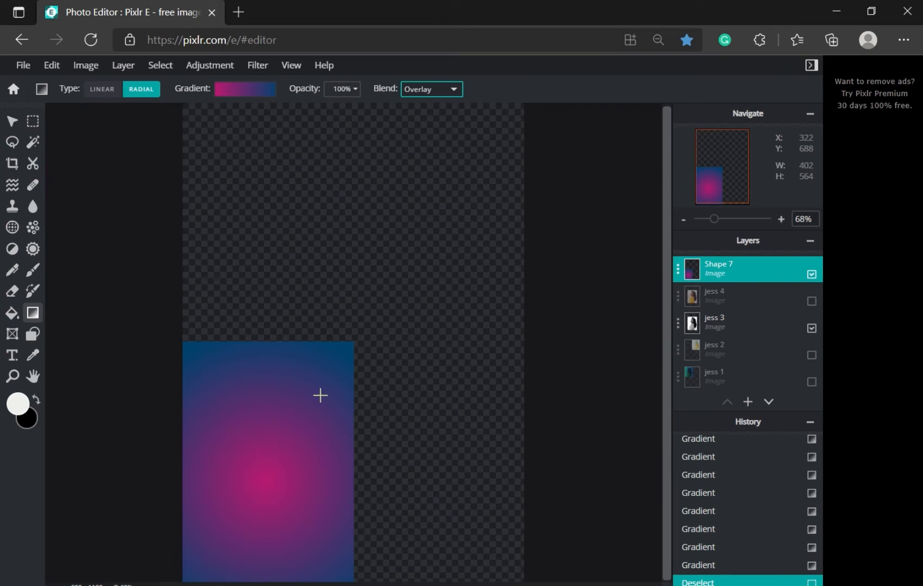
Step: Set the Shape 7 layer's blend mode to Multiply in its layer settings
left_click(13, 121)
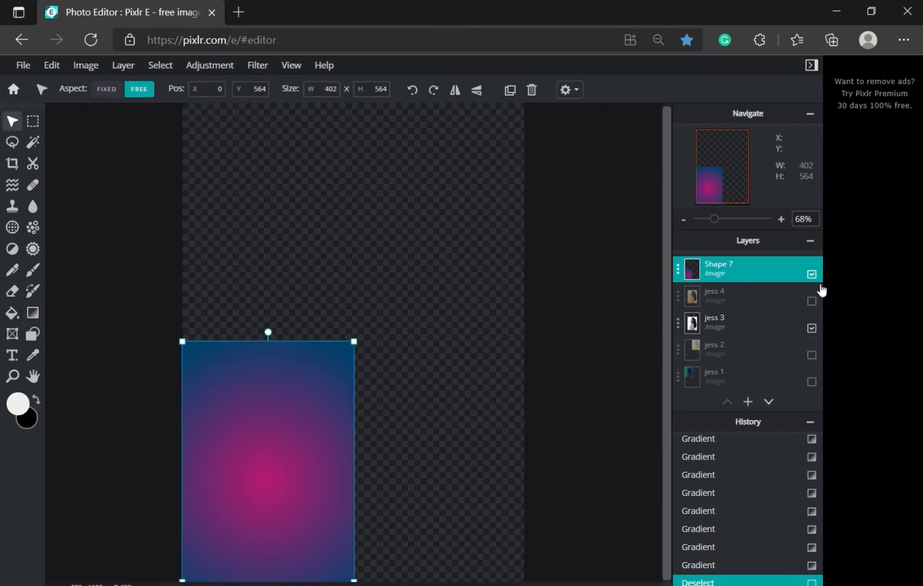
left_click(742, 270)
left_click(656, 323)
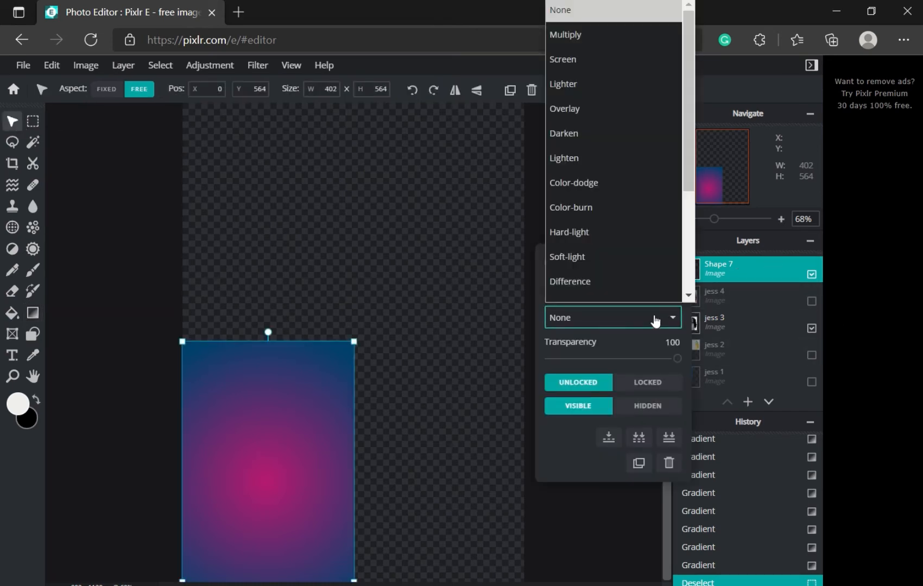
scroll(590, 85, "down", 1)
left_click(571, 27)
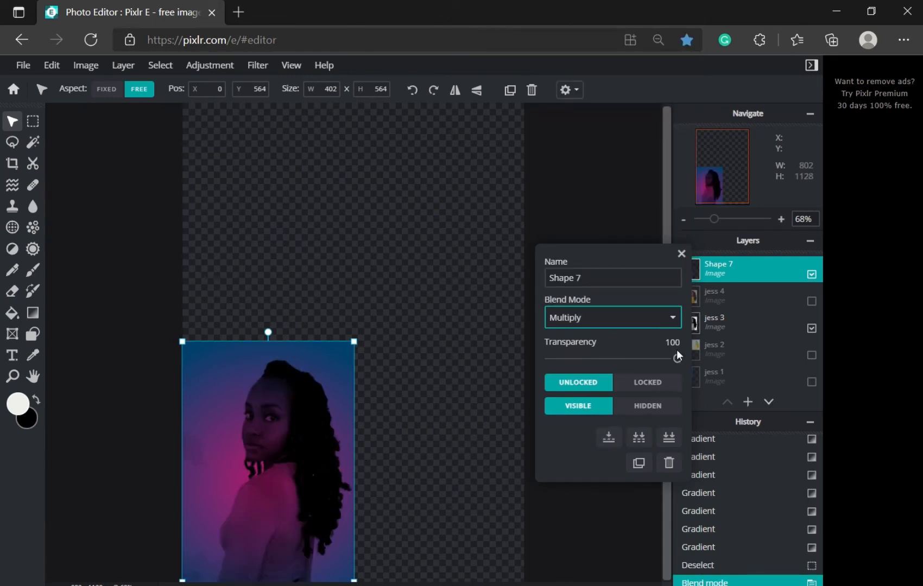
left_click(673, 325)
scroll(600, 66, "down", 1)
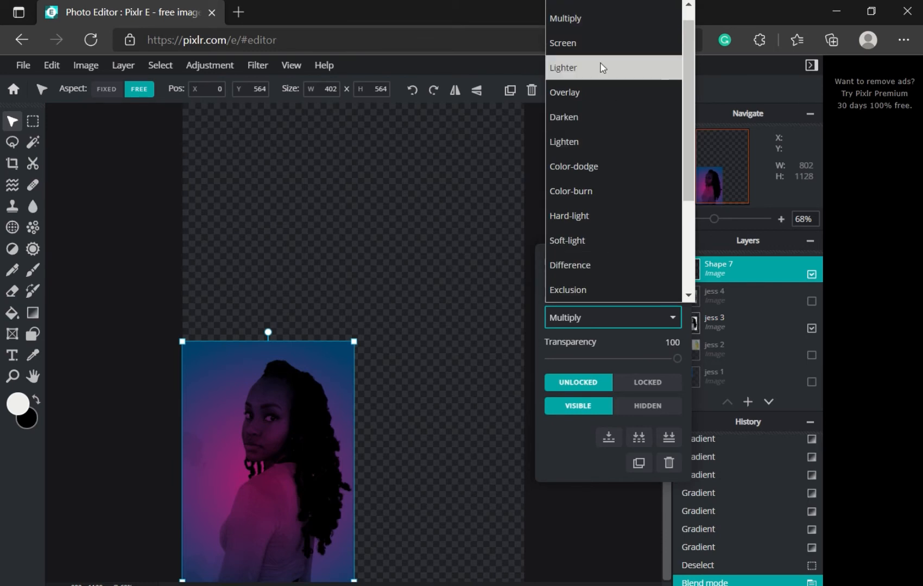
left_click(583, 23)
Step: Preview Darken, Hue, Screen and other blend modes, then settle back on Multiply
key("Down")
key("Down")
key("Down")
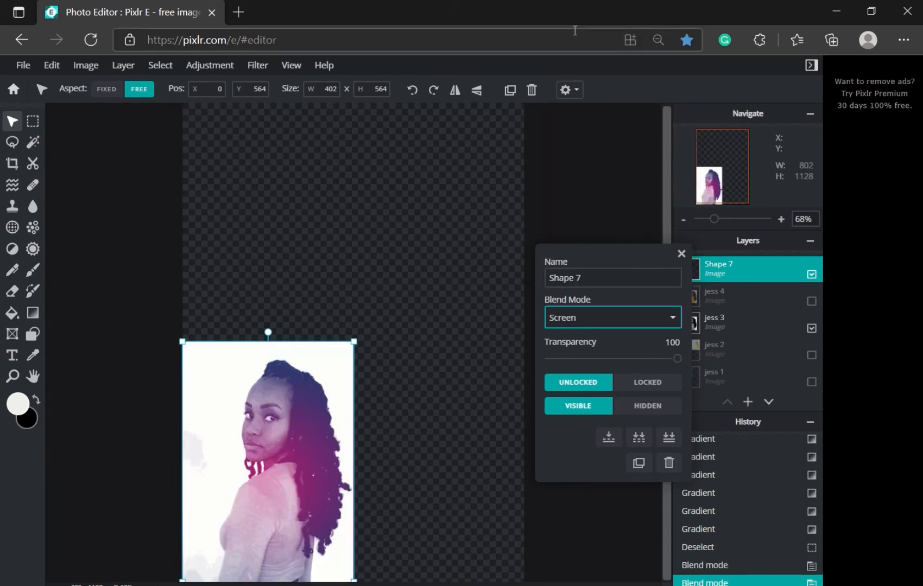
key("Down")
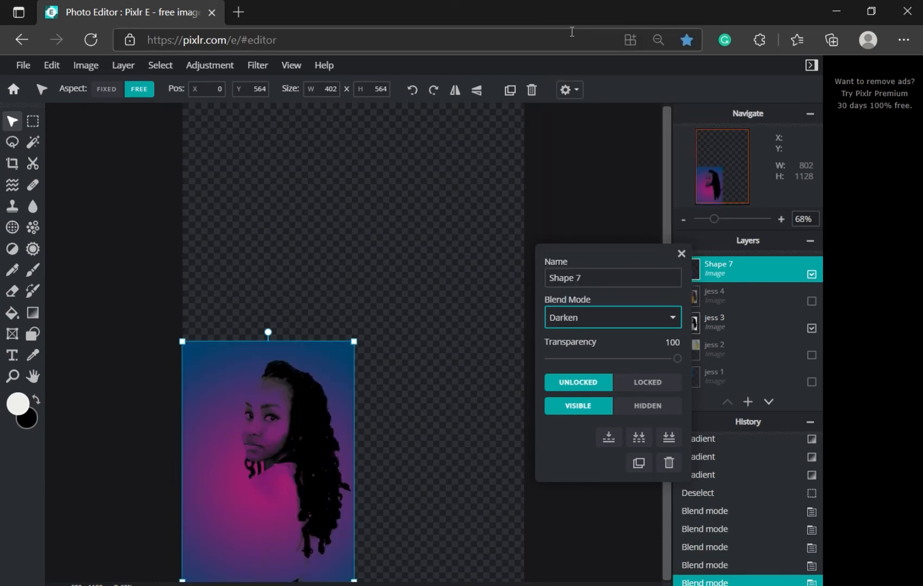
key("Down")
key("Down")
key("Down")
key("Down")
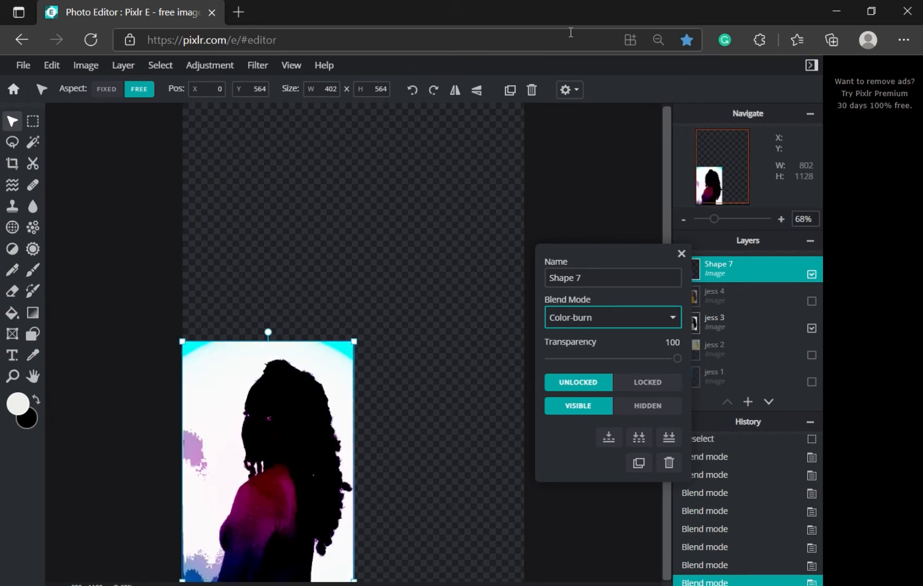
key("Down")
key("Down")
key("Down")
key("Down")
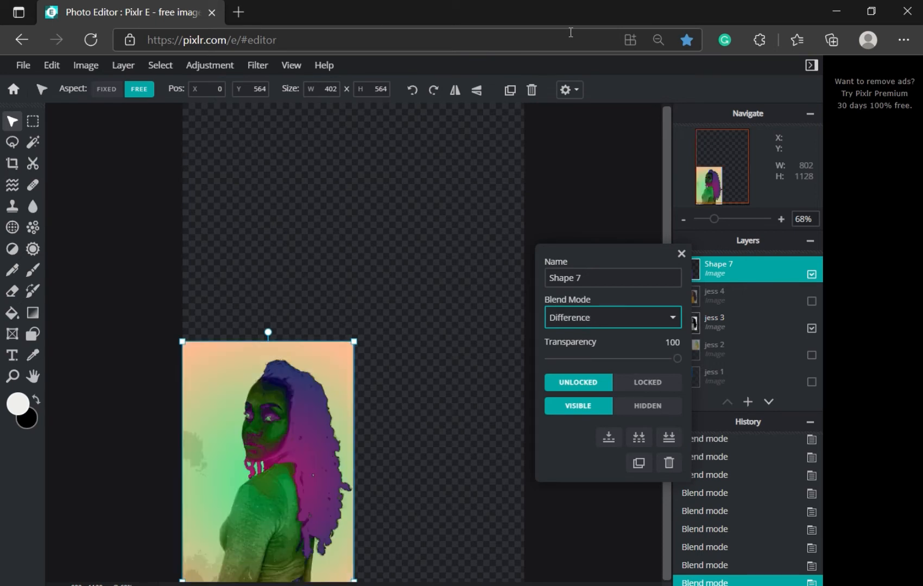
key("Down")
key("Down")
key("Down")
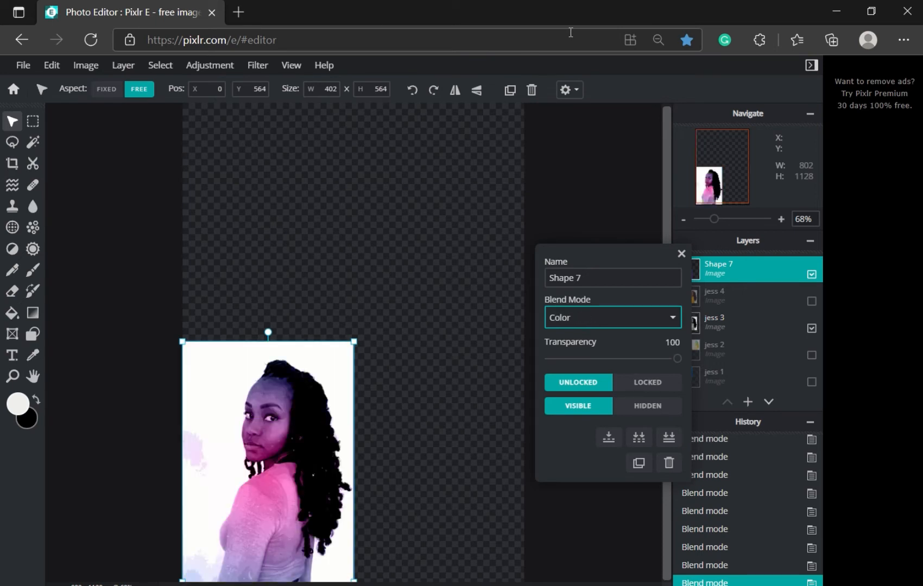
key("Up")
key("Up")
key("Up")
key("Up")
key("Up")
key("Up")
key("Up")
key("Up")
key("Up")
key("Up")
key("Up")
key("Up")
key("Up")
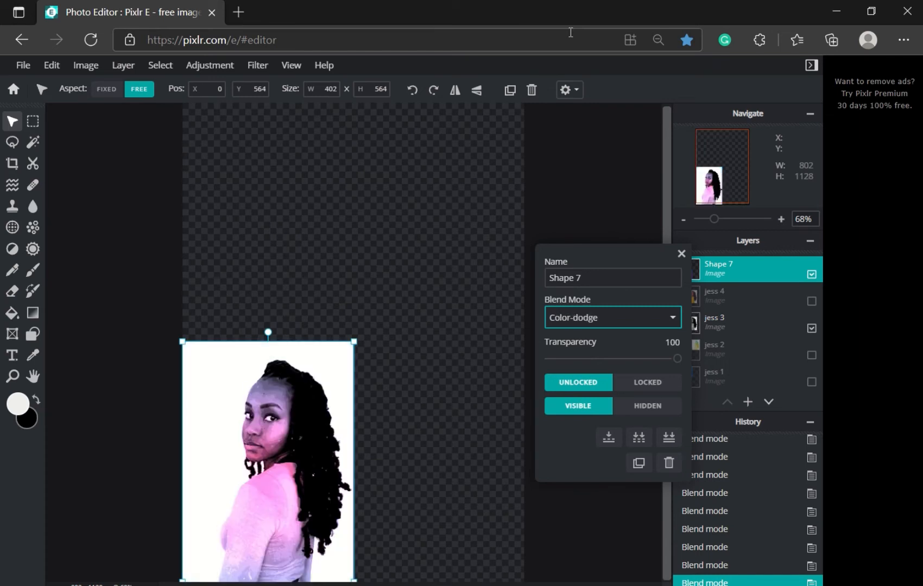
key("Up")
key("Up")
key("Up")
key("Up")
key("Up")
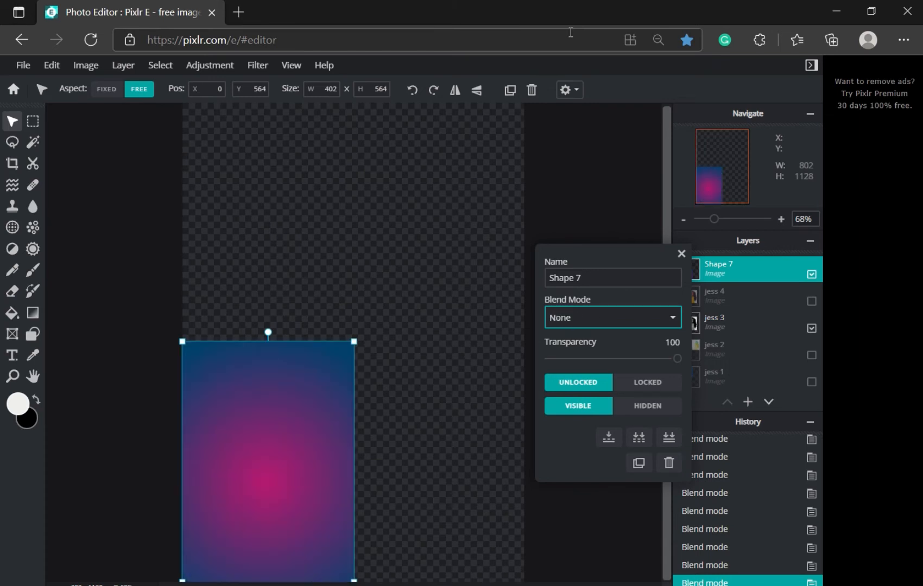
key("Down")
key("Down")
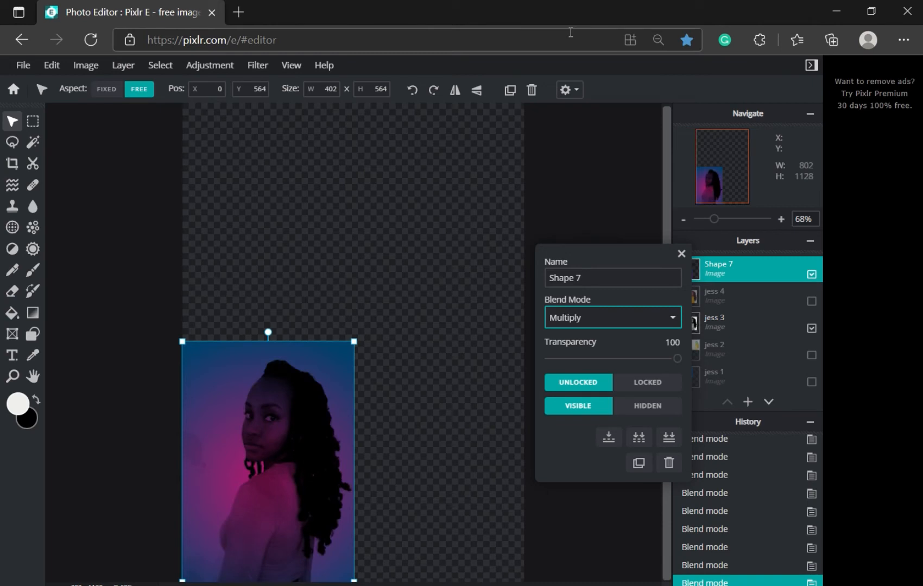
key("Down")
key("Down")
key("Down")
key("Up")
key("Up")
key("Up")
Step: Apply Brightness/Contrast to Shape 7 with brightness 45 and contrast -7
left_click(681, 254)
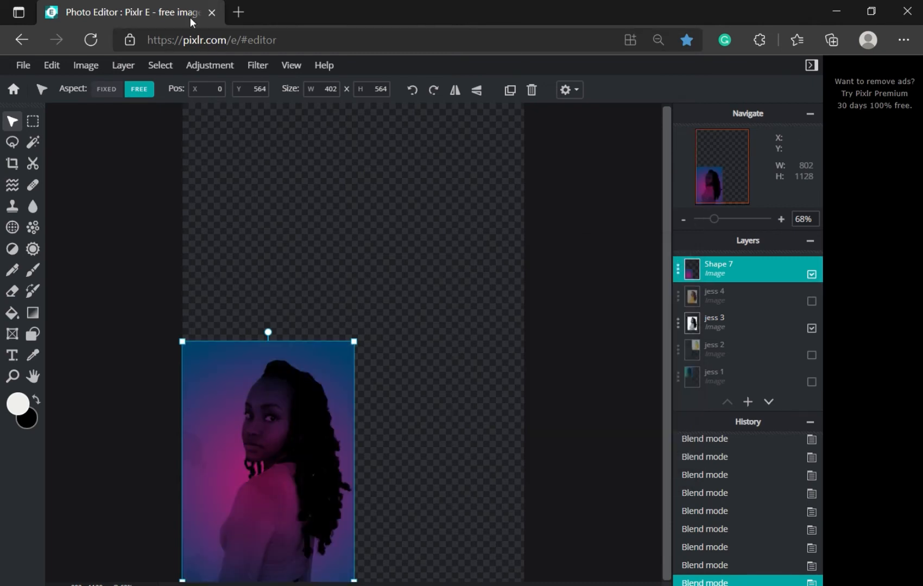
left_click(208, 74)
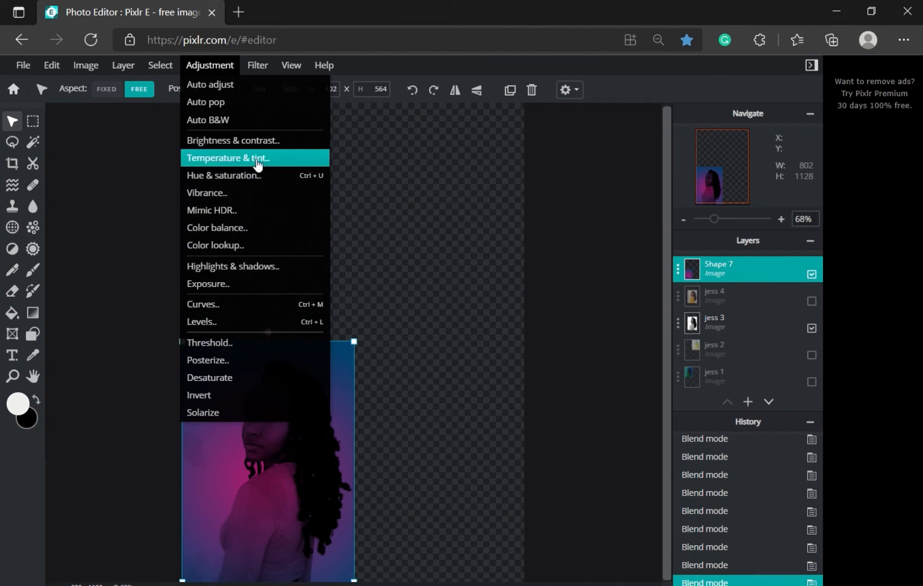
left_click(253, 143)
left_click_drag(206, 262, 495, 178)
mouse_move(466, 271)
left_mouse_down()
mouse_move(487, 281)
mouse_move(455, 281)
mouse_move(469, 280)
left_mouse_up()
left_click_drag(476, 230, 522, 218)
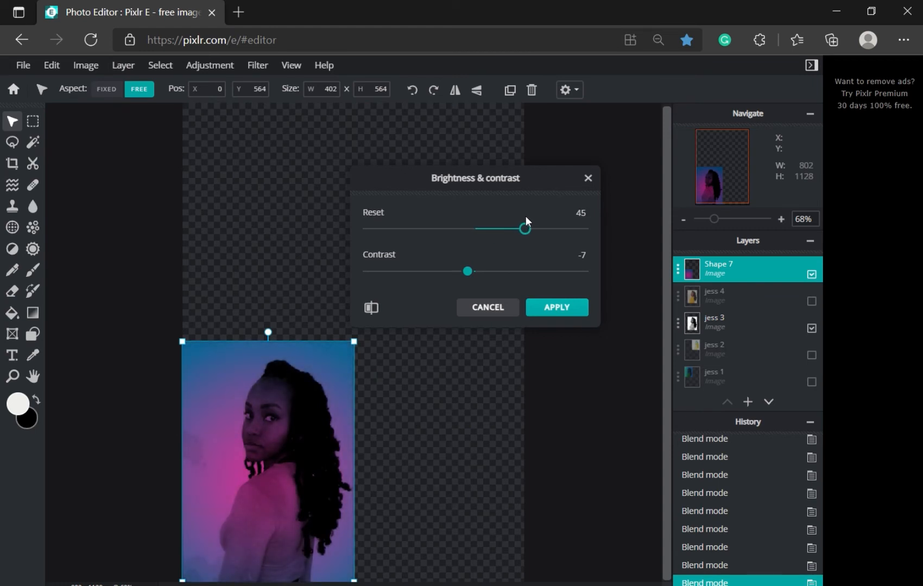
left_click(555, 308)
Step: Raise the layer's exposure to 33
left_click(227, 67)
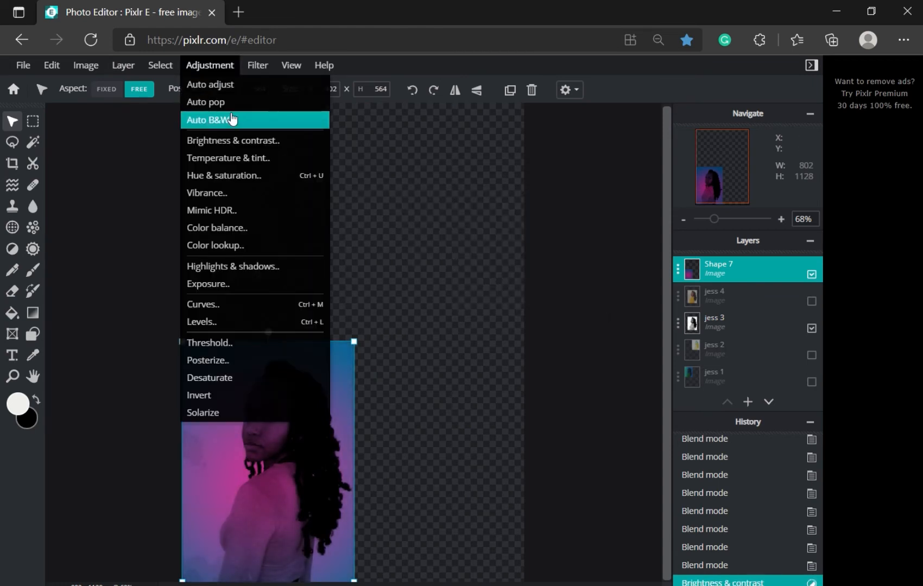
left_click(208, 68)
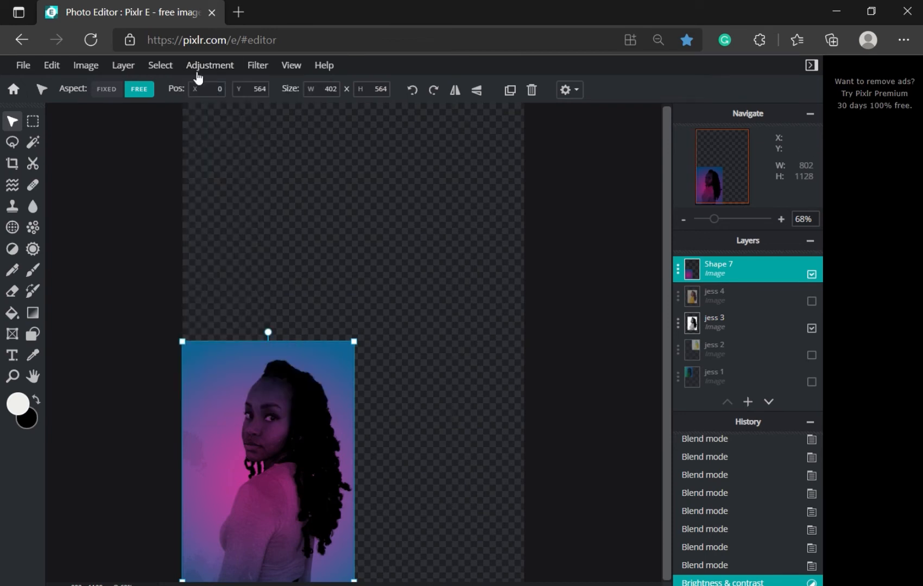
mouse_move(198, 71)
left_click(208, 284)
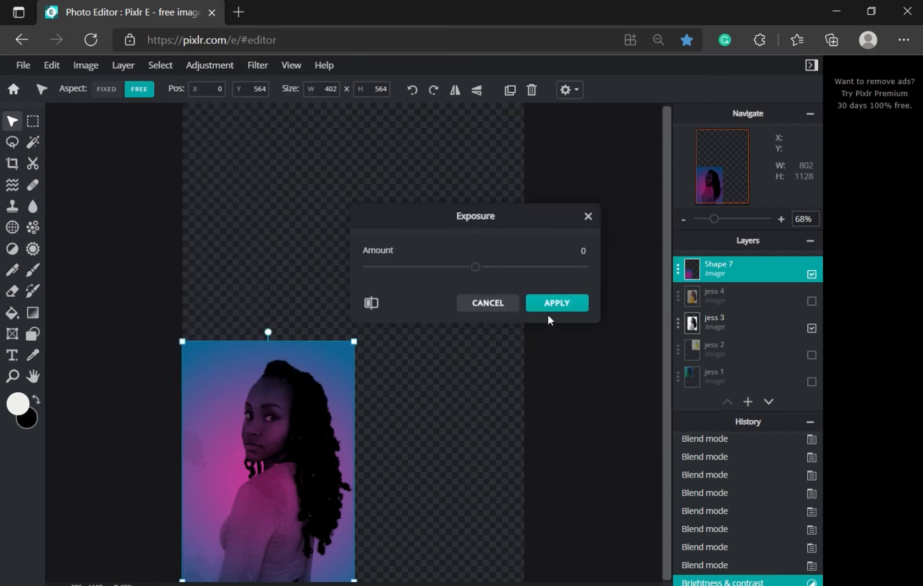
left_click_drag(475, 267, 513, 270)
left_click(536, 303)
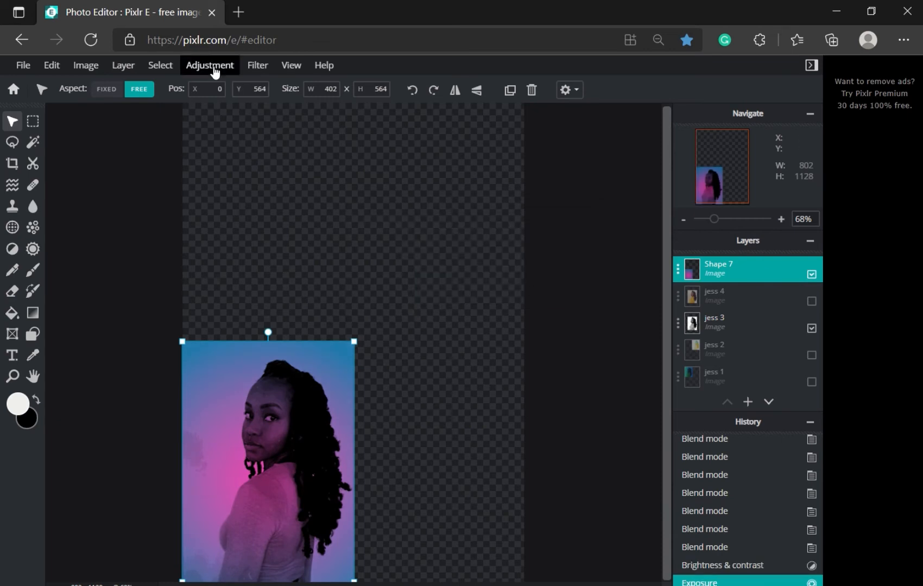
Step: Apply Levels with the white input point lowered to 214
mouse_move(214, 72)
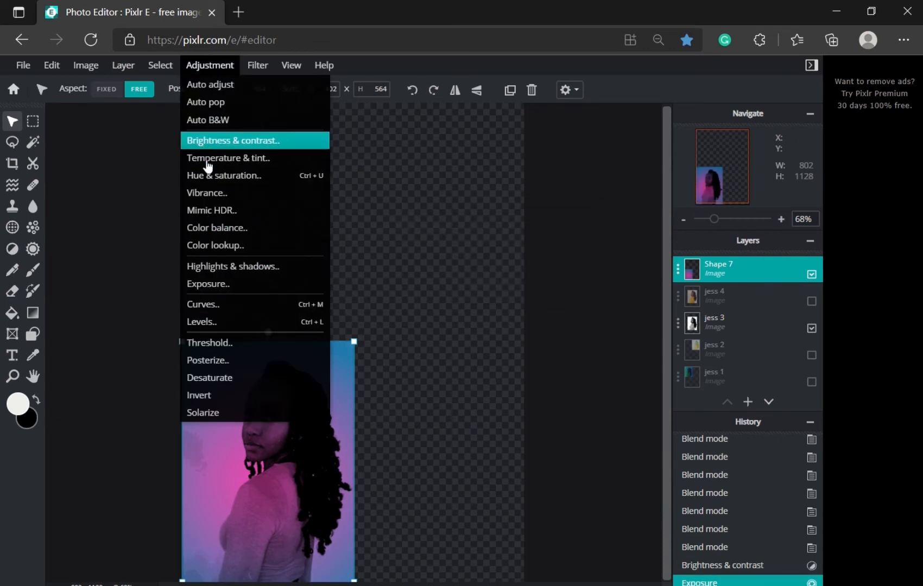
left_click(210, 322)
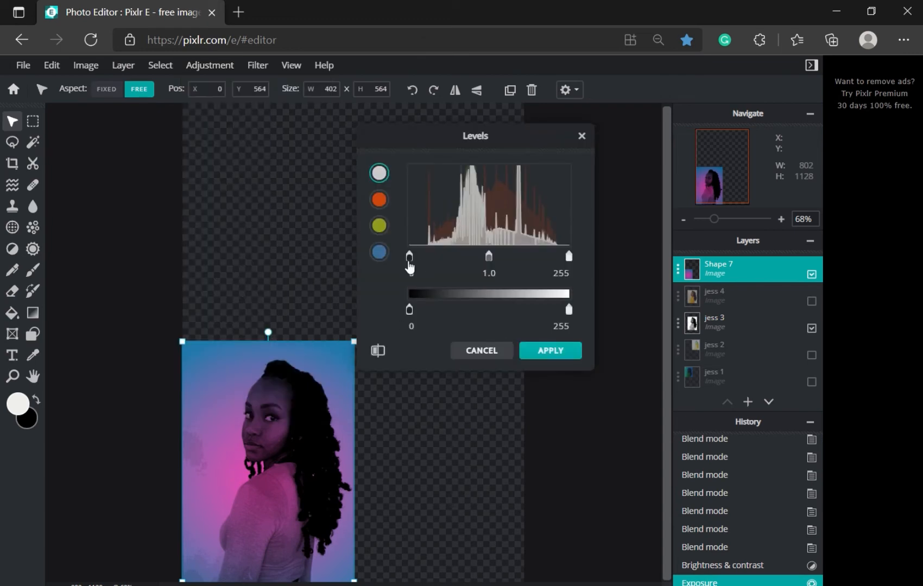
mouse_move(410, 266)
left_mouse_down()
mouse_move(443, 266)
mouse_move(410, 262)
left_mouse_up()
left_click_drag(570, 263, 545, 270)
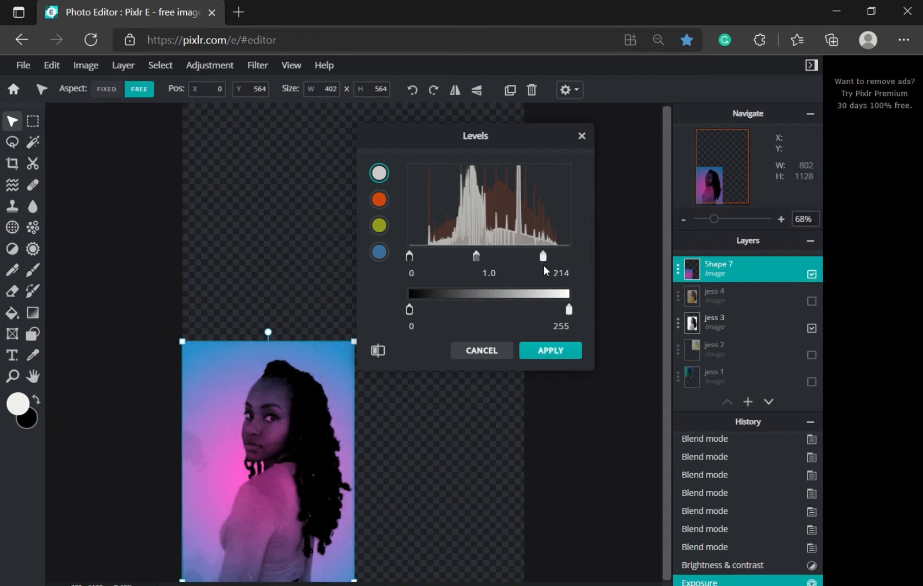
left_click(550, 350)
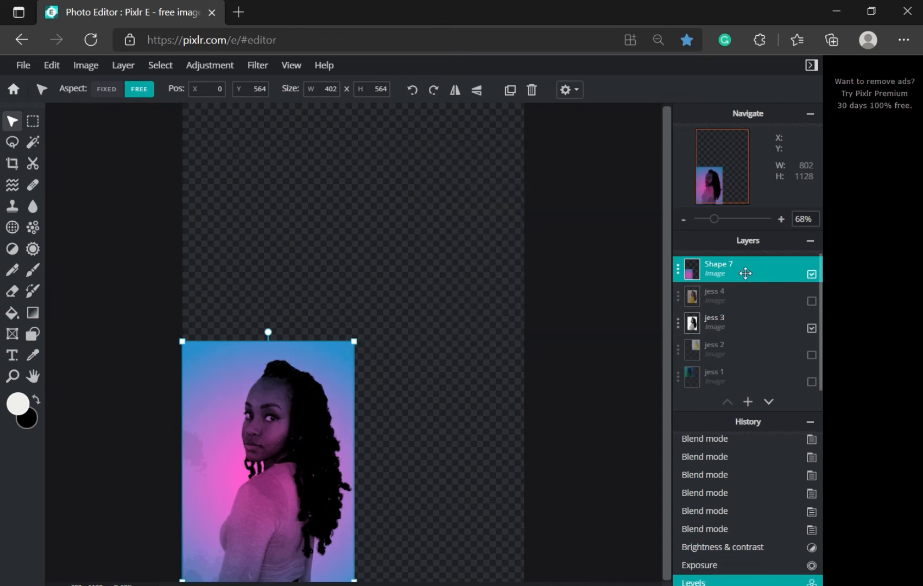
Step: Move Shape 7 below jess 4 and merge it down into the portrait layer
left_click_drag(745, 273, 754, 298)
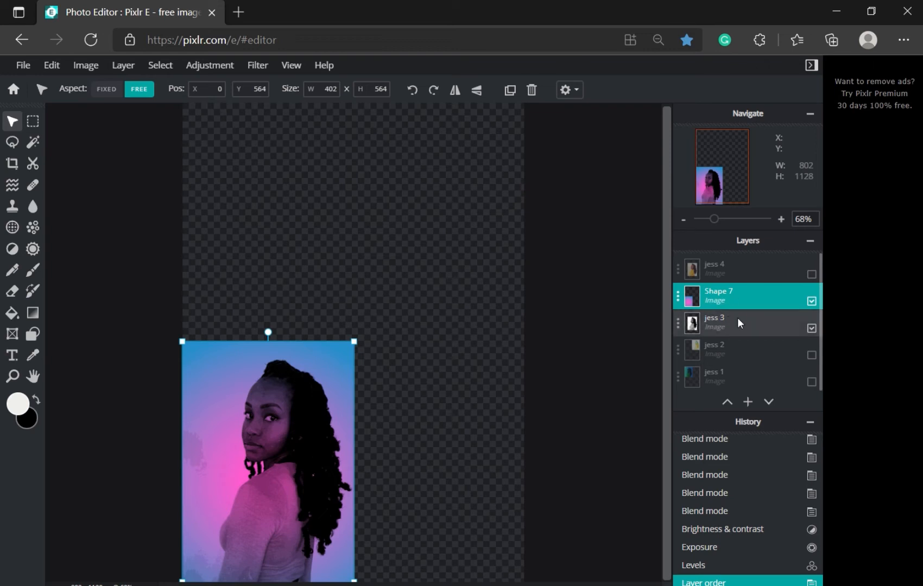
left_click(760, 293)
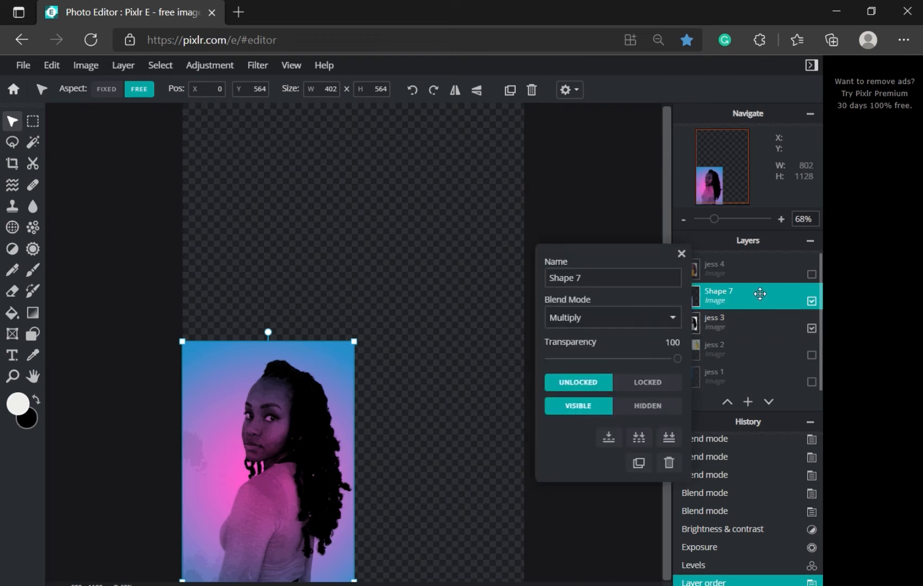
left_click(609, 437)
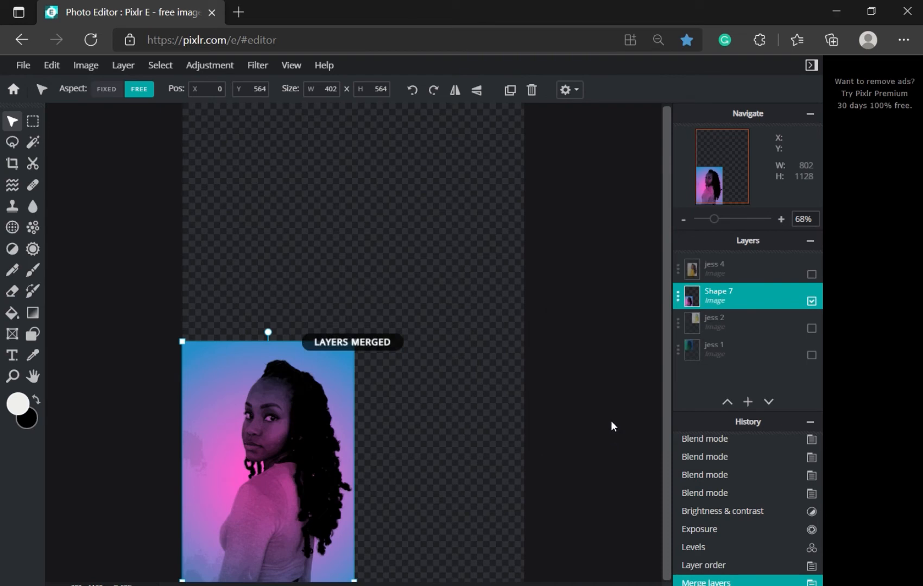
Step: Rename the merged layer to 'jess 3'
double_click(723, 297)
left_click(624, 281)
key("ctrl+a")
type("jess 3")
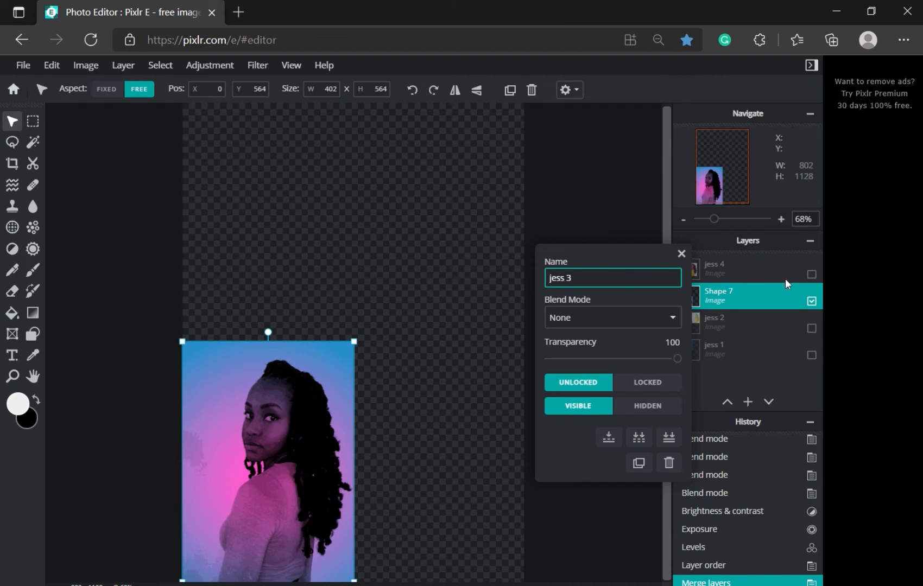
left_click(681, 254)
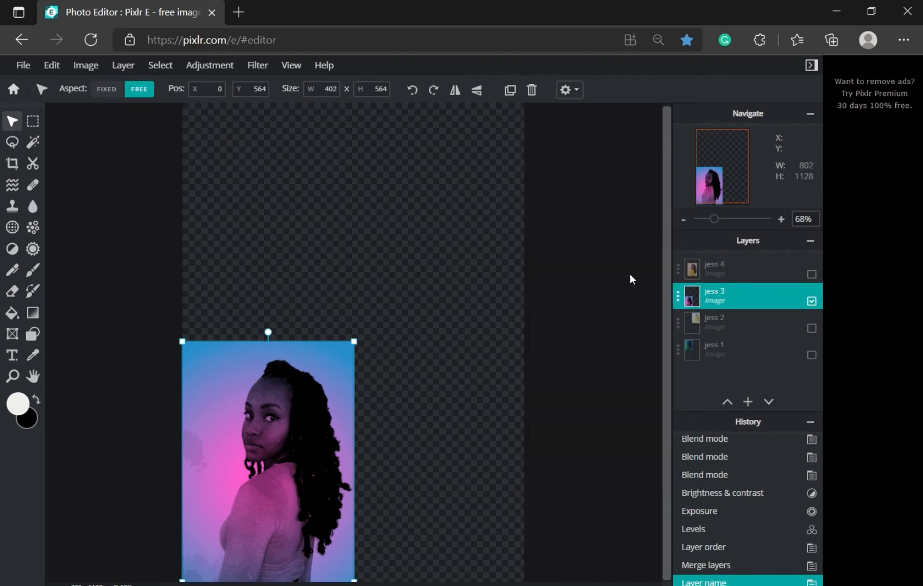
Step: Hide jess 3, show jess 4, and apply the AGNES black-and-white effect to it
left_click(812, 305)
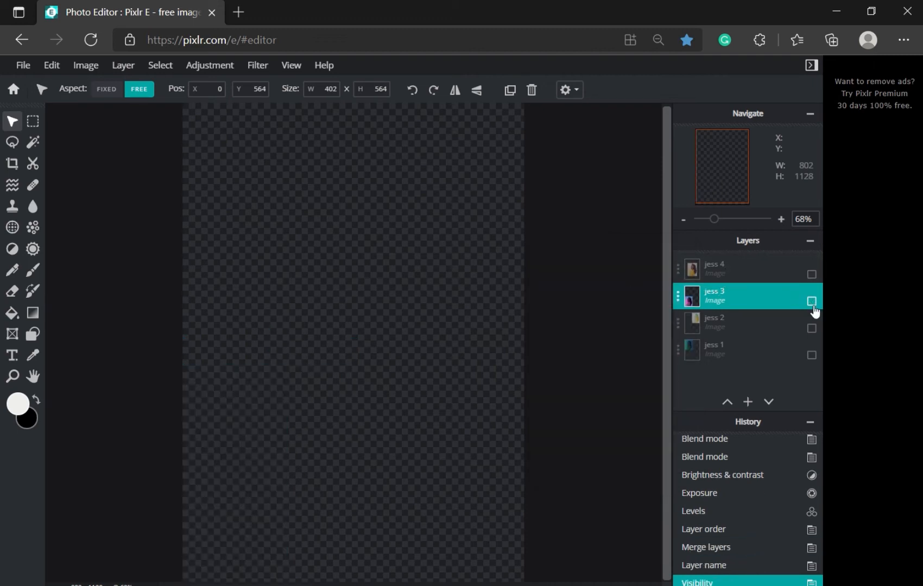
left_click(756, 265)
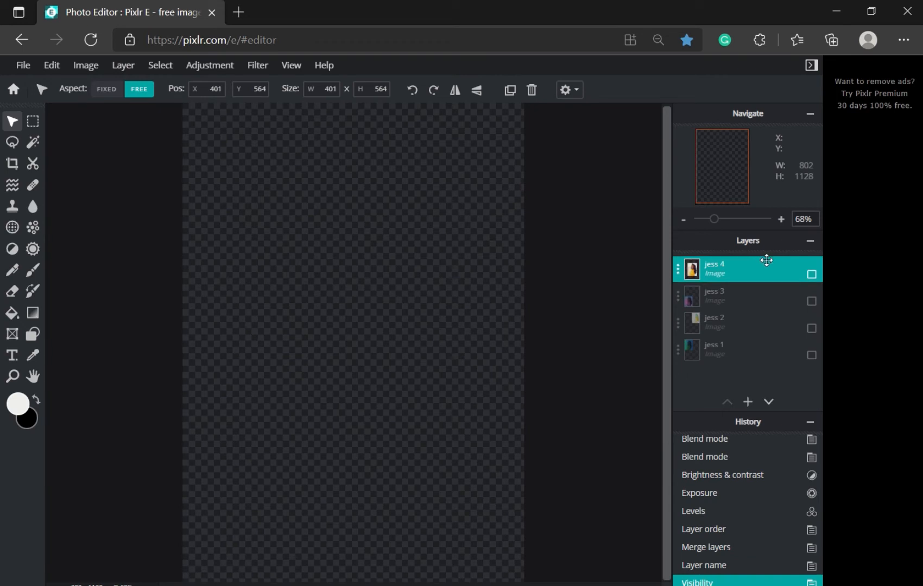
left_click(812, 274)
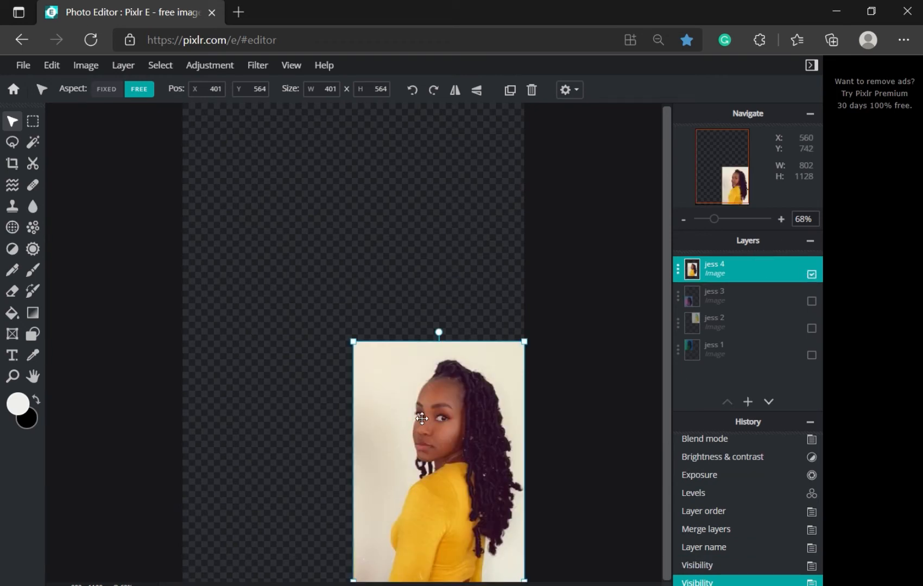
left_click(258, 66)
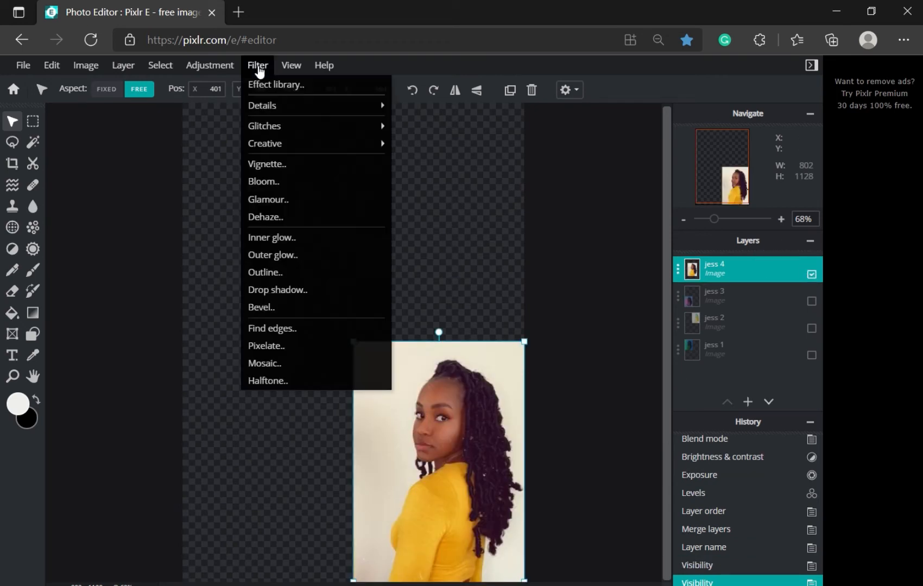
left_click(259, 84)
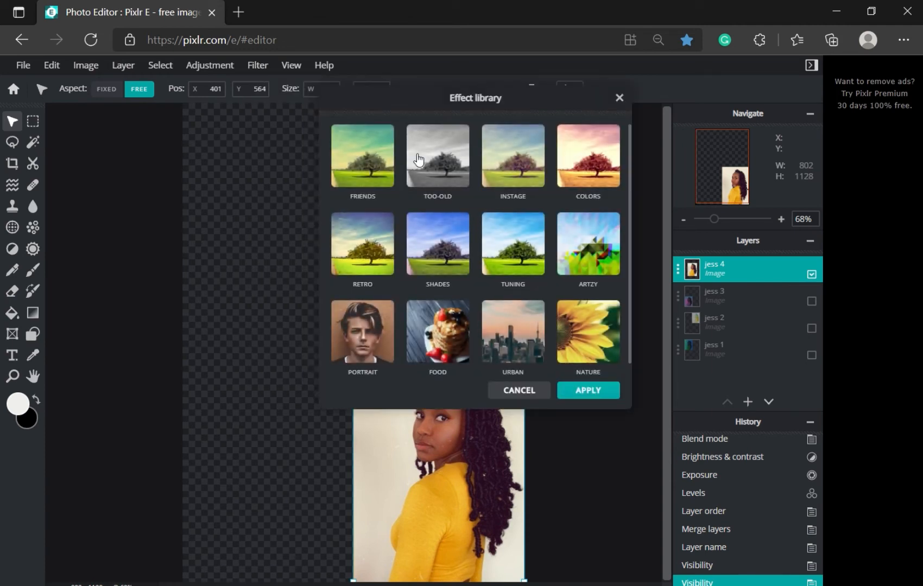
left_click(417, 160)
left_click(424, 216)
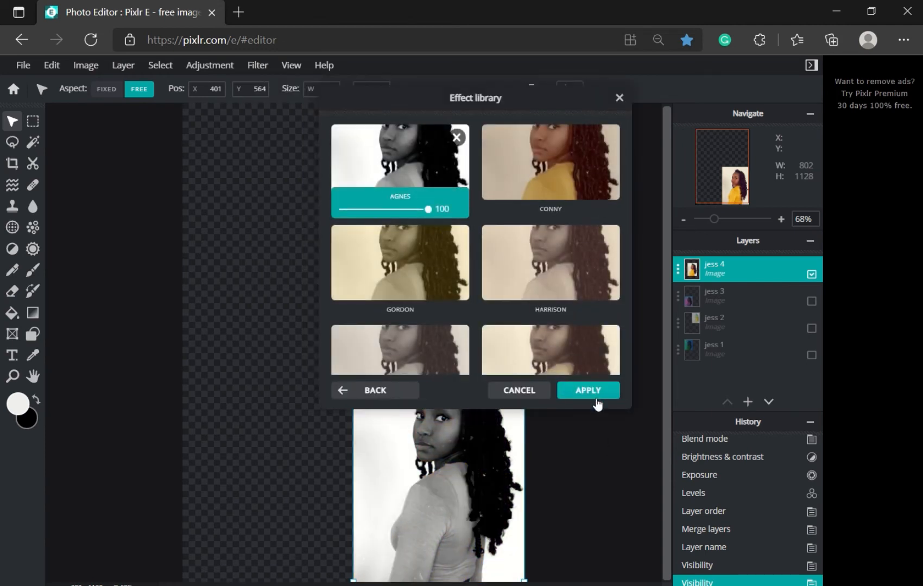
left_click(599, 395)
Step: Posterize the jess 4 portrait to 12 colours
left_click(232, 67)
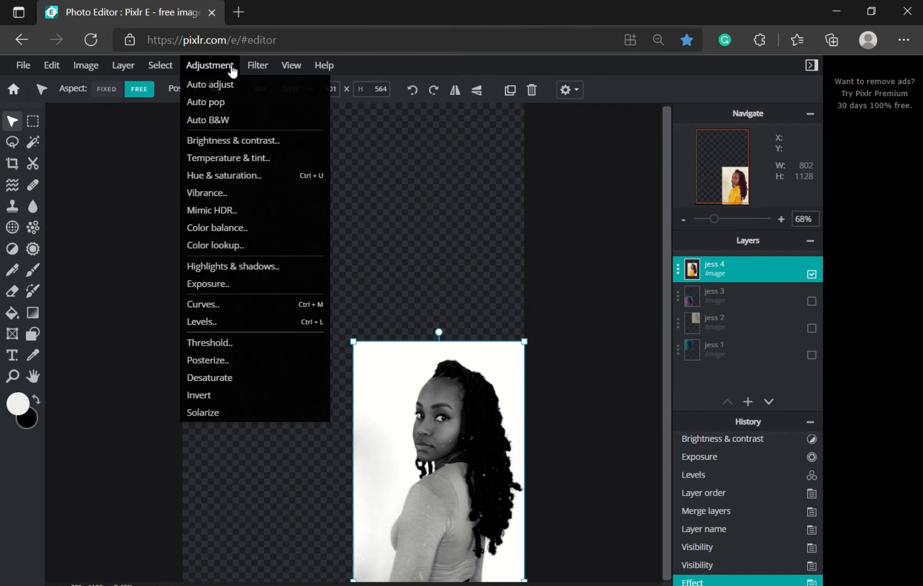
left_click(215, 360)
left_click_drag(364, 270, 462, 271)
left_click(557, 303)
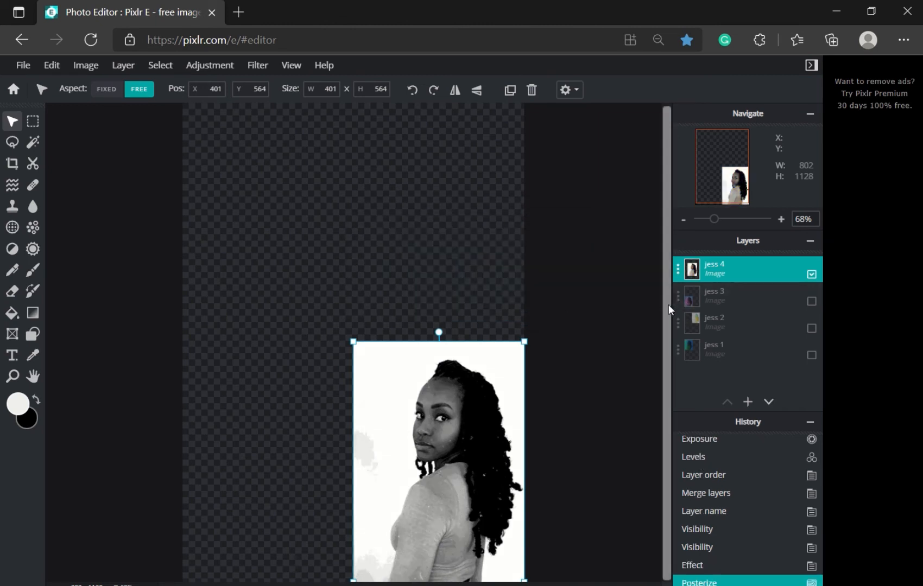
Step: Select the Fill tool, leaving its colour unchanged, and make jess 3 and jess 2 visible again
scroll(491, 481, "up", 2)
scroll(491, 481, "up", 2)
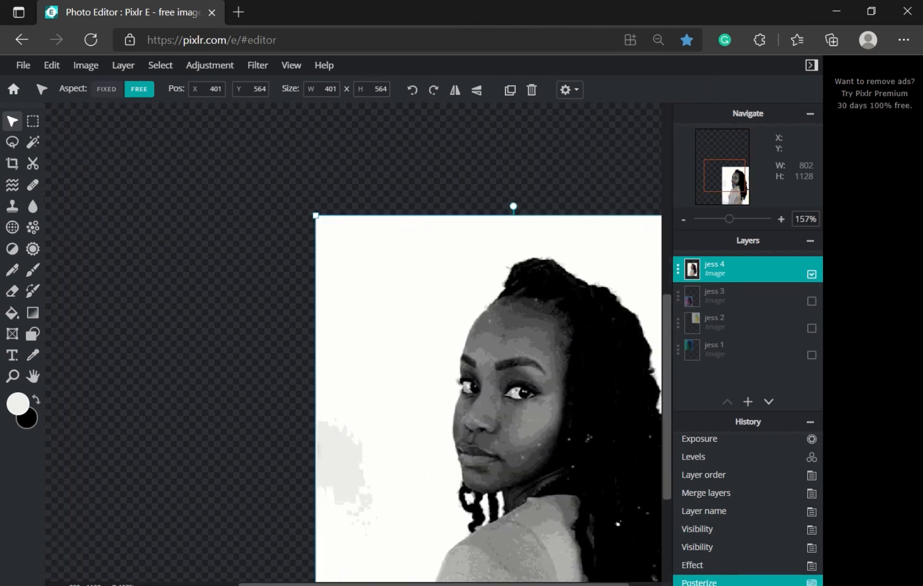
left_click_drag(669, 449, 663, 492)
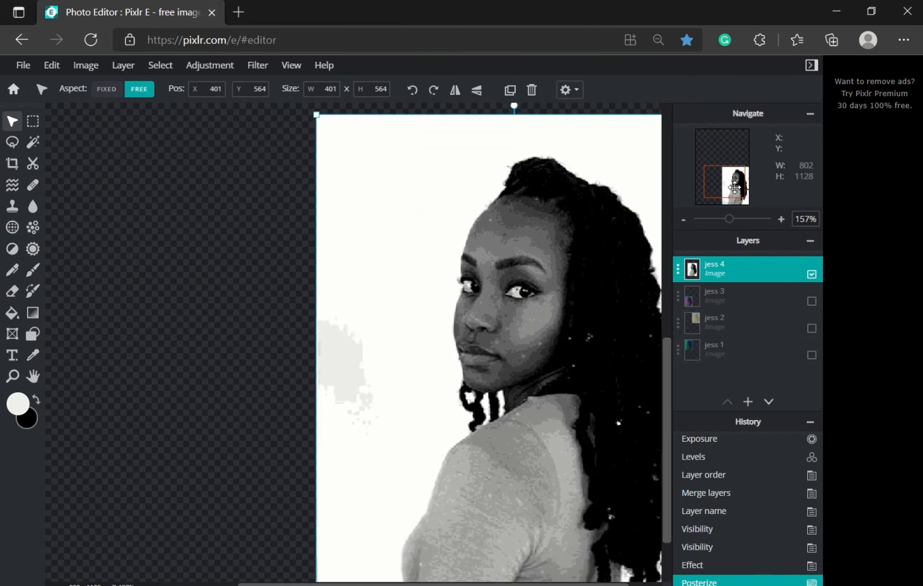
left_click_drag(737, 186, 737, 187)
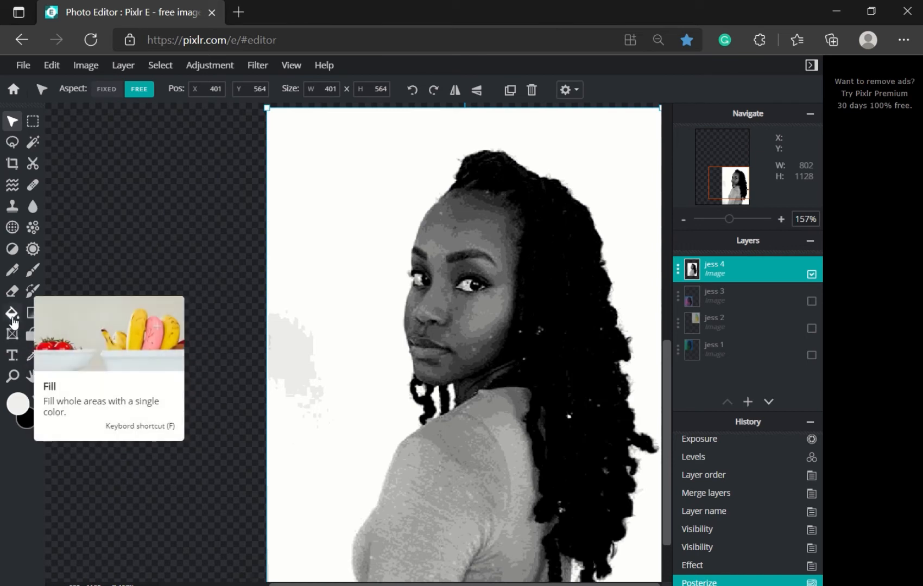
left_click(12, 319)
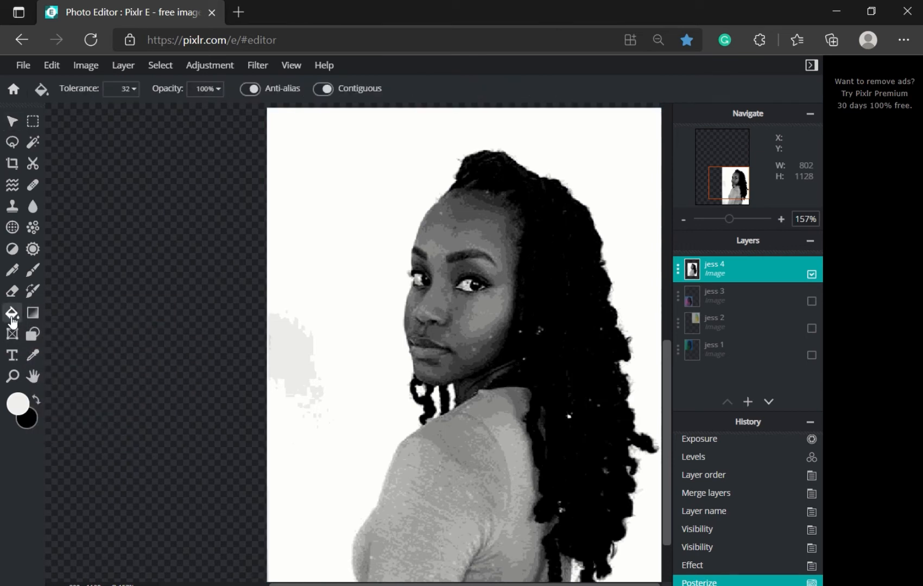
left_click(18, 407)
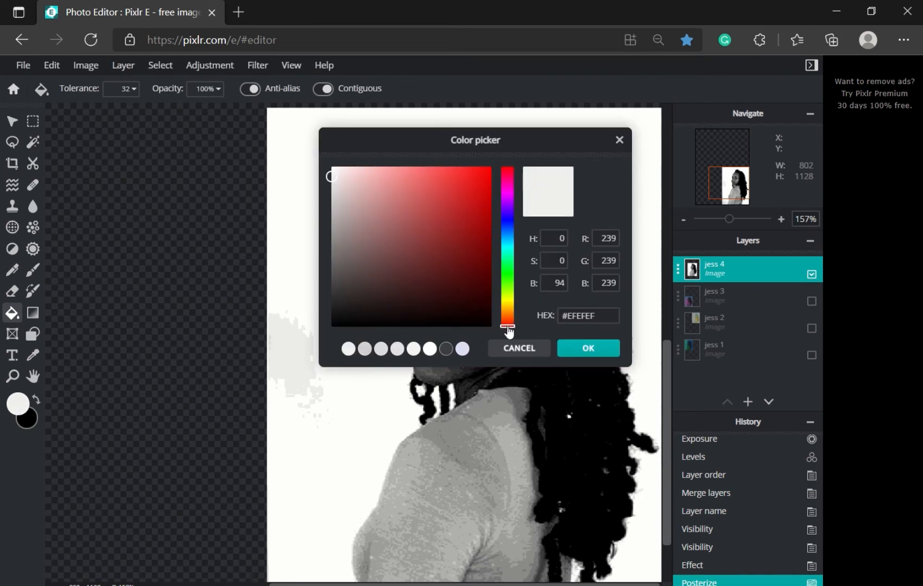
left_click(530, 350)
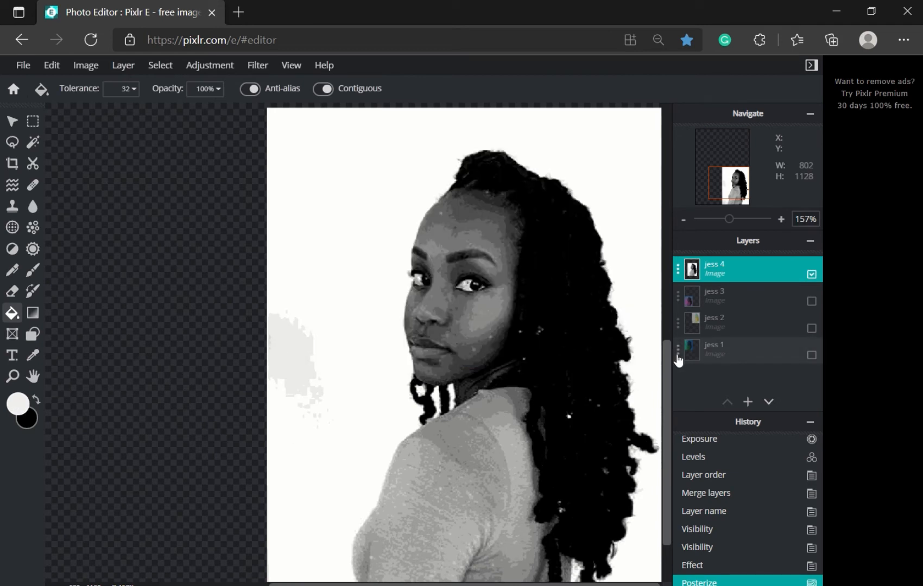
left_click(812, 300)
left_click(811, 328)
Step: Make the jess 1 layer visible again and shift the fill colour toward orange
left_click(812, 355)
scroll(537, 303, "down", 3)
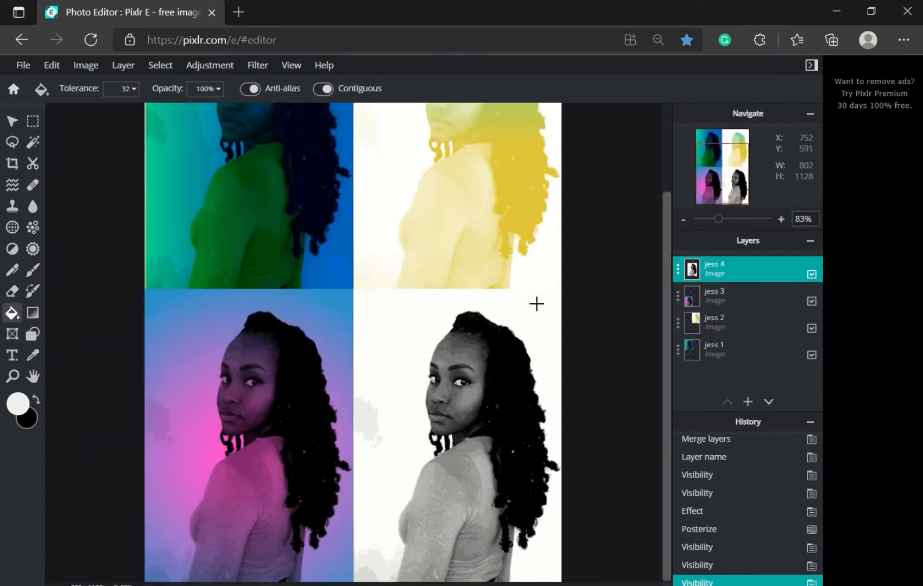
scroll(536, 303, "down", 1)
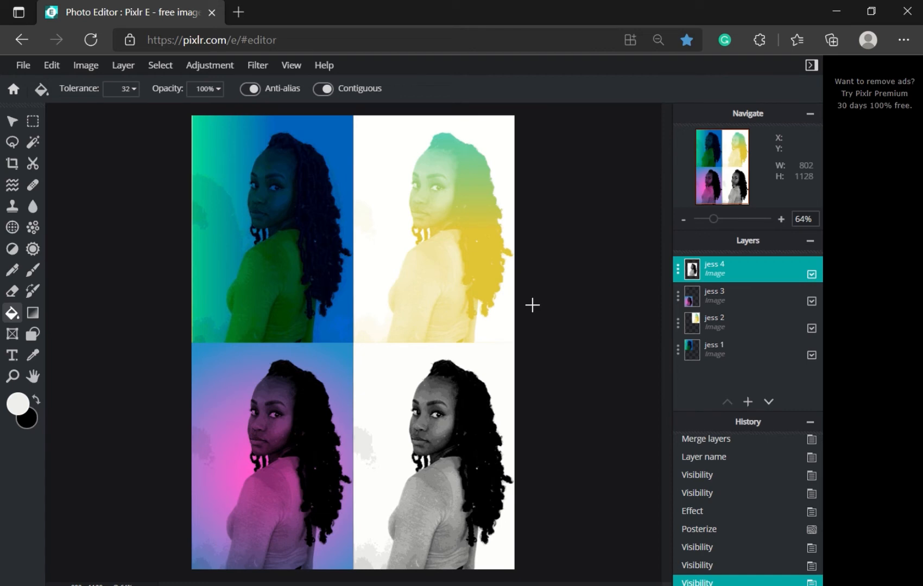
left_click(24, 399)
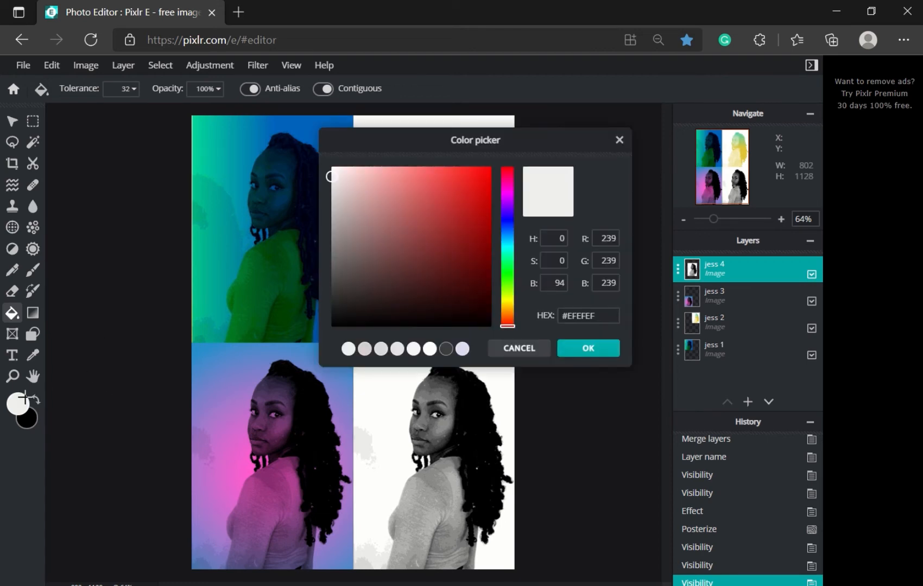
left_click_drag(466, 152, 651, 151)
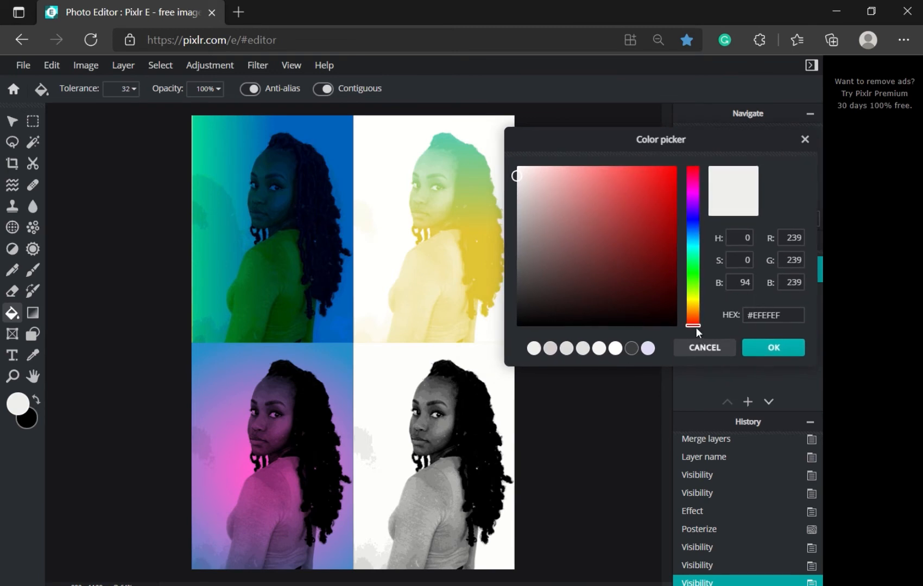
mouse_move(696, 328)
left_mouse_down()
mouse_move(696, 184)
mouse_move(695, 322)
left_mouse_up()
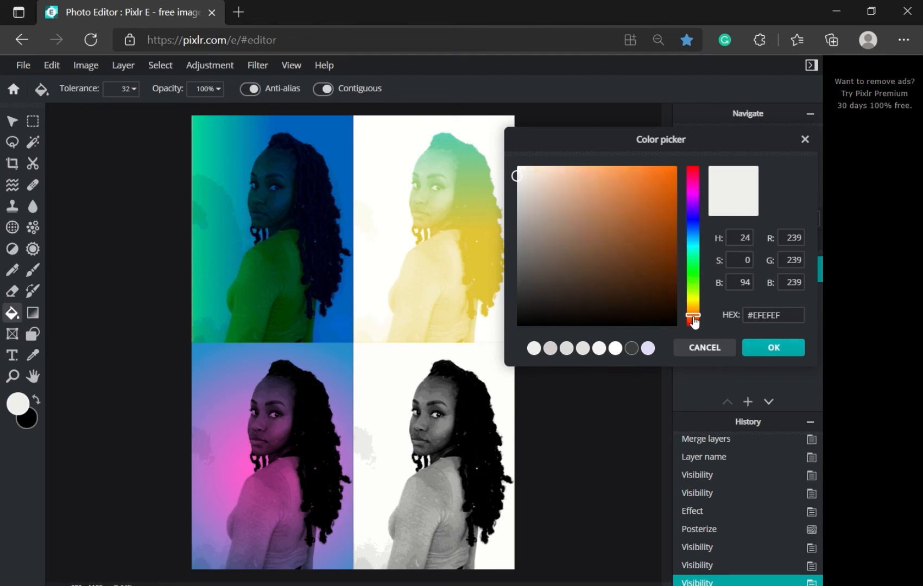
left_click(754, 350)
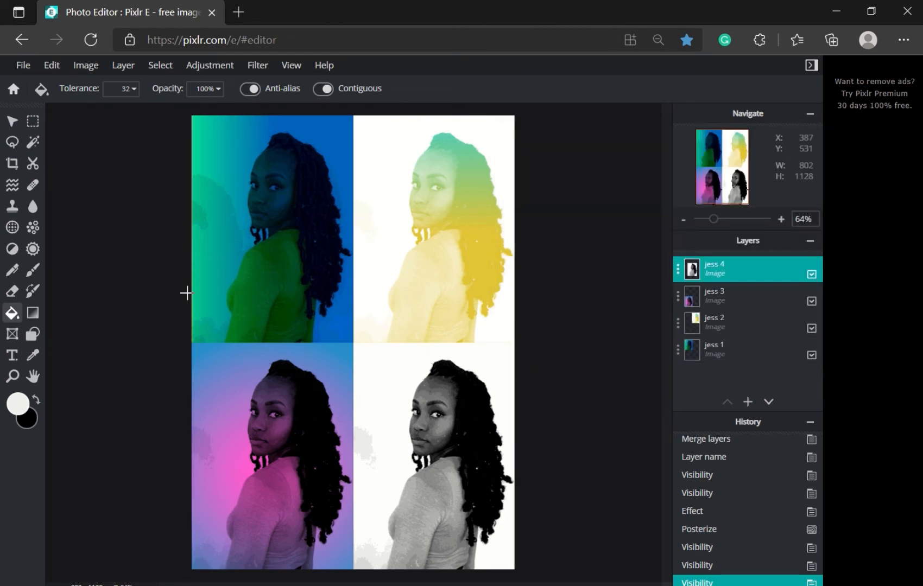
Step: Hide the jess 3, jess 2 and jess 1 portrait layers
left_click(811, 301)
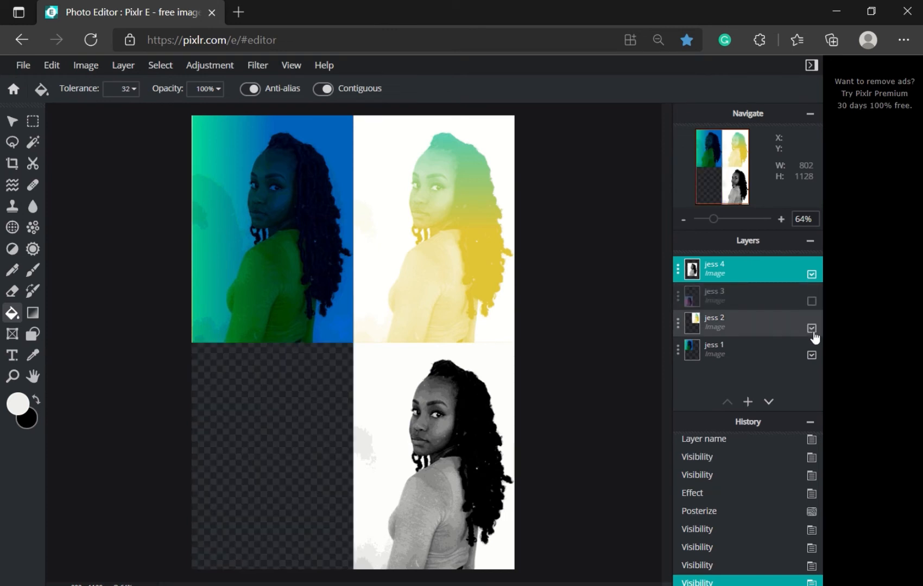
left_click(811, 328)
left_click(811, 355)
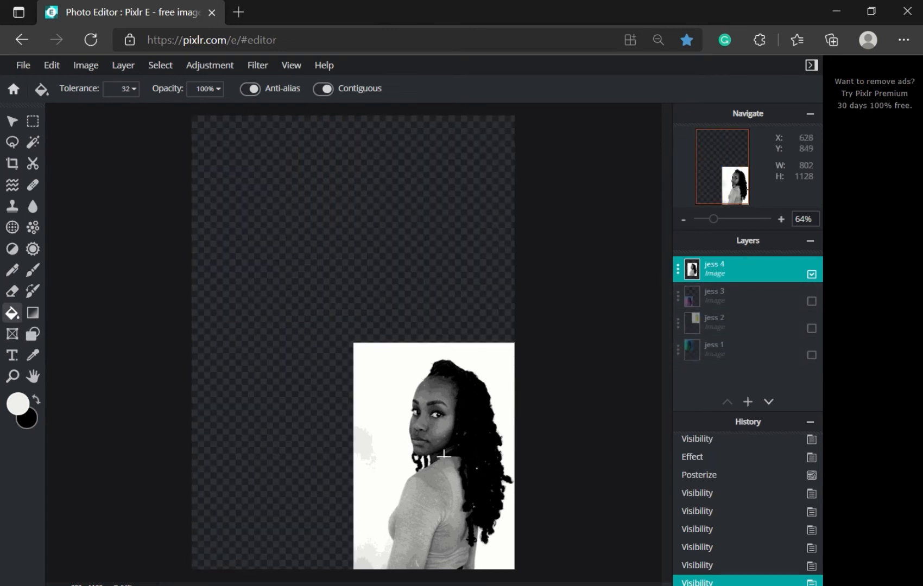
scroll(444, 453, "up", 5)
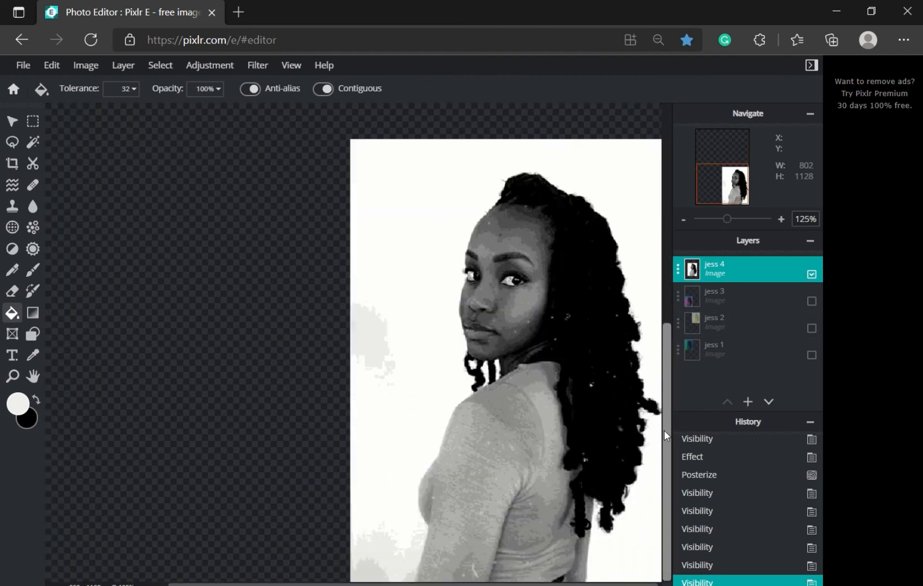
Step: Set the paint colour to saturated orange #EF610F
left_click(17, 403)
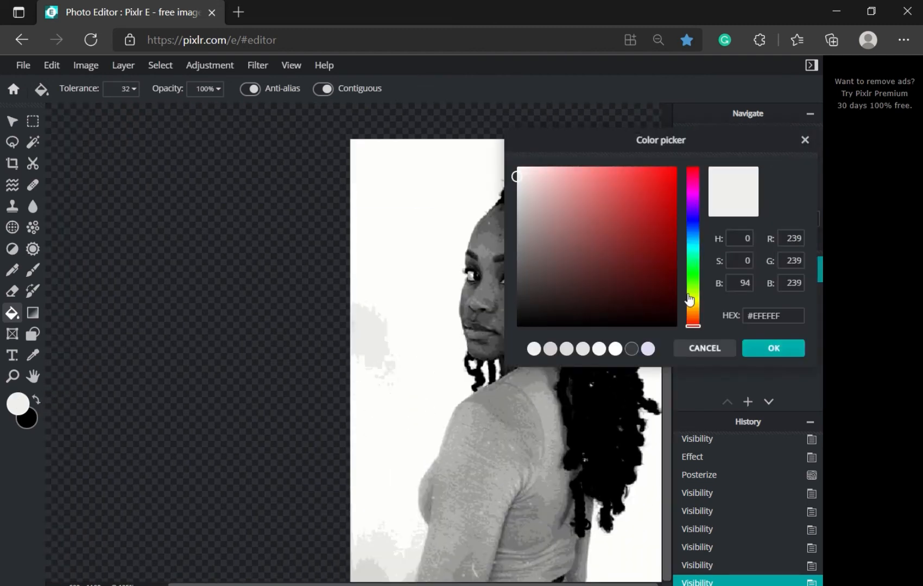
left_click_drag(692, 326, 692, 317)
left_click(667, 176)
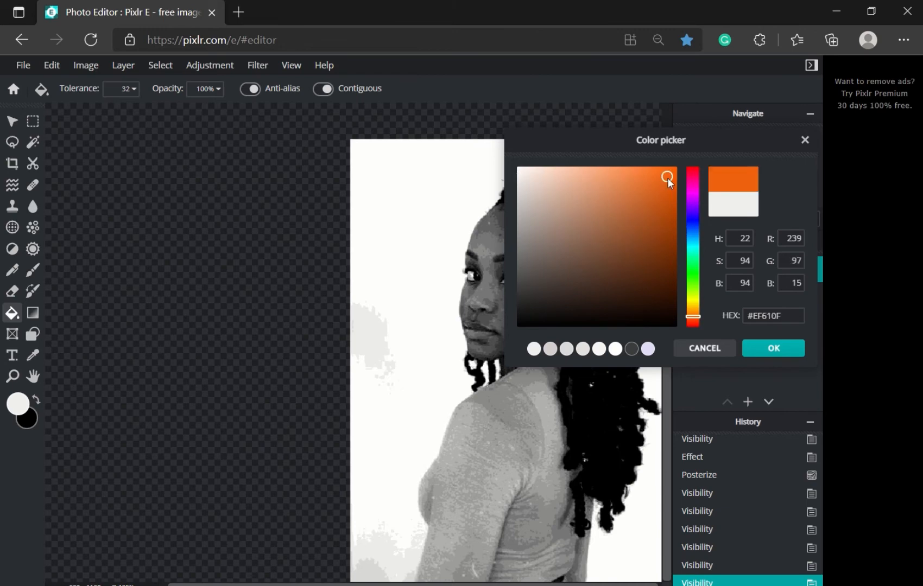
left_click(771, 350)
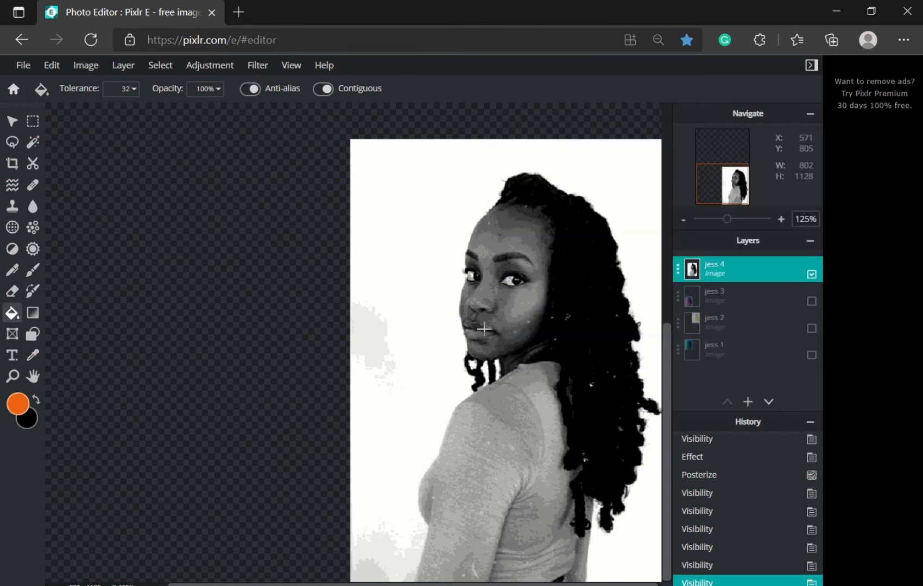
scroll(484, 329, "up", 5)
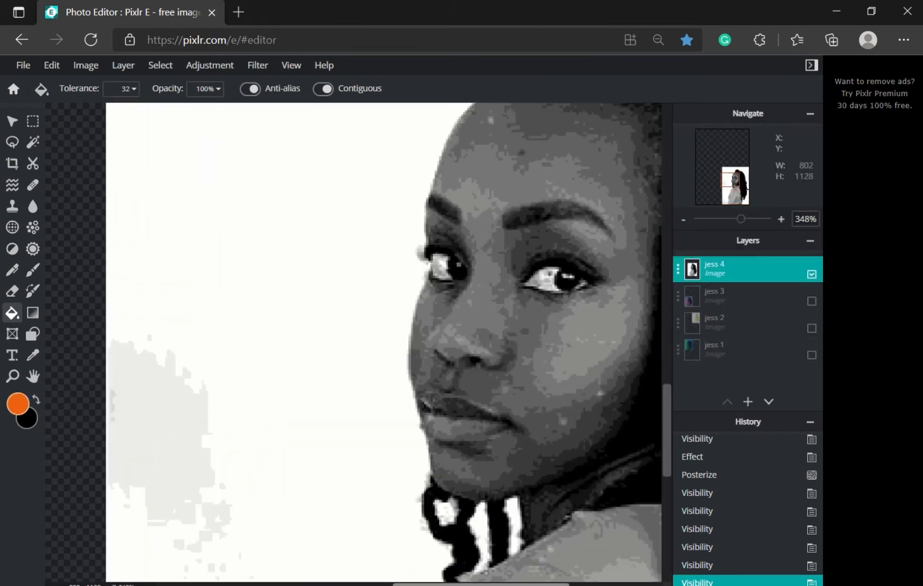
left_click_drag(481, 585, 542, 585)
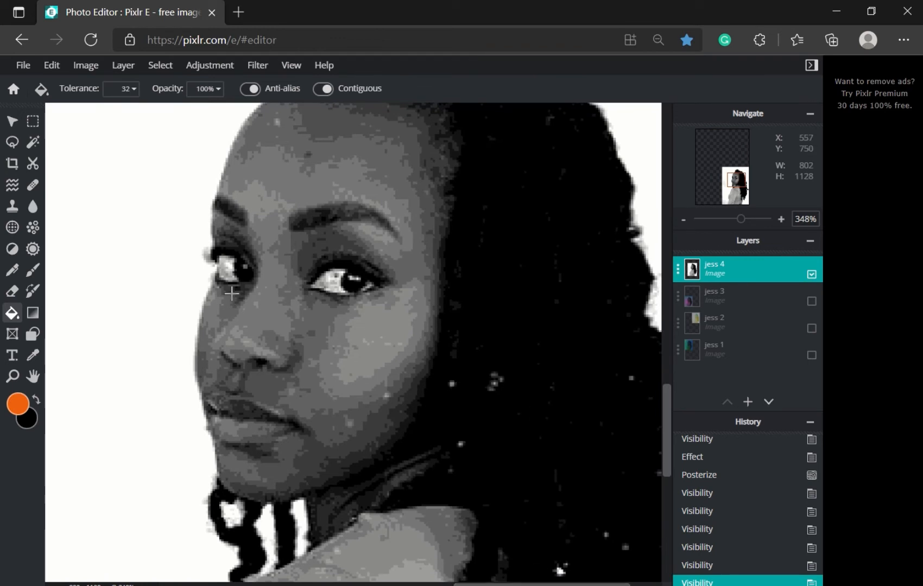
scroll(239, 294, "up", 2)
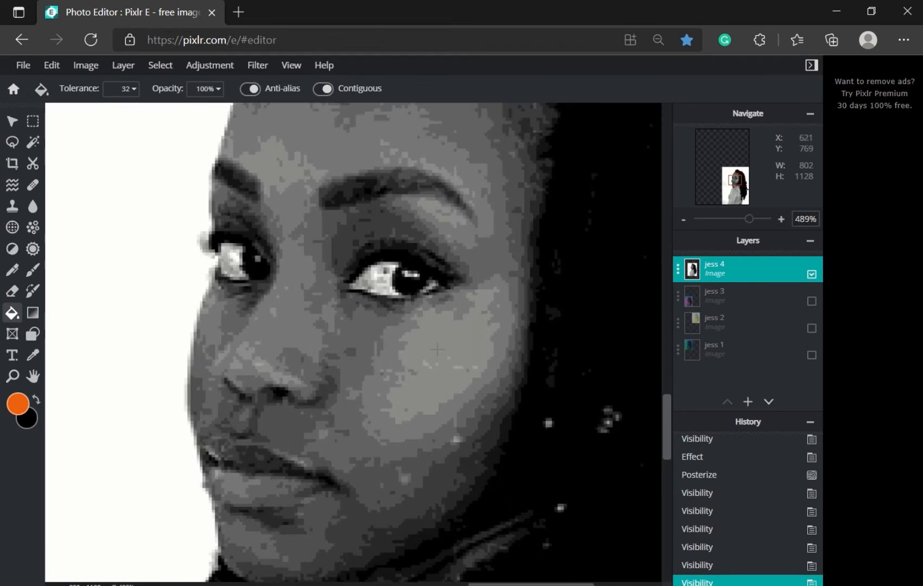
scroll(437, 349, "down", 1)
left_click(437, 350)
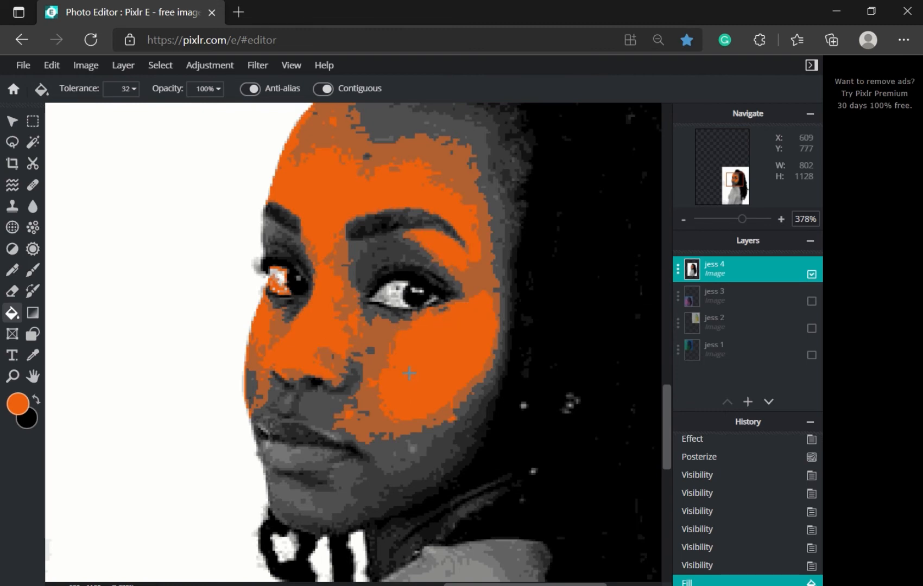
key("ctrl+z")
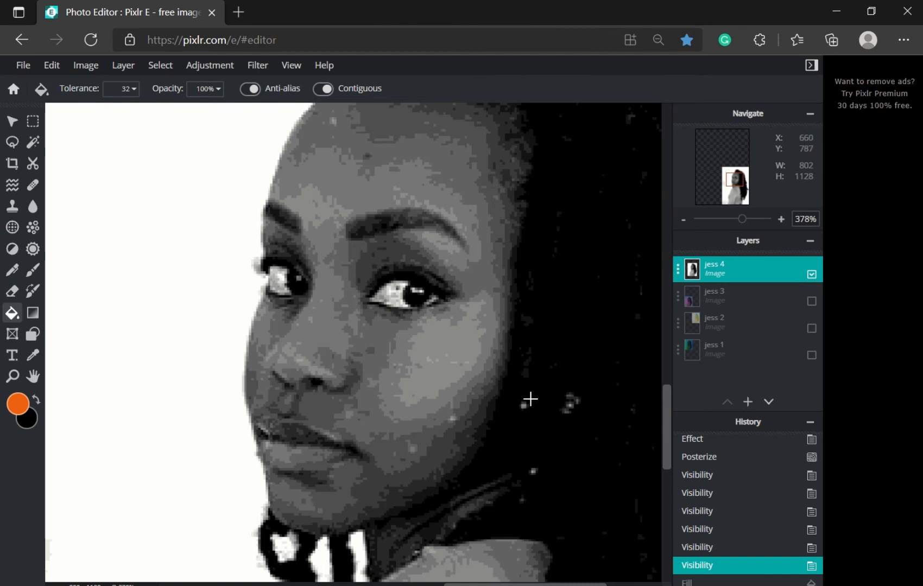
scroll(506, 373, "up", 2)
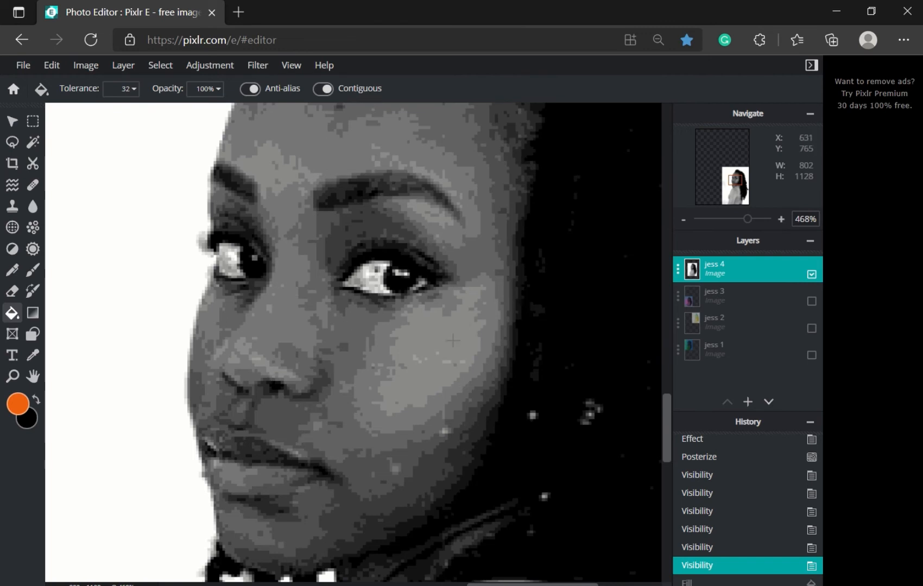
left_click(426, 341)
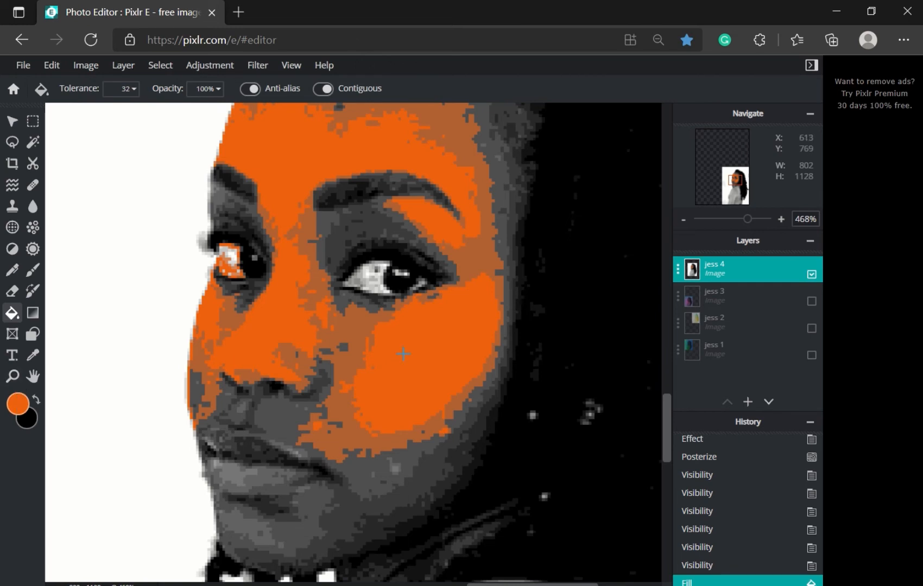
scroll(402, 354, "down", 2)
scroll(399, 354, "up", 1)
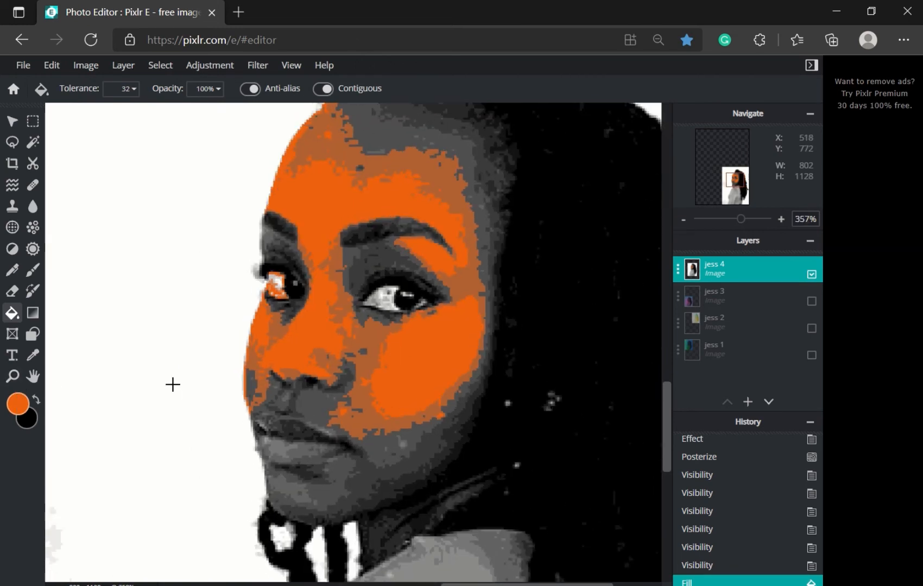
key("ctrl+z")
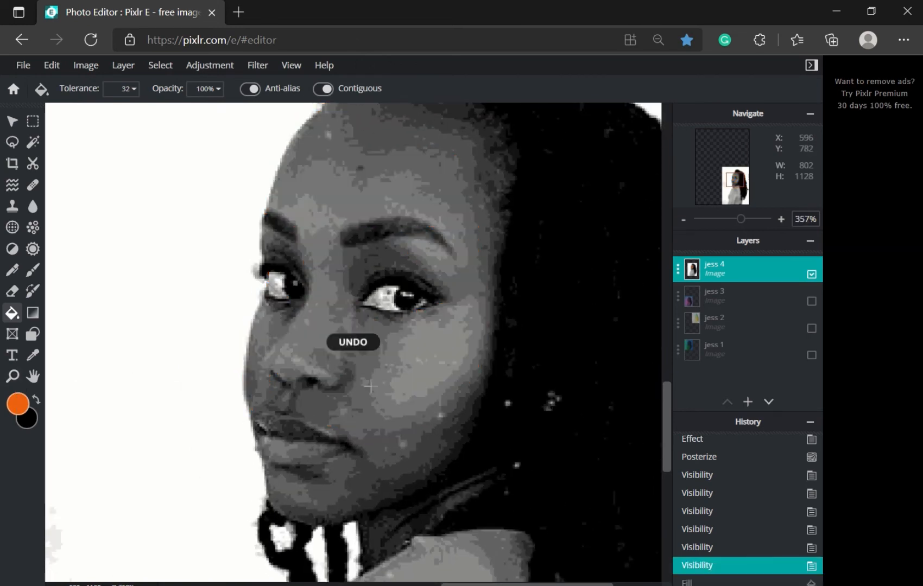
Step: Try an orange fill at tolerance 255, then undo the full-layer fill
left_click(134, 90)
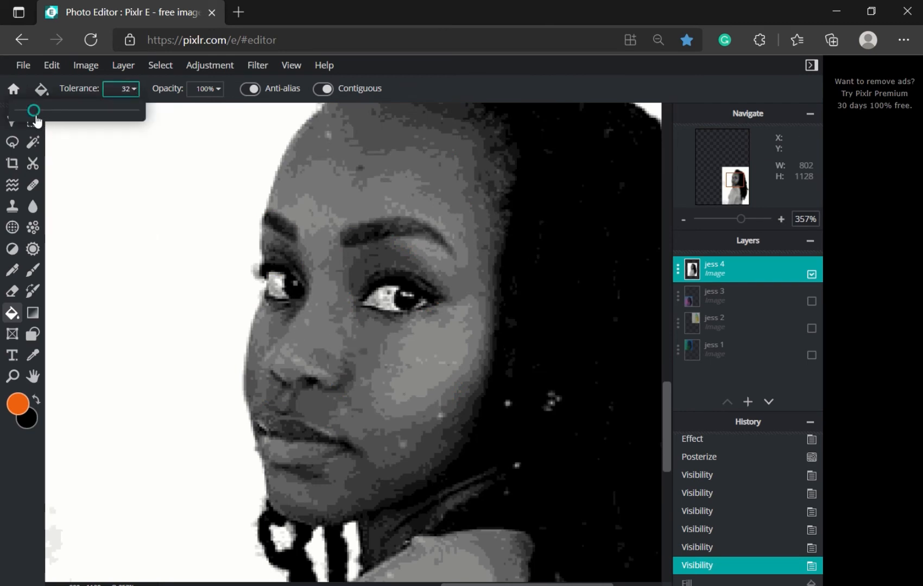
left_click_drag(35, 119, 32, 120)
left_click_drag(31, 117, 30, 117)
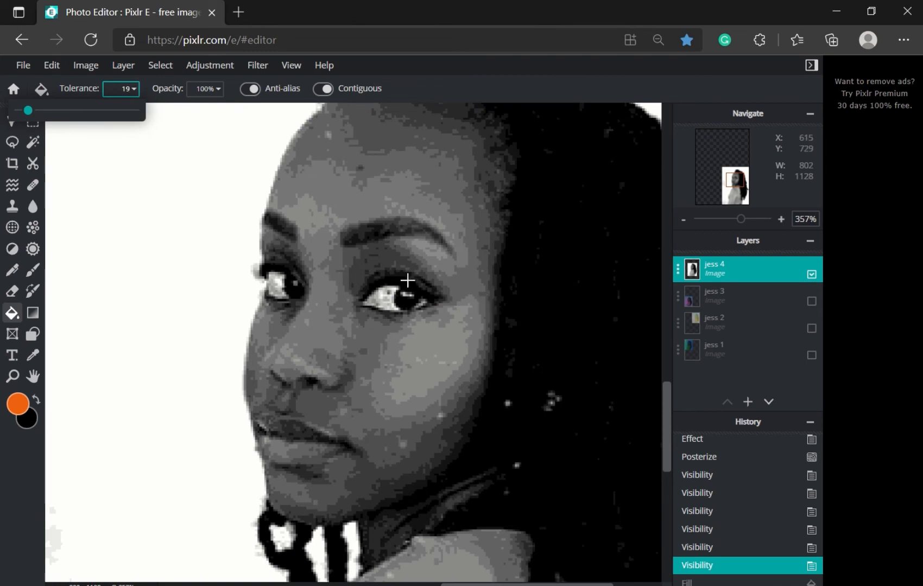
left_click_drag(27, 111, 163, 129)
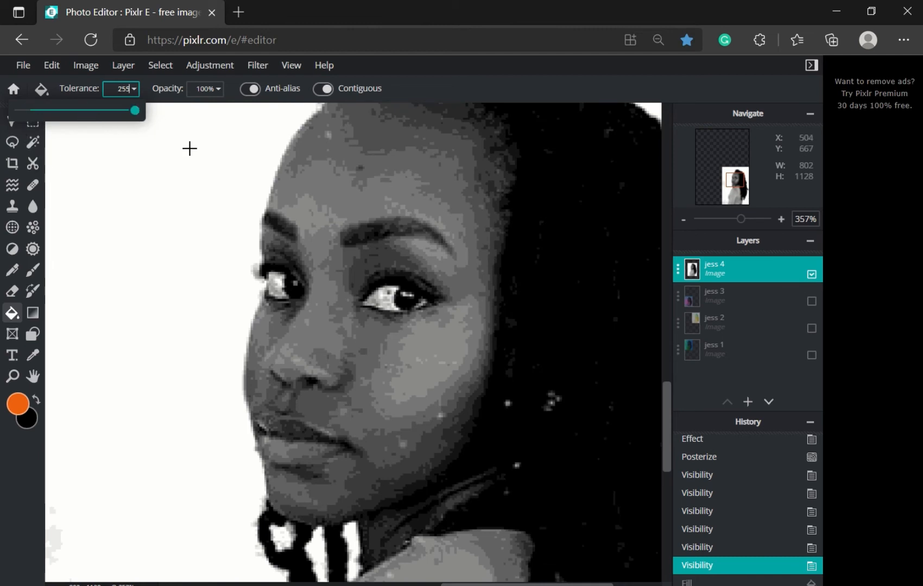
scroll(353, 242, "down", 5)
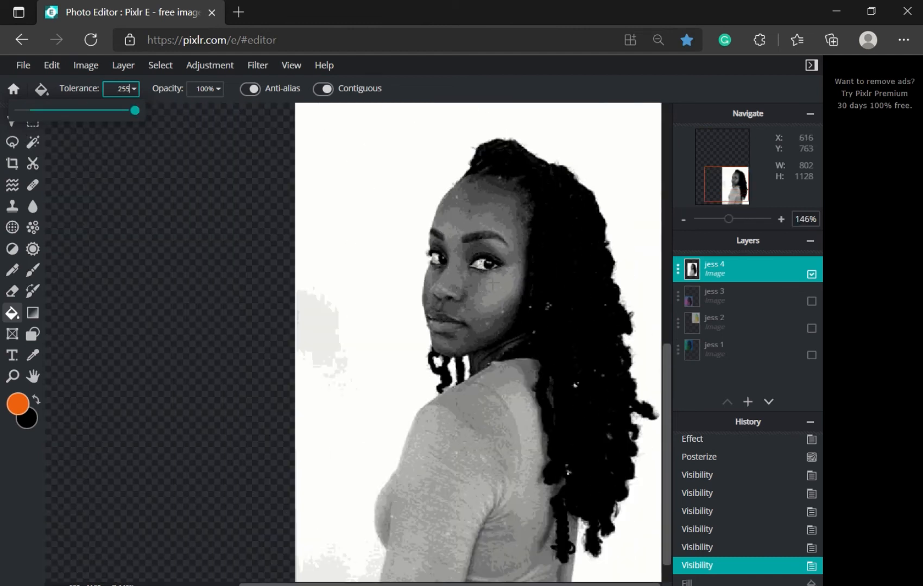
left_click(492, 283)
scroll(492, 284, "down", 3)
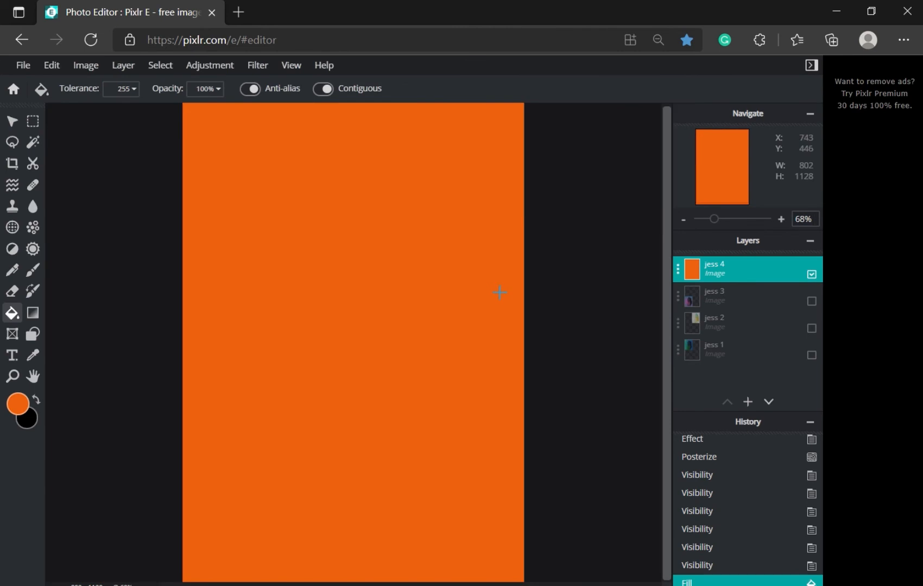
scroll(505, 299, "up", 3)
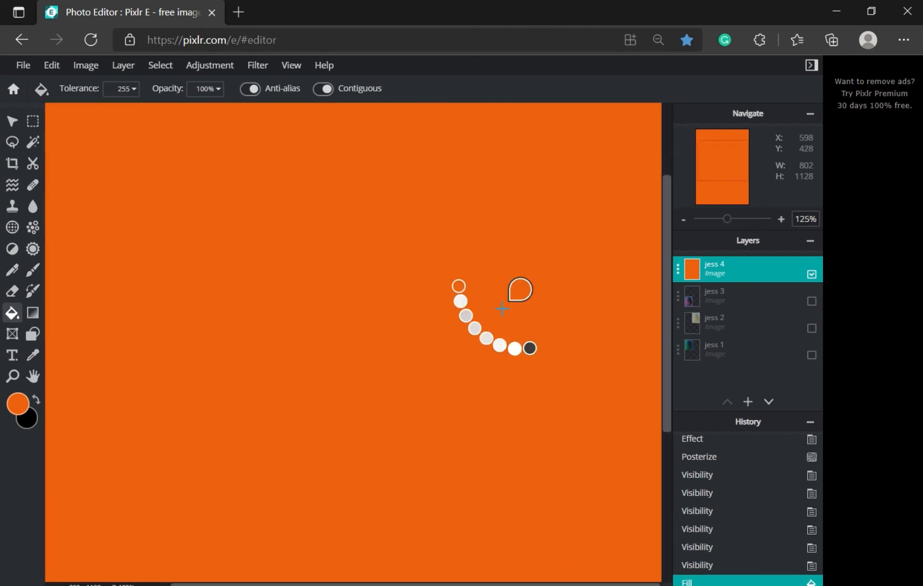
key("ctrl+z")
left_click_drag(667, 325, 673, 479)
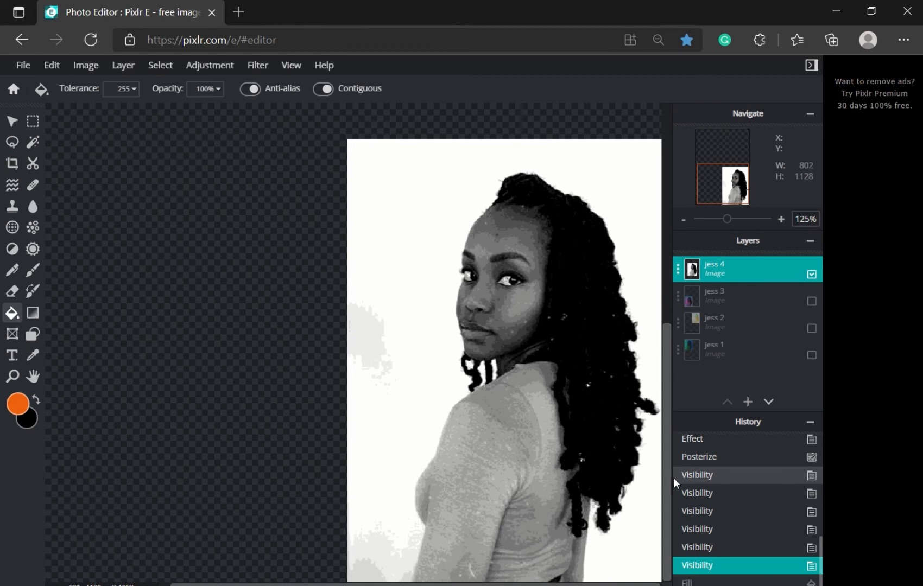
Step: Set fill tolerance to 0 and fill the cheek patch orange
left_click(130, 90)
left_click_drag(137, 110, 19, 110)
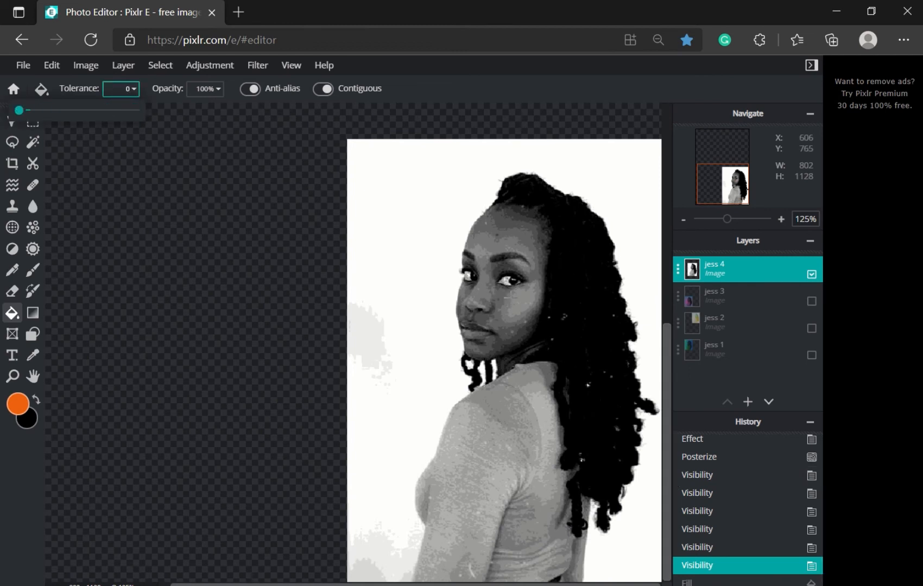
left_click(521, 299)
scroll(548, 323, "up", 4)
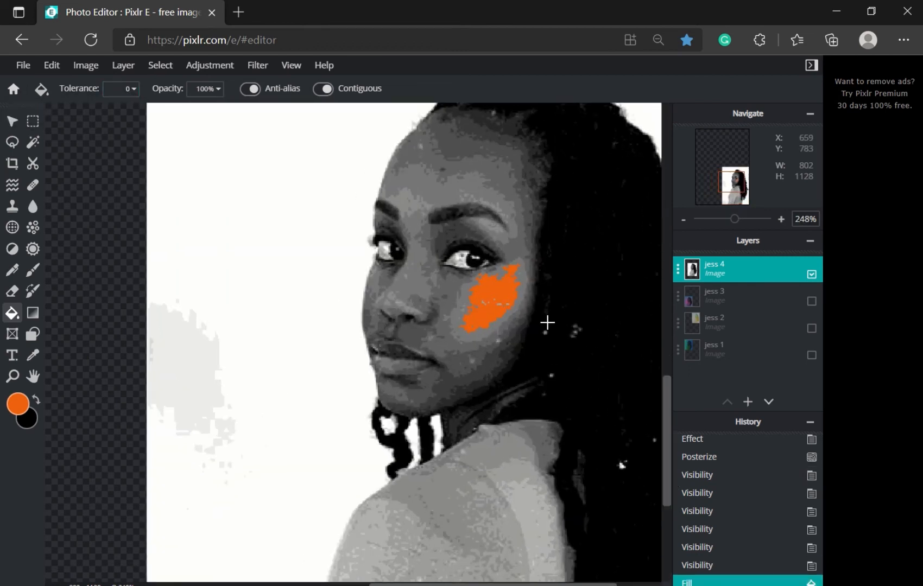
scroll(548, 323, "up", 2)
Step: Fill forehead, nose and eyebrow patches orange, undo them, and refill only the cheek
left_click(367, 263)
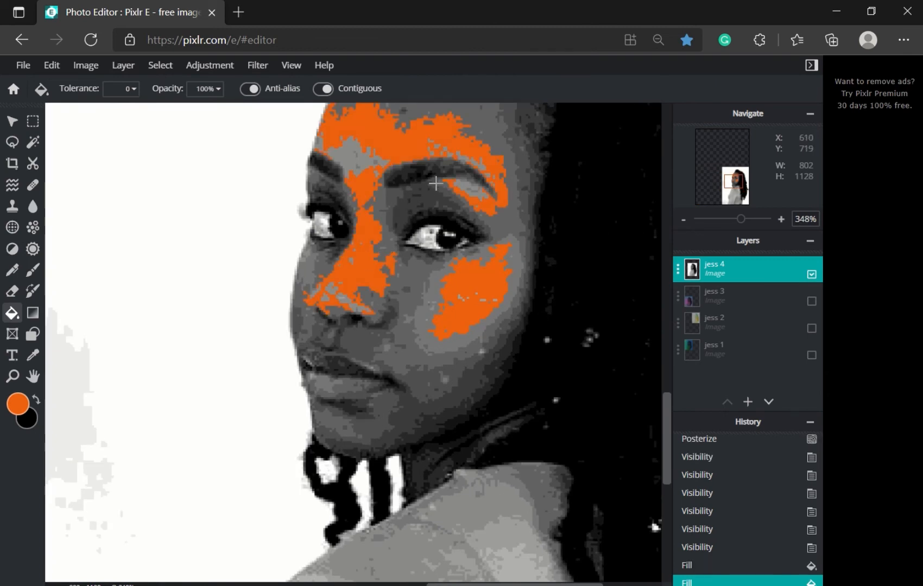
left_click(350, 155)
left_click(437, 345)
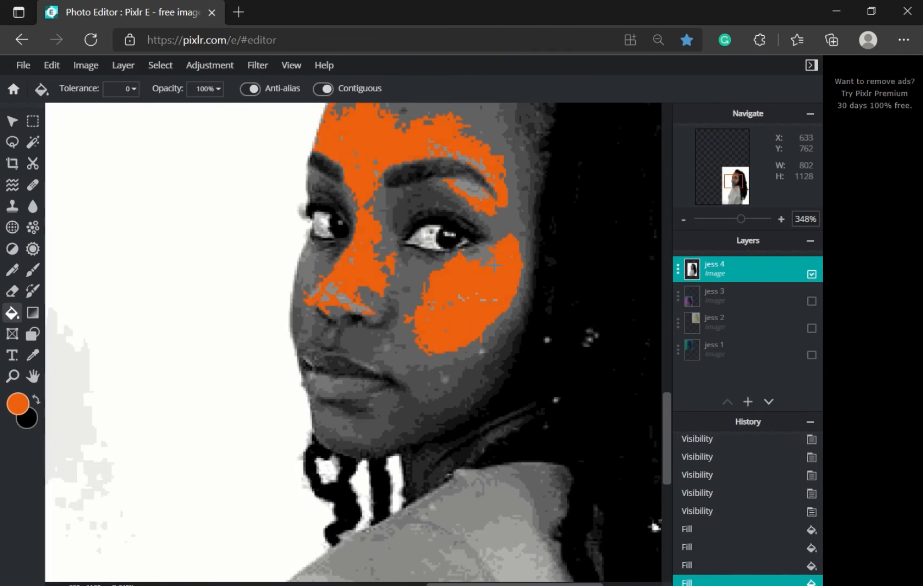
left_click(507, 223)
left_click(315, 285)
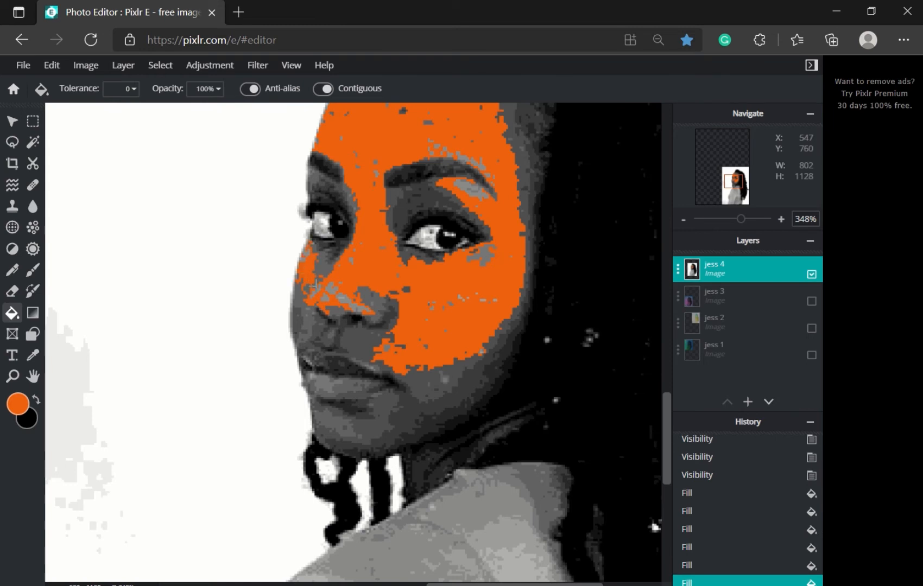
left_click(467, 188)
key("ctrl+z")
key("ctrl+z")
key("ctrl+z")
key("ctrl+z")
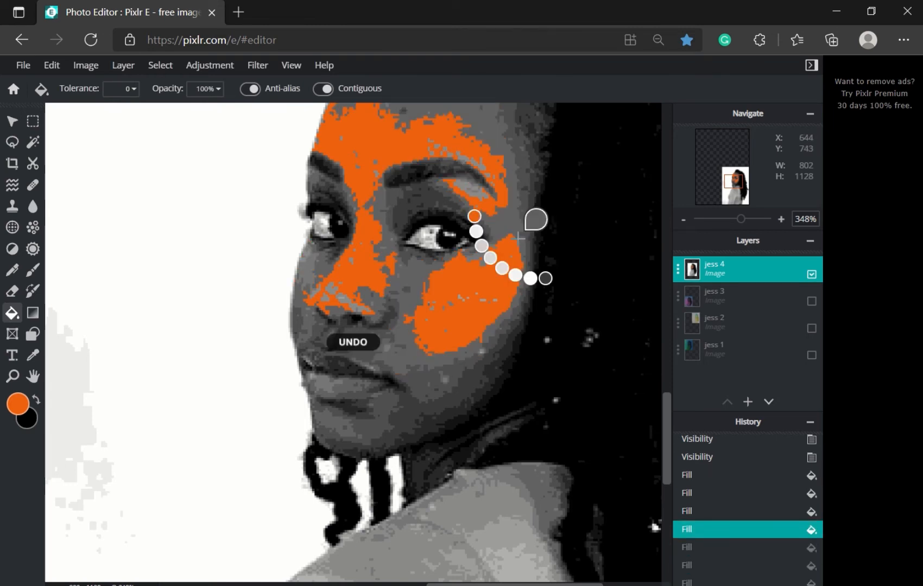
key("ctrl+z")
key("ctrl+z")
key("ctrl+z")
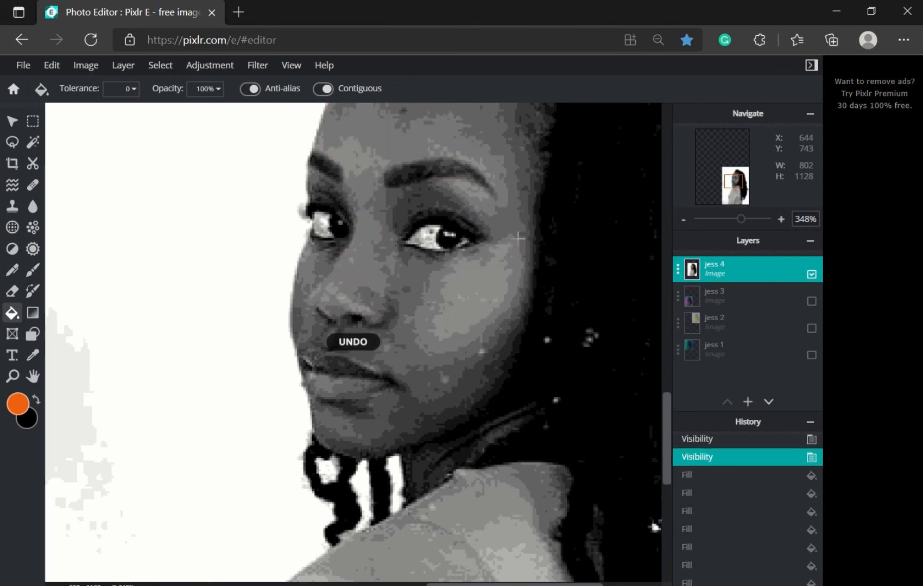
left_click(457, 293)
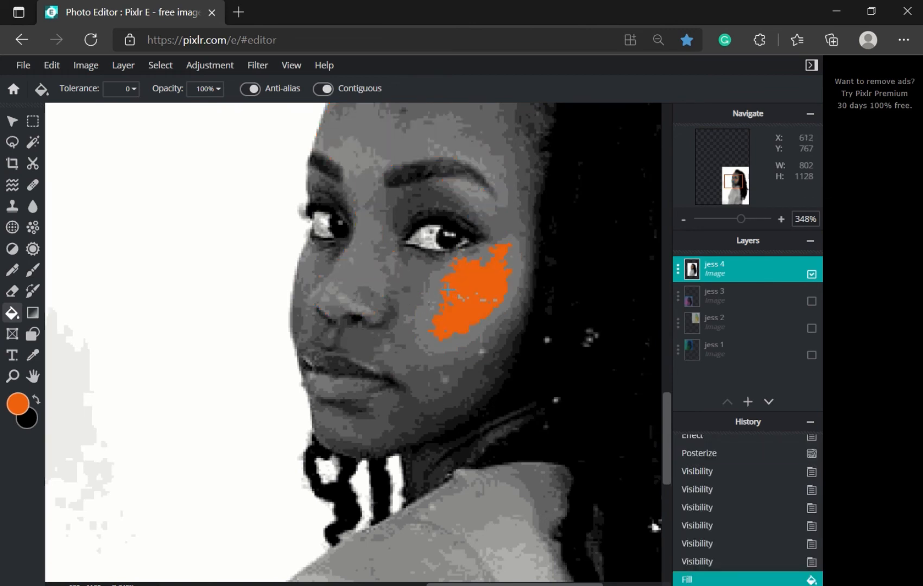
Step: Remove the orange cheek fill and undo a trial orange fill on the shoulder
key("ctrl+z")
scroll(481, 474, "down", 4)
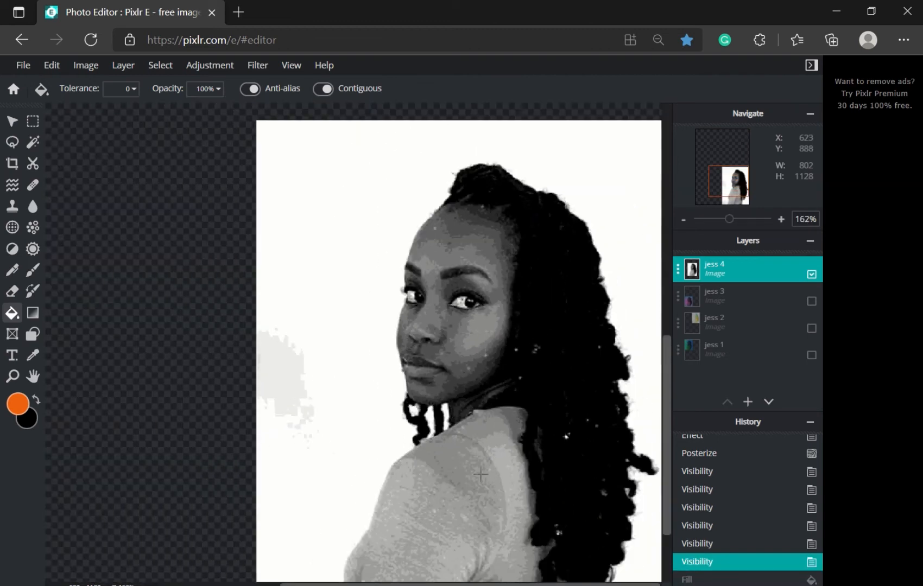
left_click(448, 461)
scroll(472, 478, "down", 3)
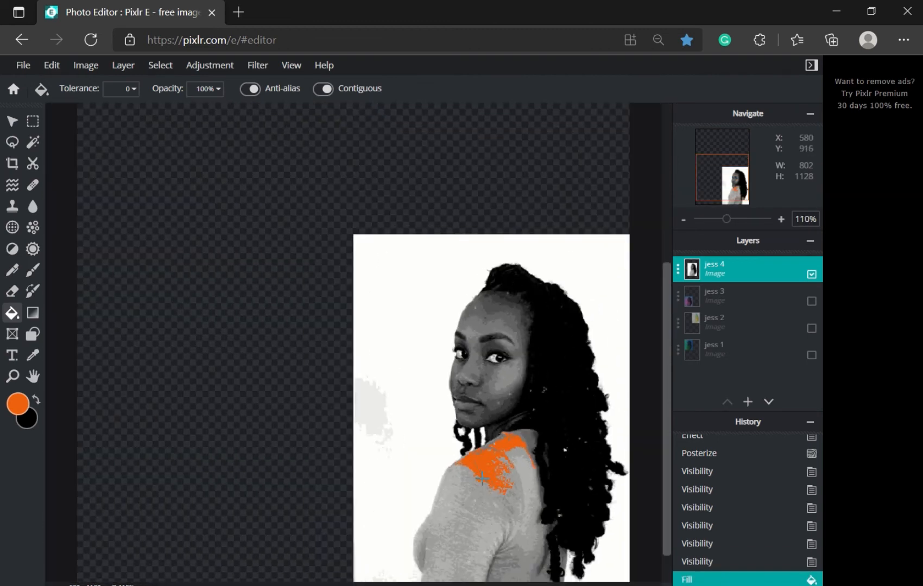
scroll(484, 466, "up", 3)
scroll(484, 463, "up", 2)
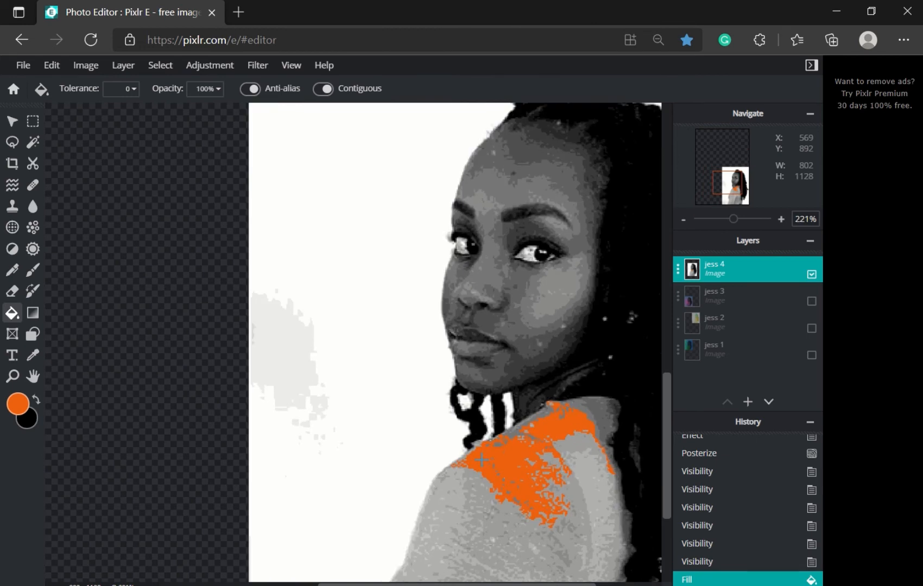
key("ctrl+z")
Step: Fill the sweater orange at a fill tolerance of 18
left_click(115, 94)
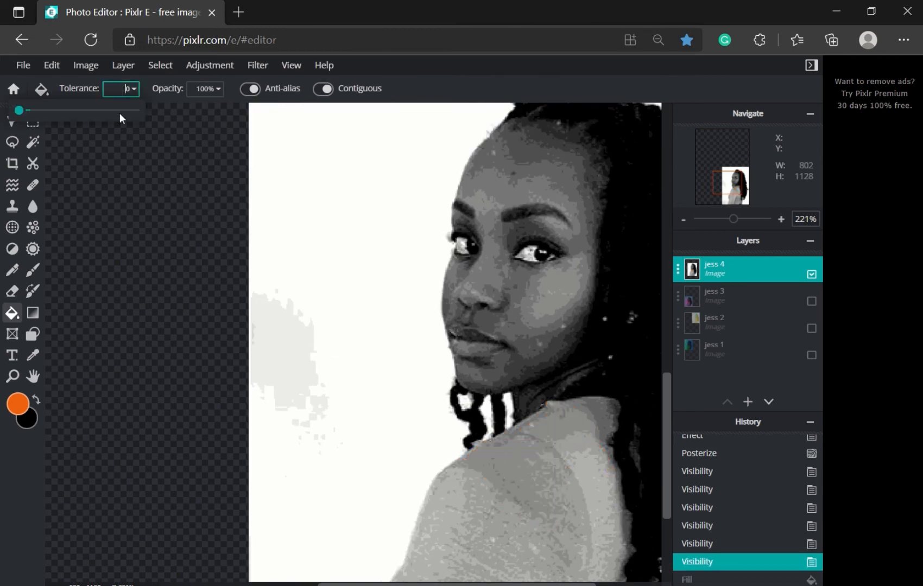
left_click(30, 110)
left_click_drag(32, 117, 27, 116)
left_click(528, 464)
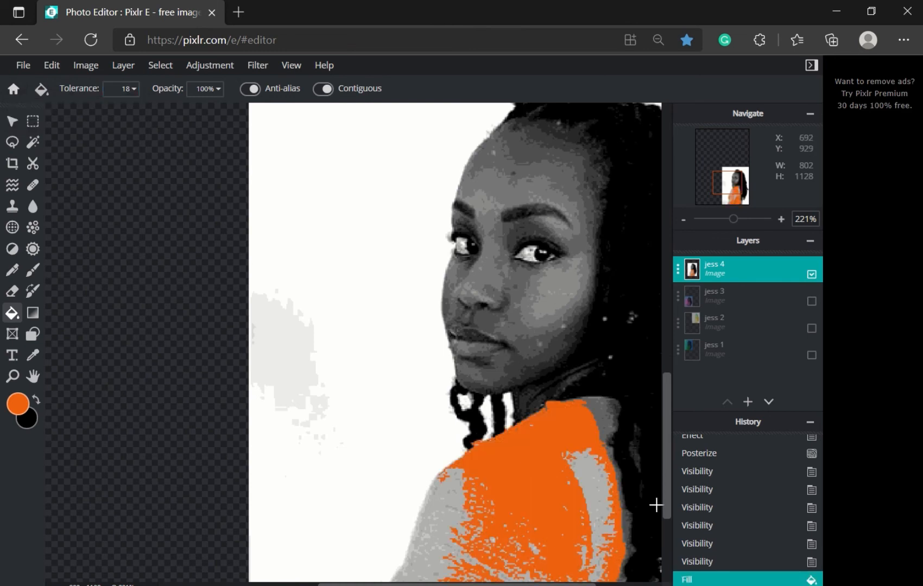
left_click_drag(667, 495, 657, 542)
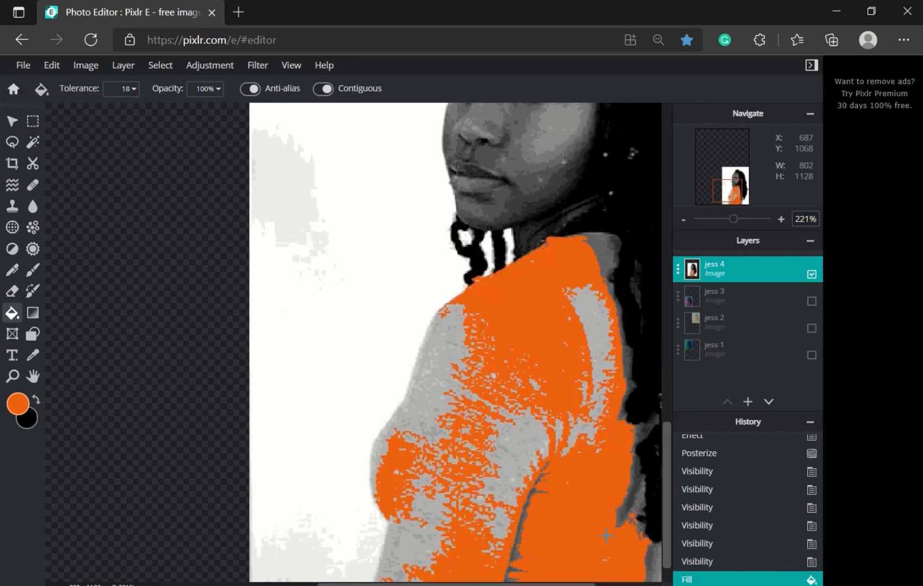
left_click(35, 356)
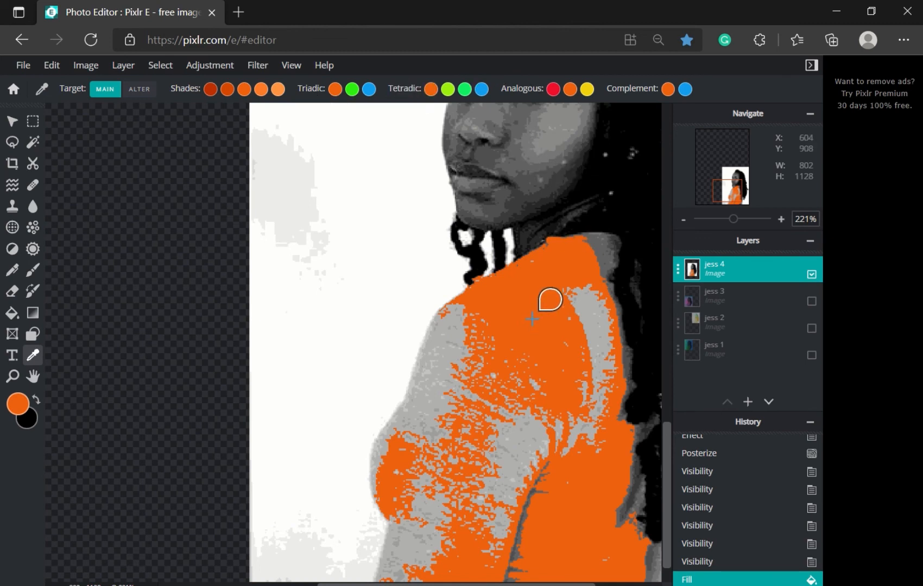
Step: Change the paint colour from orange to green #0FEF8E
left_click(17, 404)
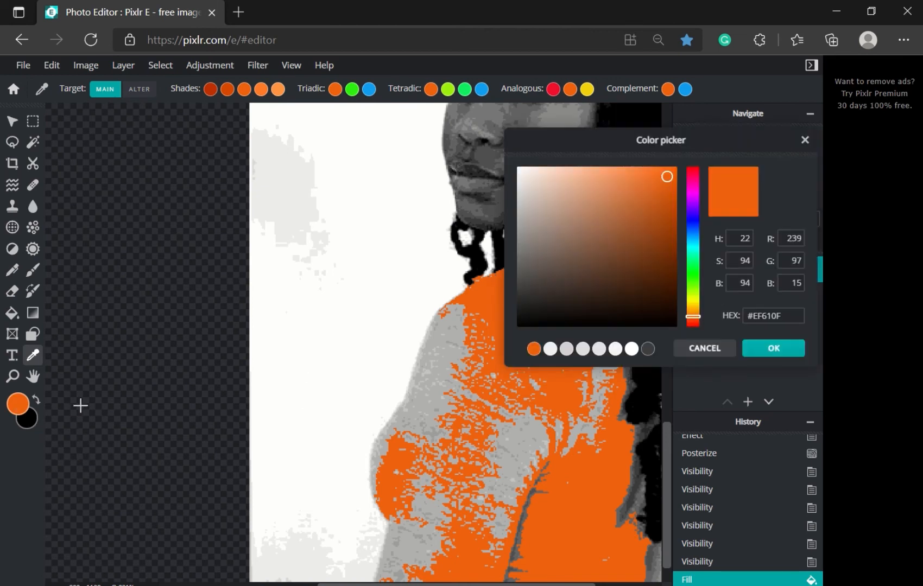
left_click_drag(692, 317, 705, 258)
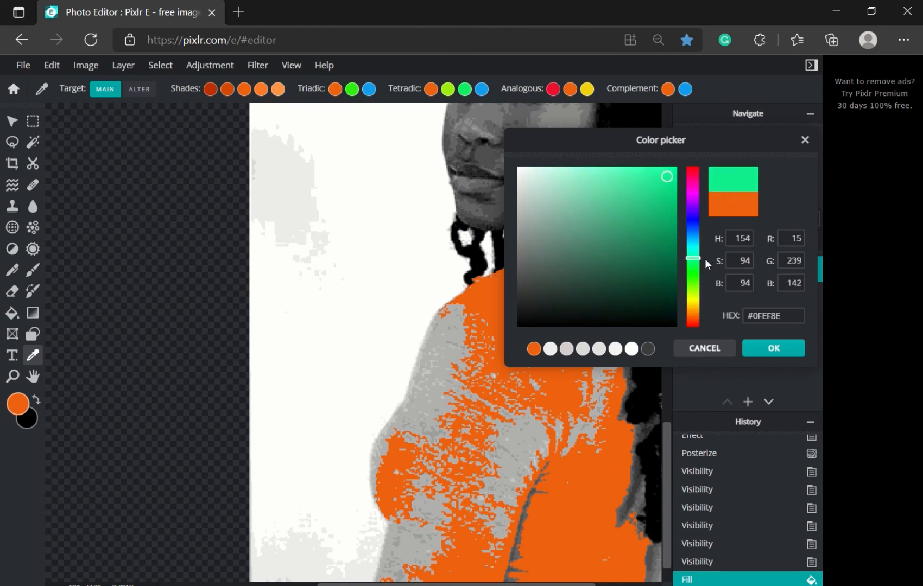
left_click(761, 346)
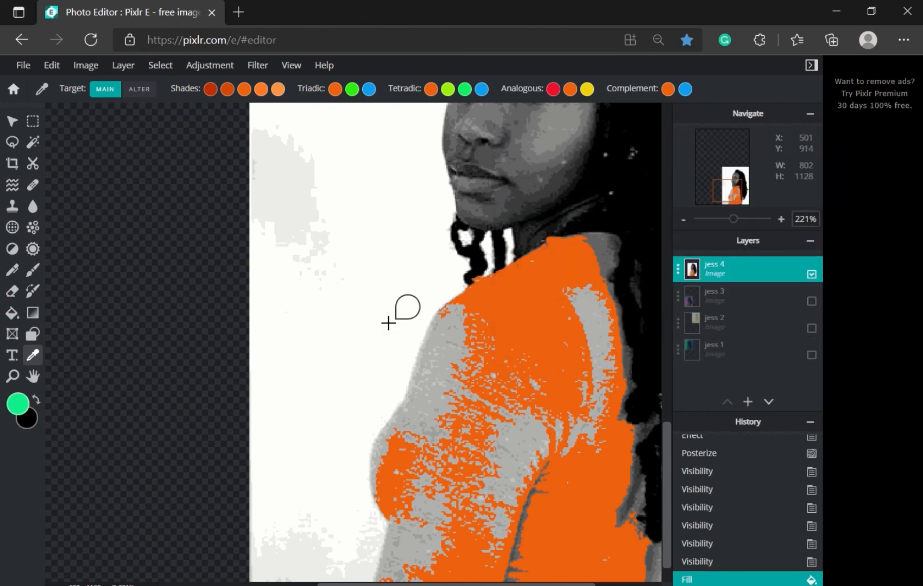
scroll(370, 320, "down", 1)
Step: Bucket-fill the orange sweater with the mint green
left_click(13, 315)
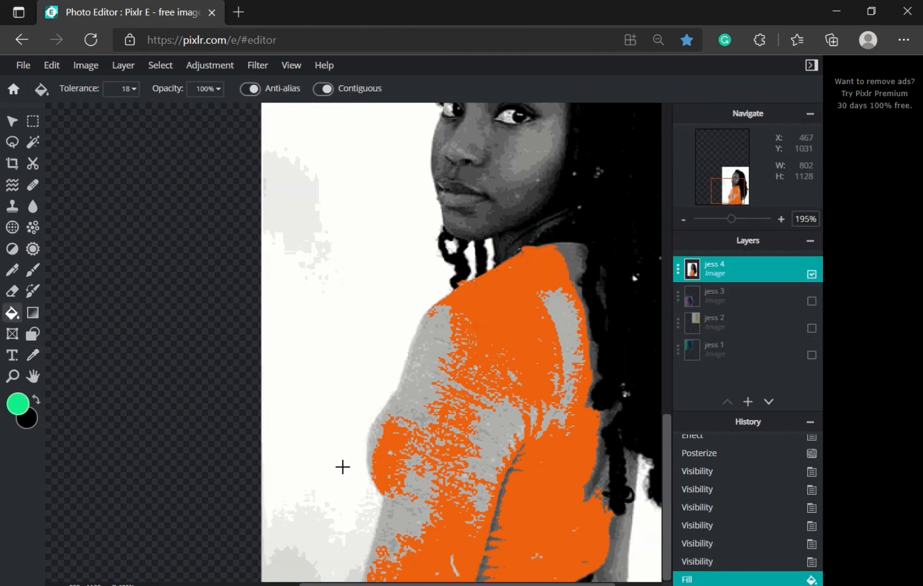
left_click(503, 303)
scroll(564, 424, "down", 4)
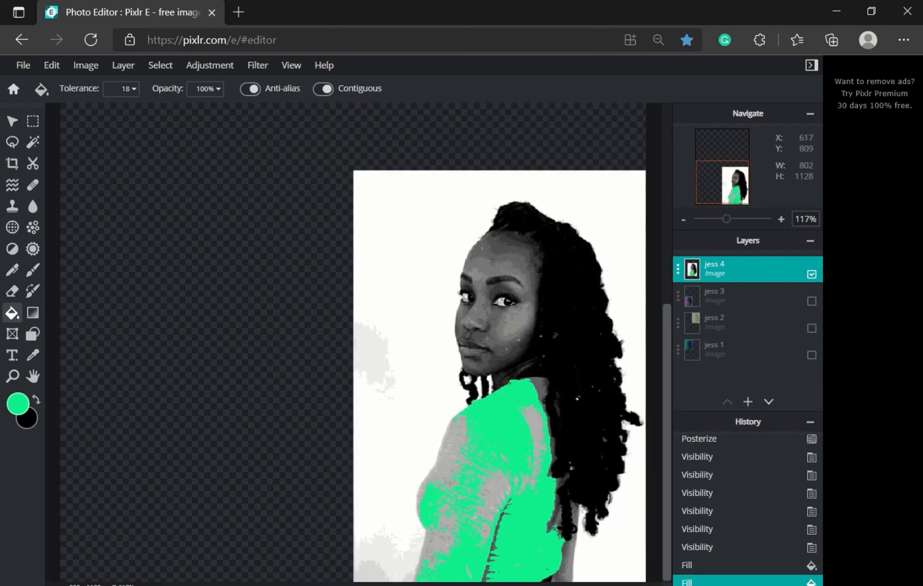
scroll(518, 535, "down", 2)
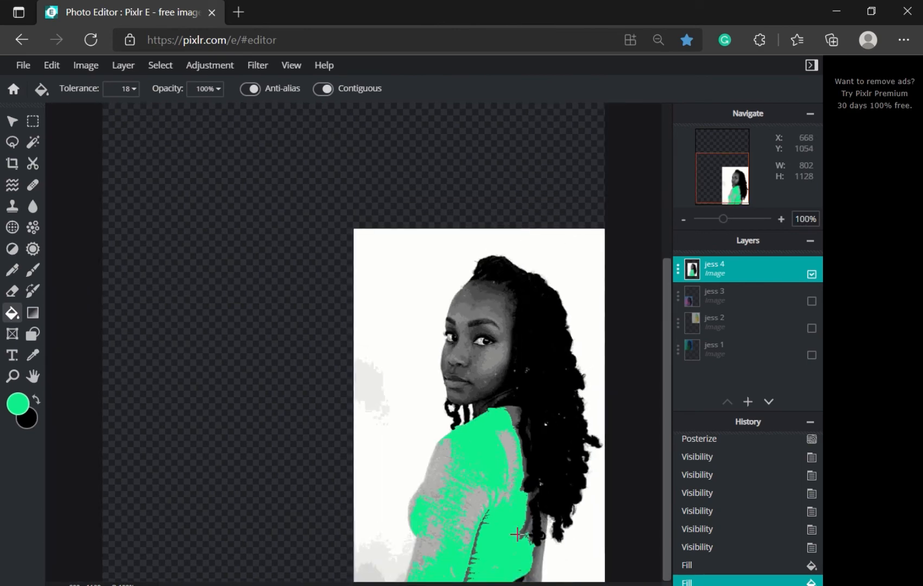
scroll(449, 492, "up", 5)
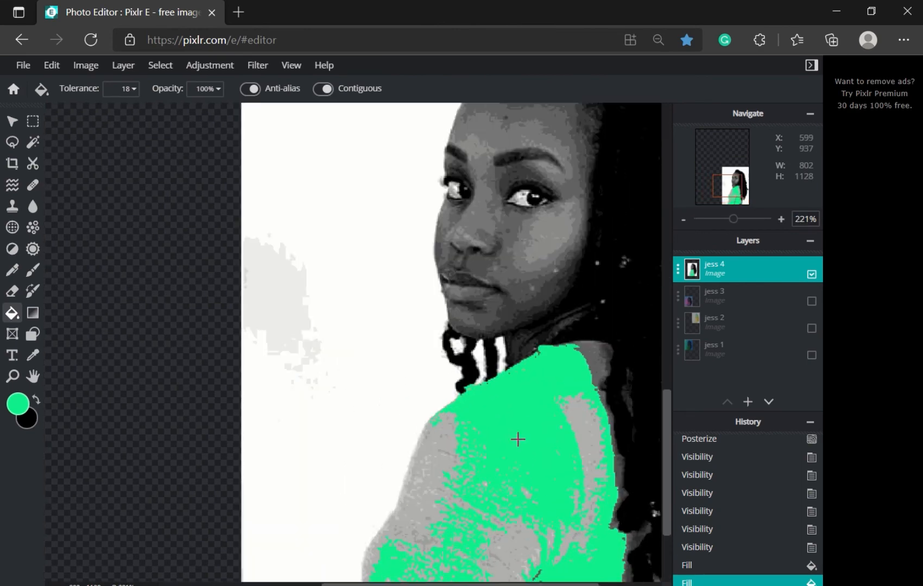
left_click_drag(669, 411, 670, 371)
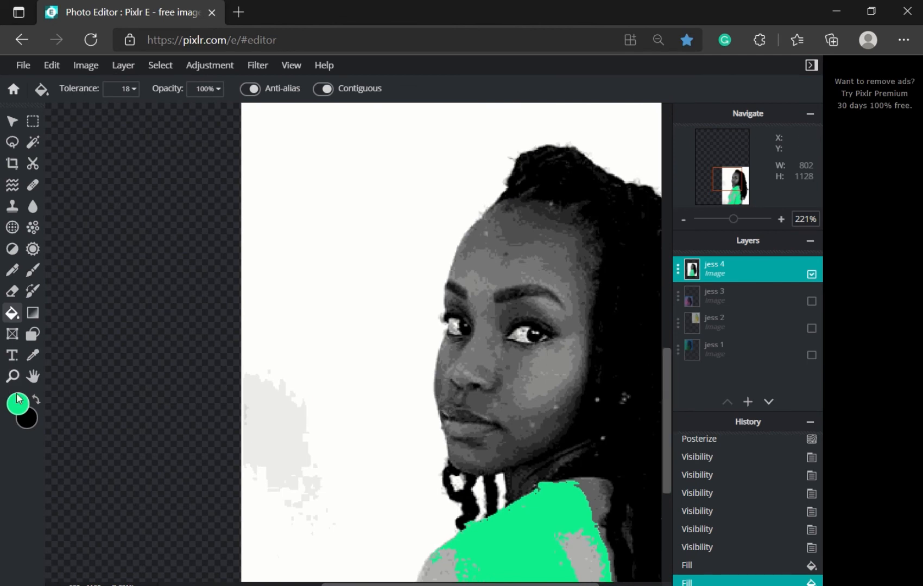
Step: Set the paint colour to blue #0FA4EF and fill the woman's cheek blue, undoing a stray background fill
left_click(22, 410)
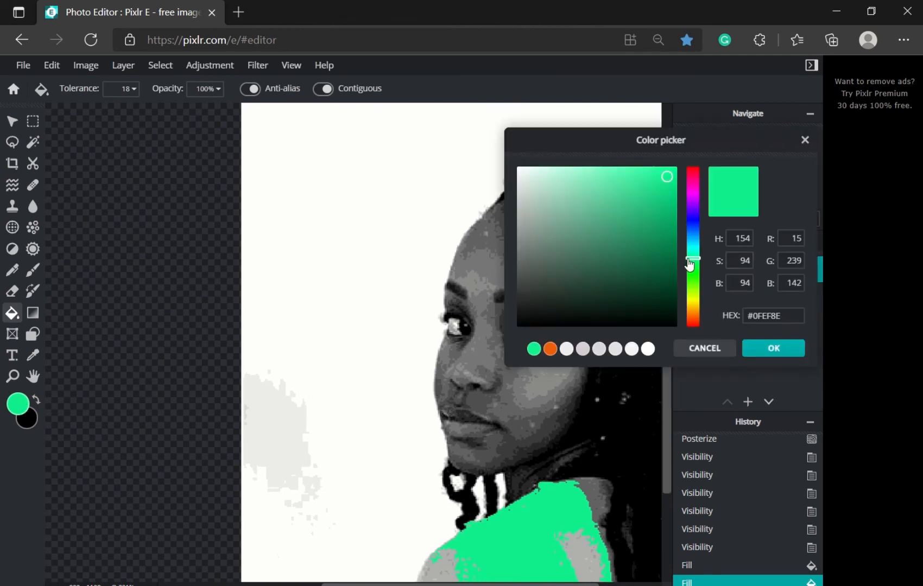
left_click_drag(690, 264, 700, 238)
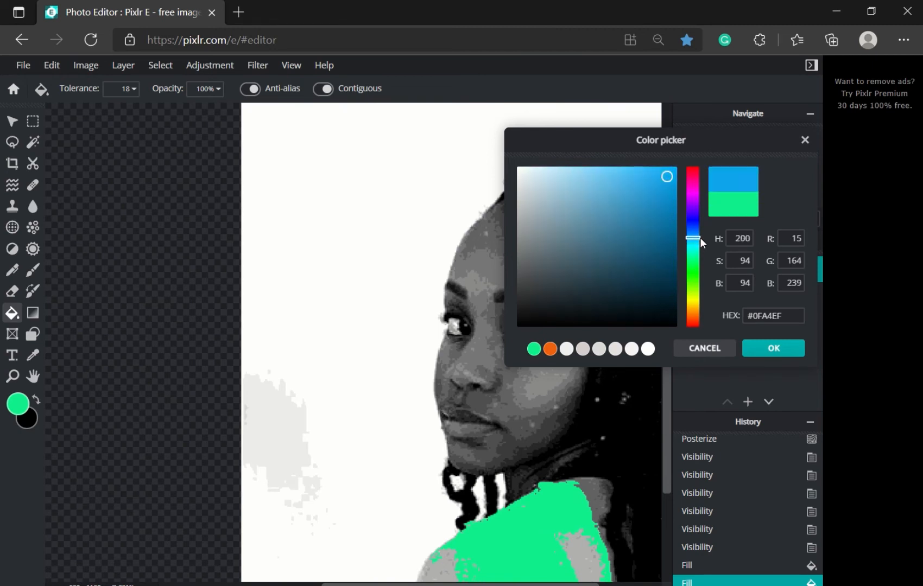
left_click(773, 349)
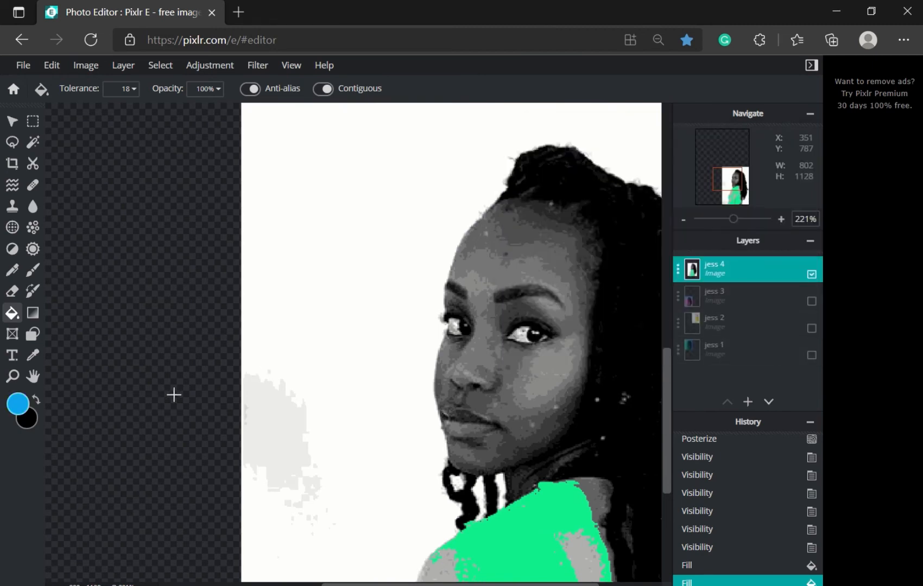
left_click(273, 429)
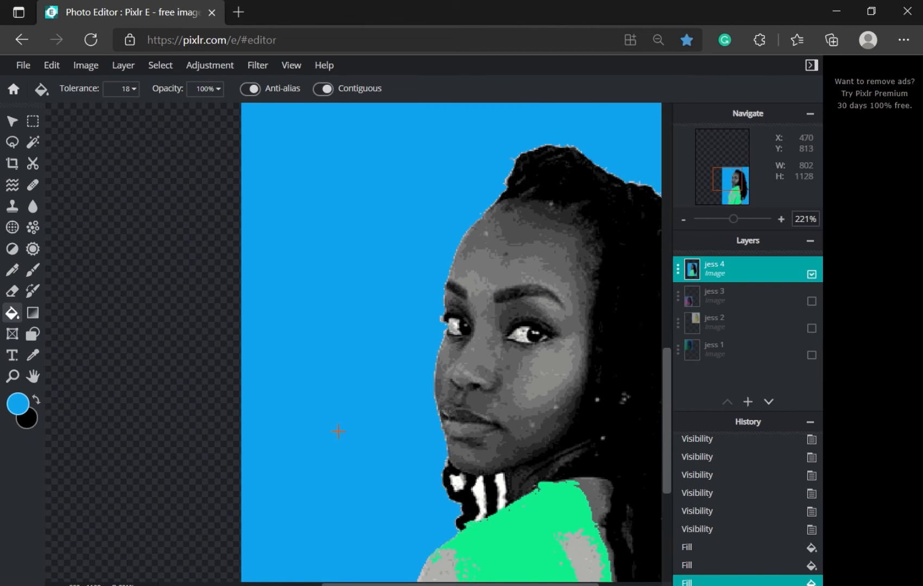
key("ctrl+z")
scroll(358, 435, "down", 3)
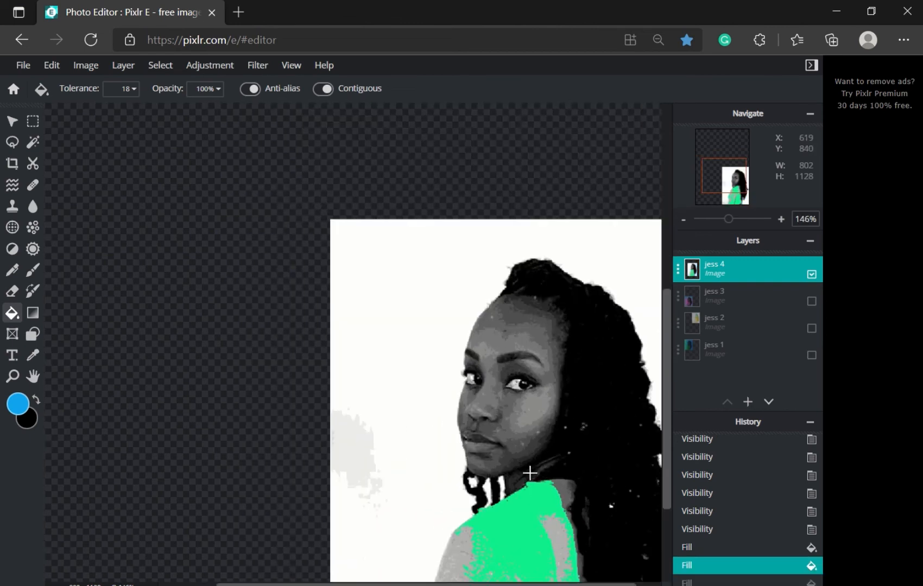
scroll(529, 472, "up", 3)
left_click(536, 389)
scroll(538, 415, "up", 5)
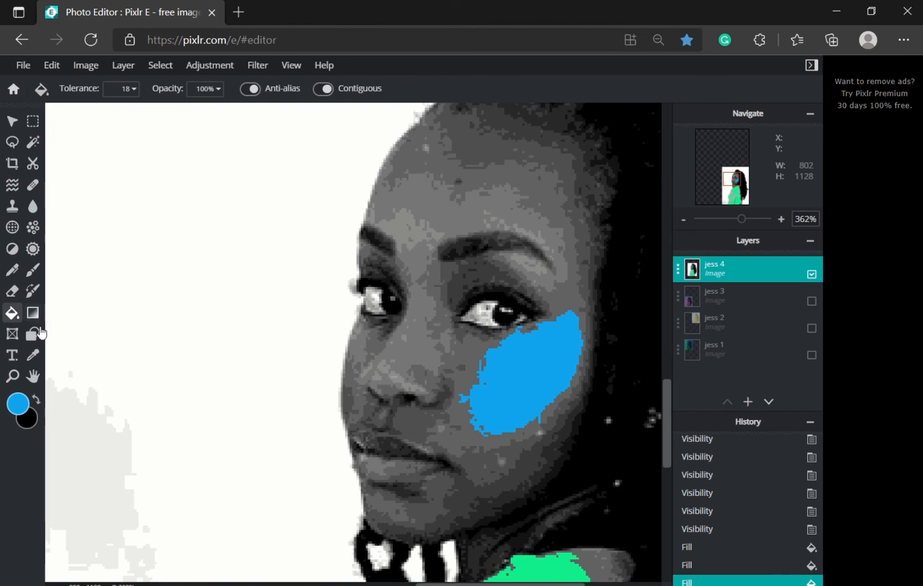
Step: Sample the cheek blue and make its orange triadic match the paint colour
left_click(35, 354)
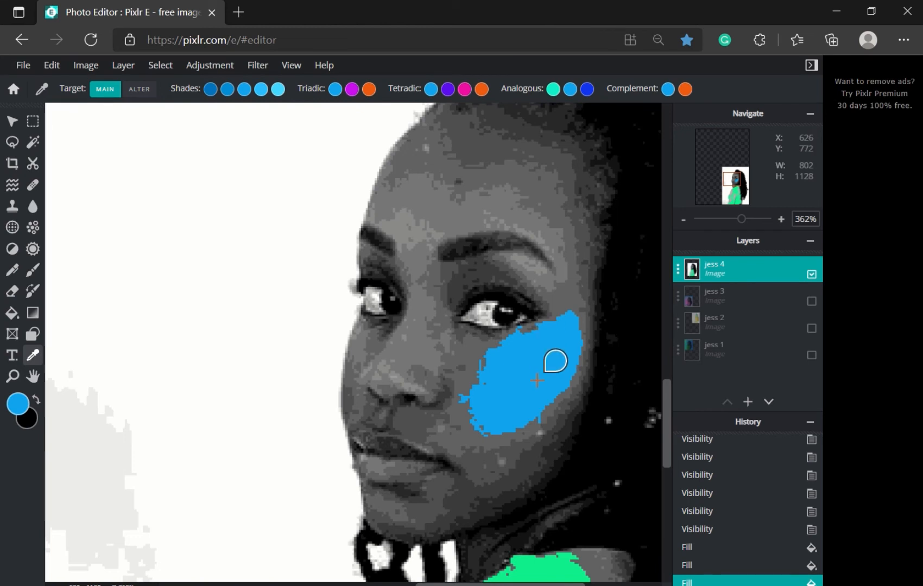
scroll(536, 380, "down", 2)
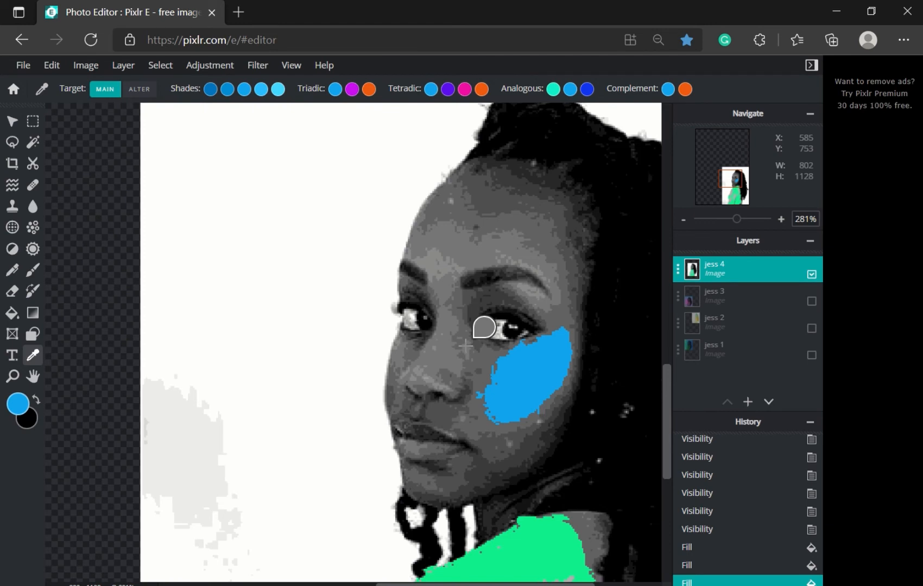
left_click(544, 542)
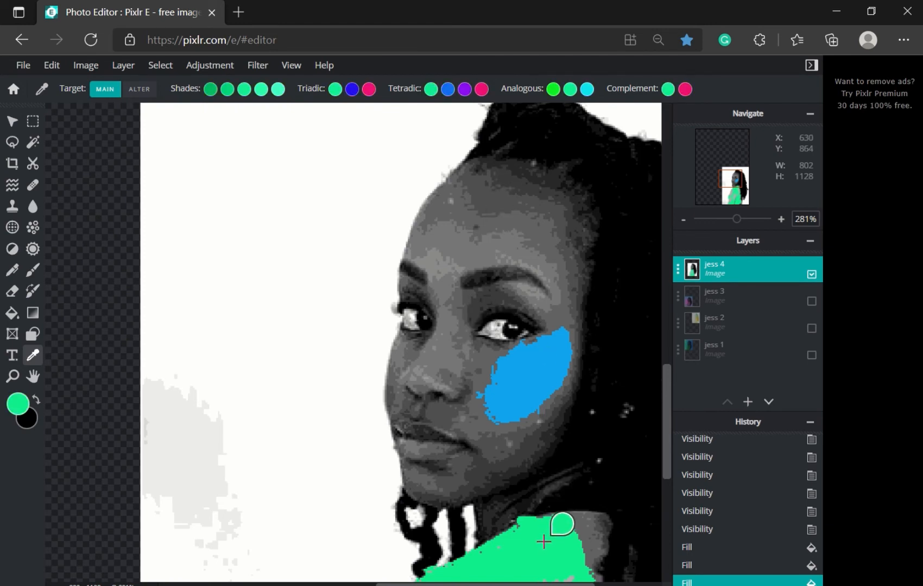
left_click(529, 367)
left_click(369, 89)
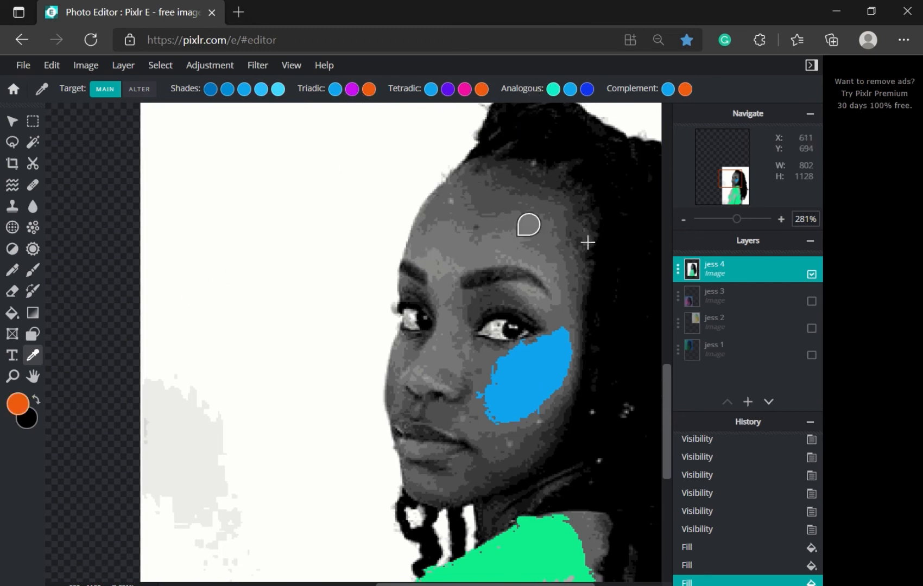
Step: At a lower fill tolerance, fill the face's right edge orange, undoing the wider face and forehead fills
left_click(12, 313)
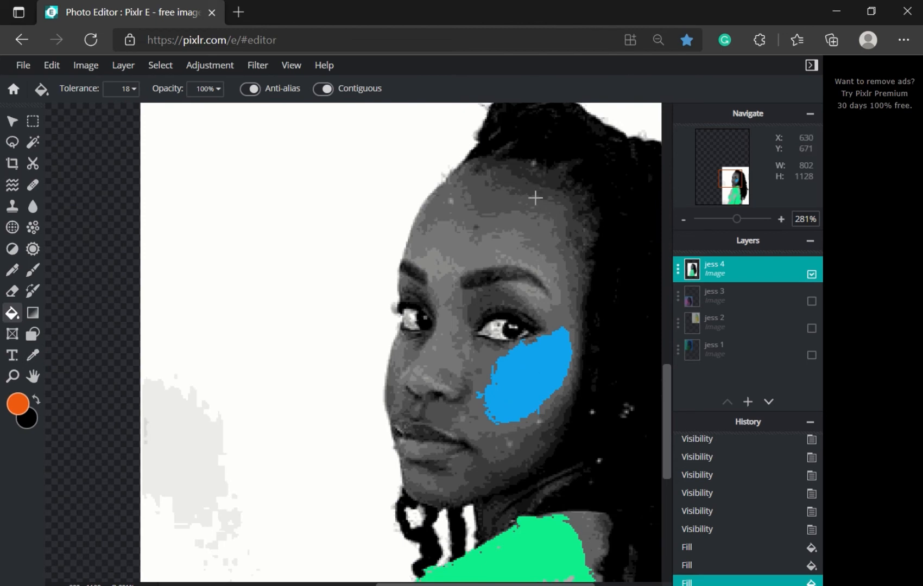
left_click(519, 189)
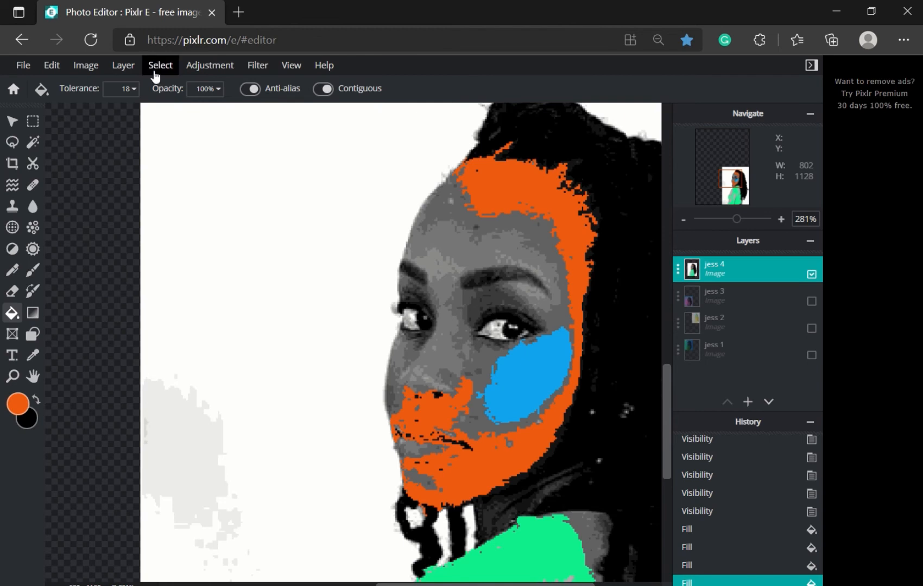
key("ctrl+z")
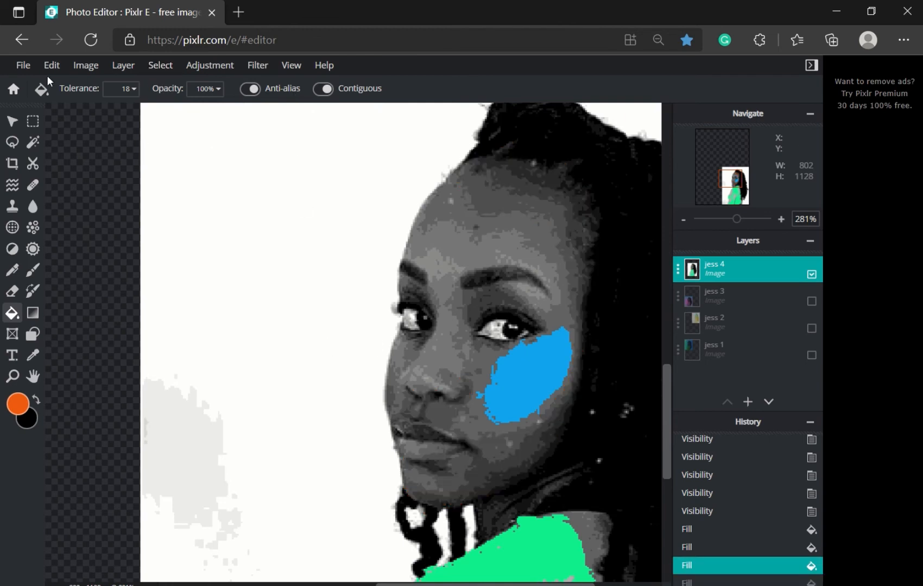
left_click(133, 89)
left_click_drag(30, 120, 24, 119)
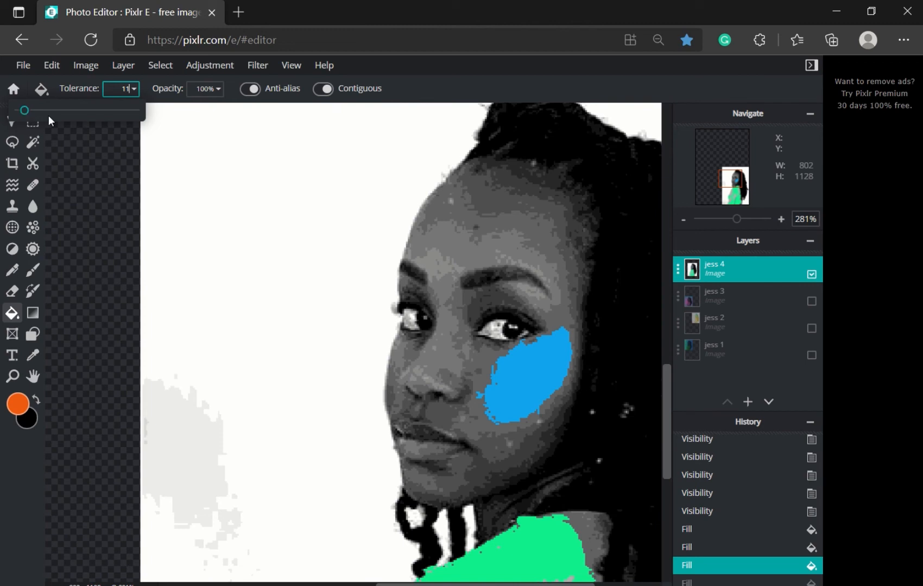
left_click(531, 183)
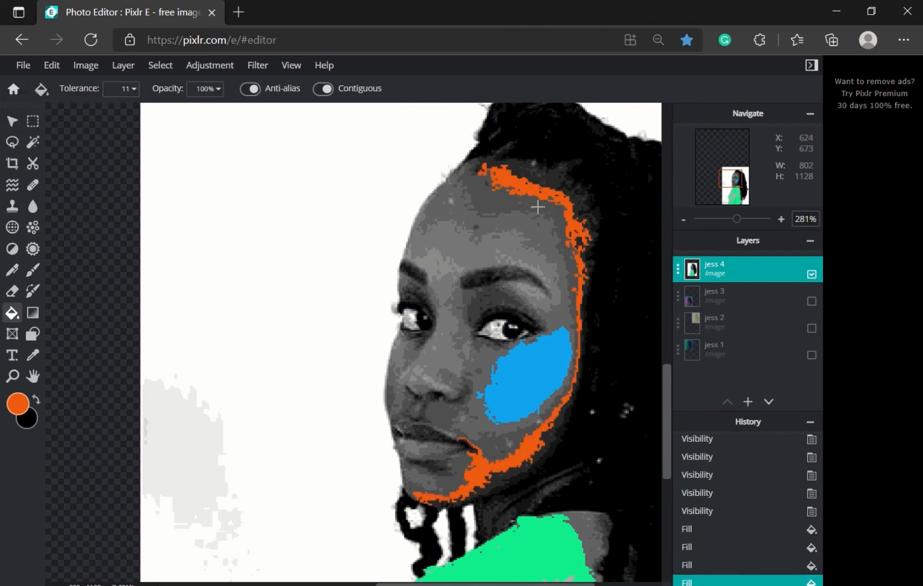
left_click(538, 179)
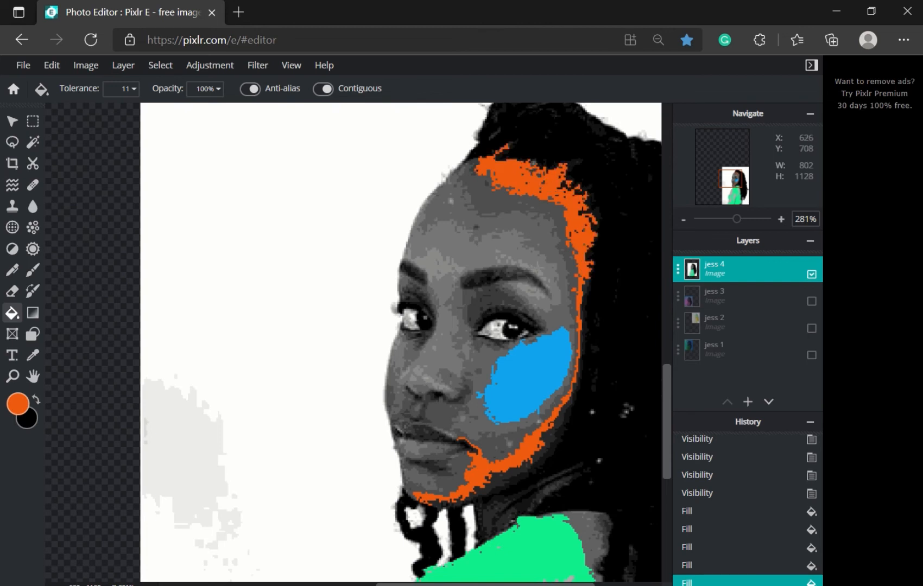
key("ctrl+z")
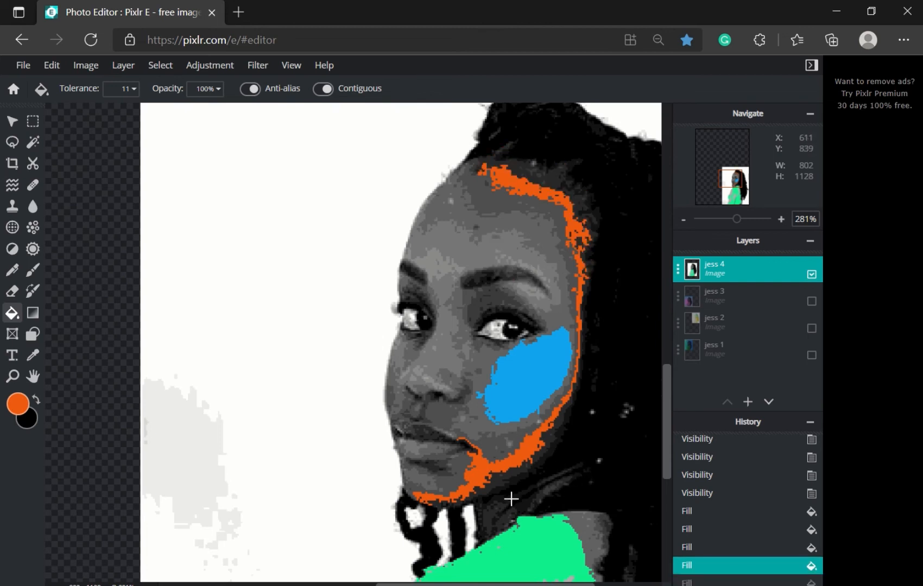
scroll(592, 508, "down", 1)
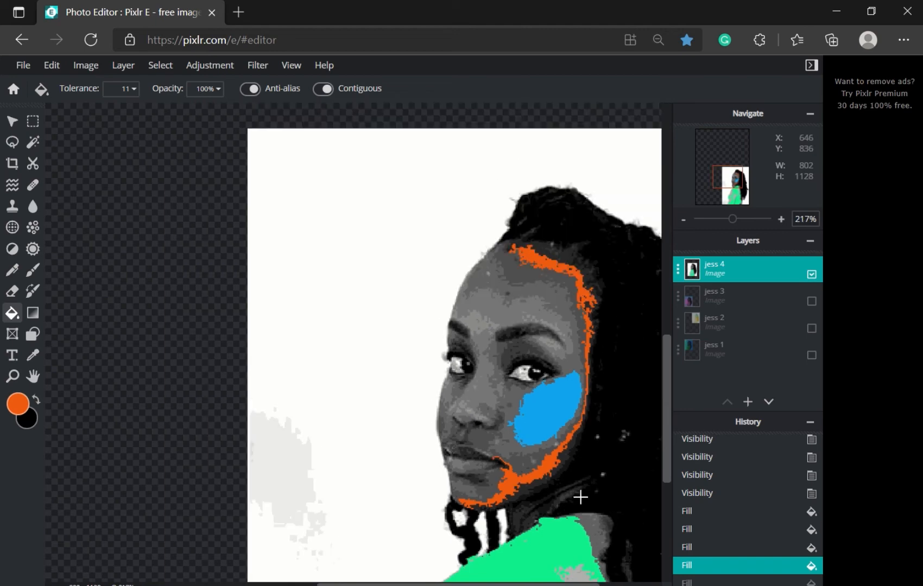
Step: Undo a trial orange fill of the dark neck area
scroll(575, 478, "up", 3)
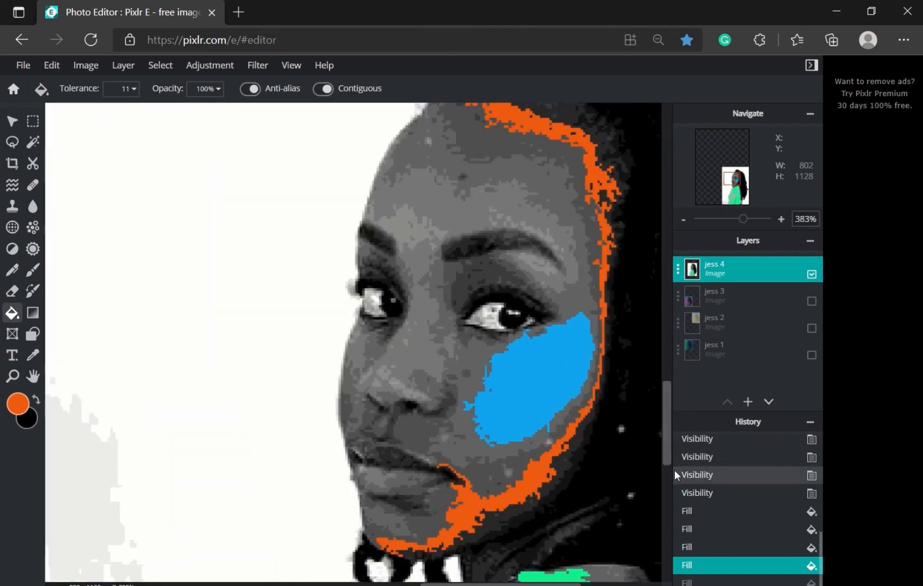
left_click_drag(669, 449, 668, 511)
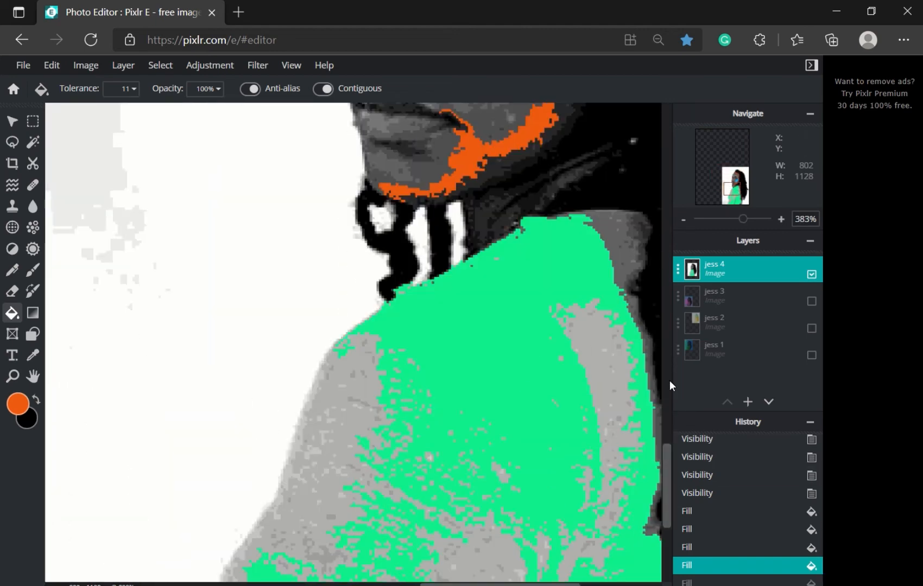
left_click_drag(667, 455, 671, 410)
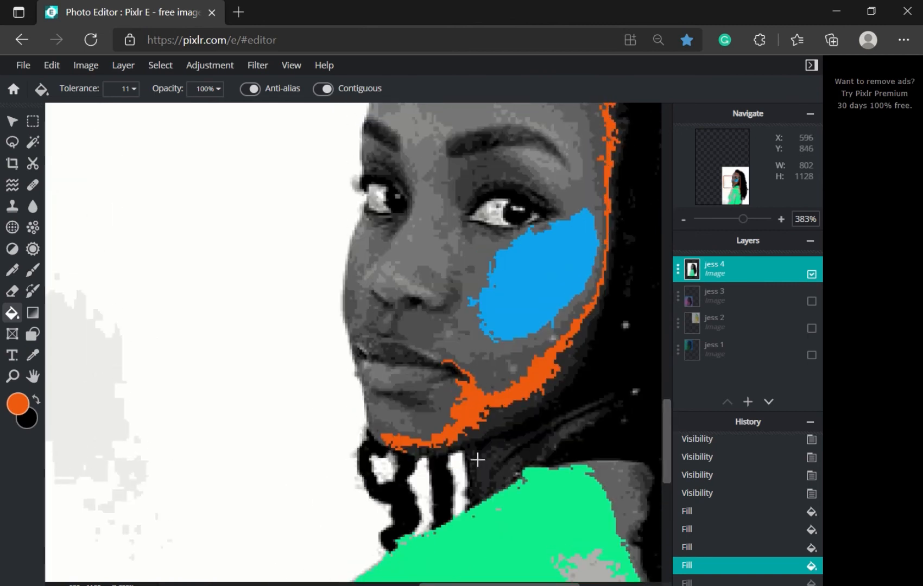
left_click(516, 477)
key("ctrl+z")
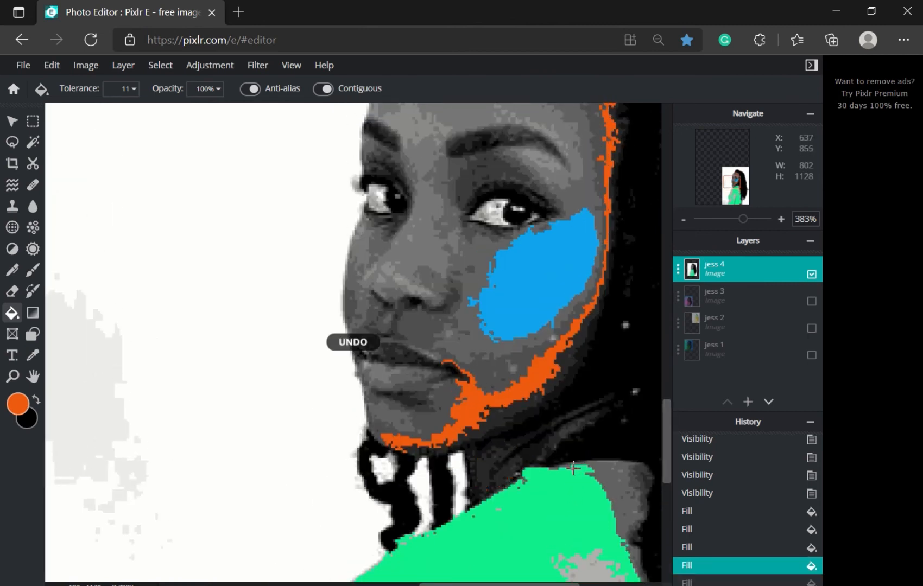
Step: Sample the forehead grey and refill the blue cheek patch with it
mouse_move(665, 417)
left_mouse_down()
mouse_move(674, 392)
mouse_move(674, 399)
left_mouse_up()
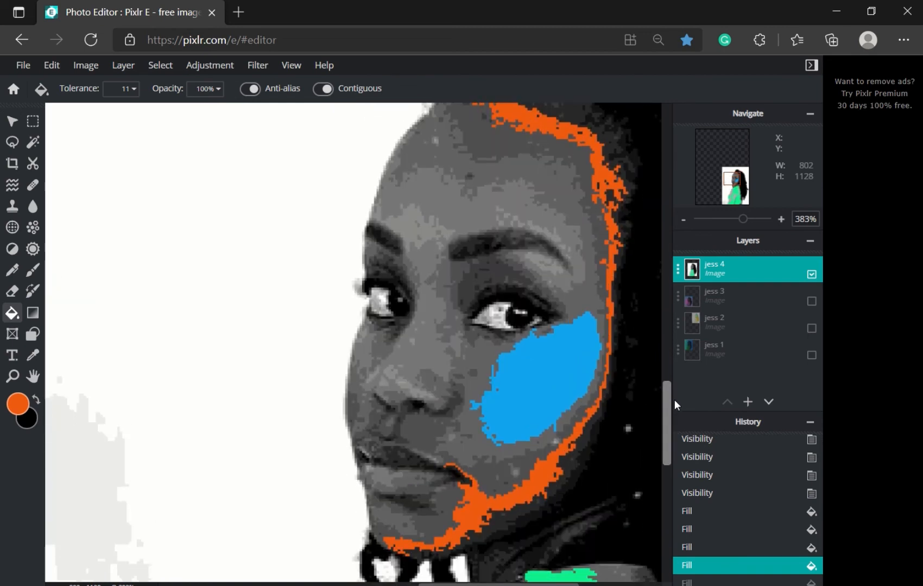
left_click(33, 355)
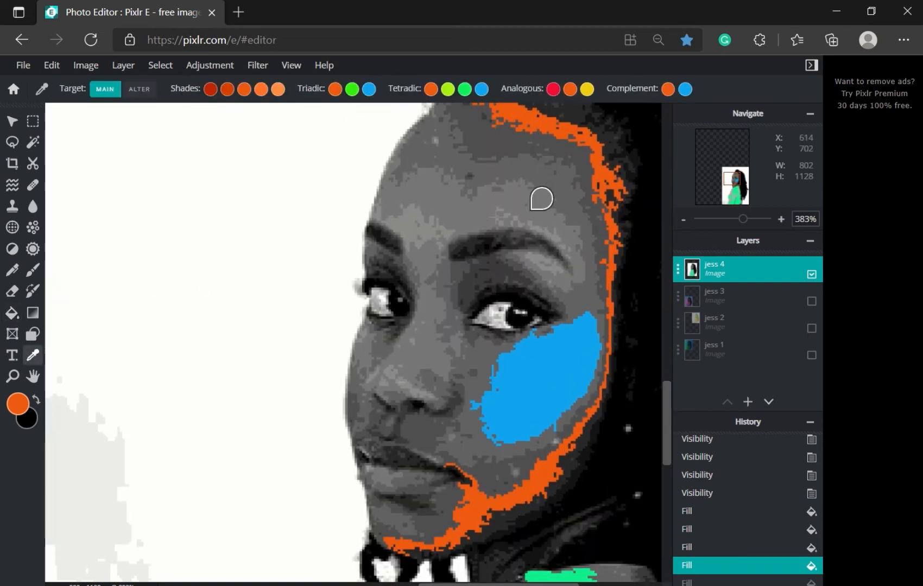
left_click(433, 216)
left_click(11, 314)
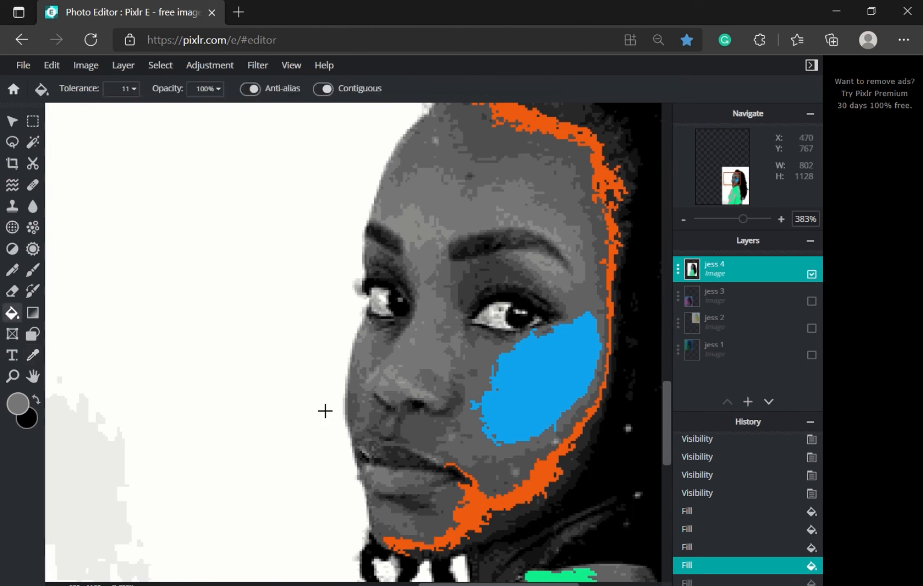
left_click(532, 390)
scroll(533, 390, "down", 4)
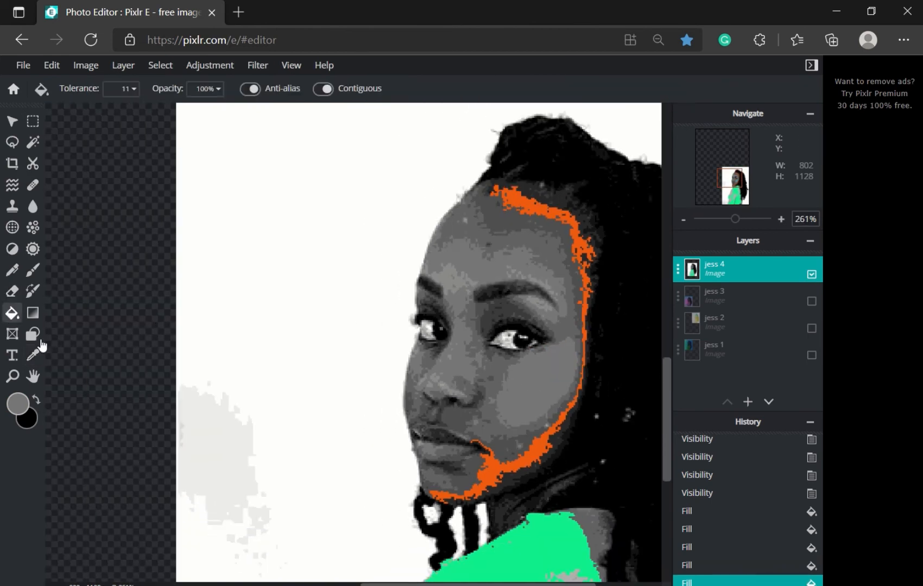
Step: Choose the yellow analogous to the edge orange and fill the cheek yellow, undoing stray brow fills
left_click(33, 355)
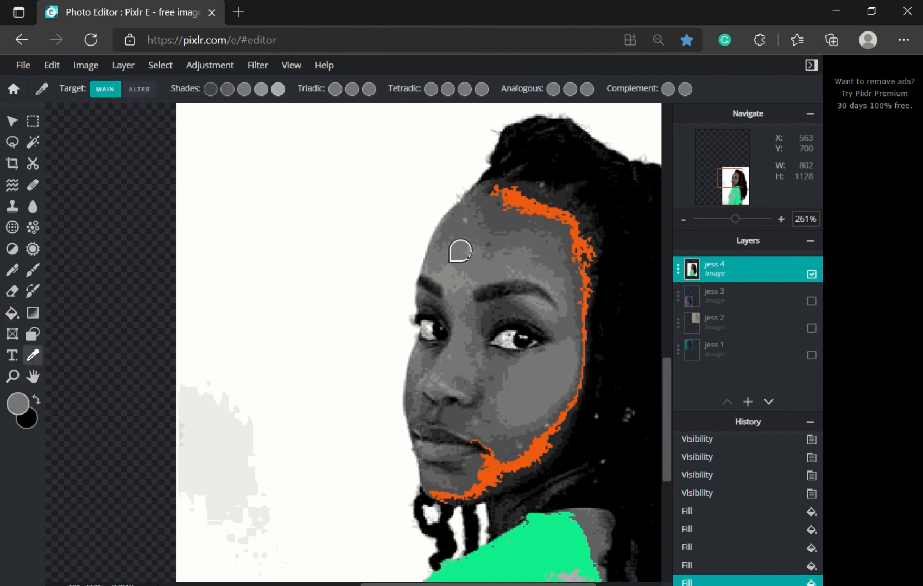
left_click(520, 204)
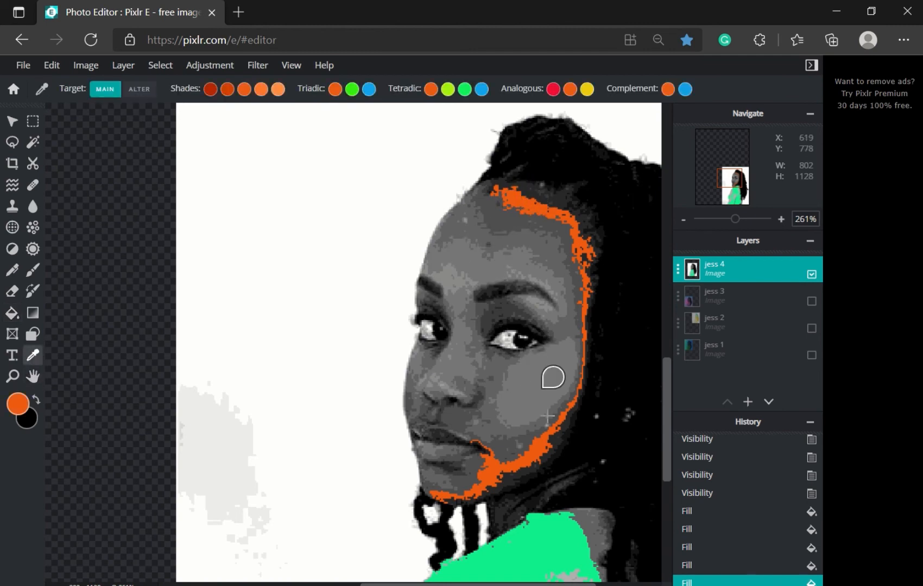
left_click(590, 92)
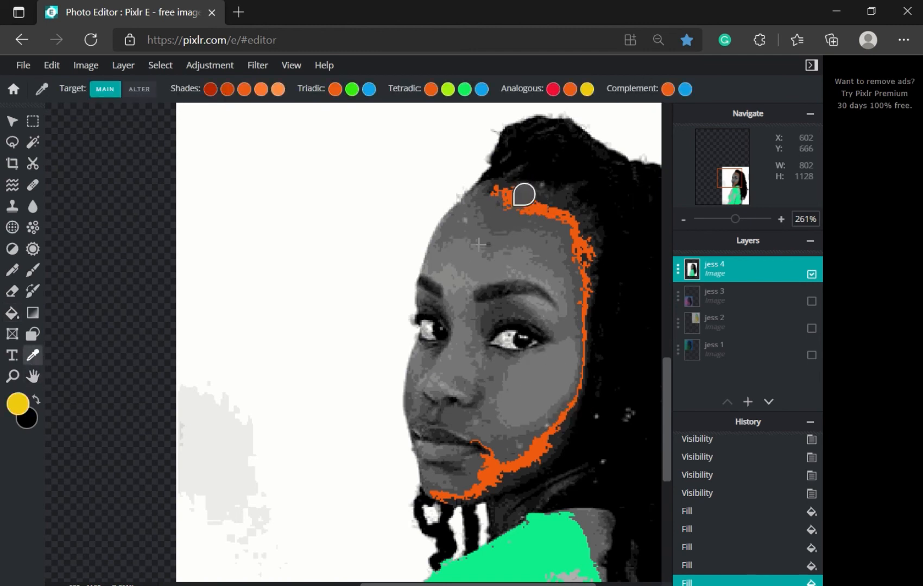
left_click(12, 313)
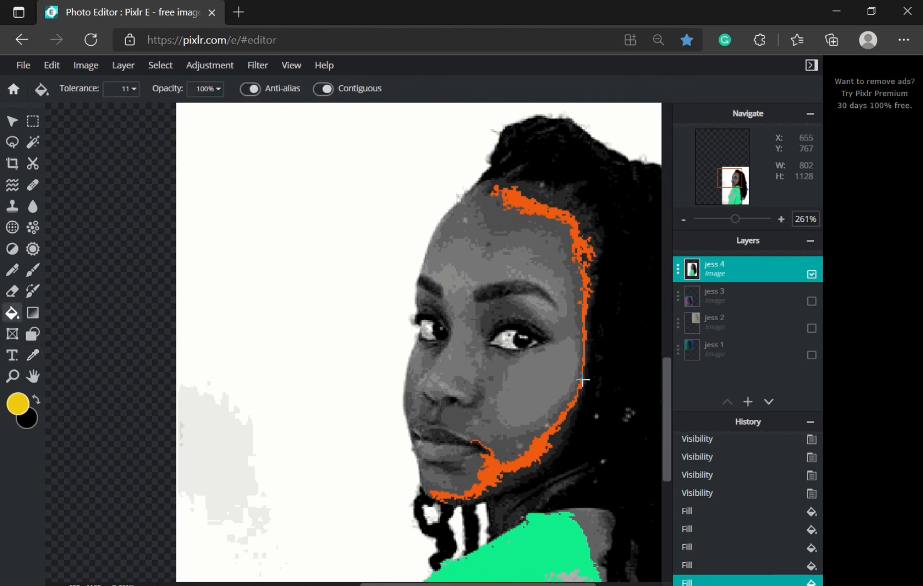
left_click(541, 378)
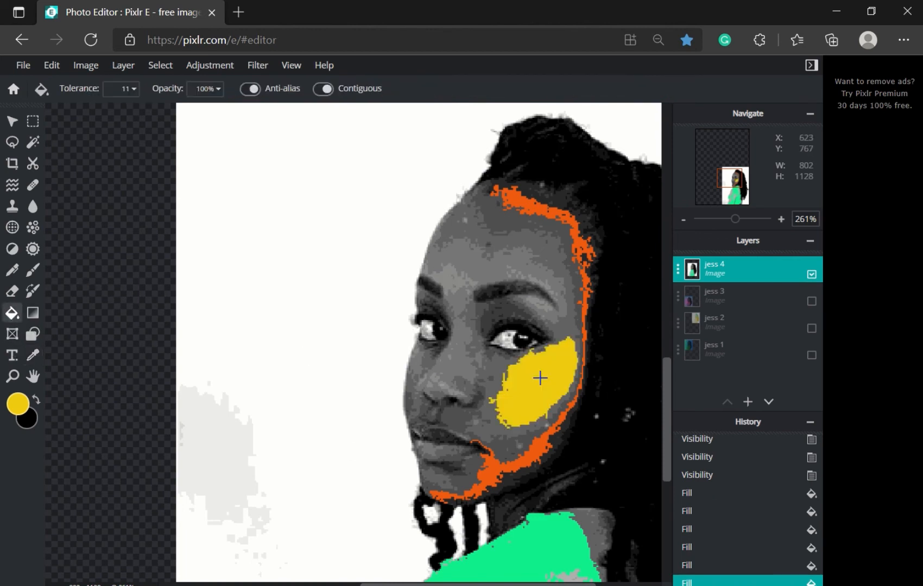
left_click(453, 277)
left_click(453, 287)
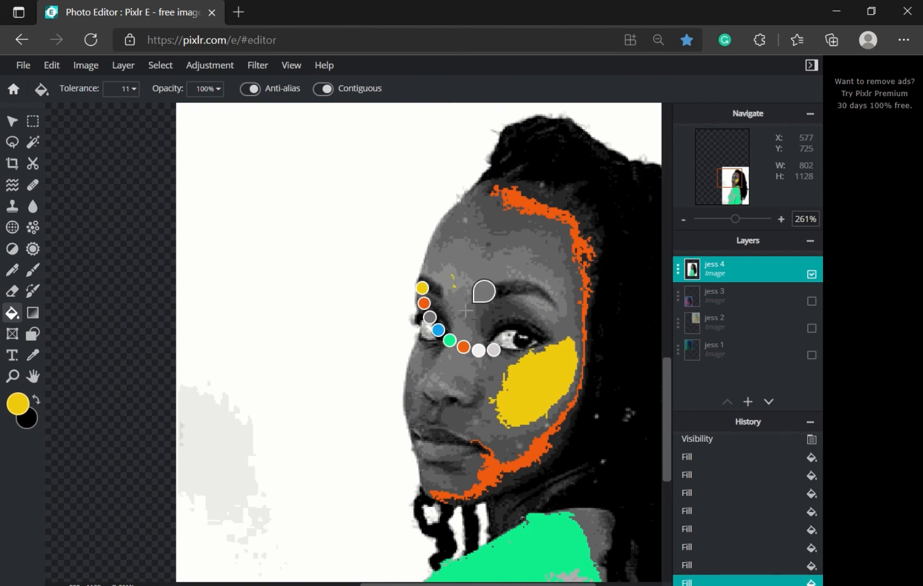
key("ctrl+z")
key("ctrl+z")
Step: Raise the fill tolerance slightly and fill forehead, nose, cheek and a small neck patch yellow
left_click(135, 92)
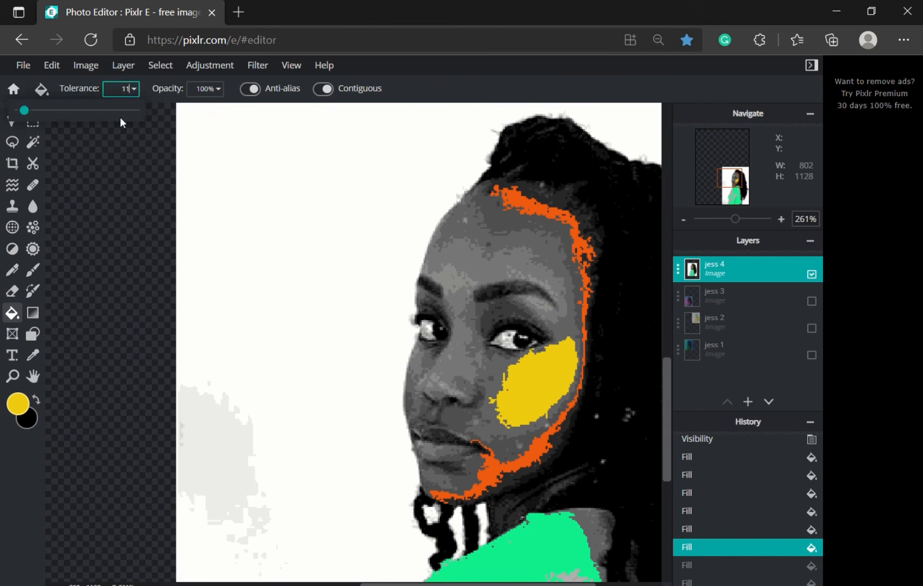
left_click_drag(30, 115, 34, 116)
left_click_drag(36, 118, 32, 120)
left_click(455, 285)
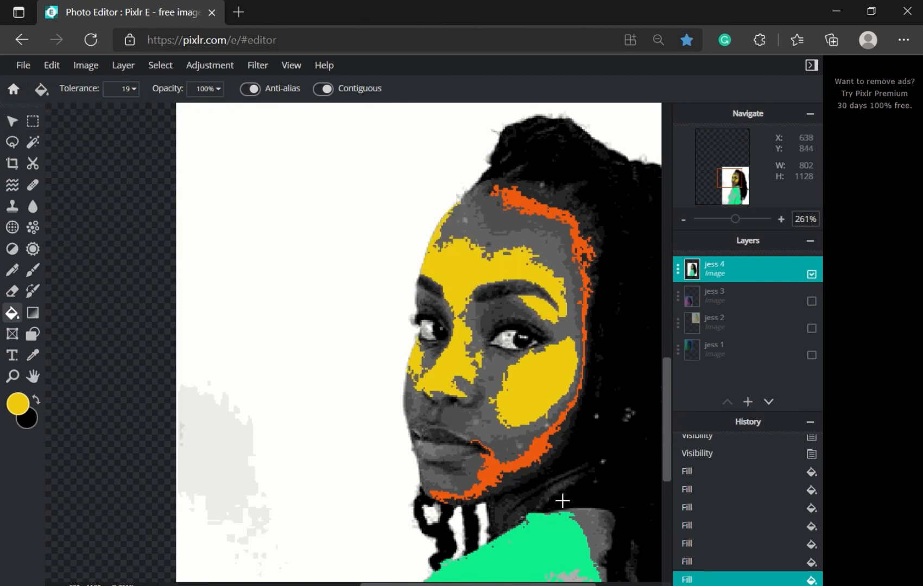
left_click(546, 495)
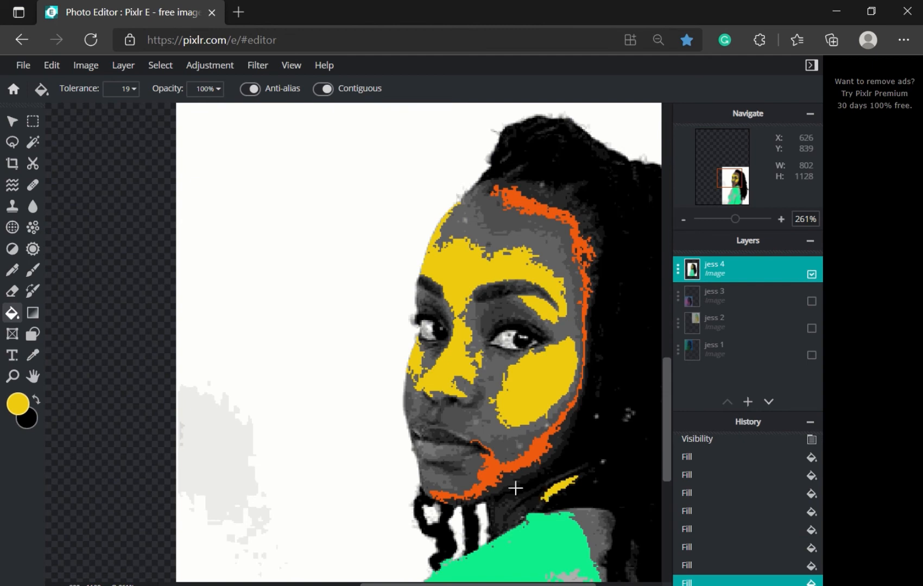
key("ctrl+z")
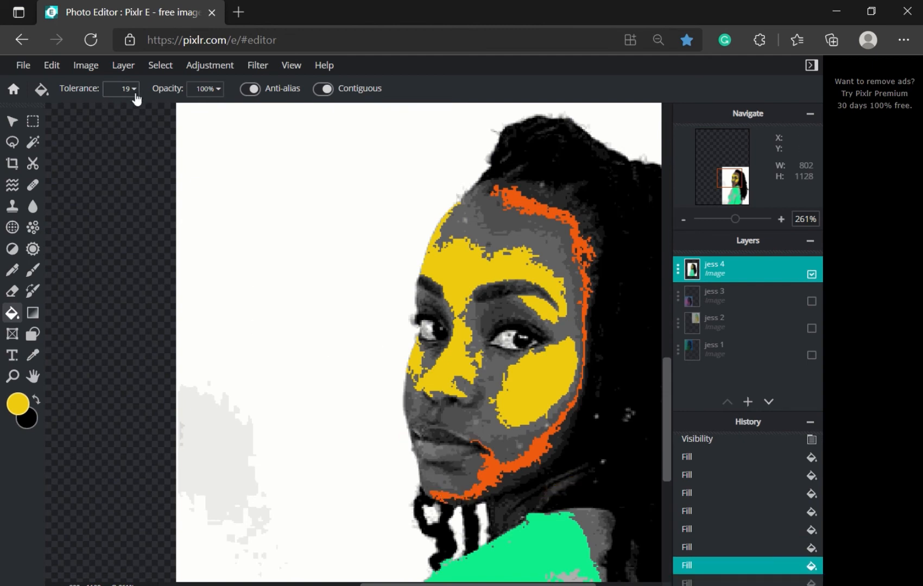
left_click(133, 89)
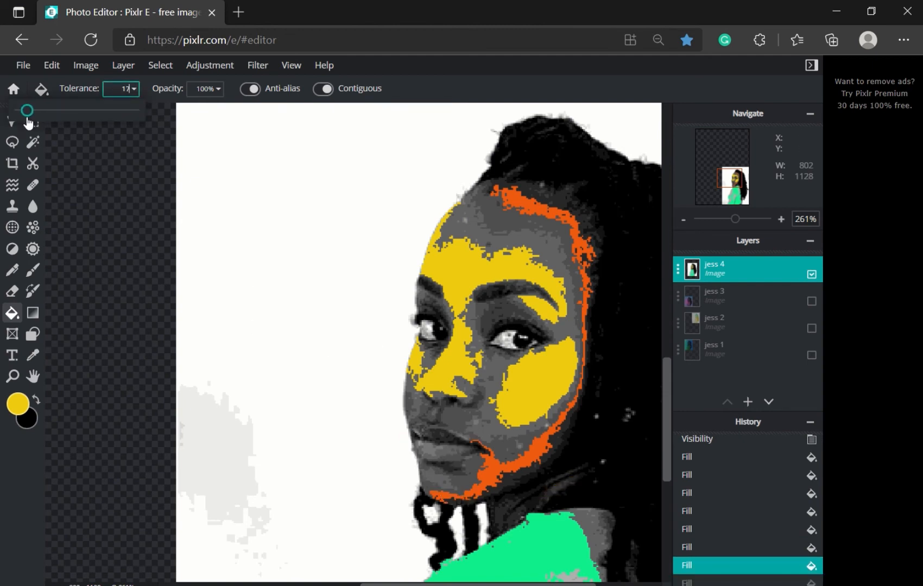
left_click(557, 489)
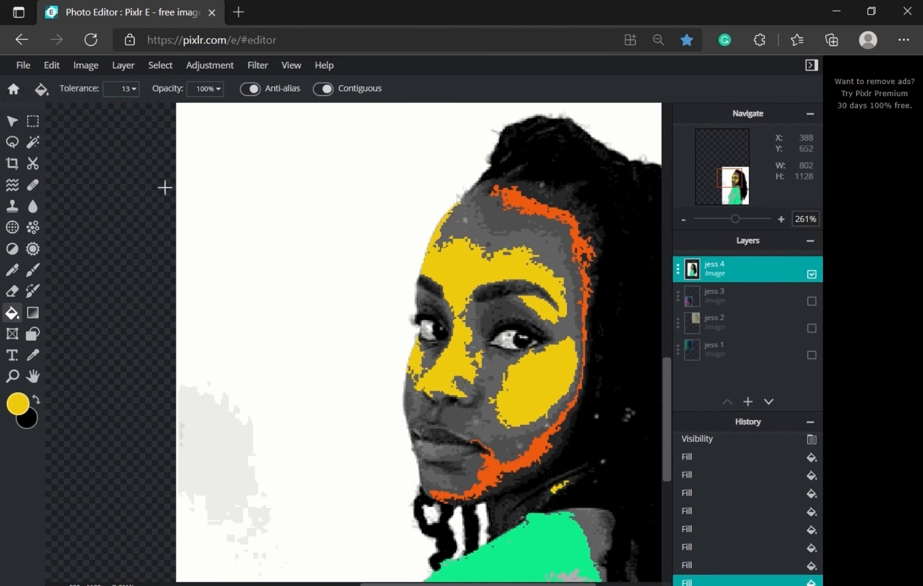
Step: Pick the lightest yellow shade and refill the forehead, nose and cheek with it
left_click(133, 90)
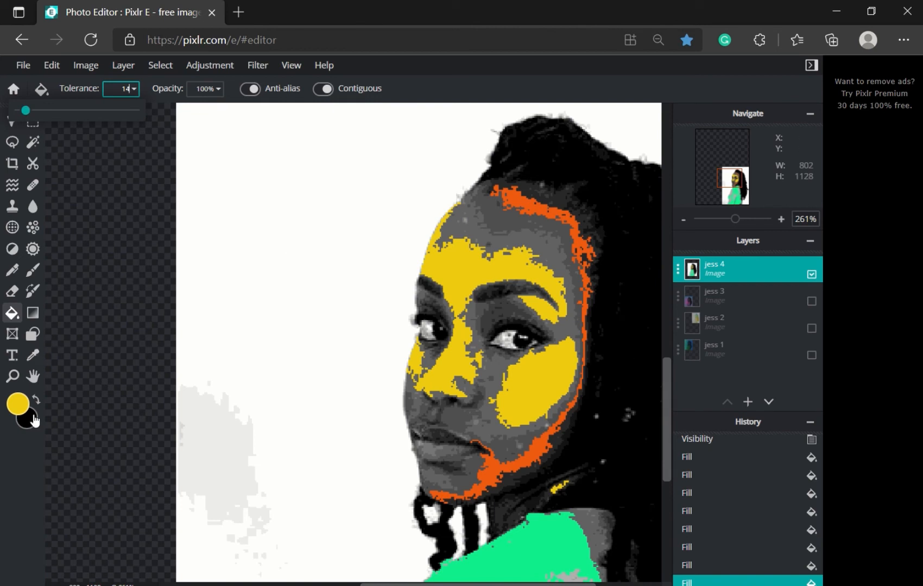
left_click(34, 355)
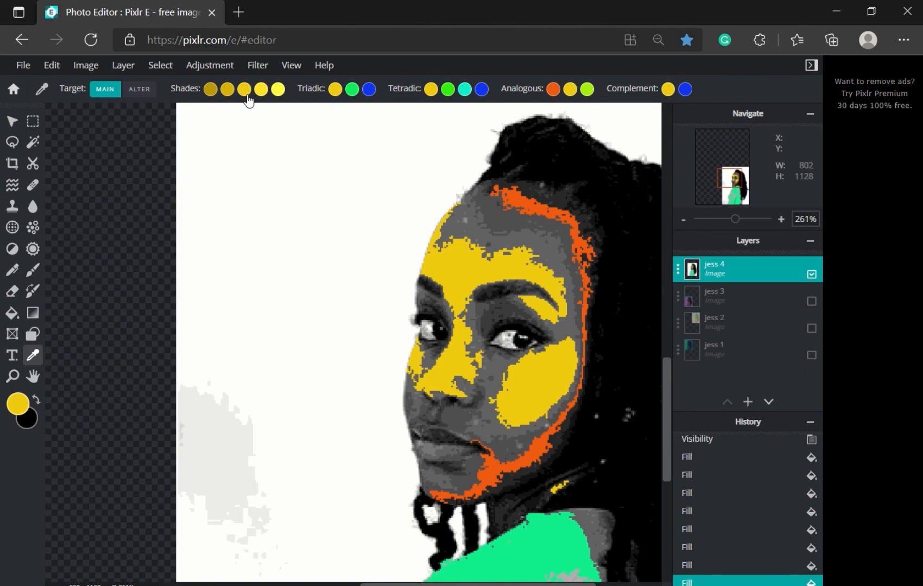
left_click(278, 91)
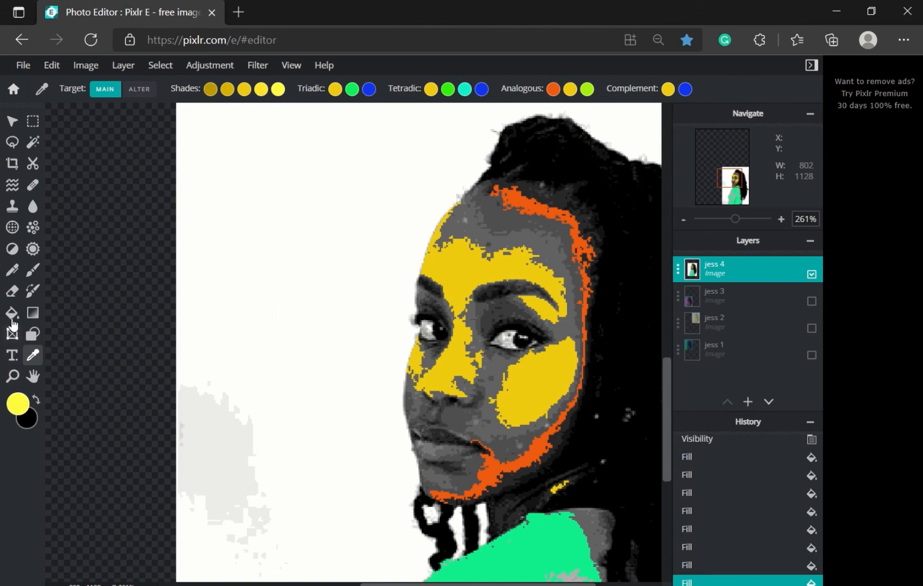
left_click(12, 314)
left_click(460, 274)
left_click(540, 382)
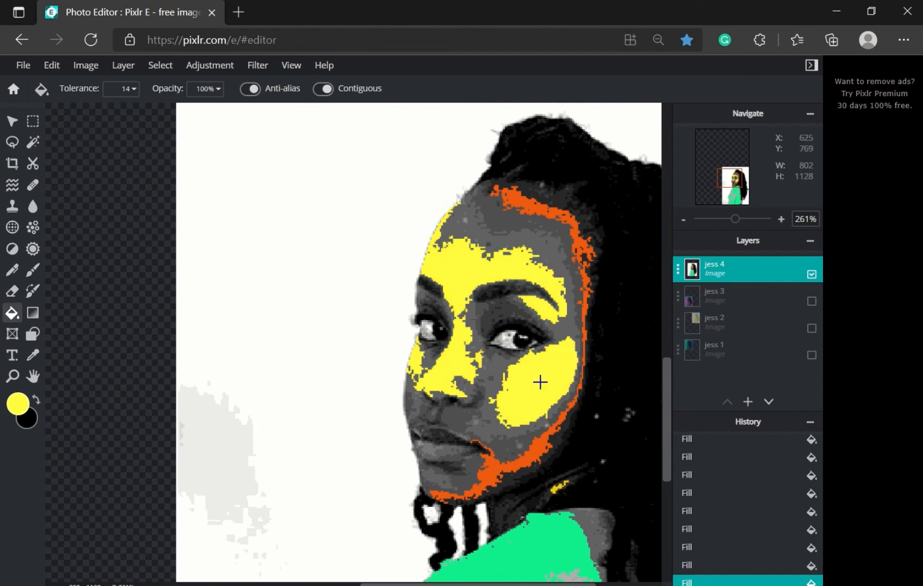
left_click(32, 355)
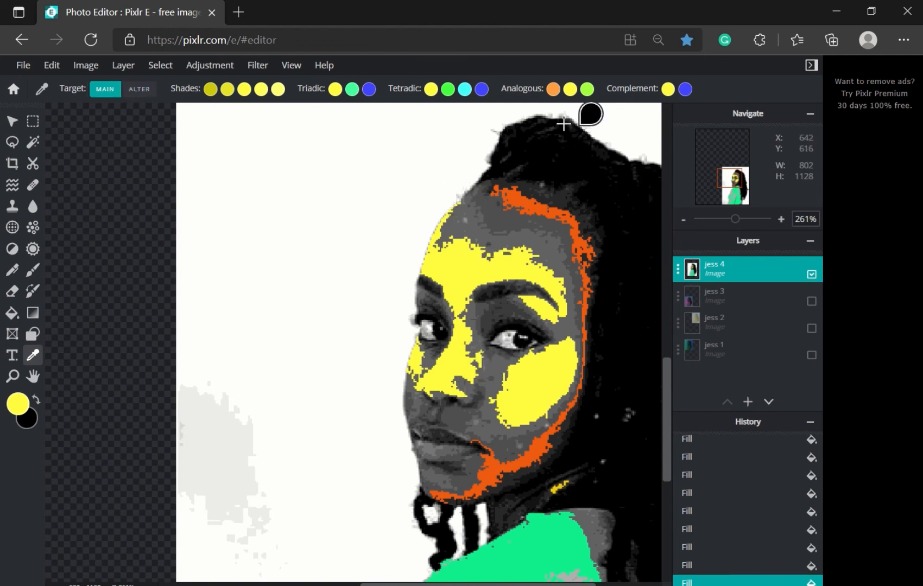
Step: Choose the orange analogous swatch and fill grey patches on the face, chin and left cheek
left_click(553, 91)
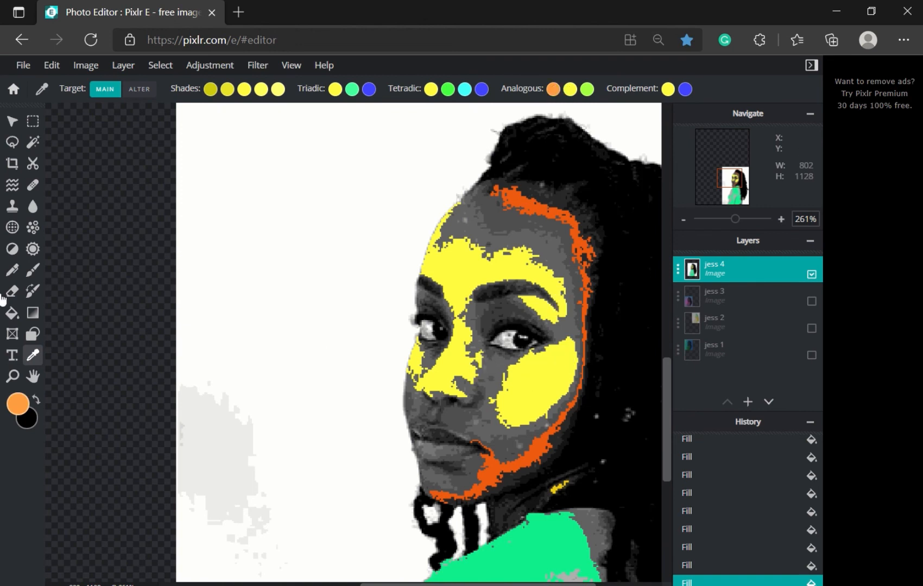
left_click(12, 314)
left_click(498, 369)
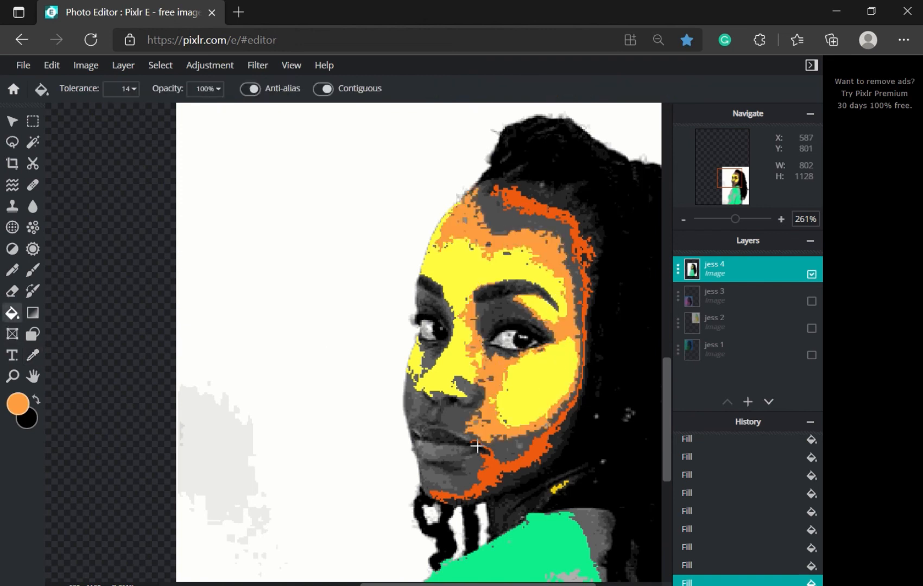
scroll(477, 447, "up", 3)
left_click(417, 497)
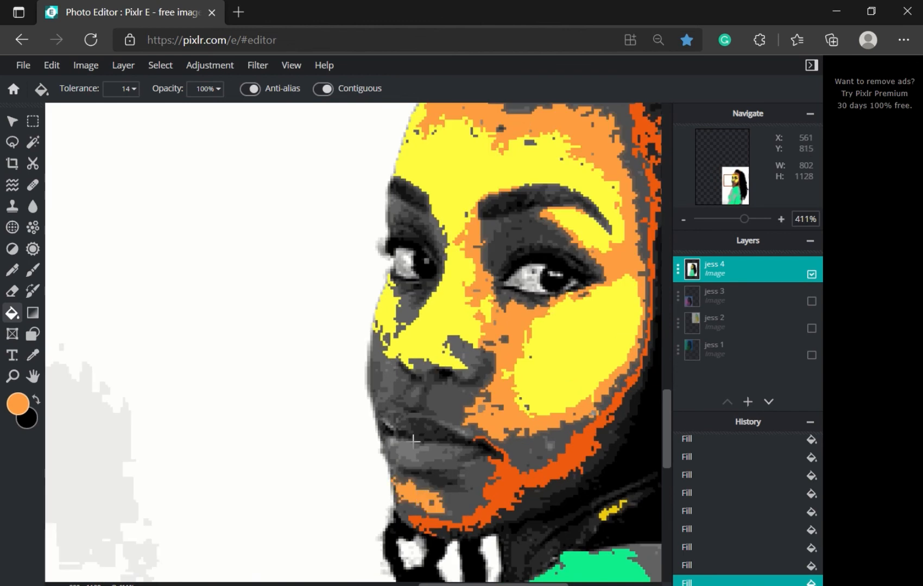
left_click(389, 379)
Step: Fill the grey patches under the eye, around the eyebrow and at the left eye's inner corner orange
left_click(409, 309)
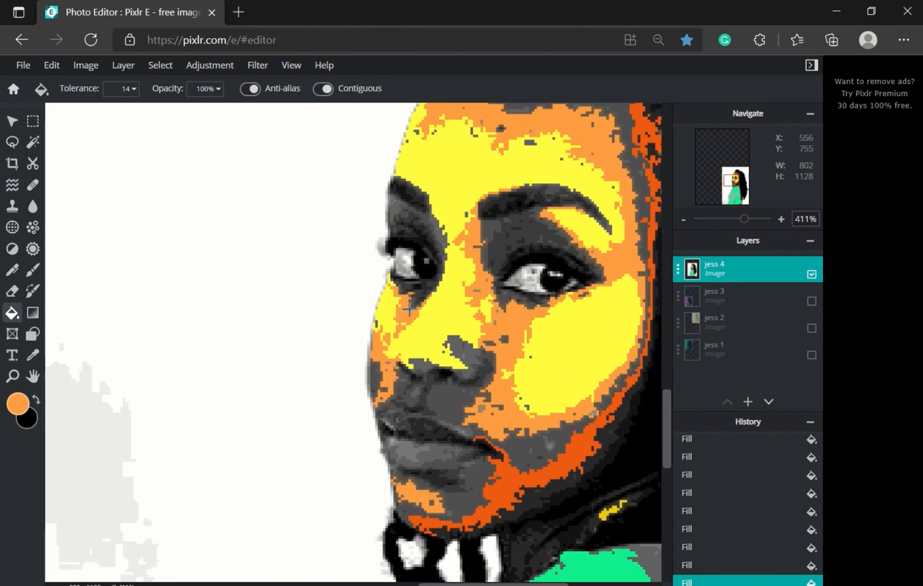
left_click(493, 228)
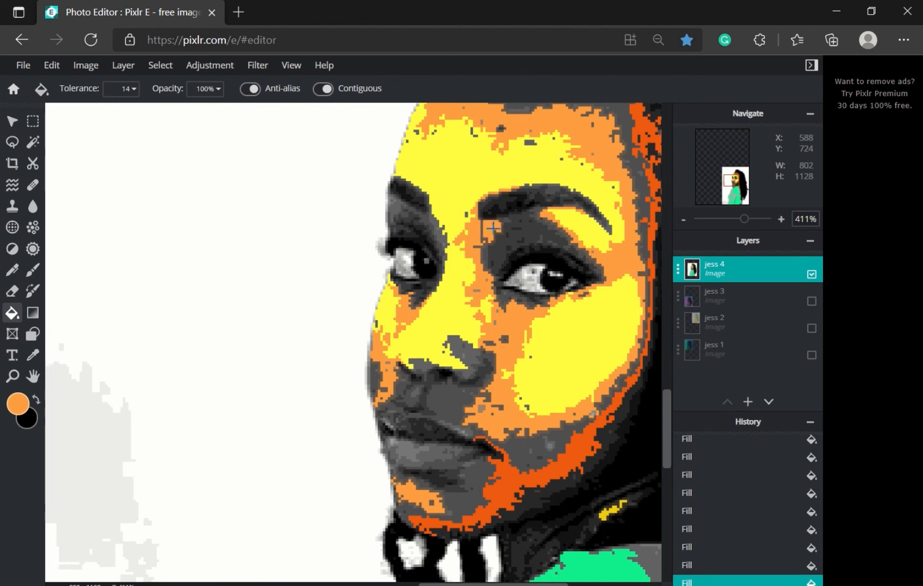
left_click(503, 220)
left_click(395, 207)
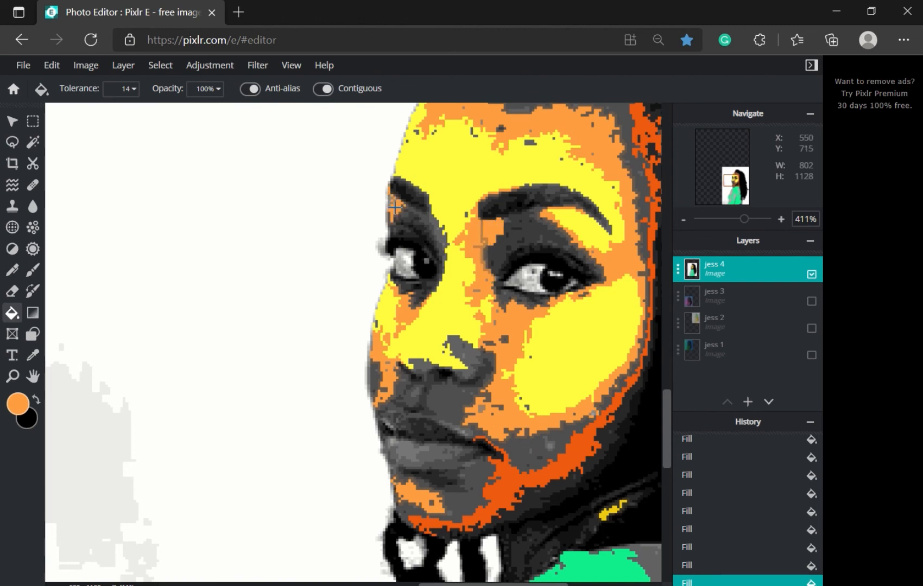
left_click(437, 225)
scroll(484, 428, "down", 3)
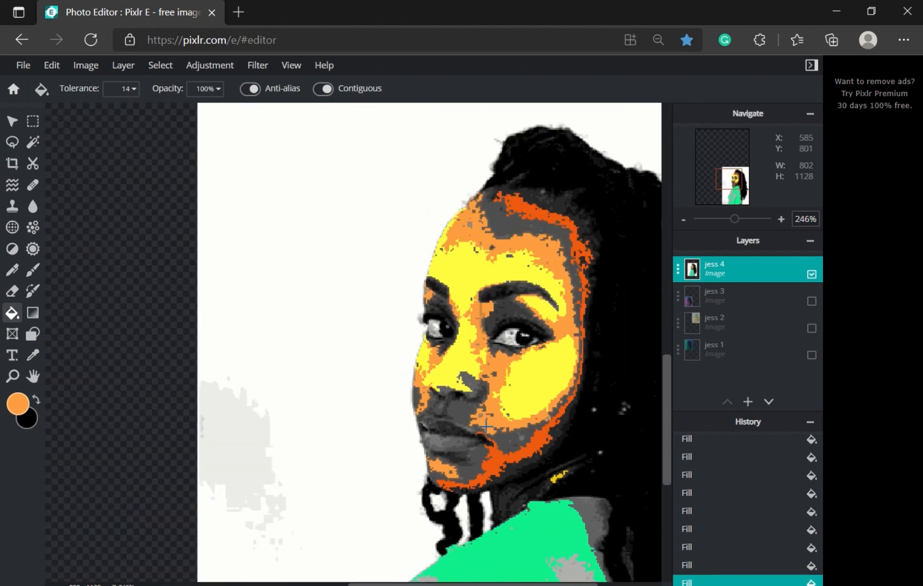
left_click_drag(669, 434, 668, 491)
scroll(590, 517, "down", 3)
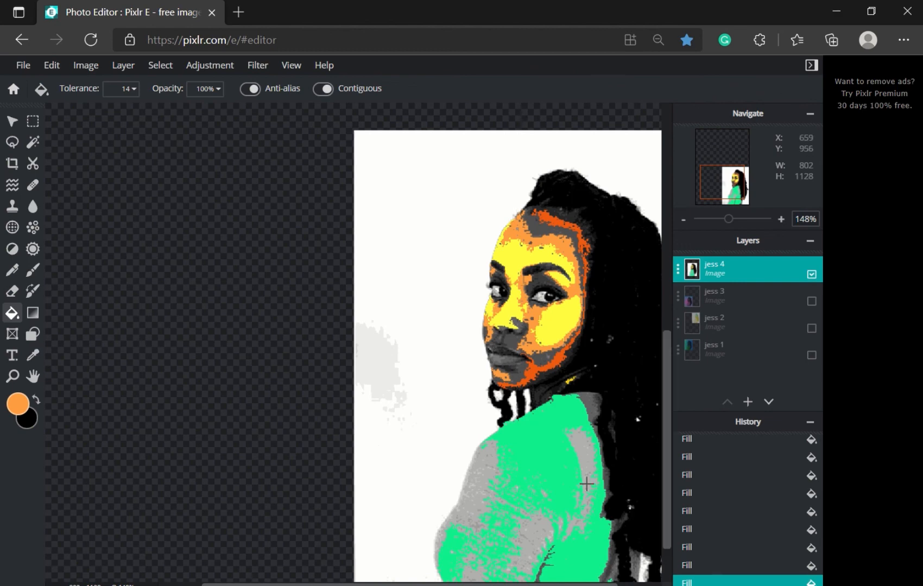
scroll(490, 482, "up", 4)
Step: Bring the fourth portrait's face into view and choose brown as the new colour
left_click_drag(492, 584, 582, 584)
left_click_drag(667, 483, 668, 443)
left_click_drag(586, 584, 575, 585)
left_click(32, 355)
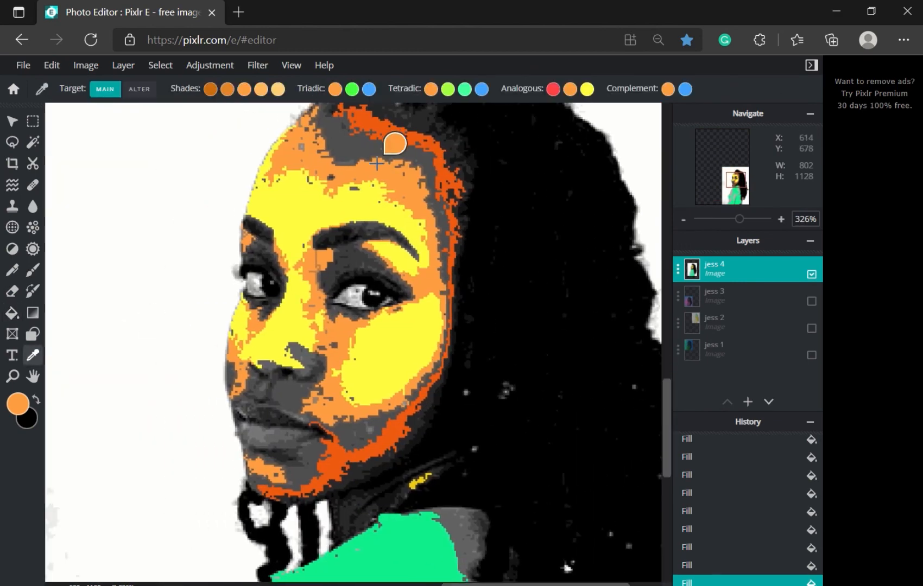
left_click(18, 404)
left_click_drag(636, 175, 587, 227)
left_click(773, 348)
Step: Paint-bucket the forehead, lower face, cheek and yellow skin brown at tolerance 26
left_click(12, 313)
left_click(358, 149)
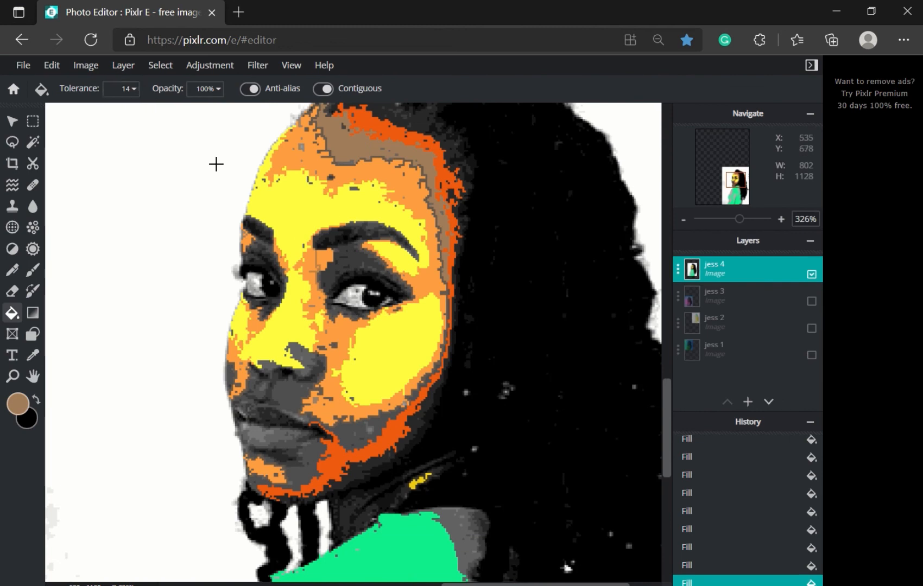
key("ctrl+z")
left_click(134, 89)
left_click_drag(26, 111, 32, 113)
left_click(358, 146)
left_click(299, 394)
left_click(261, 432)
left_click(332, 467)
left_click(388, 358)
left_click(328, 347)
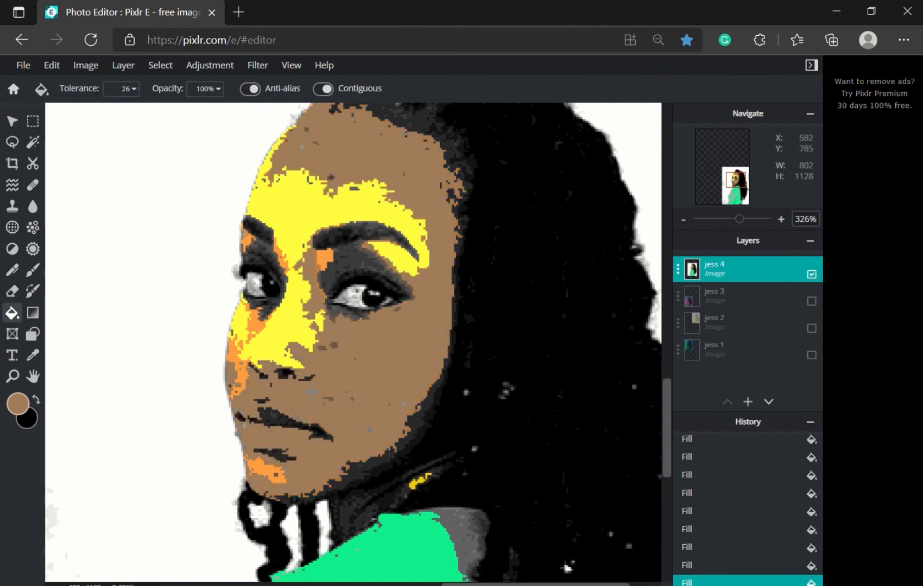
key("ctrl+z")
left_click(293, 365)
Step: Sample blue and fill the large orange area and remaining orange patches blue
left_click(32, 355)
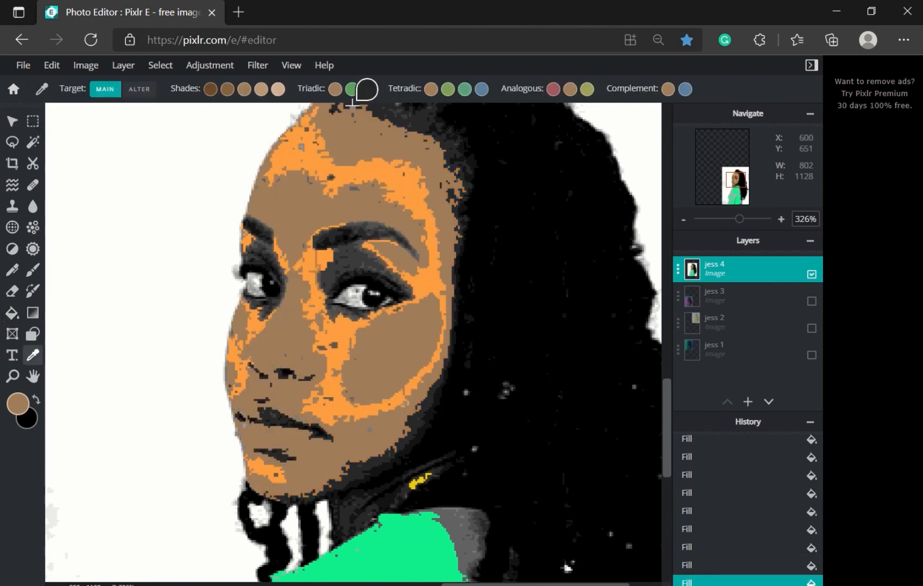
left_click(367, 89)
left_click(12, 313)
left_click(303, 295)
left_click(324, 258)
left_click(281, 258)
scroll(290, 272, "up", 5)
left_click(189, 403)
left_click(140, 505)
scroll(139, 505, "down", 5)
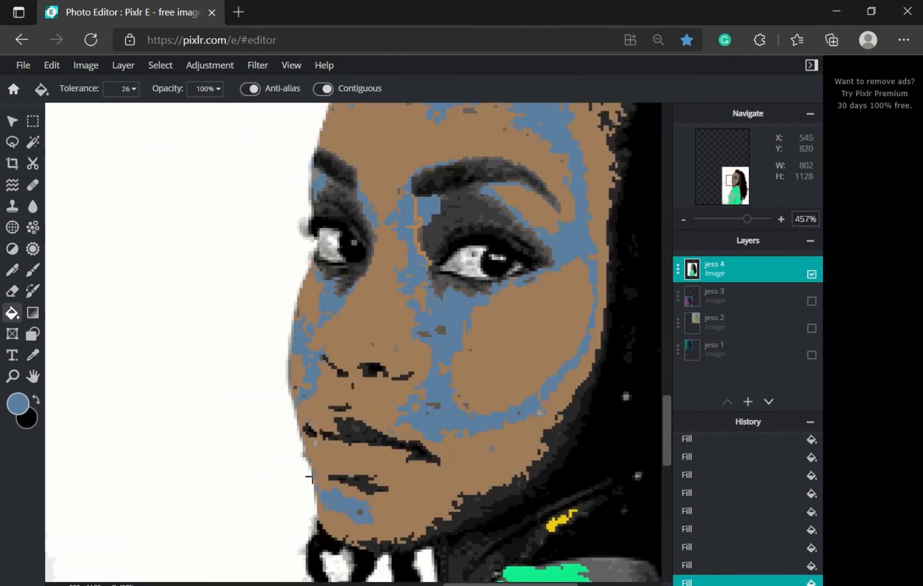
scroll(310, 470, "up", 5)
left_click(334, 349)
scroll(272, 293, "down", 3)
scroll(163, 272, "up", 2)
Step: Sample a purple shade and fill the right eyelid purple, redoing the overspilled fill
left_click(33, 355)
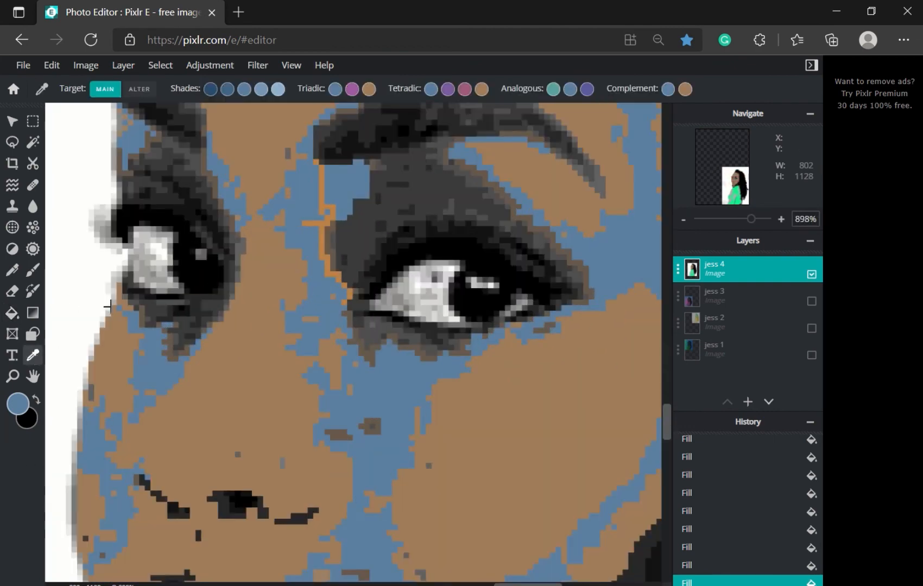
left_click(447, 89)
left_click(587, 89)
left_click(12, 313)
left_click(427, 196)
scroll(266, 254, "down", 2)
key("ctrl+z")
left_click(406, 200)
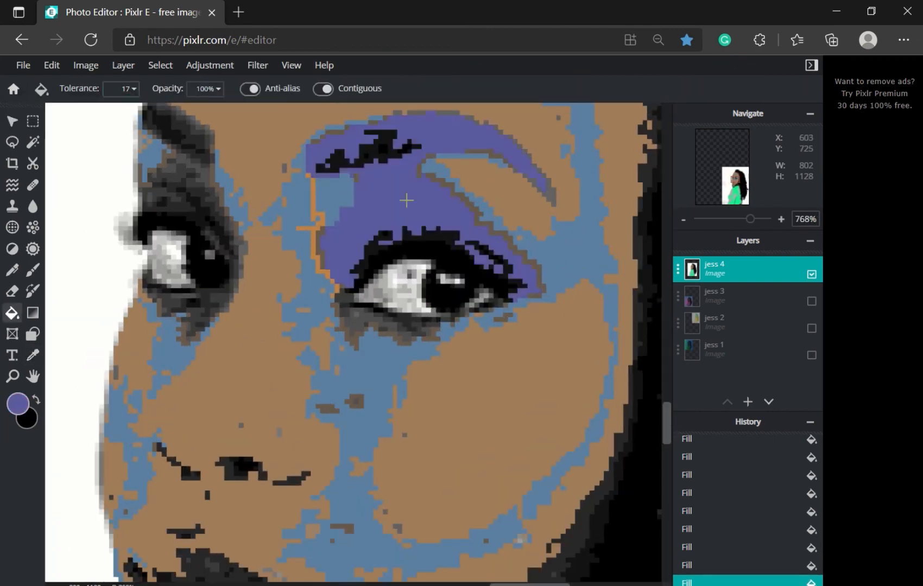
key("ctrl+z")
left_click(406, 201)
Step: Fill the left eyelid sections and eyelid corner purple
left_click(184, 184)
left_click(174, 194)
left_click(192, 190)
left_click(174, 170)
left_click(442, 190)
scroll(384, 215, "down", 5)
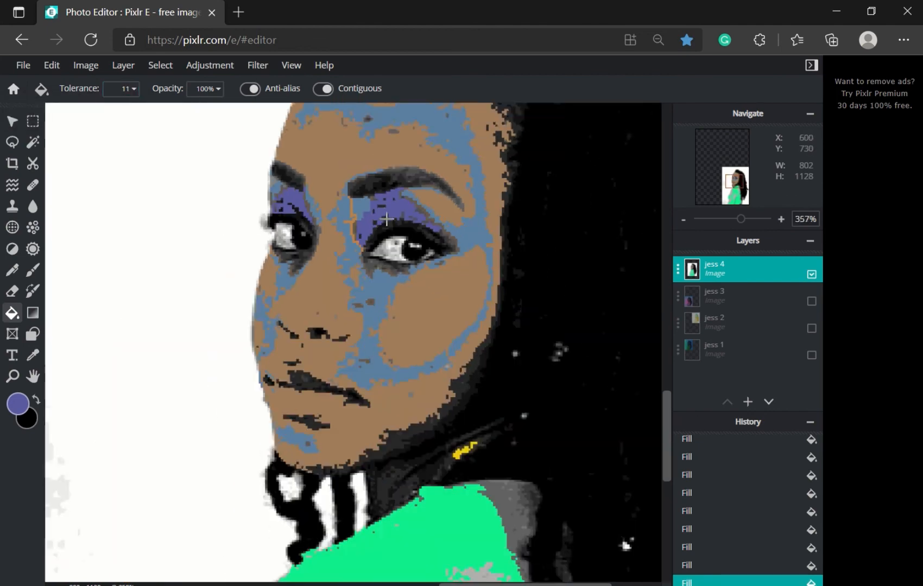
scroll(385, 215, "up", 3)
key("ctrl+z")
key("ctrl+z")
key("ctrl+z")
key("ctrl+z")
key("ctrl+z")
key("ctrl+z")
scroll(351, 212, "up", 4)
left_click(471, 163)
Step: Switch to black and fill the eyebrows, lips and nostril black with adjusted tolerance
left_click(552, 249)
scroll(592, 273, "down", 2)
left_click(37, 400)
left_click(322, 165)
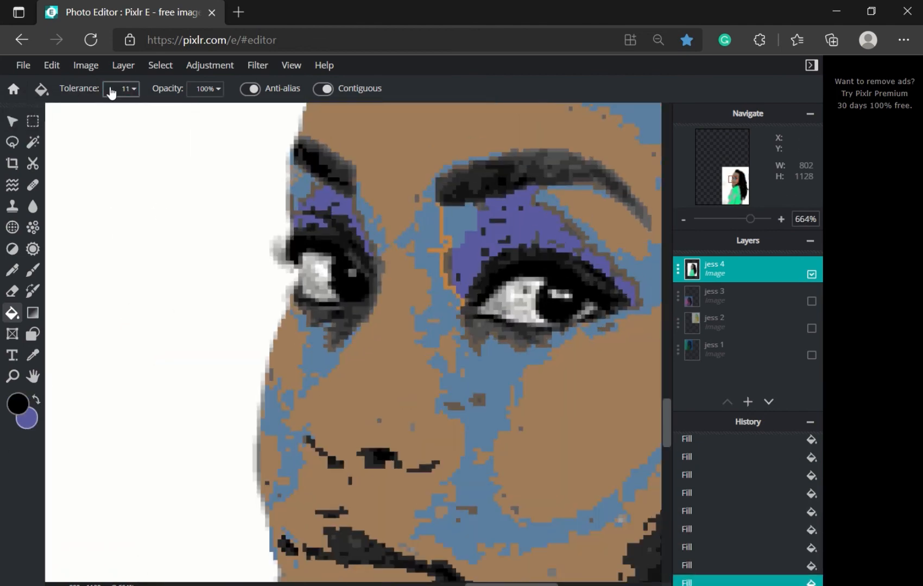
type("5")
left_click_drag(126, 89, 120, 90)
type("59")
left_click(548, 168)
scroll(546, 269, "down", 5)
scroll(545, 271, "up", 1)
key("ctrl+z")
left_click(443, 478)
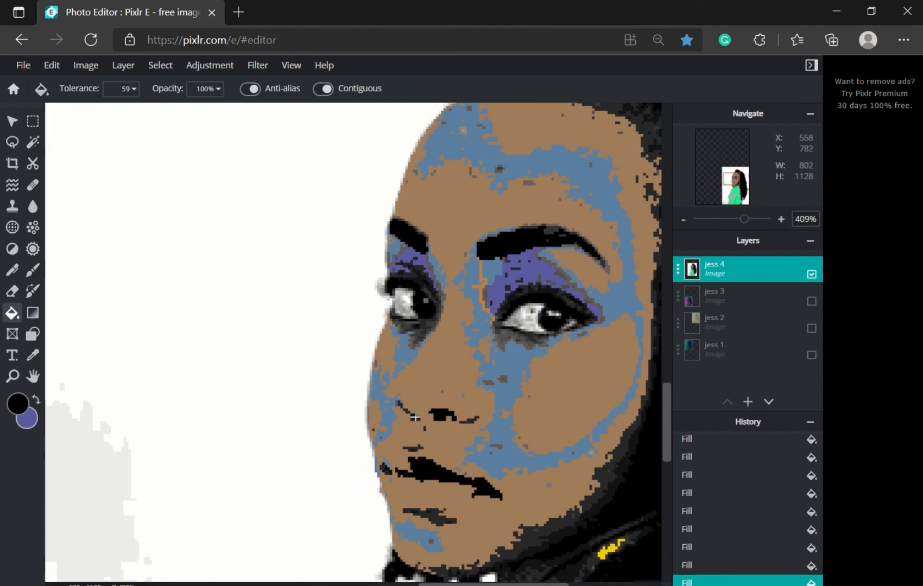
Step: Lower the fill tolerance and fill the chin patch black
scroll(559, 340, "down", 6)
scroll(545, 452, "up", 4)
left_click(551, 425)
scroll(567, 456, "up", 5)
key("ctrl+z")
type("17")
left_click(530, 316)
left_click_drag(131, 90, 120, 89)
scroll(554, 332, "down", 5)
left_click(554, 273)
scroll(561, 312, "down", 5)
scroll(486, 268, "up", 6)
Step: Sample the brown skin colour and try a brown fill on the neck, then undo it
type("10")
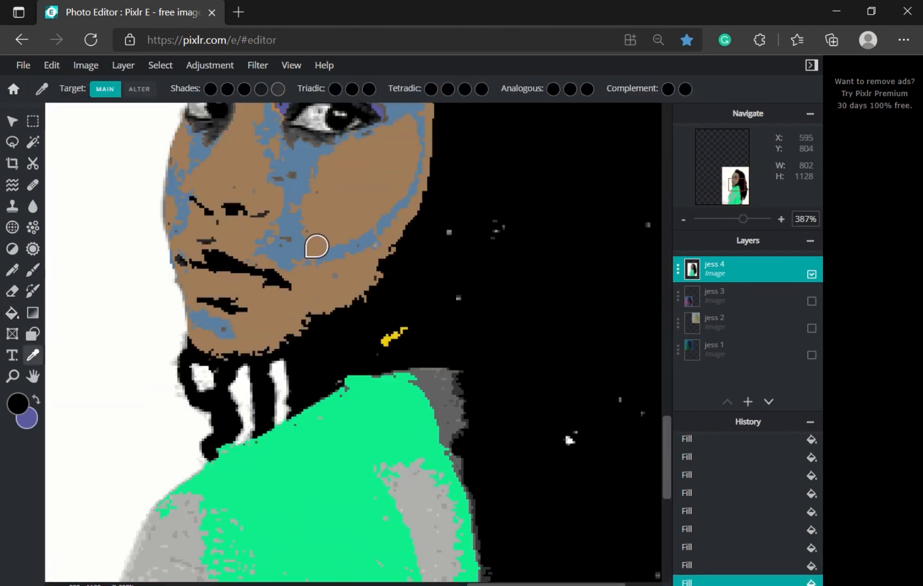
left_click(298, 265, "alt")
left_click(310, 379)
key("ctrl+z")
scroll(510, 307, "down", 3)
scroll(318, 239, "up", 5)
scroll(380, 261, "down", 4)
scroll(461, 260, "up", 6)
Step: Set white as the colour and fill the whites of the eyes at tolerance 28
left_click_drag(667, 422, 675, 413)
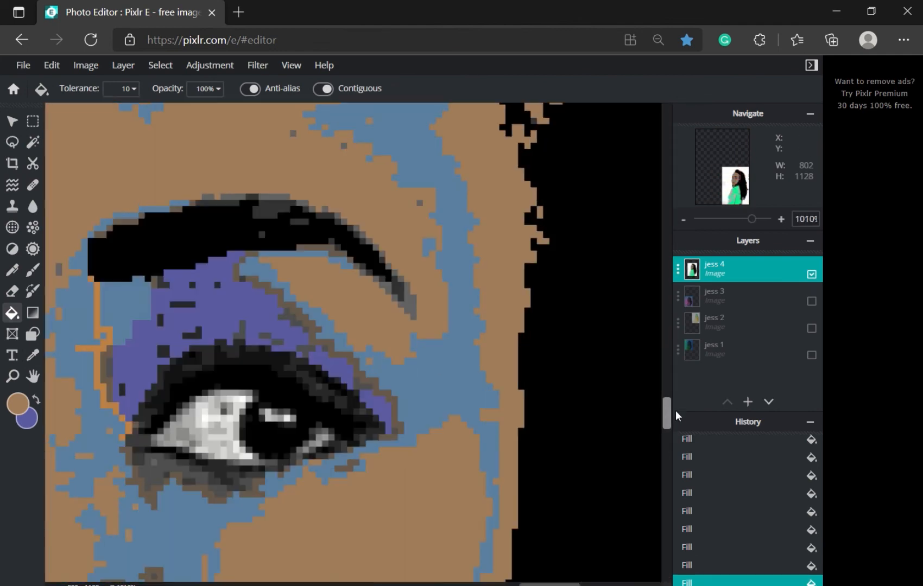
left_click_drag(550, 585, 528, 585)
left_click(18, 404)
left_click(521, 172)
left_click(773, 349)
left_click(131, 89)
left_click(441, 388)
left_click(130, 352)
scroll(173, 392, "down", 7)
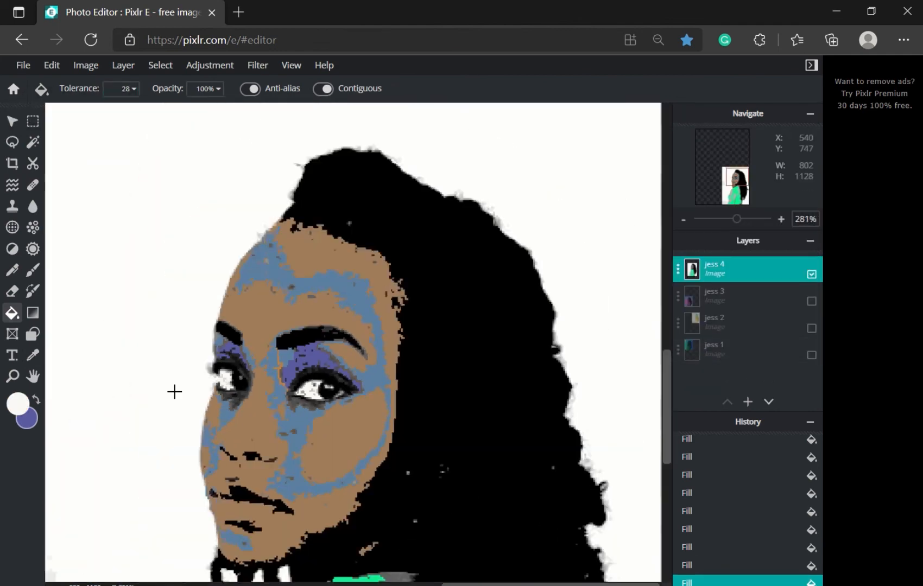
scroll(217, 375, "up", 5)
key("ctrl+z")
Step: Sample the skin colour, then pick red as the next fill colour
scroll(361, 325, "down", 4)
left_click_drag(667, 353, 655, 410)
left_click(33, 356)
left_click(485, 236)
left_click(554, 88)
left_click(12, 313)
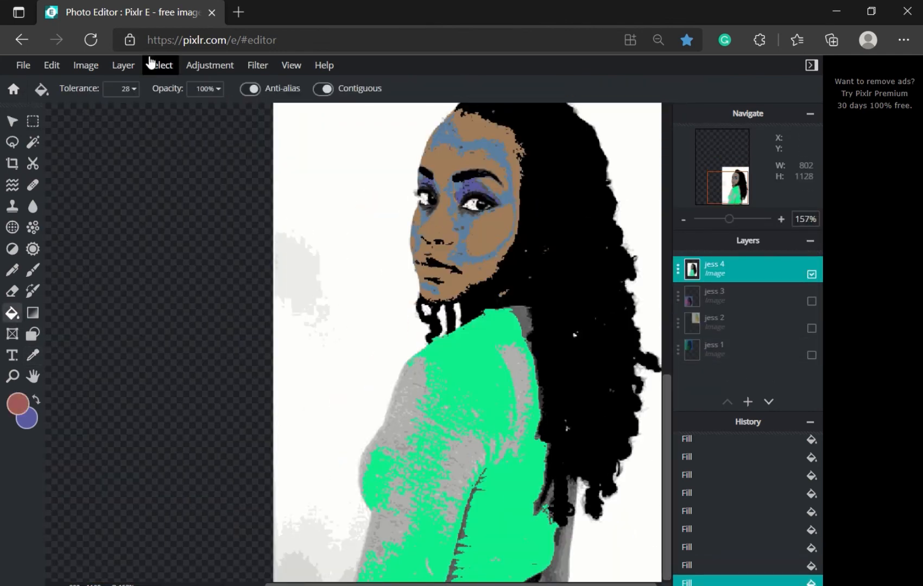
Step: Fill the green jacket, then switch the fill colour to a darker red
left_click(462, 380)
left_click(18, 404)
left_click(560, 291)
left_click(773, 349)
scroll(624, 489, "up", 4)
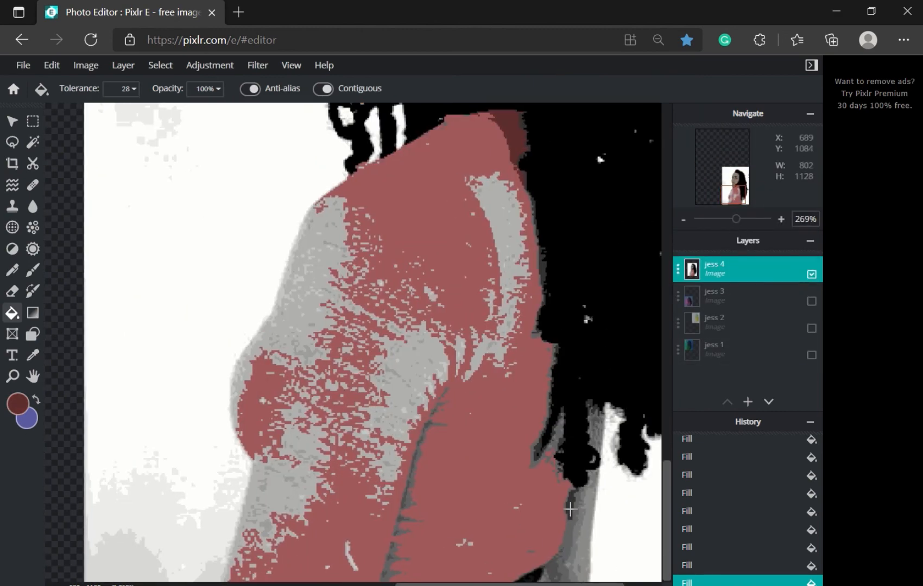
Step: Fill the grey shadows on the jacket, sleeve and under the hair with dark red
left_click(567, 504)
left_click(409, 484)
left_click(436, 411)
left_click(556, 436)
left_click(584, 521)
left_click(596, 429)
left_click(542, 257)
key("ctrl+z")
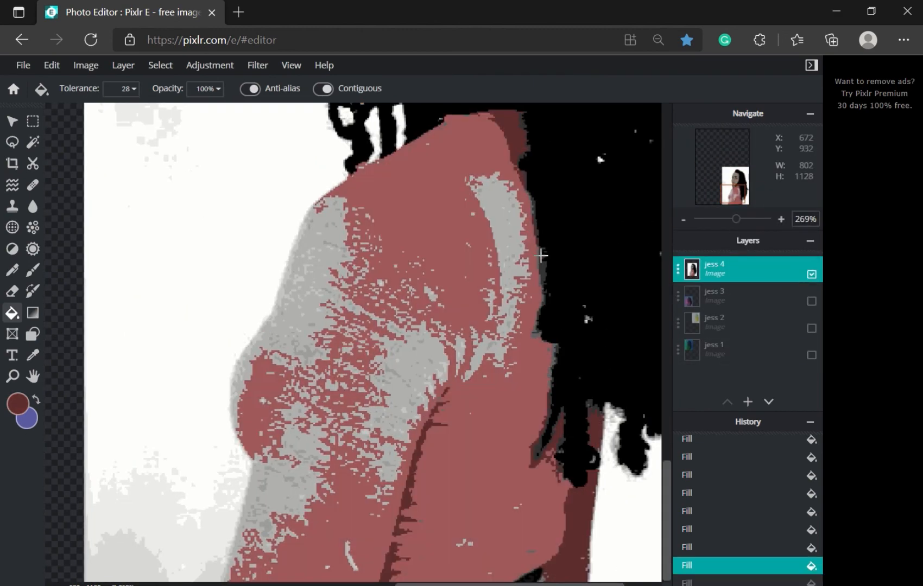
left_click(541, 256)
Step: Try filling the grey sleeve with the sampled brown skin colour, then undo it
left_click(33, 356)
left_click(587, 89)
left_click(12, 314)
left_click(320, 266)
scroll(324, 270, "down", 3)
key("ctrl+z")
scroll(324, 270, "up", 2)
Step: Switch to a light pink and fill the grey sleeve and its small specks with it
left_click(32, 356)
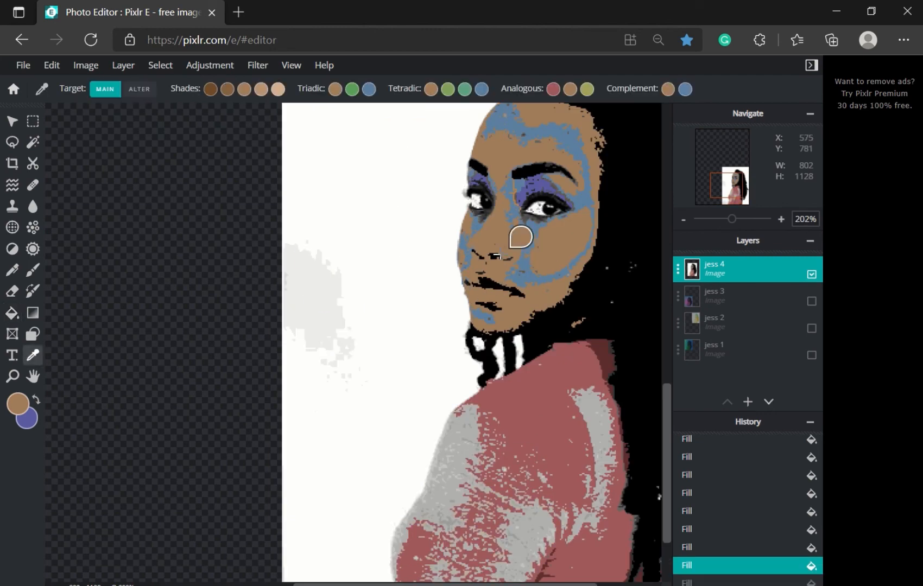
left_click(278, 91)
left_click(12, 313)
left_click(460, 437)
scroll(537, 456, "up", 6)
left_click(405, 413)
left_click(405, 376)
left_click(350, 286)
left_click(368, 310)
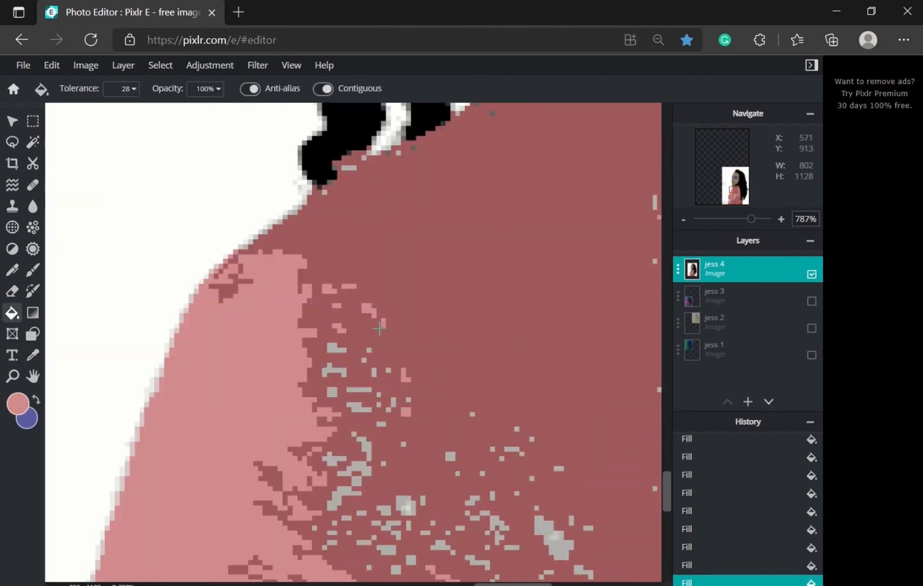
left_click(368, 351)
scroll(369, 439, "down", 2)
Step: Raise fill tolerance to 48 and fill jacket specks pink, undoing one overspilled fill
left_click(134, 89)
left_click(41, 110)
left_click(493, 508)
scroll(537, 522, "down", 5)
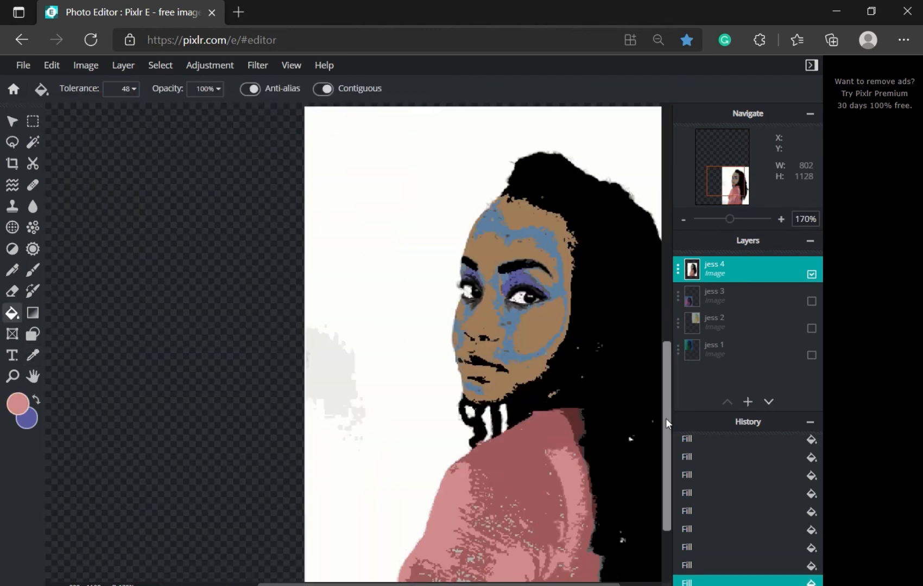
left_click_drag(666, 418, 666, 466)
left_click(134, 89)
left_click(53, 111)
scroll(478, 488, "down", 1)
scroll(543, 549, "up", 3)
left_click(595, 551)
key("ctrl+z")
Step: Fill a grey patch at tolerance 14, then reset tolerance to 24 and fill more specks
left_click(134, 89)
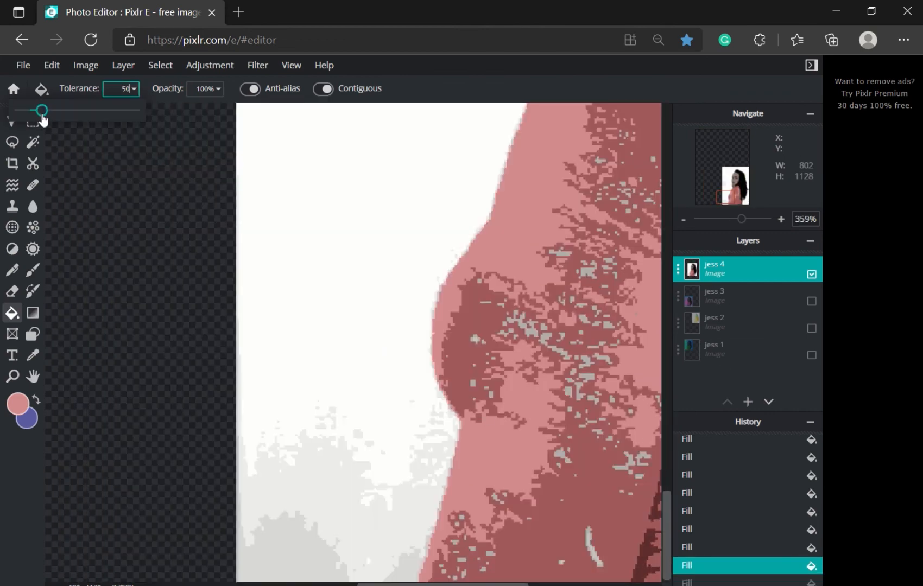
left_click_drag(41, 112, 23, 111)
left_click(595, 554)
left_click(134, 89)
left_click(28, 111)
left_click(627, 465)
left_click(582, 384)
left_click(522, 327)
left_click_drag(442, 585, 539, 585)
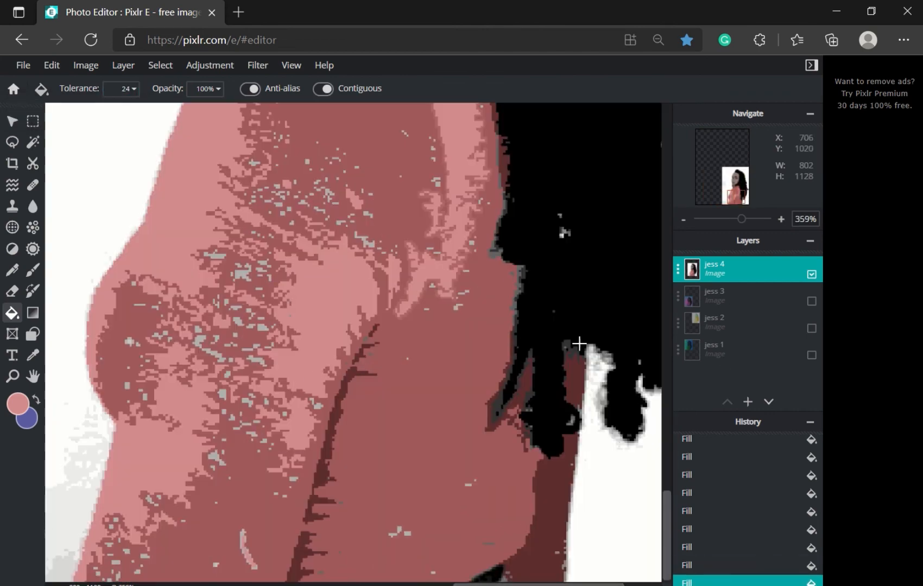
Step: Fill the remaining grey specks and the streak along the sleeve with pink
left_click(571, 350)
left_click(499, 249)
left_click(129, 341)
left_click(201, 342)
left_click(262, 327)
left_click(240, 321)
left_click(242, 274)
left_click(215, 255)
left_click(364, 240)
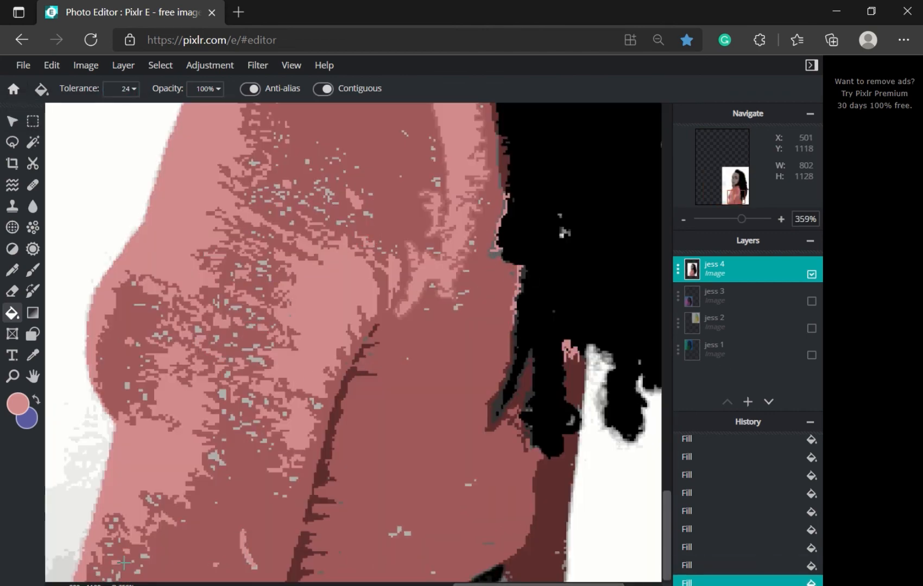
left_click(395, 528)
key("ctrl+z")
left_click(408, 534)
Step: Sample the darker pink from the sweater with the Eyedropper
scroll(277, 387, "down", 7)
left_click(32, 356)
left_click(491, 489)
left_click_drag(666, 396, 666, 434)
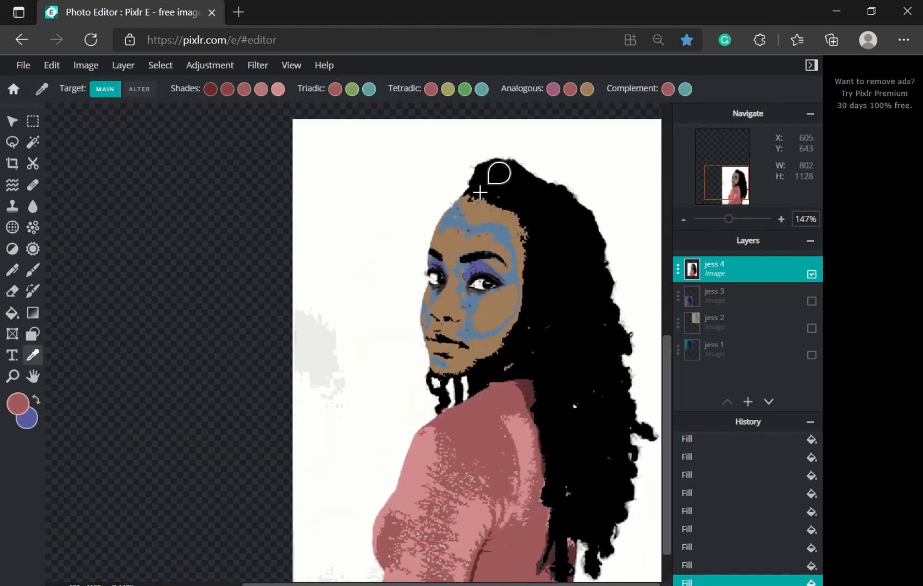
Step: Fill the orange eye outline with red
left_click(11, 313)
scroll(365, 413, "up", 5)
scroll(365, 413, "up", 5)
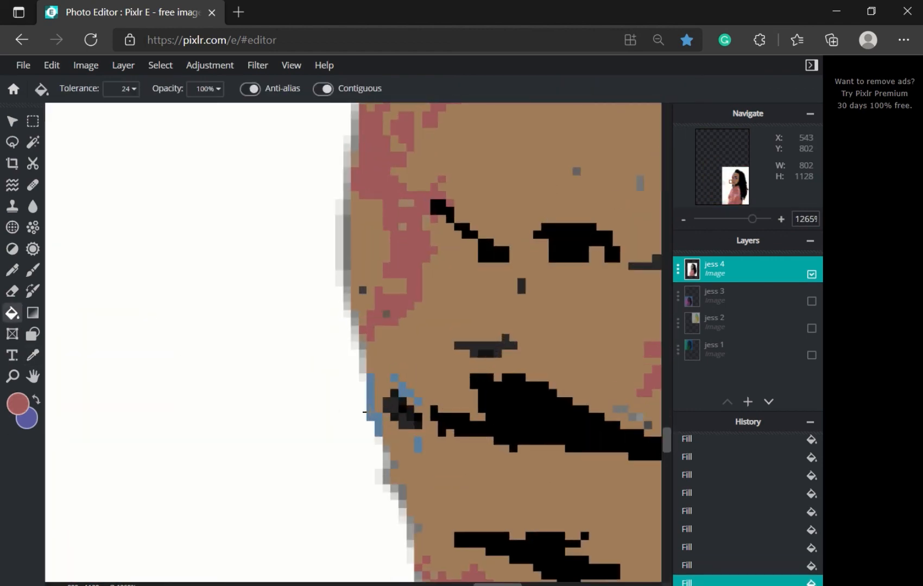
scroll(365, 412, "down", 7)
scroll(518, 434, "up", 4)
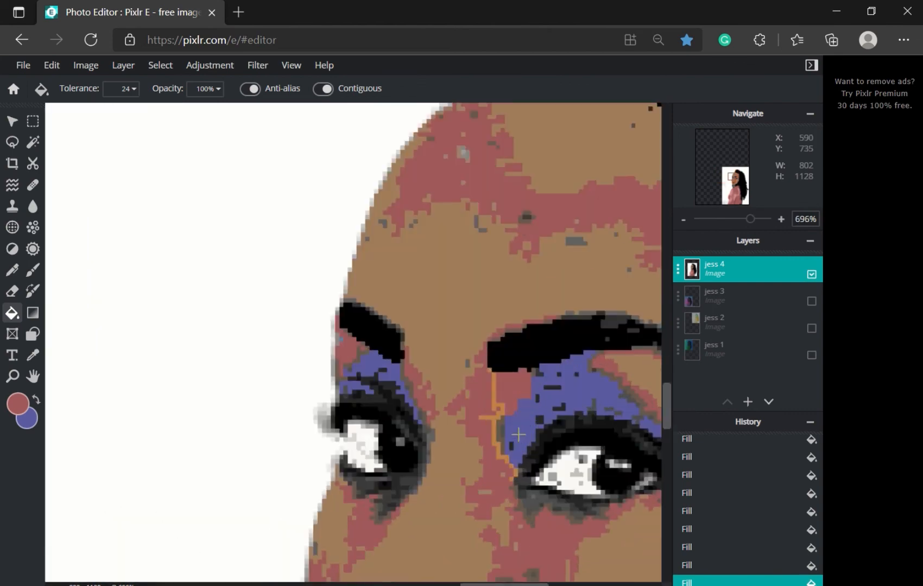
left_click(495, 428)
scroll(519, 434, "down", 3)
left_click_drag(666, 410, 666, 429)
Step: Sample teal and fill the right eyeshadow and purple outer eye area with it
left_click(32, 356)
left_click(465, 89)
left_click(12, 312)
left_click(567, 285)
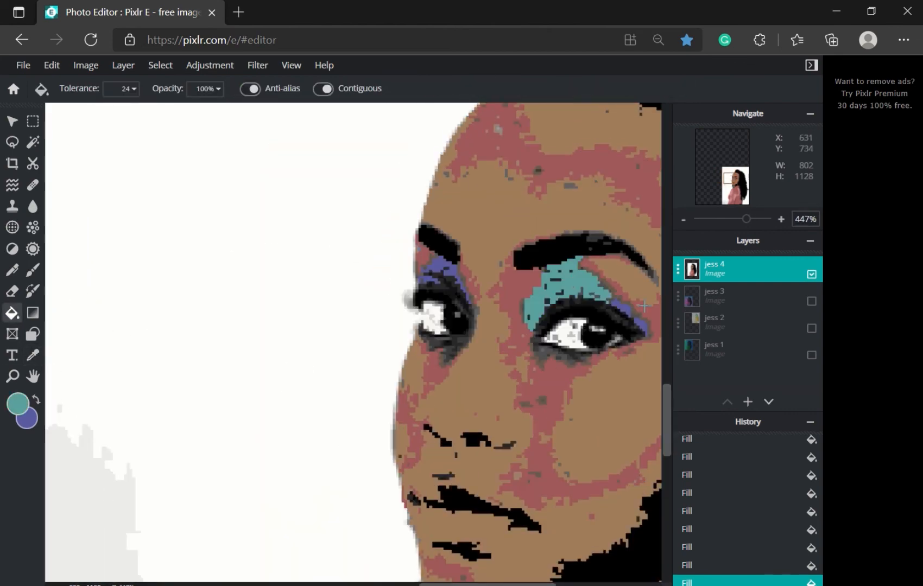
left_click(640, 325)
Step: Sample the face's red tone and fill the remaining eyeshadow areas red
left_click(32, 355)
left_click(520, 123)
left_click(12, 313)
left_click(567, 285)
left_click(641, 322)
left_click(426, 278)
scroll(608, 352, "down", 4)
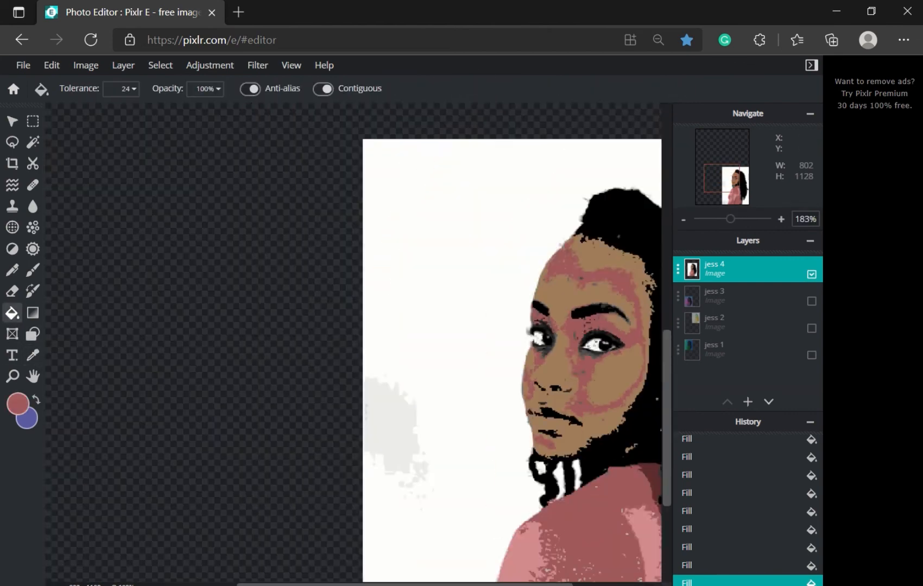
scroll(608, 352, "down", 2)
left_click_drag(668, 426, 669, 455)
scroll(481, 369, "up", 7)
Step: Try a fill on the lips, undo it, and leave the colour picker unchanged
left_click(396, 336)
scroll(488, 413, "down", 5)
key("ctrl+z")
scroll(489, 402, "down", 2)
left_click_drag(667, 418, 667, 446)
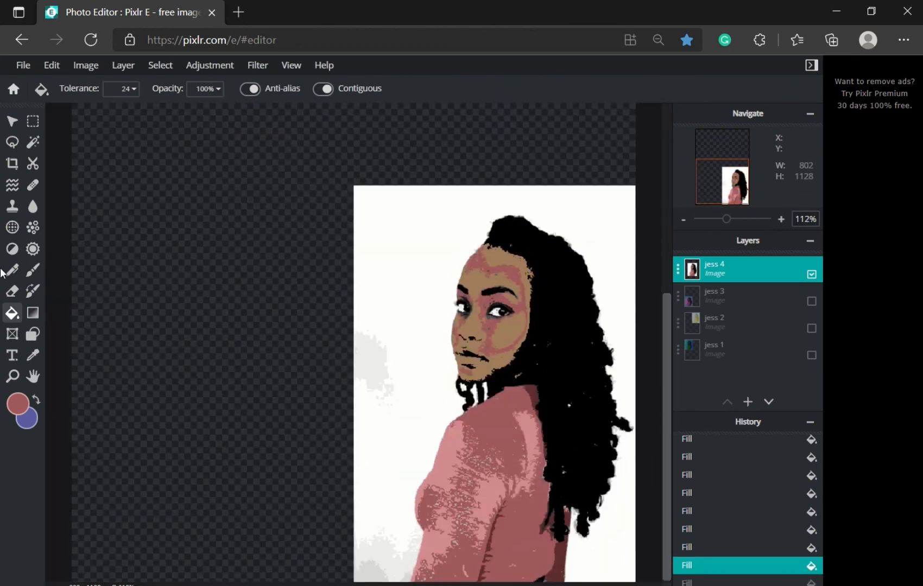
left_click(33, 423)
left_click(705, 349)
Step: Sample teal and fill the white background, grey patch and leftover specks with it
left_click(33, 355)
left_click(465, 89)
left_click(12, 313)
left_click(416, 242)
left_click(371, 569)
scroll(472, 382, "up", 5)
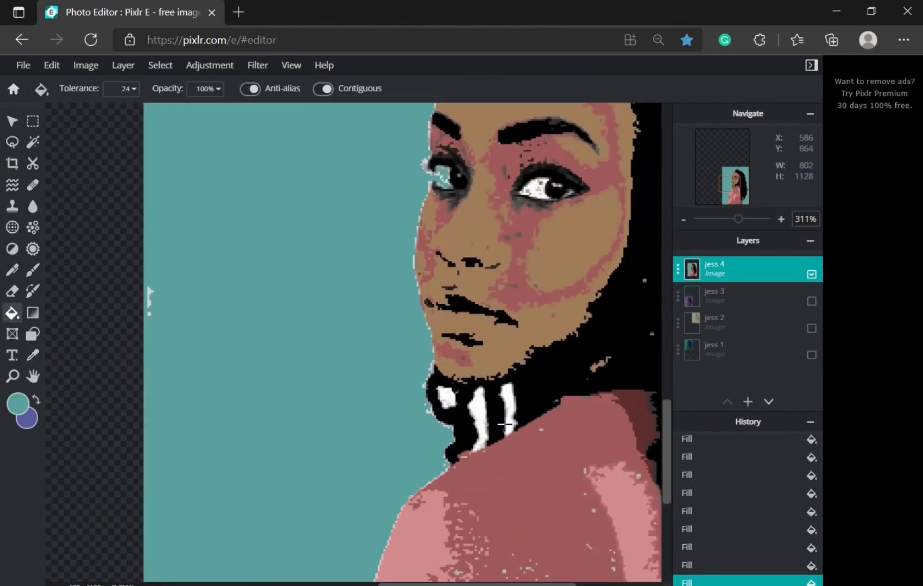
Step: Fill the three white gaps at the neck and the right eye's white teal
left_click(508, 422)
left_click(476, 411)
left_click(440, 396)
scroll(468, 403, "down", 4)
left_click(497, 293)
scroll(616, 527, "down", 4)
Step: Fill the white pixels along the hair edges with teal
left_click_drag(667, 494, 666, 550)
scroll(523, 407, "up", 4)
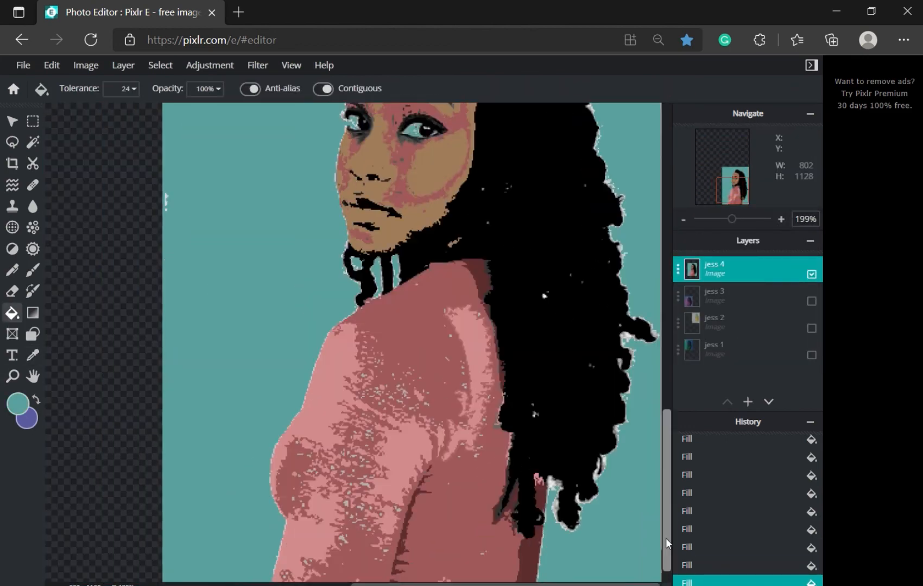
scroll(570, 498, "up", 5)
left_click(512, 475)
left_click(512, 548)
scroll(646, 570, "down", 2)
left_click(656, 476)
scroll(640, 524, "down", 5)
scroll(604, 441, "up", 4)
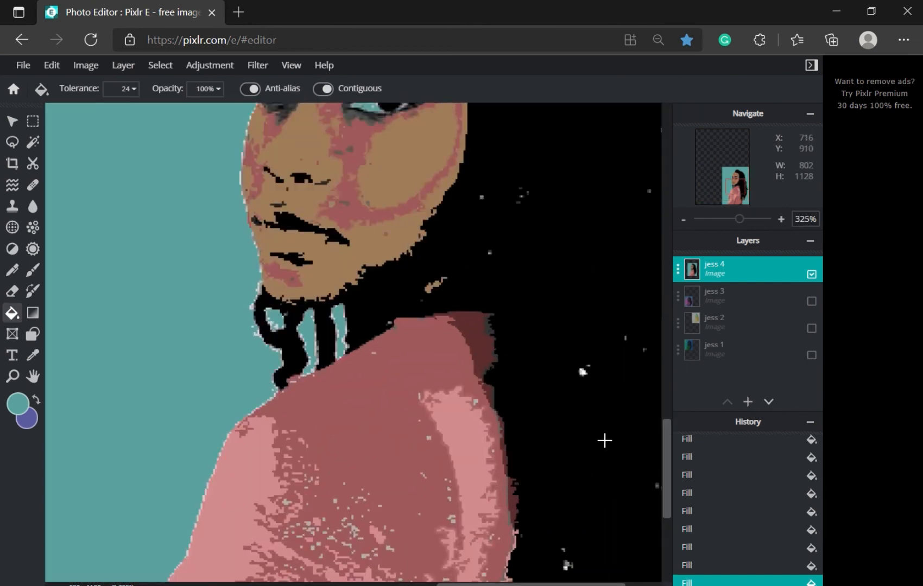
scroll(604, 440, "down", 4)
key("v")
scroll(649, 482, "down", 2)
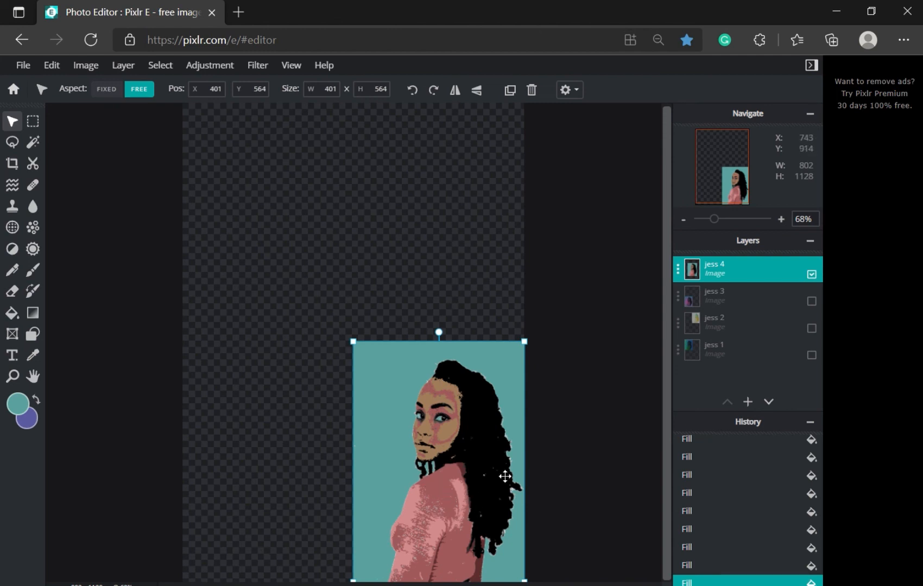
Step: Turn on the jess 3, jess 2 and jess 1 layers, then deselect jess 4
scroll(432, 448, "up", 4)
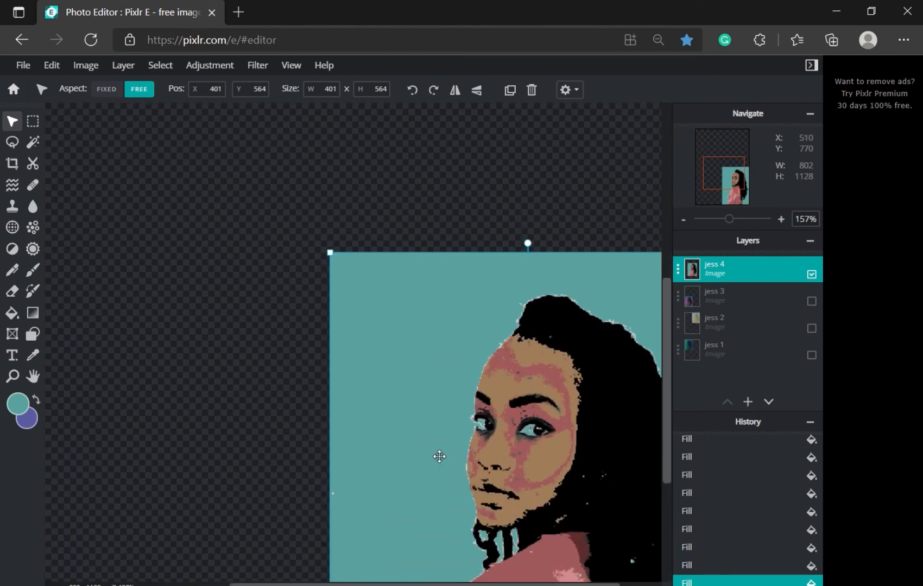
scroll(557, 525, "down", 2)
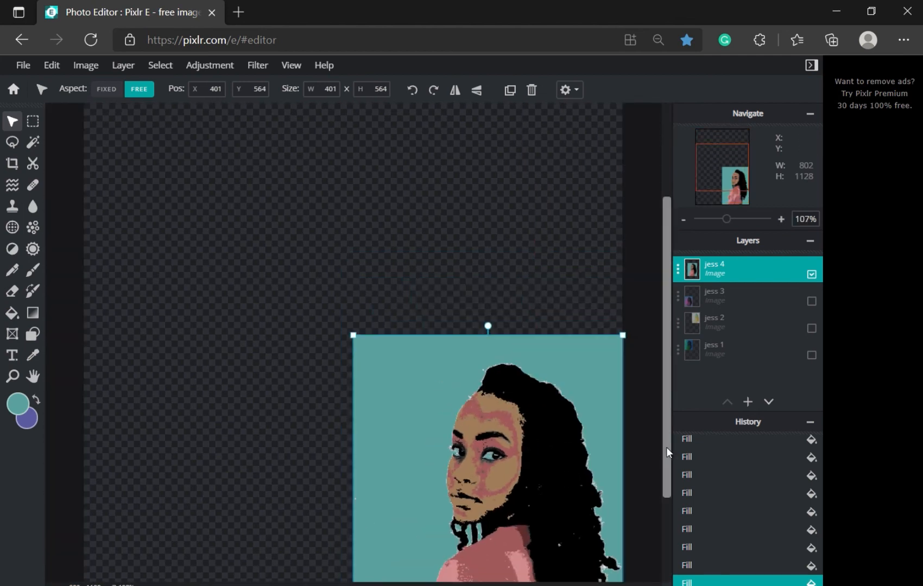
left_click_drag(666, 447, 672, 530)
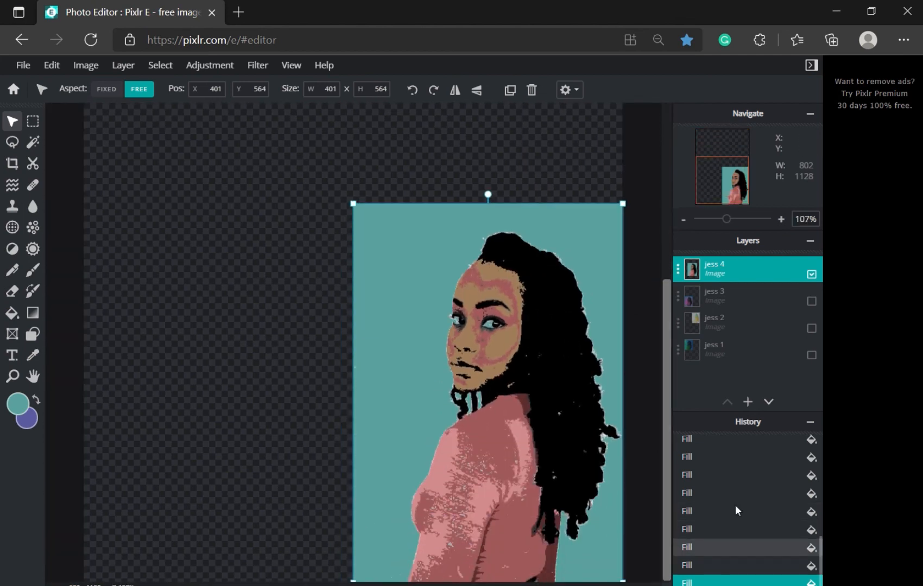
left_click(811, 301)
left_click(811, 328)
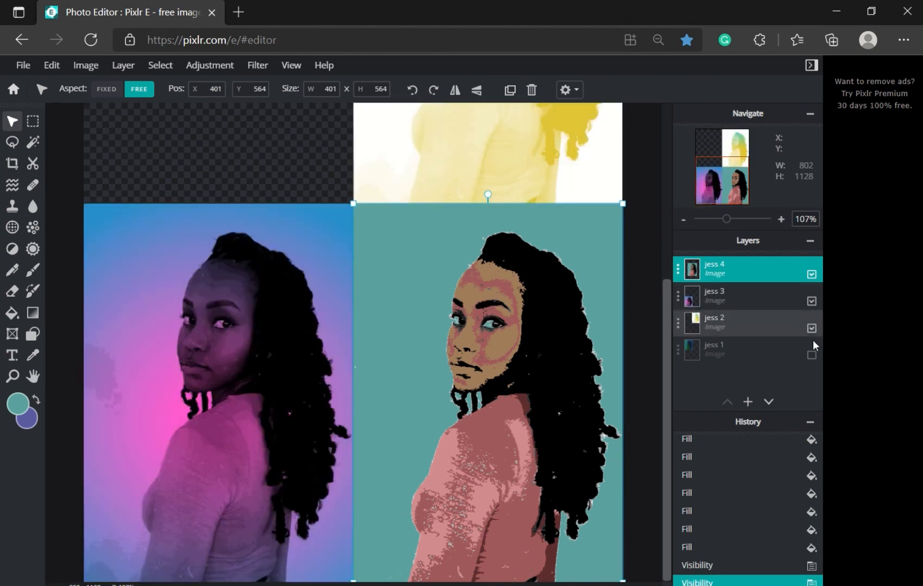
left_click(812, 356)
scroll(538, 383, "down", 3)
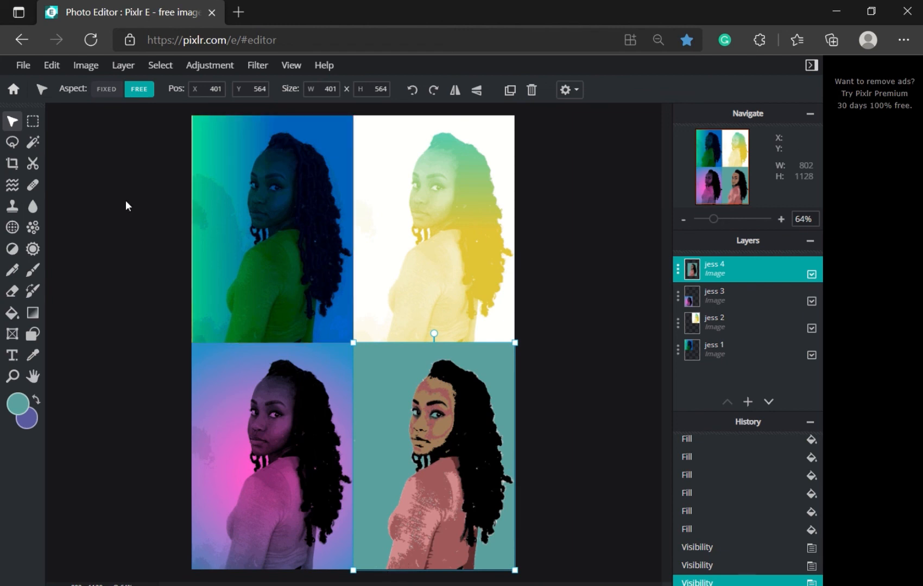
left_click(64, 160)
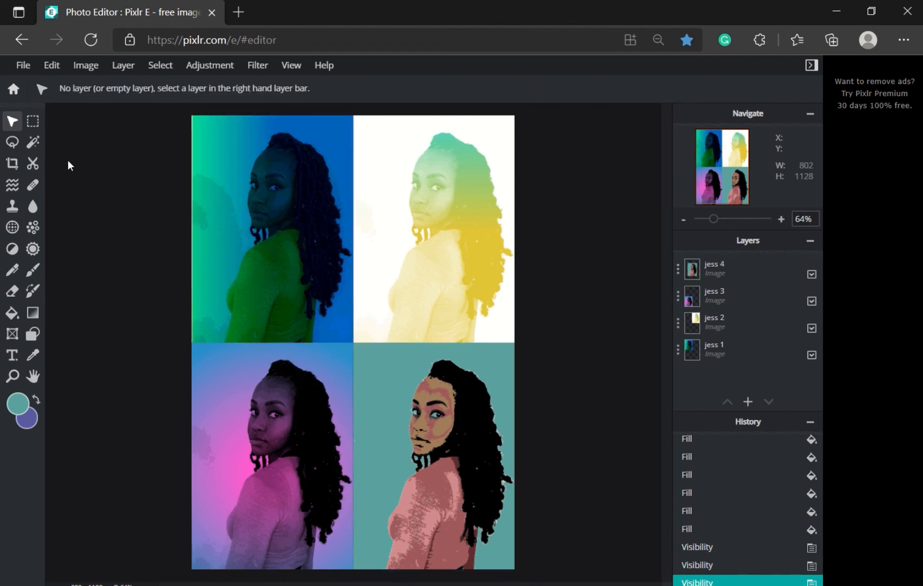
Step: Flatten the image from the jess 4 layer settings, undo once, then flatten again
double_click(729, 271)
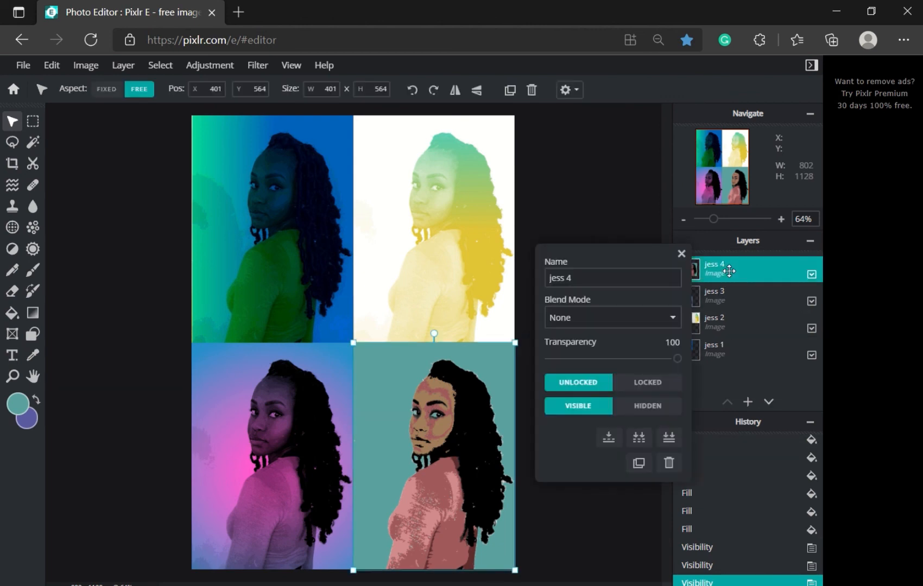
left_click(669, 438)
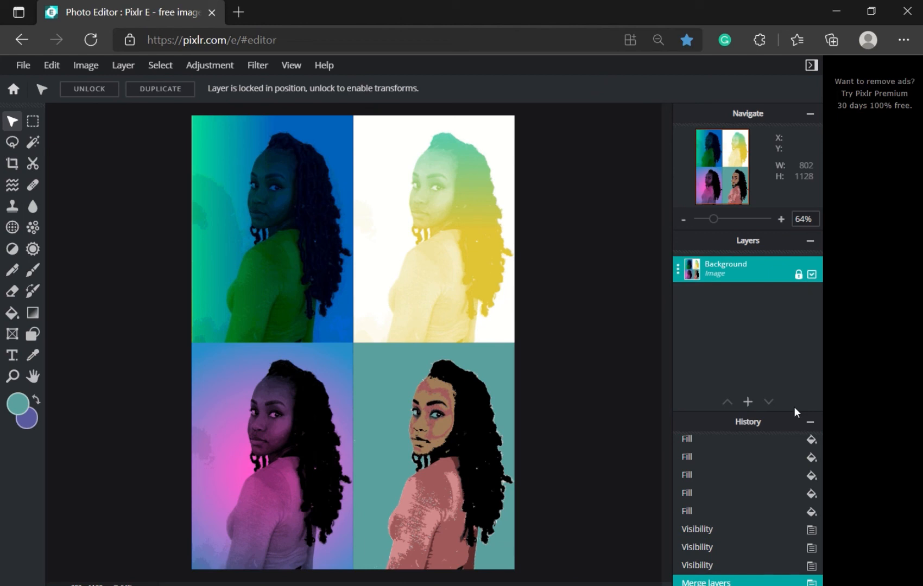
key("ctrl+z")
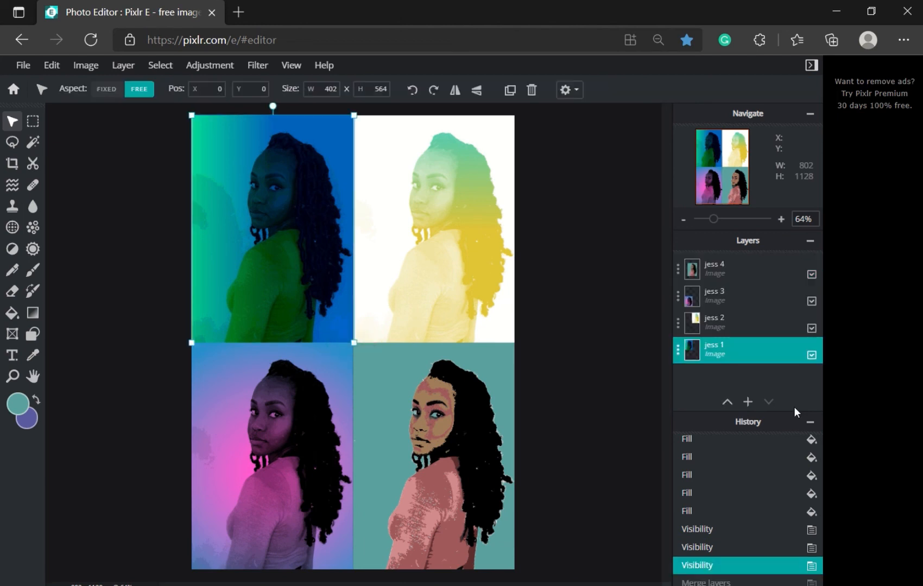
double_click(721, 267)
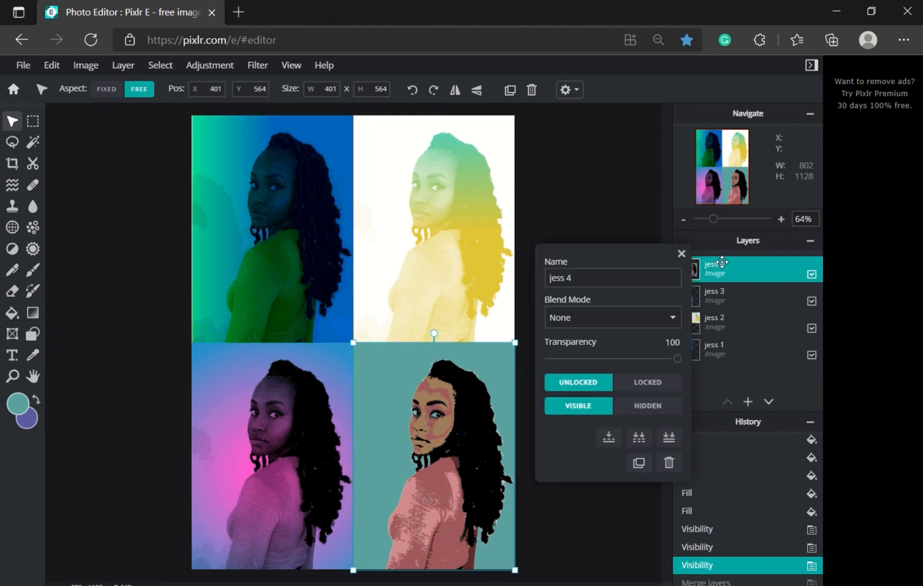
left_click(669, 437)
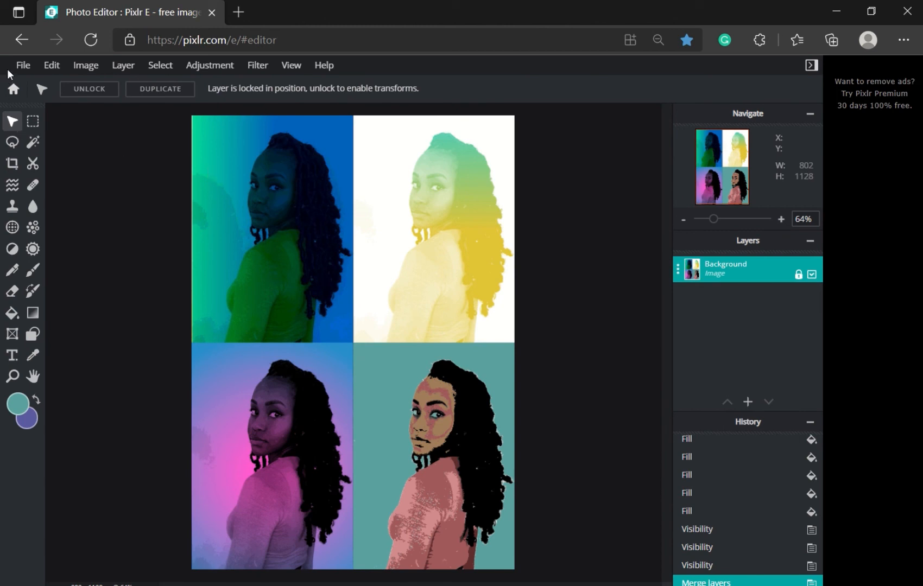
left_click(21, 66)
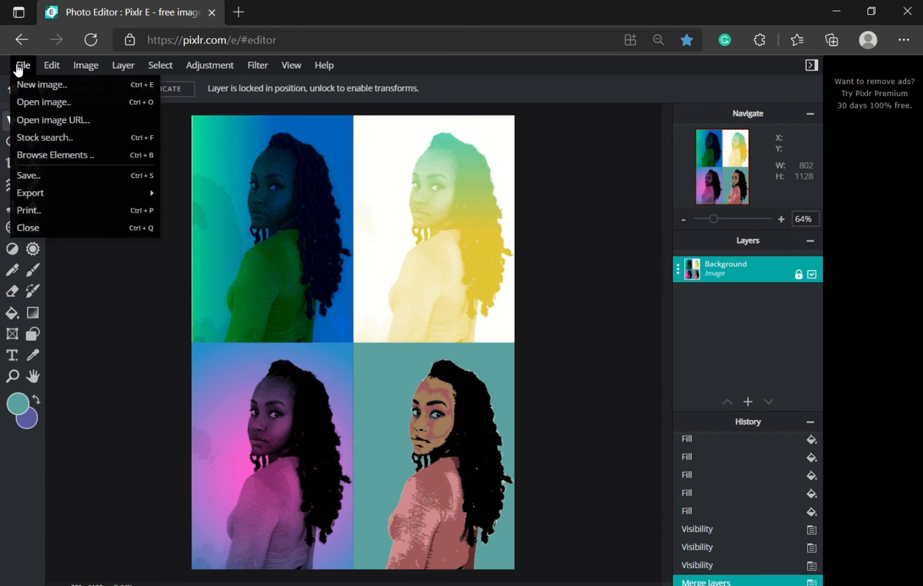
Step: Save the collage as 'Jess Pop Art' JPG at 100% quality and download it
left_click(30, 176)
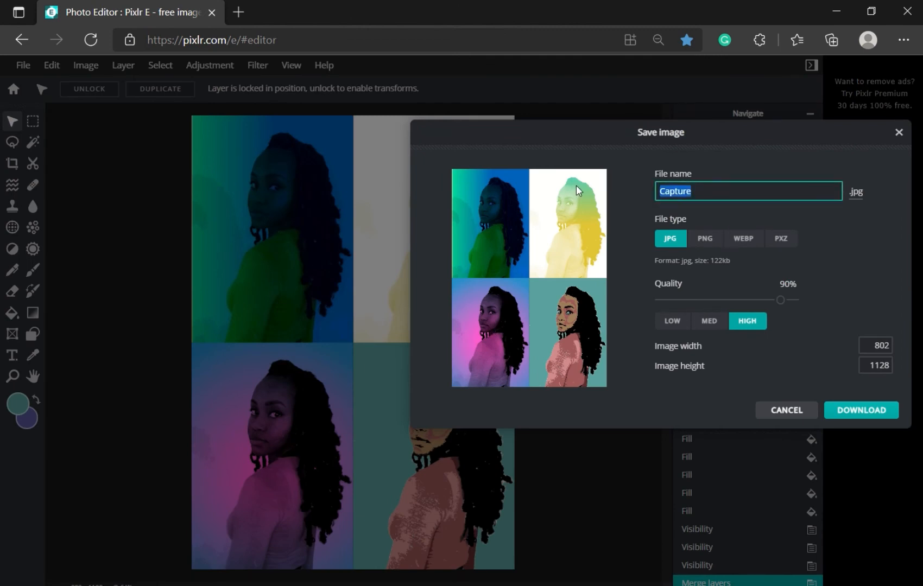
type("Jess ")
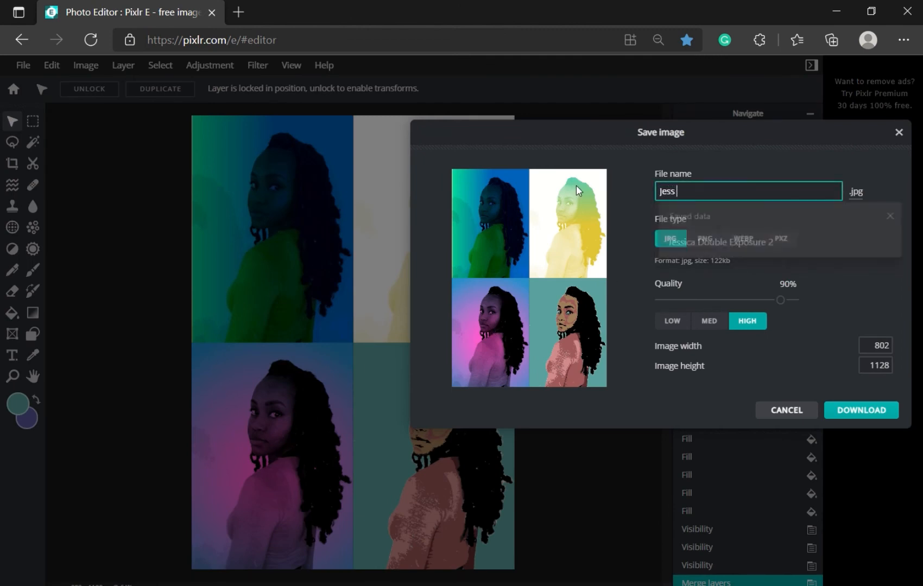
type("Pop Art")
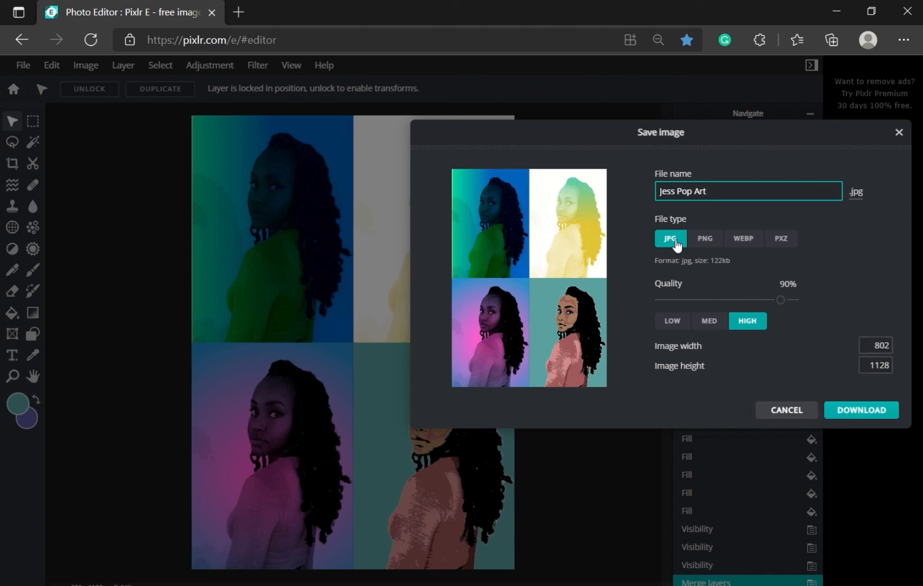
left_click_drag(780, 302, 797, 302)
left_click(853, 412)
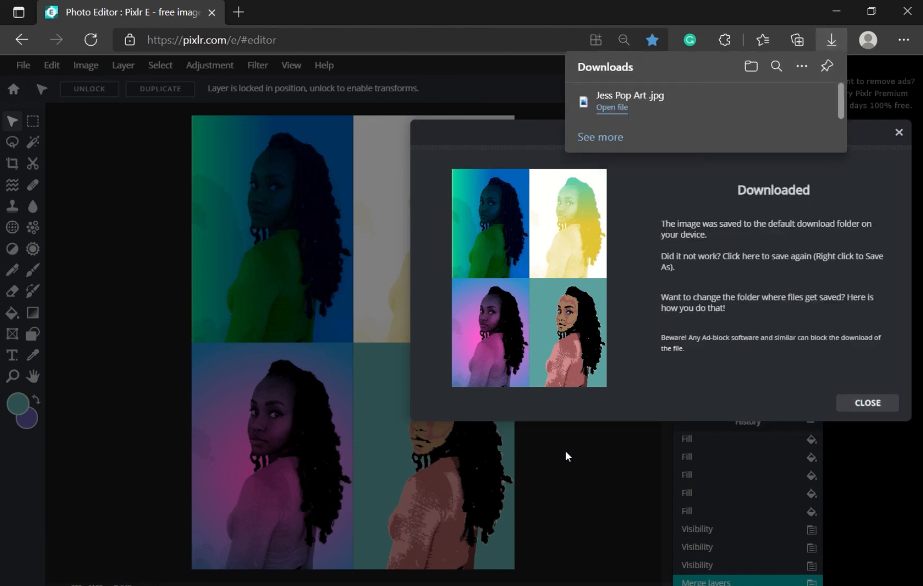